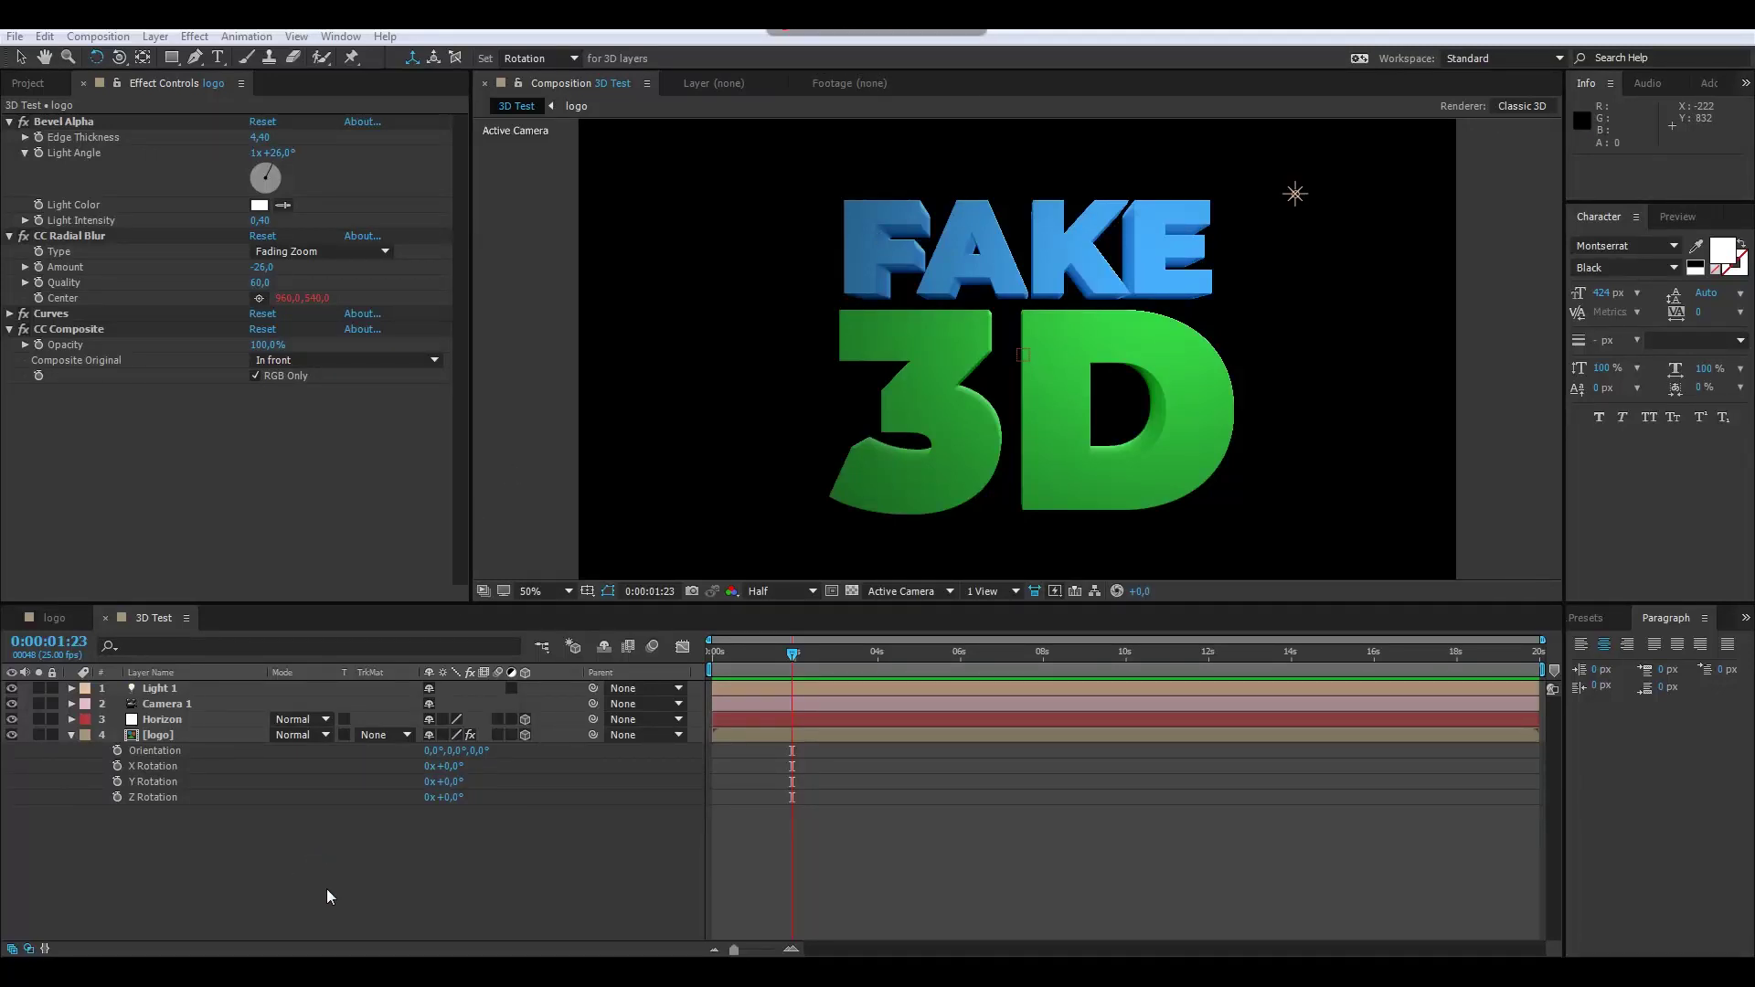
Step: Rotate the FAKE 3D logo layer to about X −19.4°, Y 10°, Z −2.3°, comparing with effects off
left_click(308, 911)
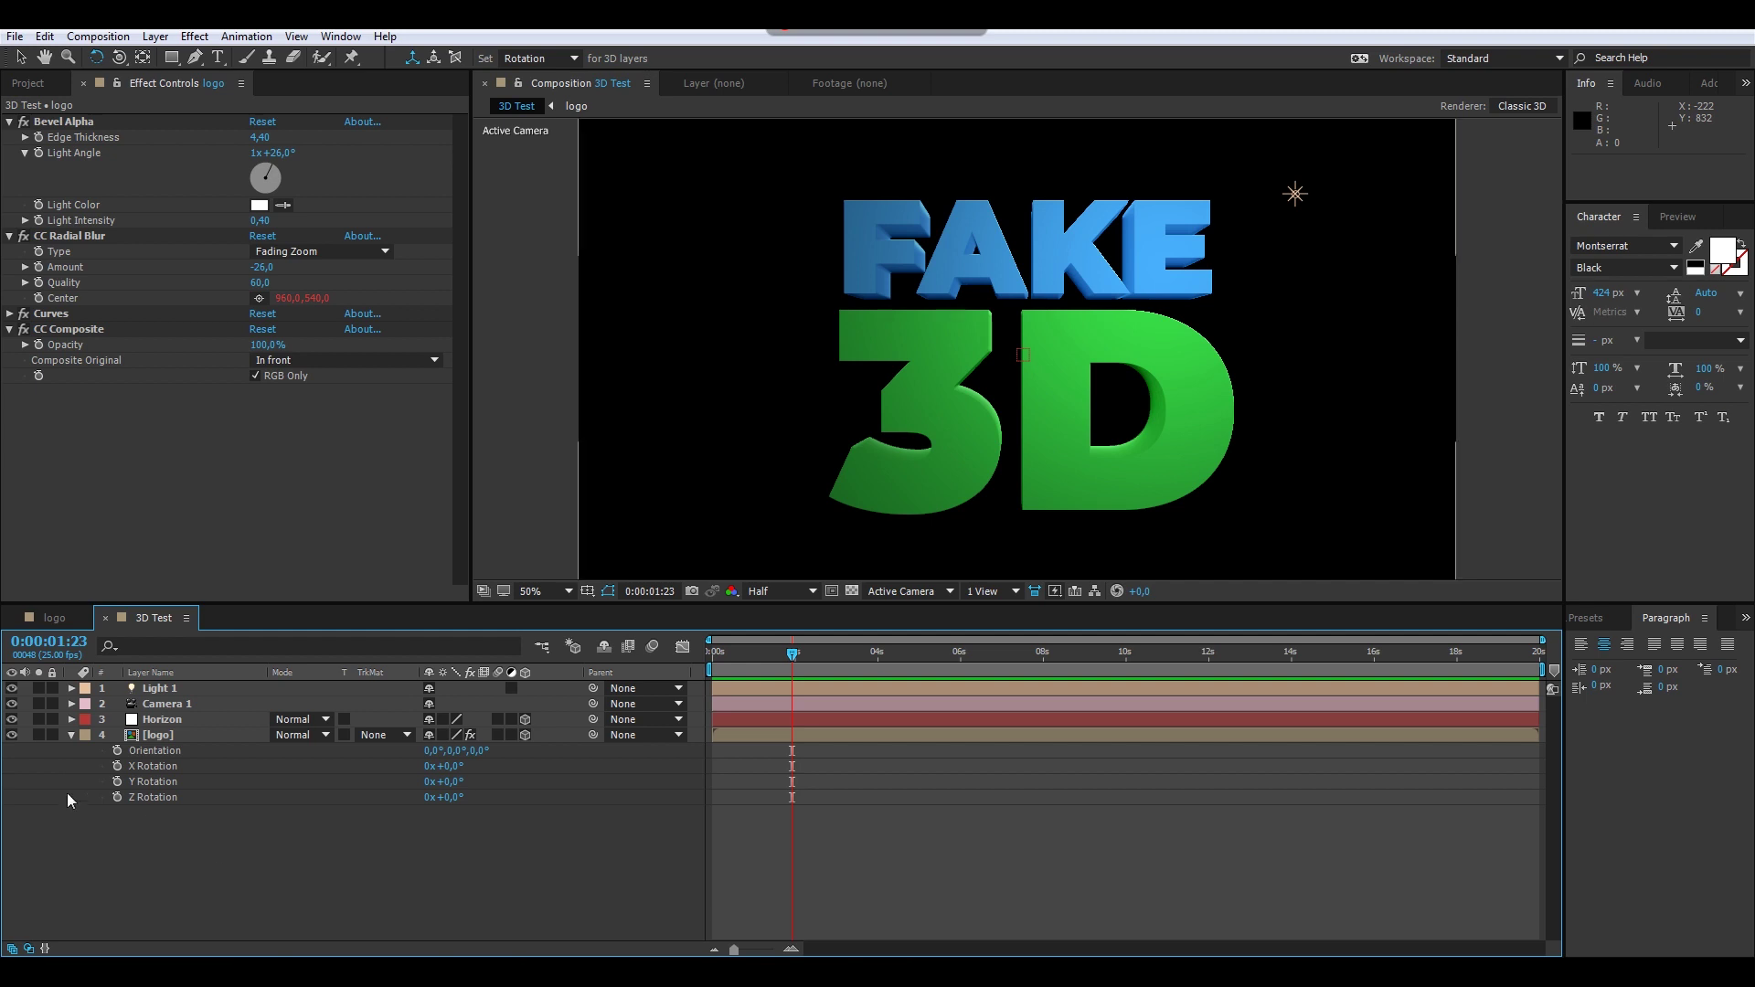
left_click(149, 736)
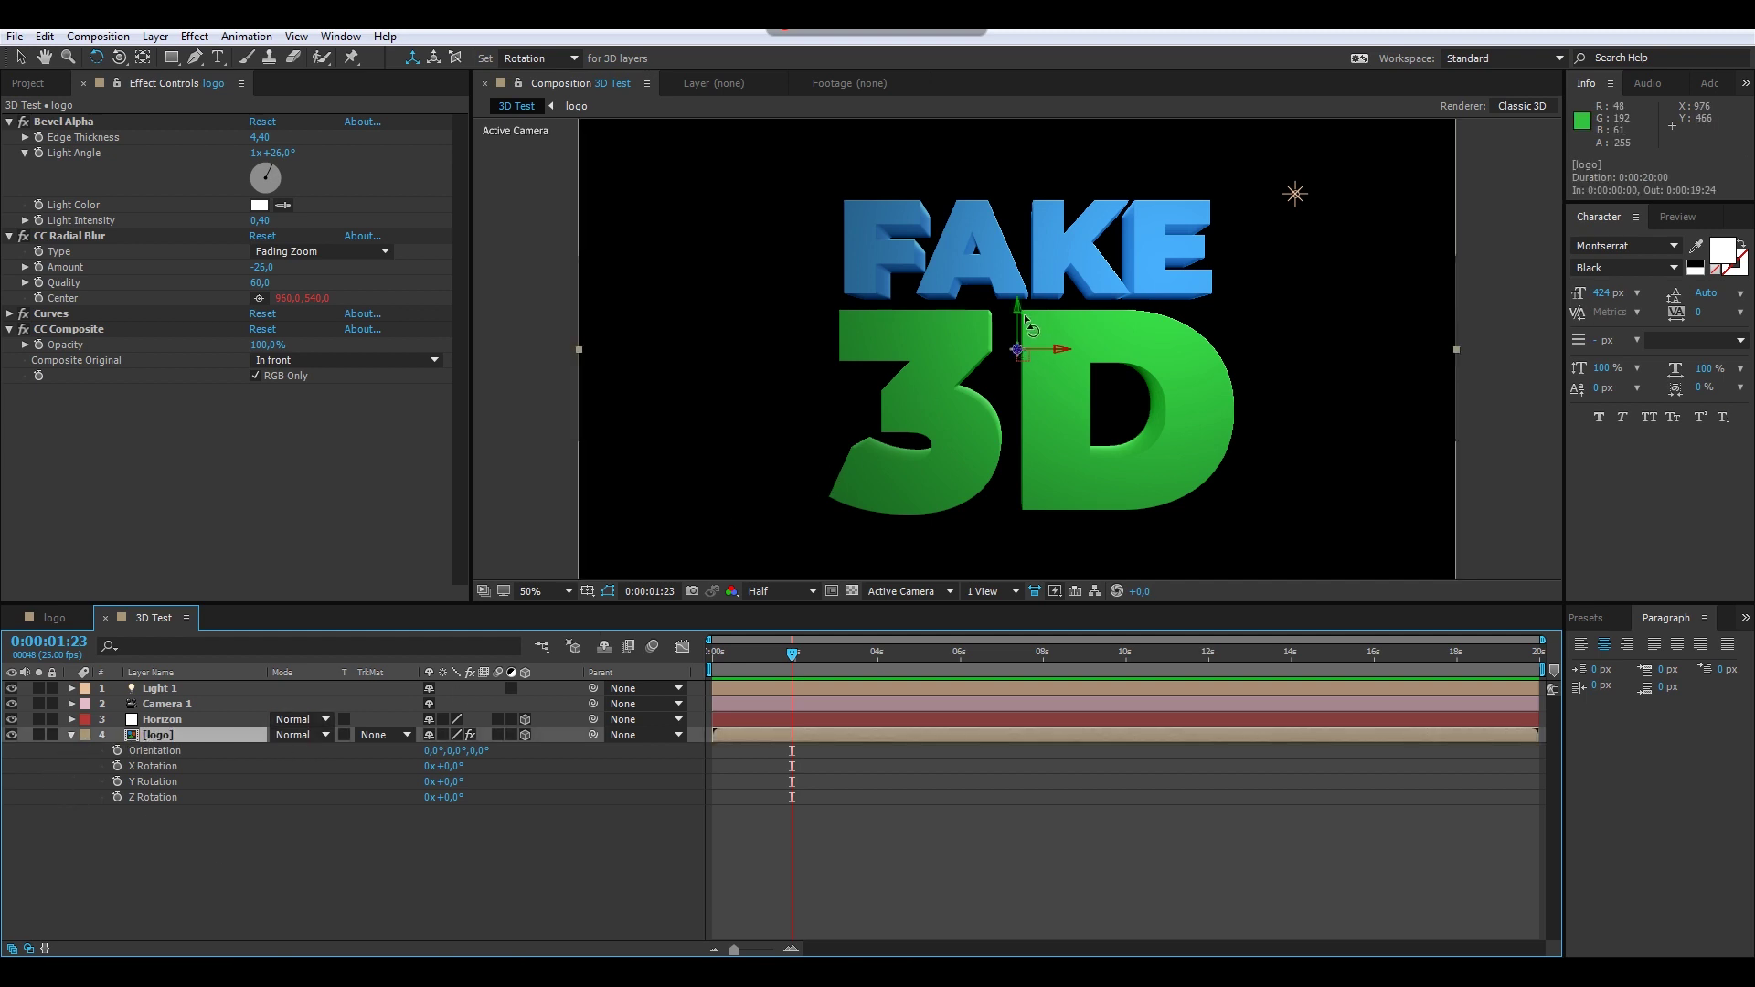
left_click_drag(1031, 326, 957, 366)
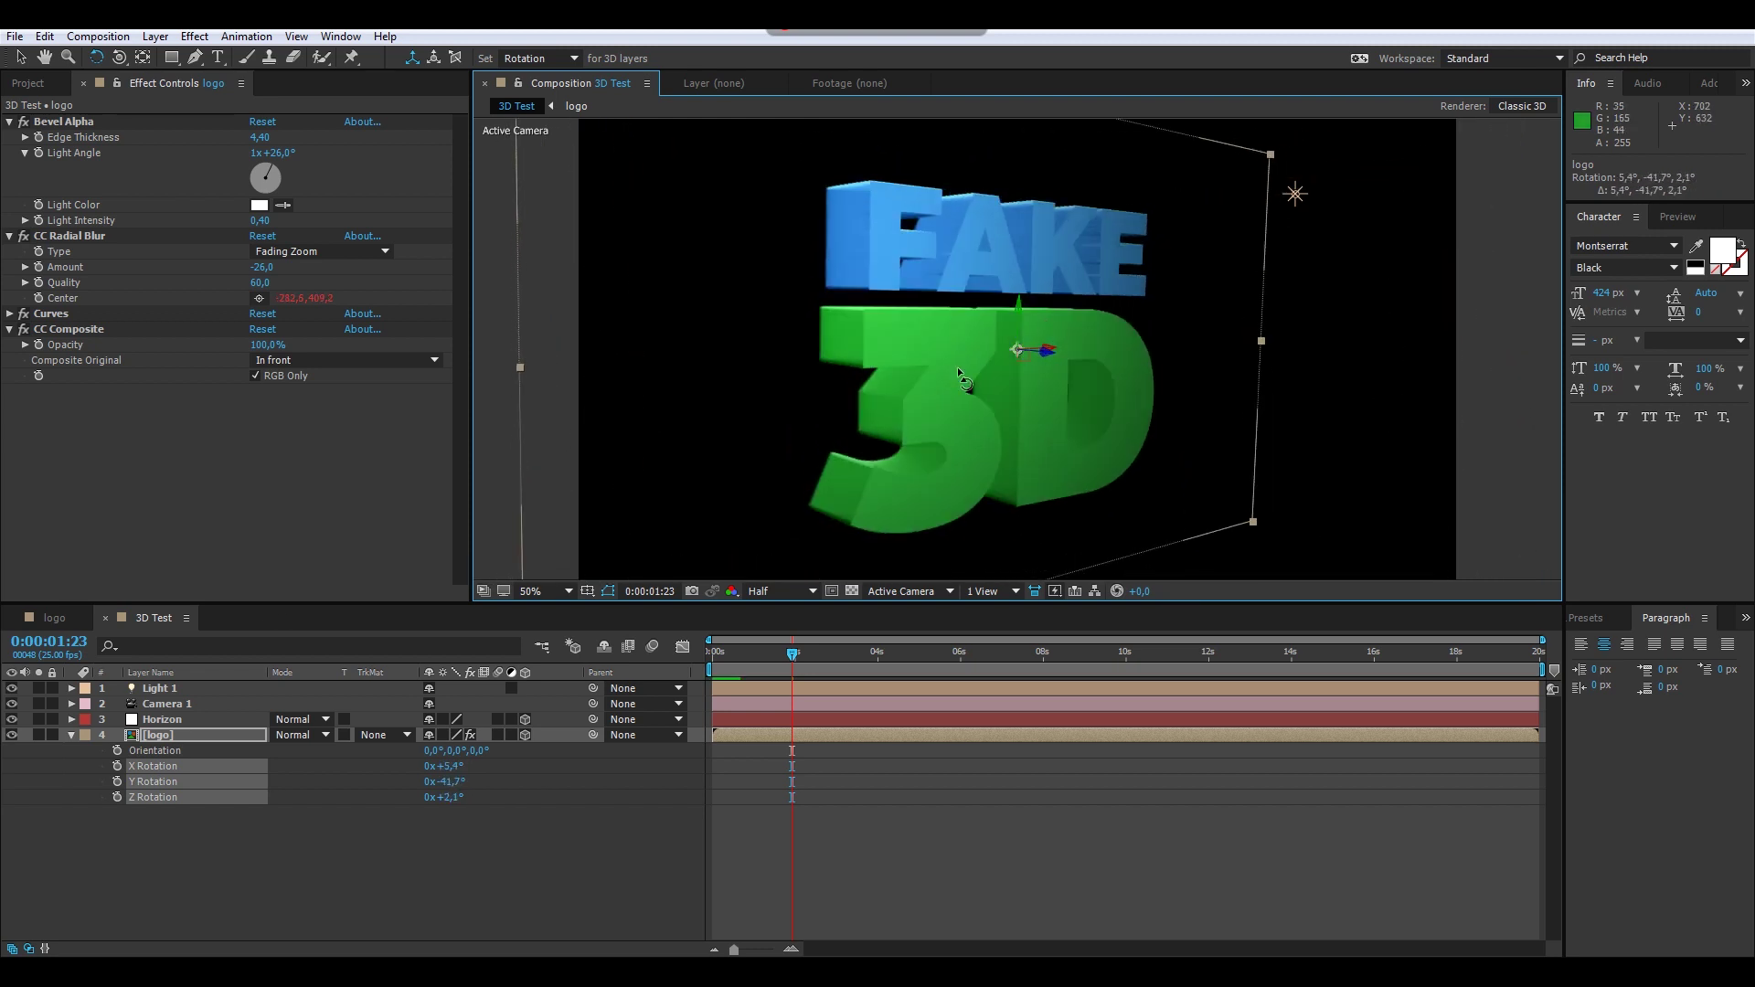
left_click(468, 734)
left_click(469, 735)
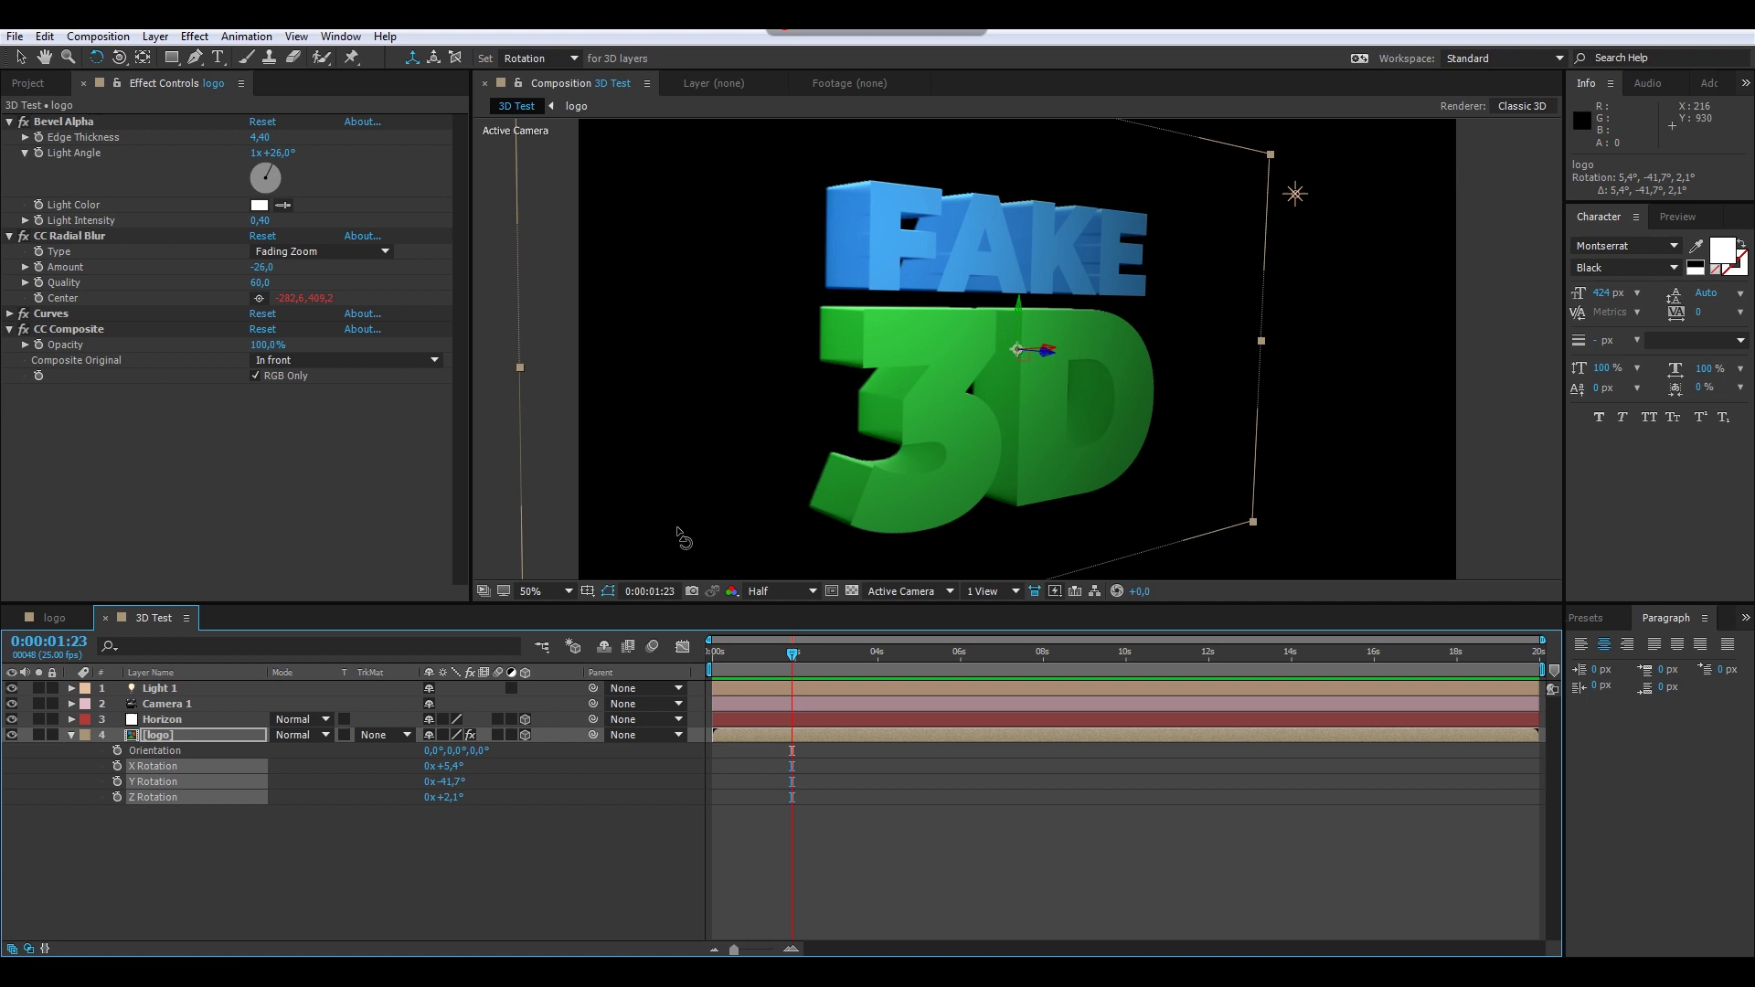
left_click_drag(695, 521, 750, 366)
left_click(197, 704)
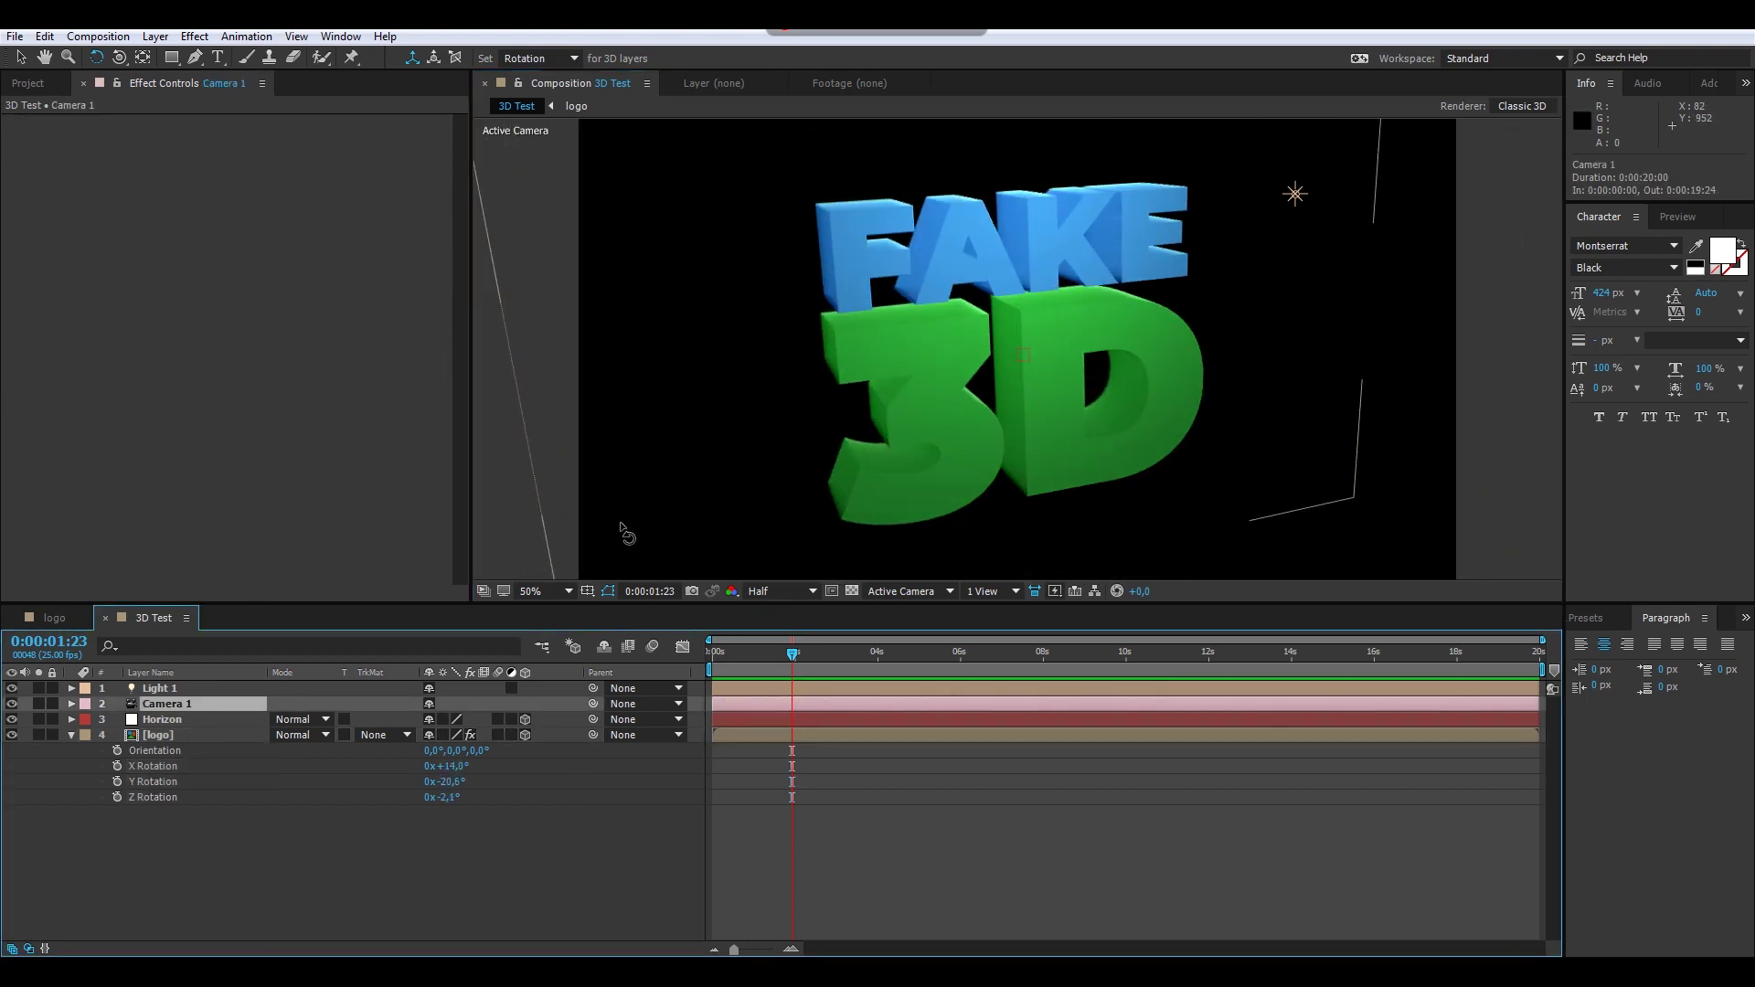
mouse_move(1017, 370)
left_mouse_down()
mouse_move(1031, 384)
mouse_move(1010, 375)
left_mouse_up()
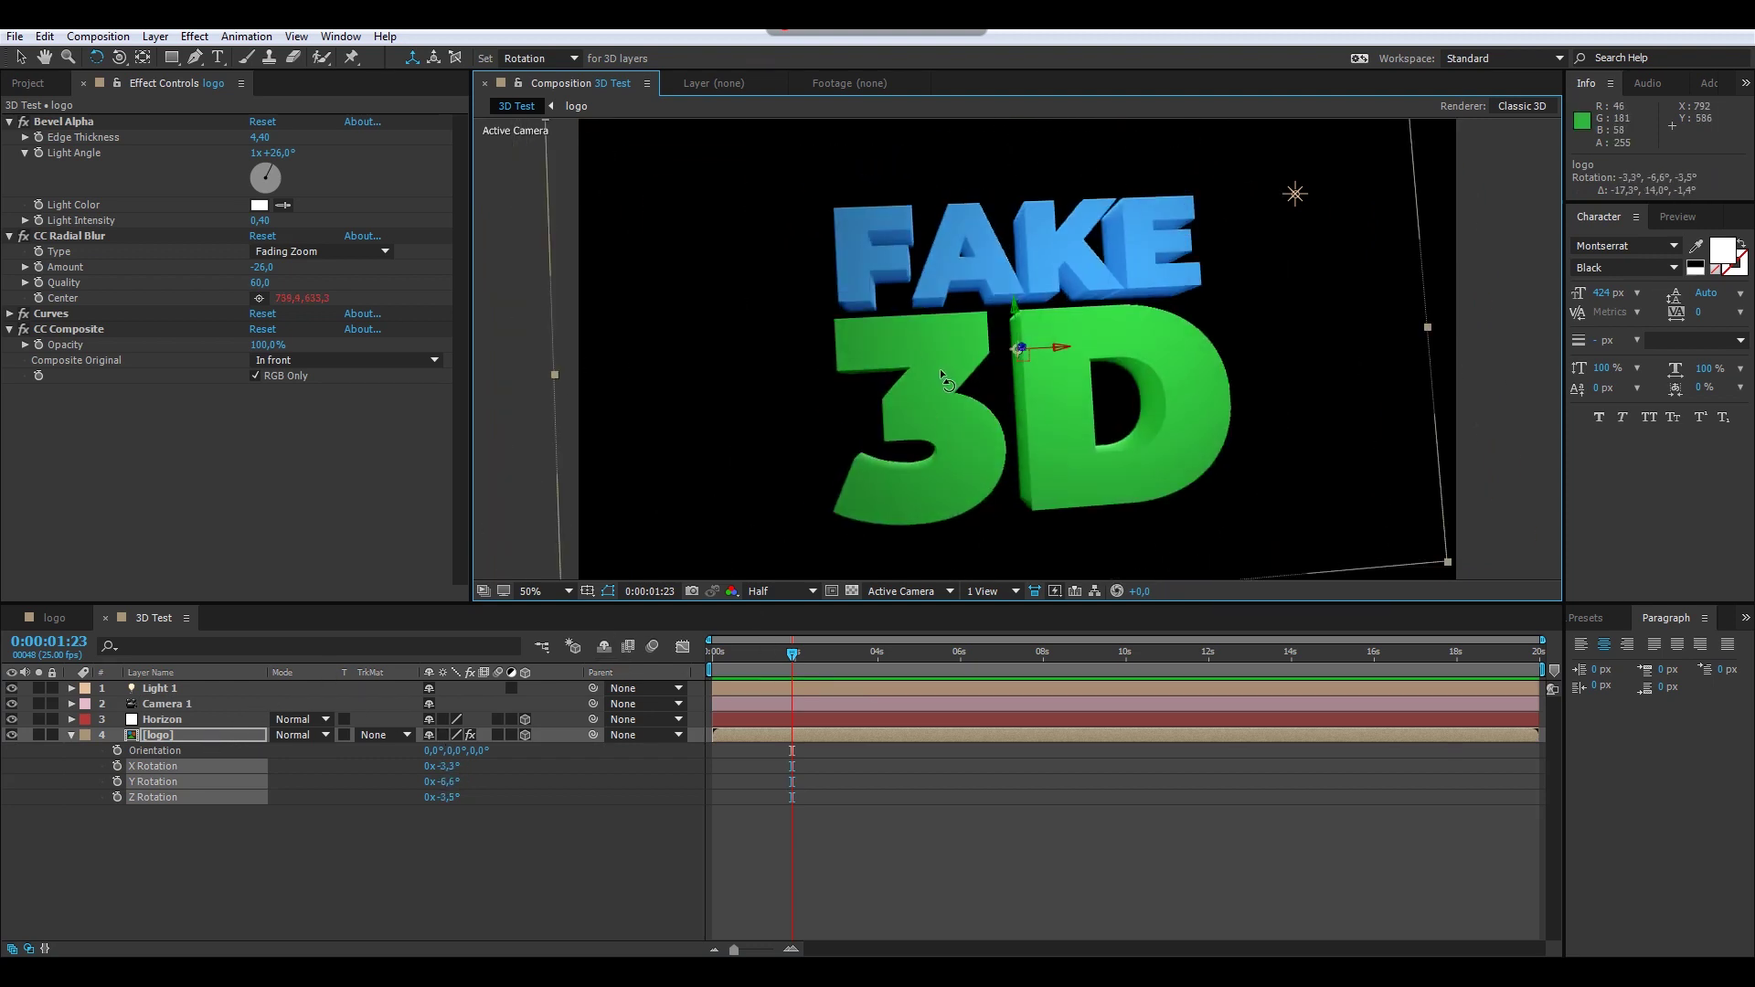
mouse_move(939, 369)
left_mouse_down()
mouse_move(995, 378)
mouse_move(951, 364)
mouse_move(972, 369)
left_mouse_up()
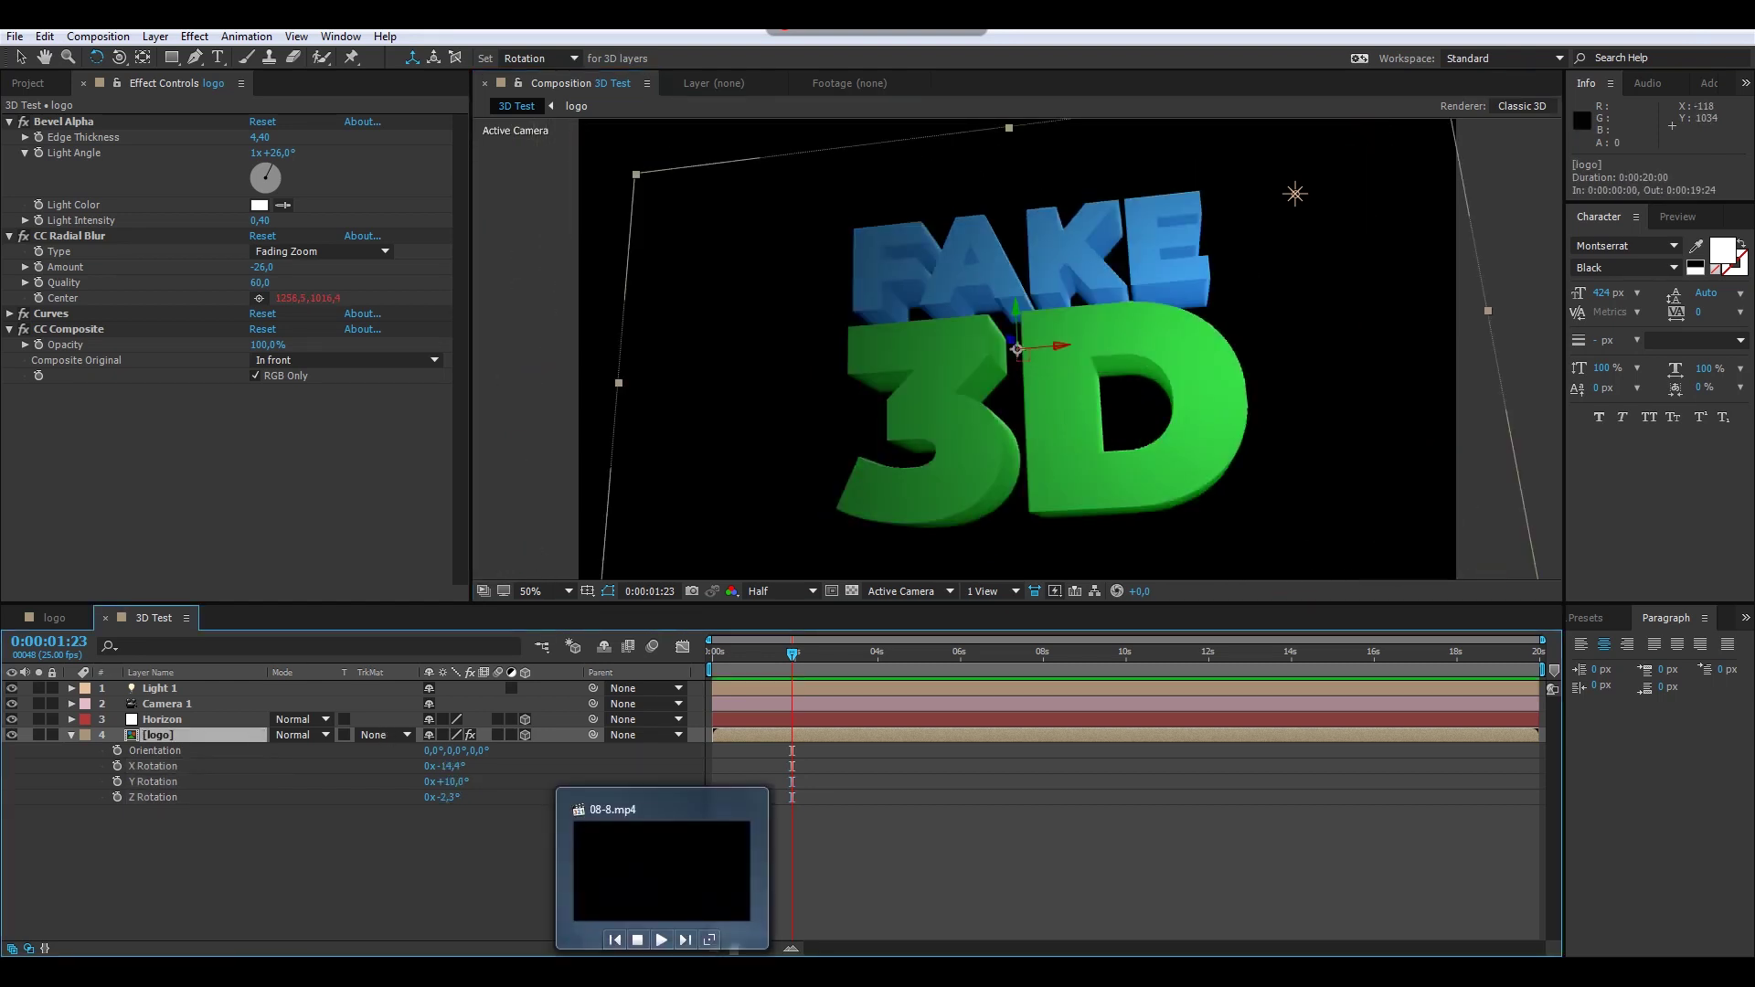
Step: Open 08-8.mp4 in VLC, play it, then jump back and pause partway through
left_click(662, 973)
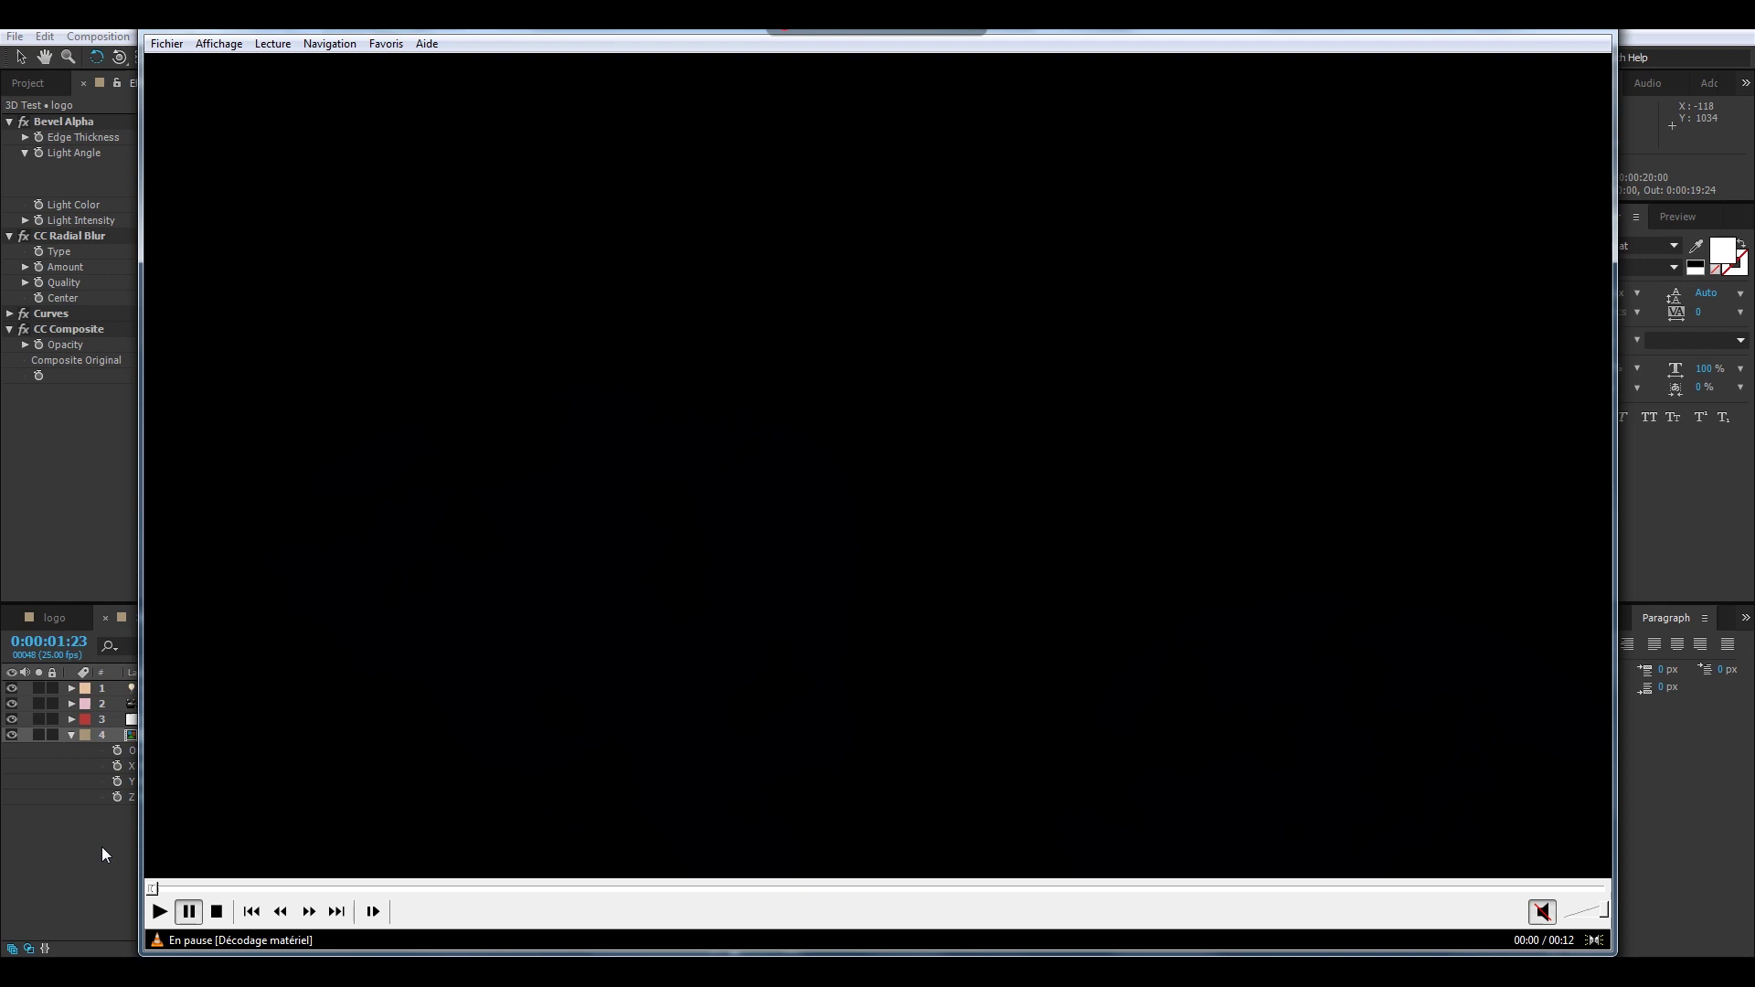
left_click(159, 911)
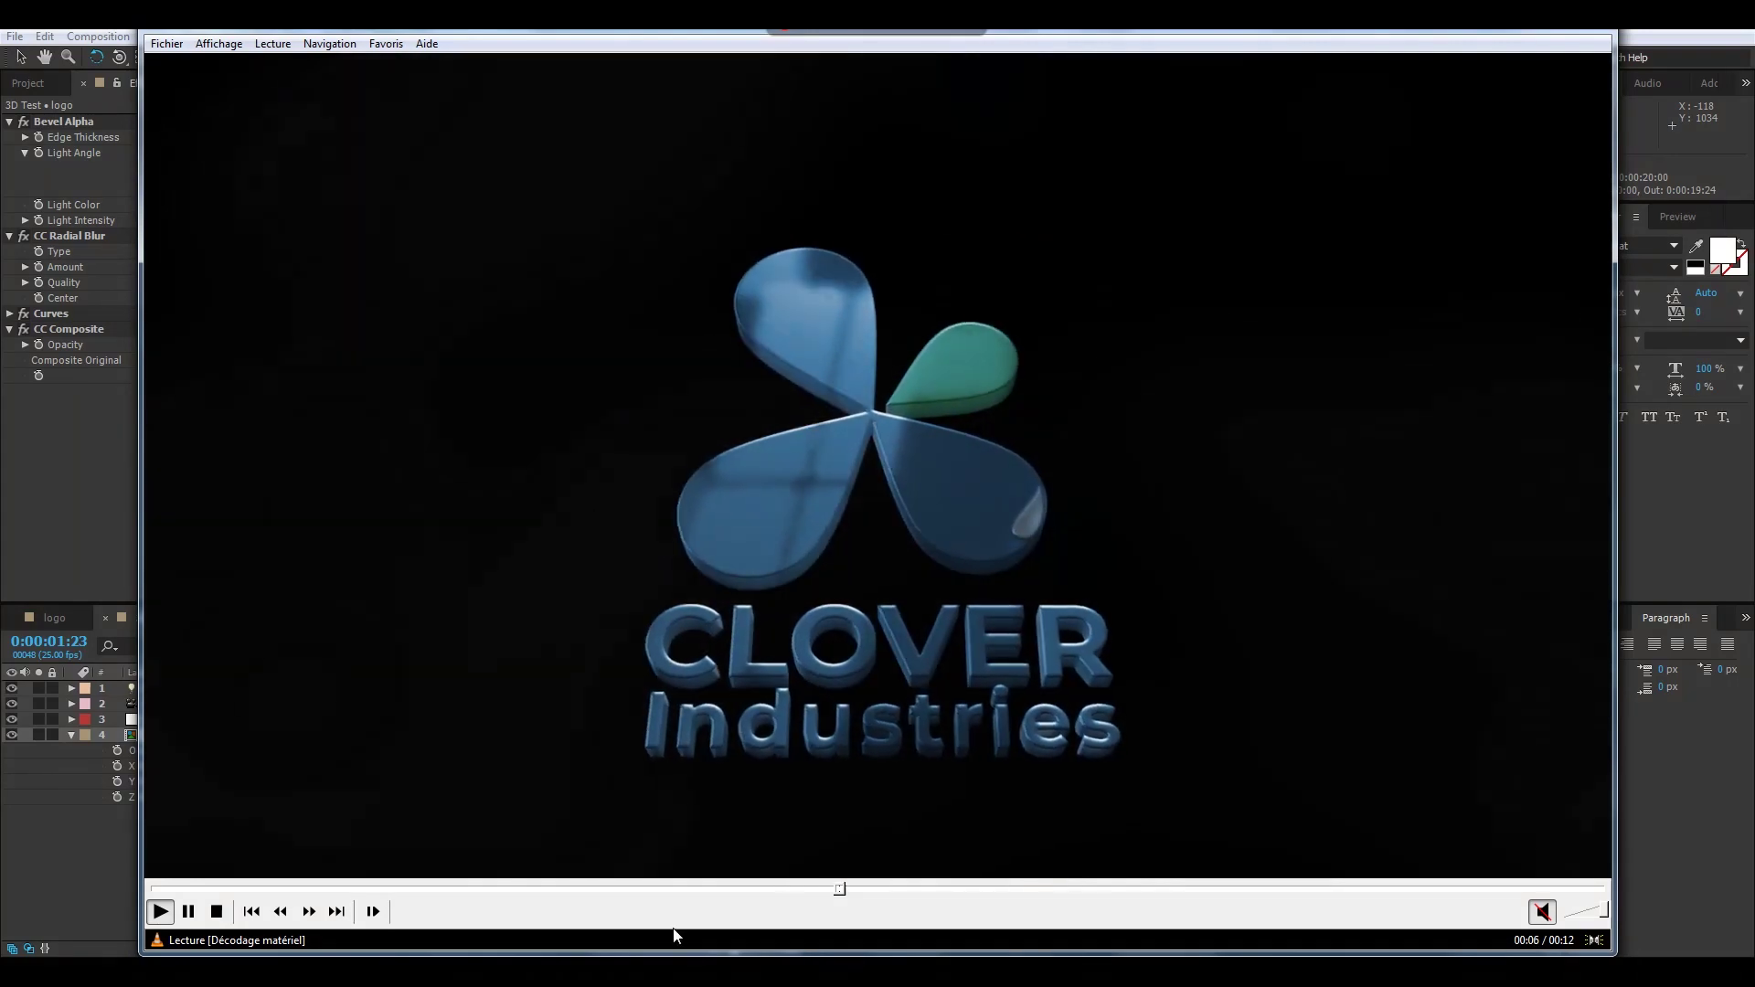
left_click(594, 889)
key("space")
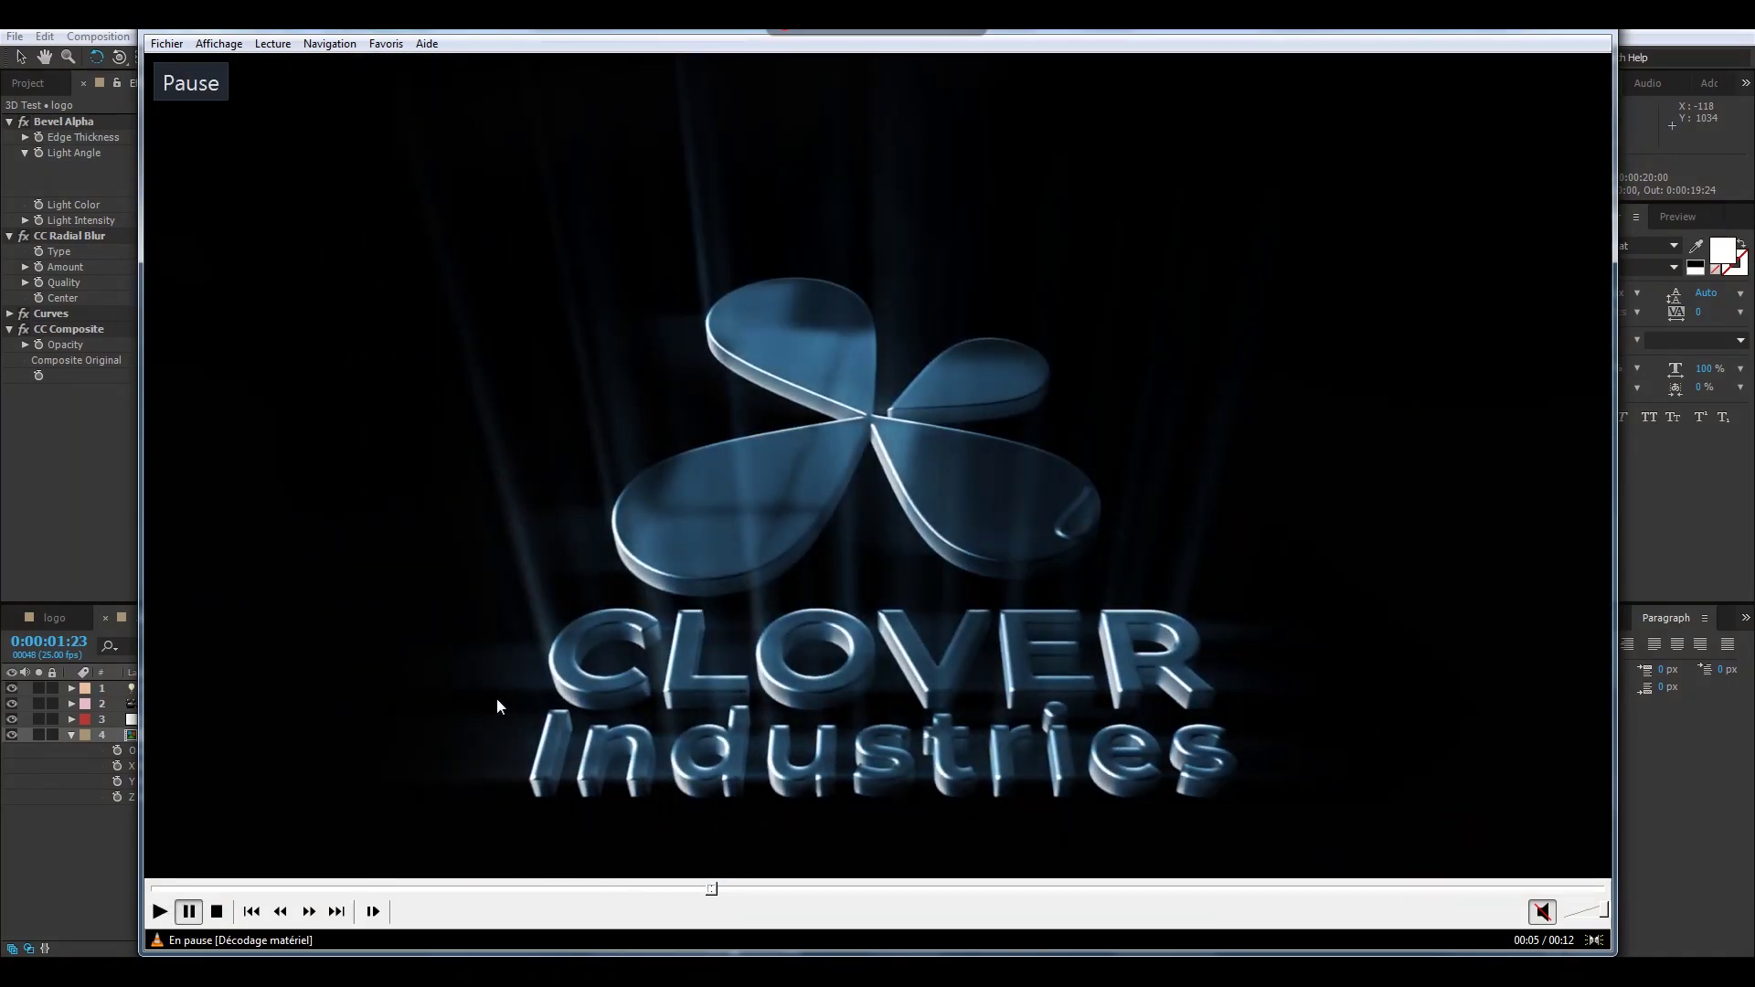
Step: Replay the light-ray reveal from around 00:03 and 00:02, pausing on the Clover logo
left_click(503, 889)
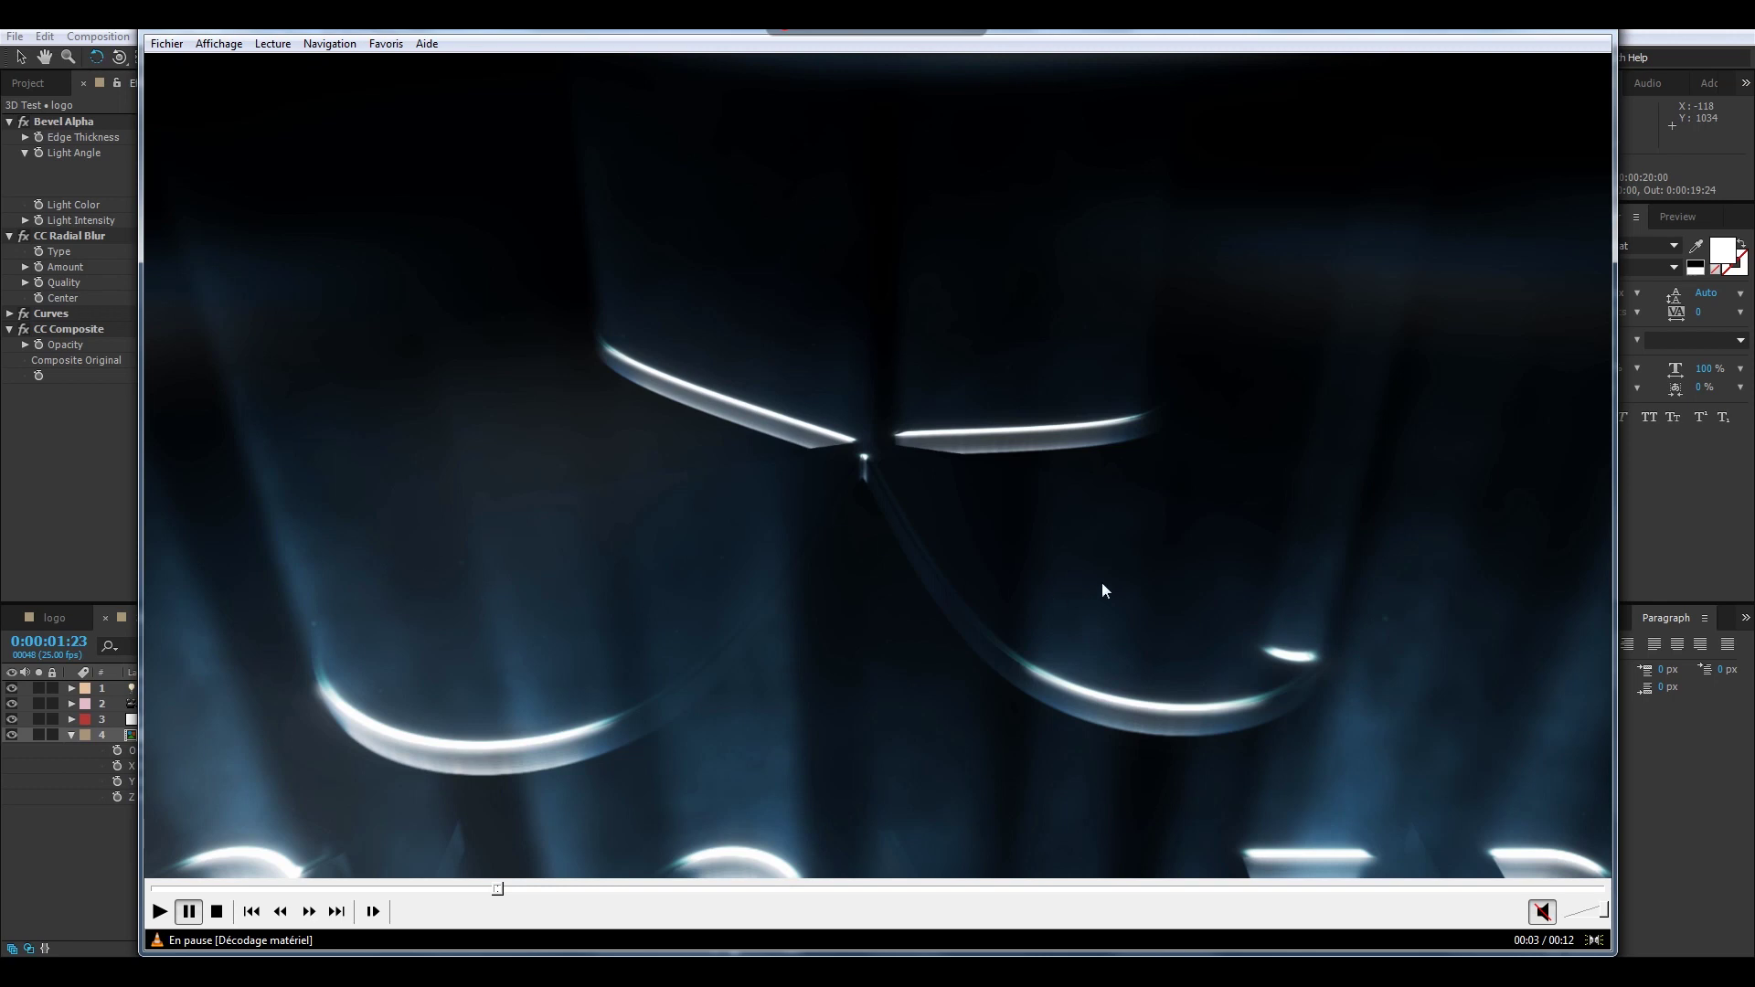
key("space")
key("space")
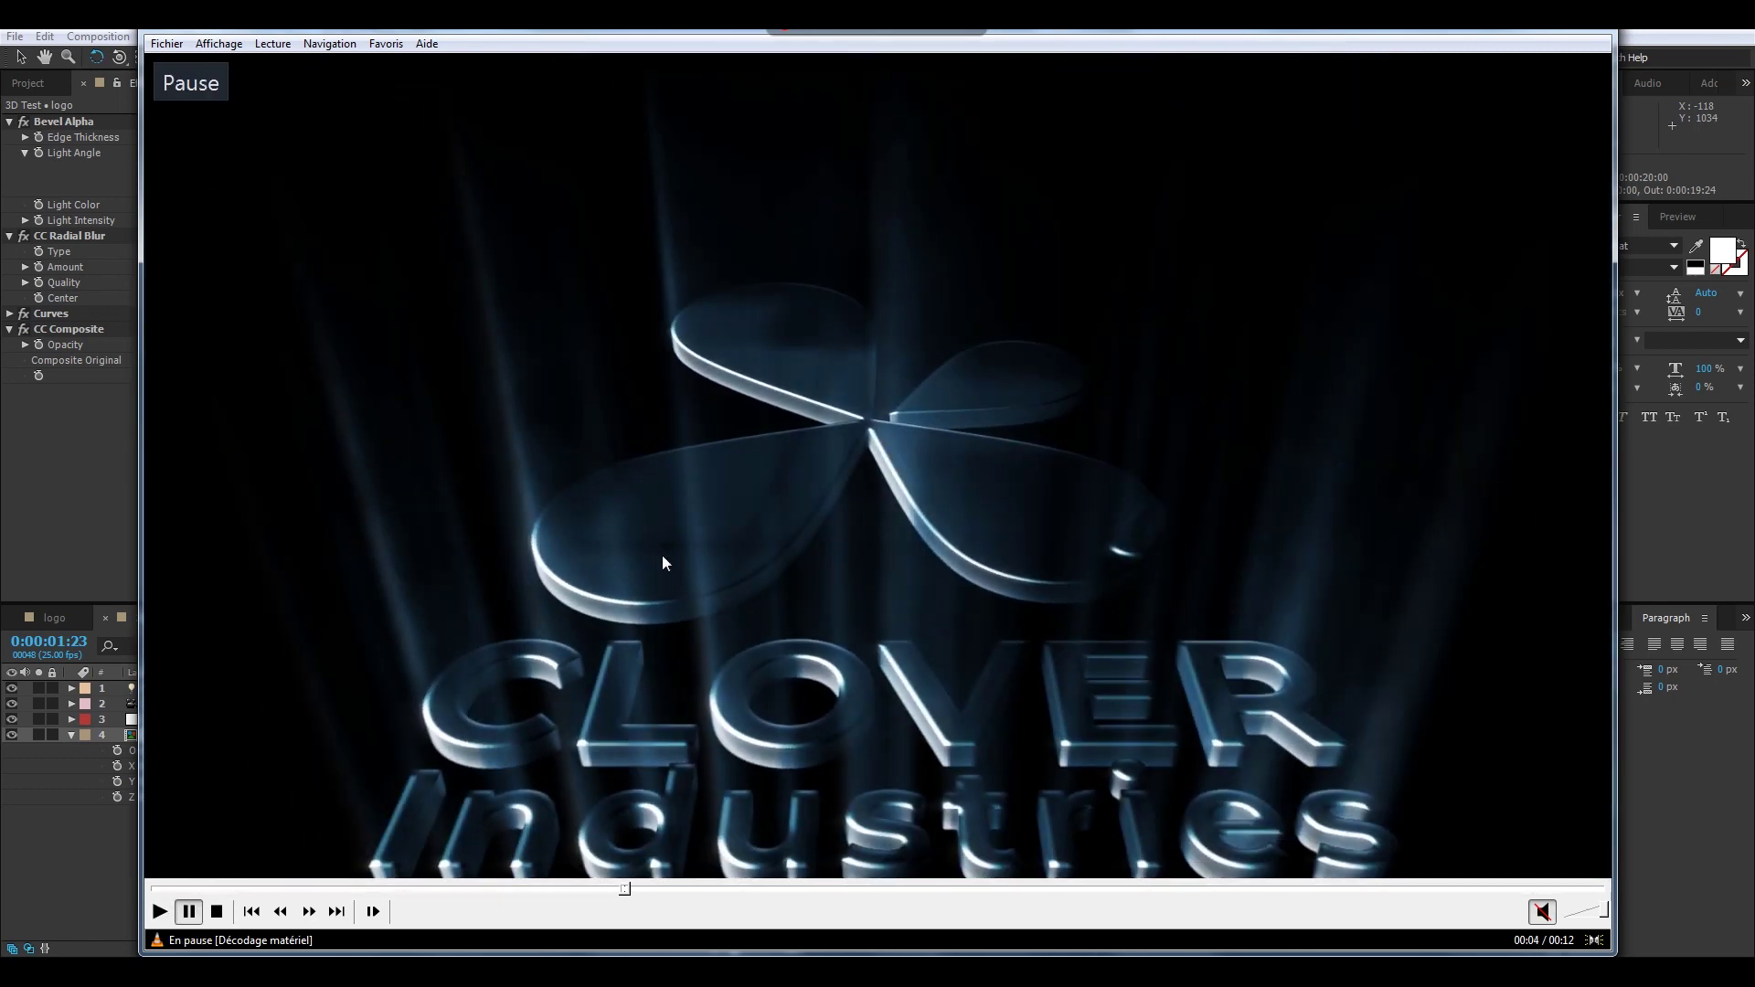
key("space")
key("space")
left_click(423, 888)
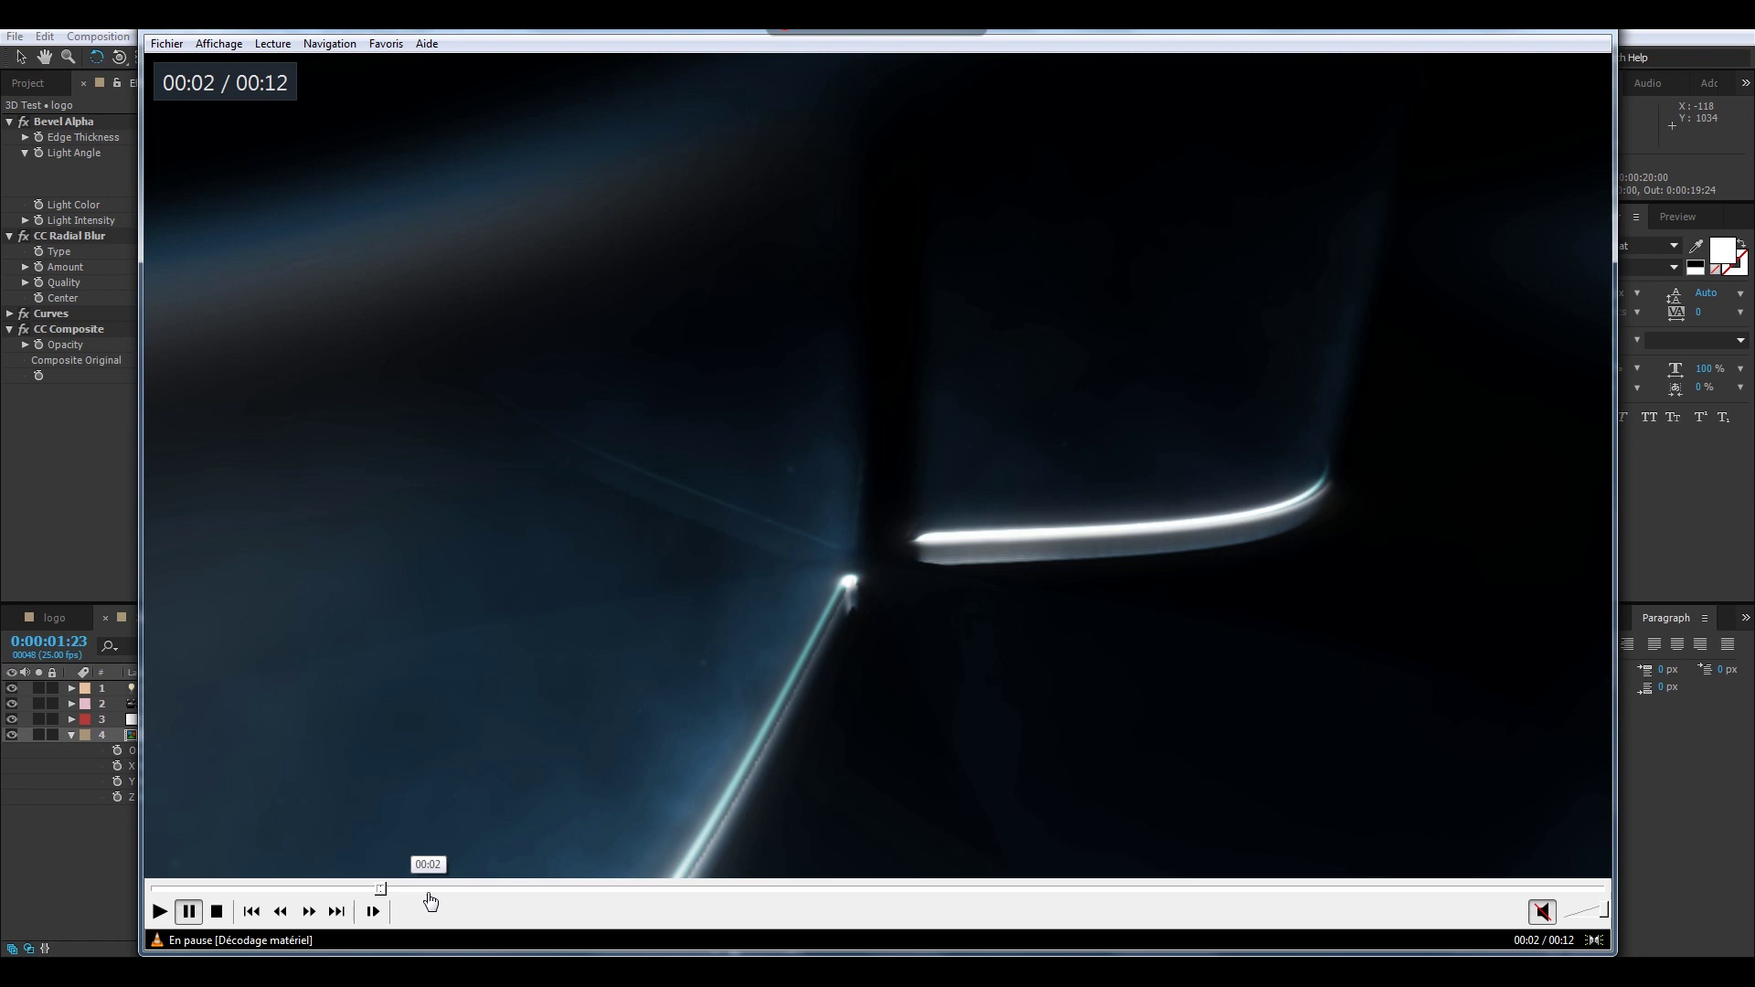
key("space")
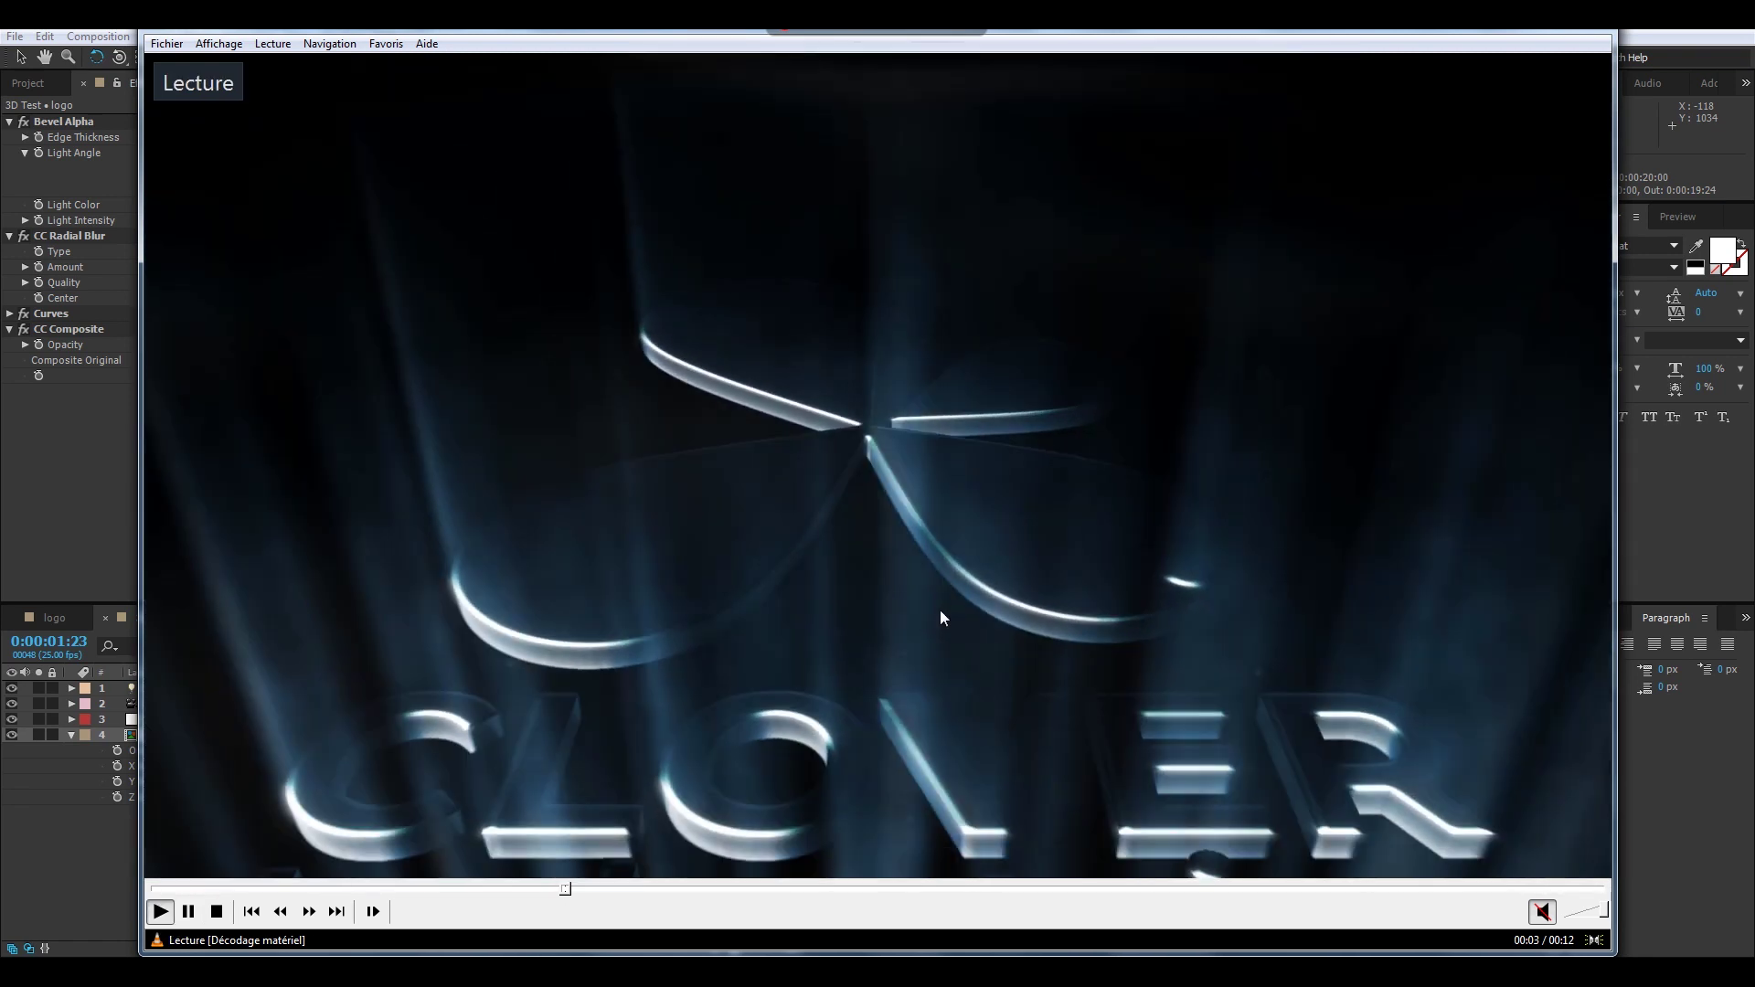
key("space")
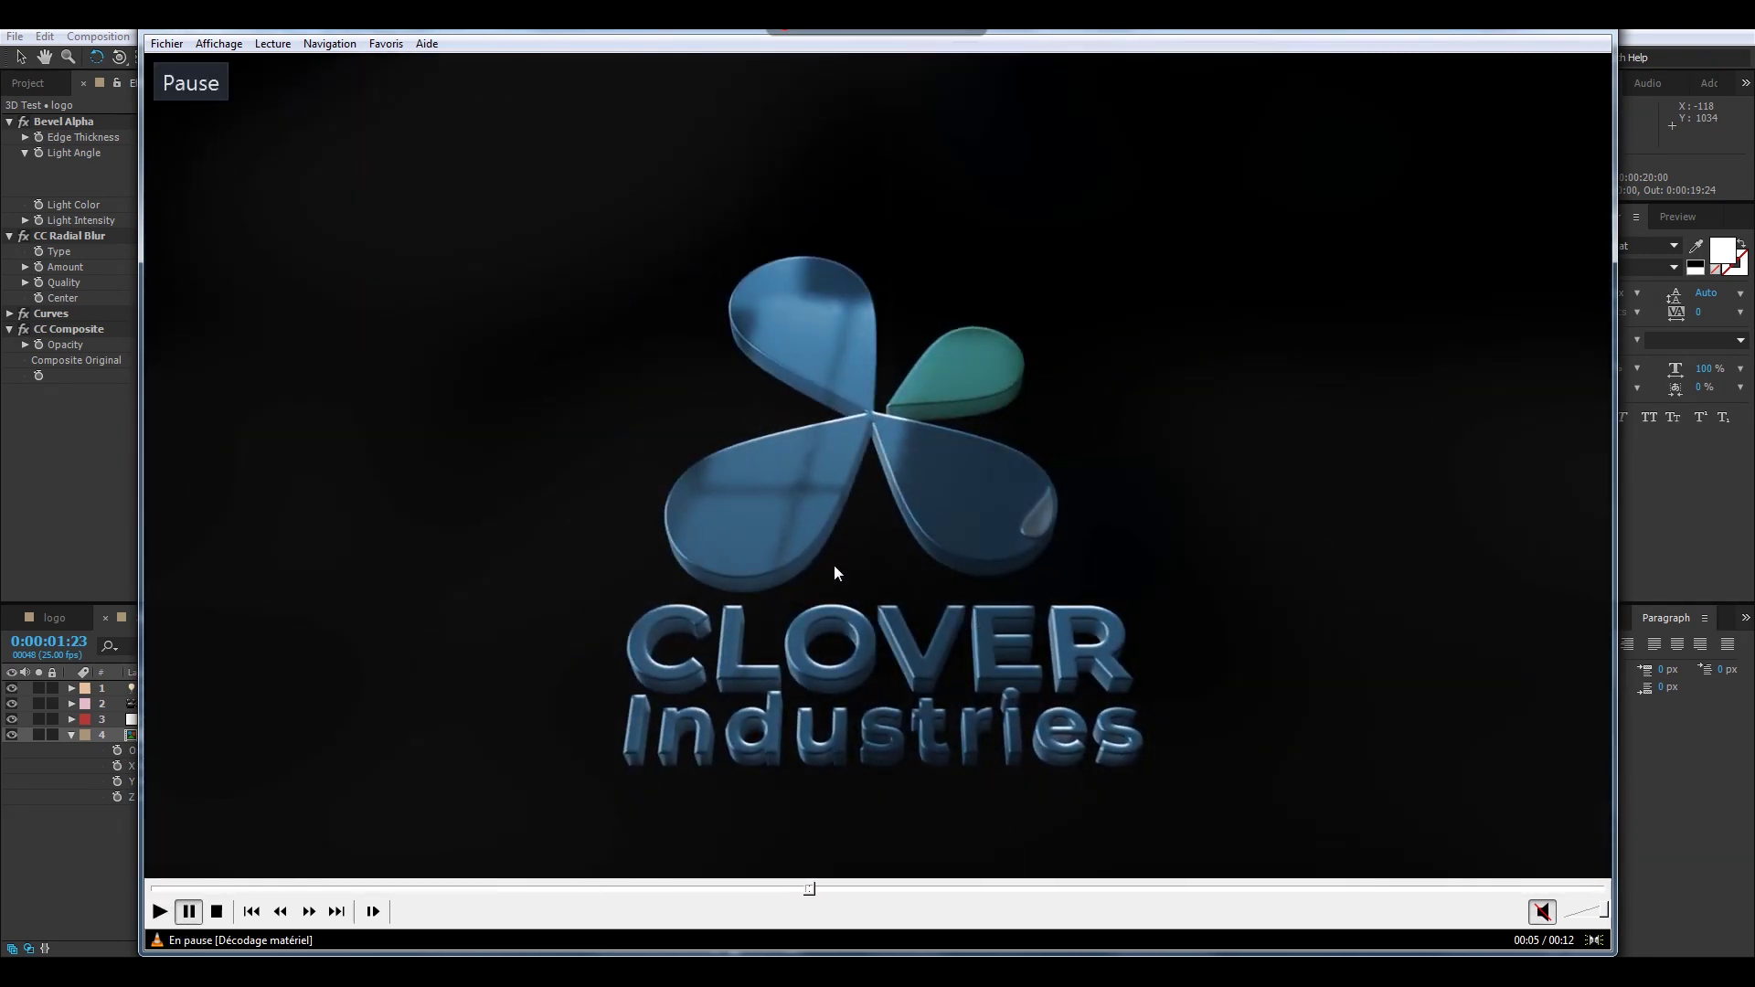
Step: Close VLC and reopen Light rays.aep from recent files without saving Fake 3D
left_click(1521, 27)
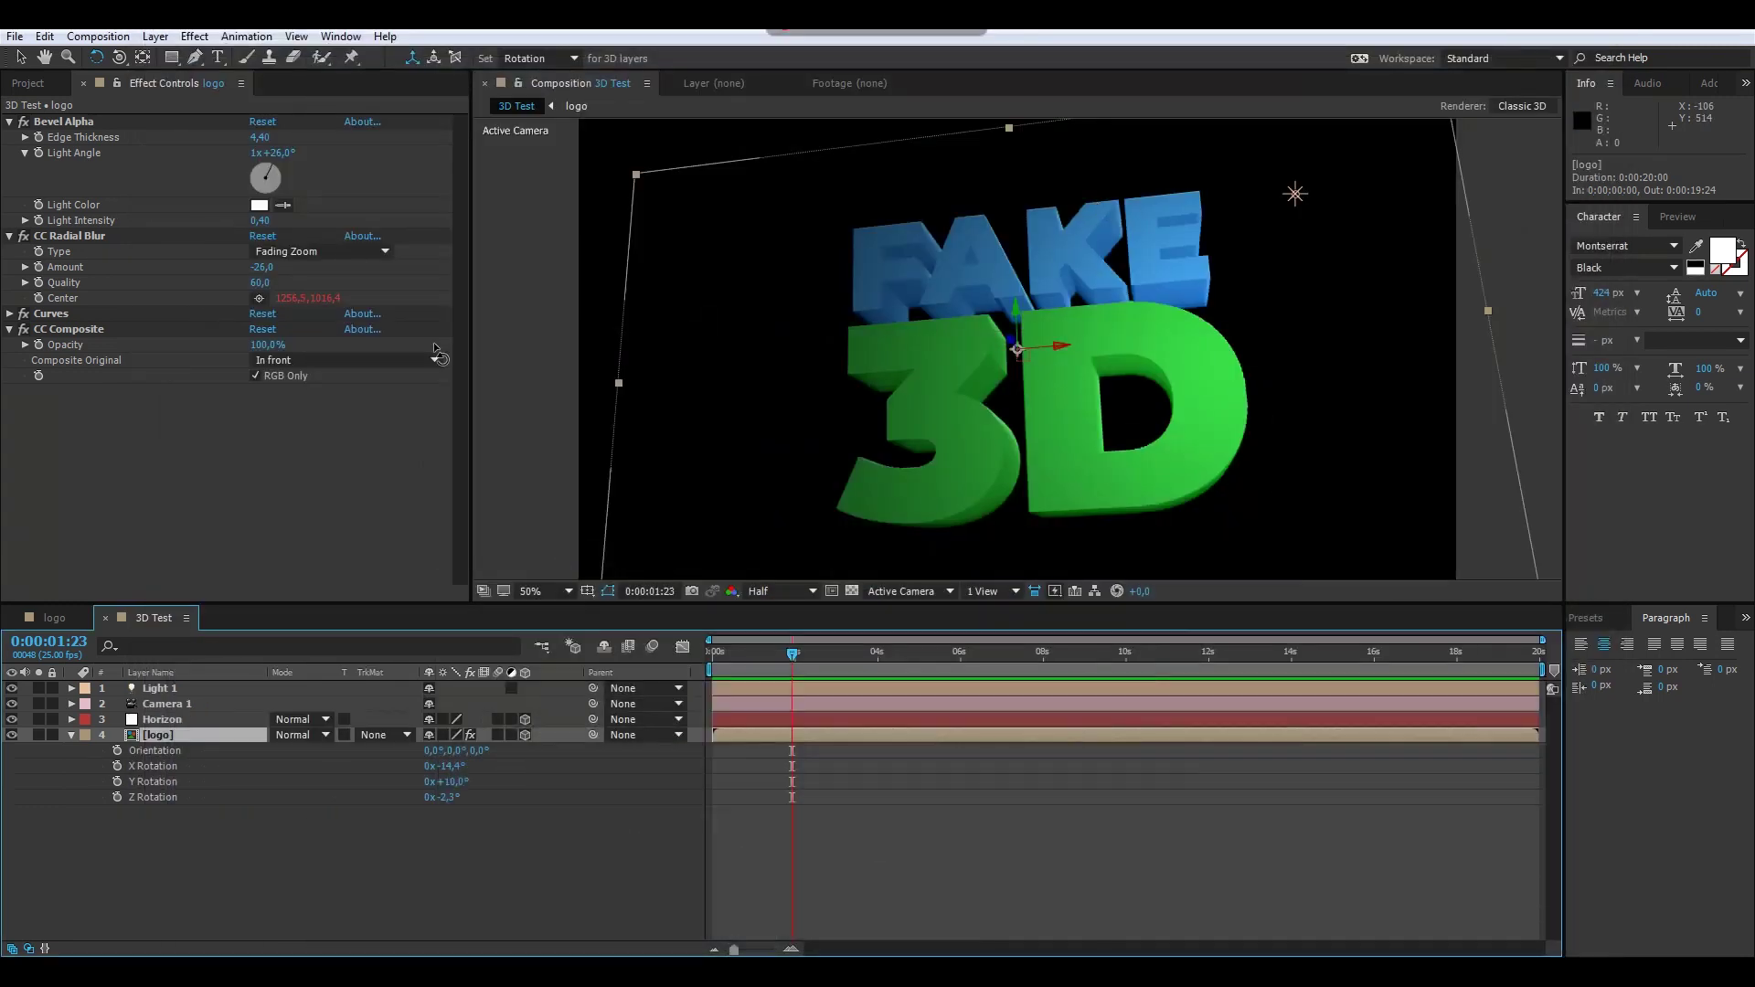
left_click(14, 36)
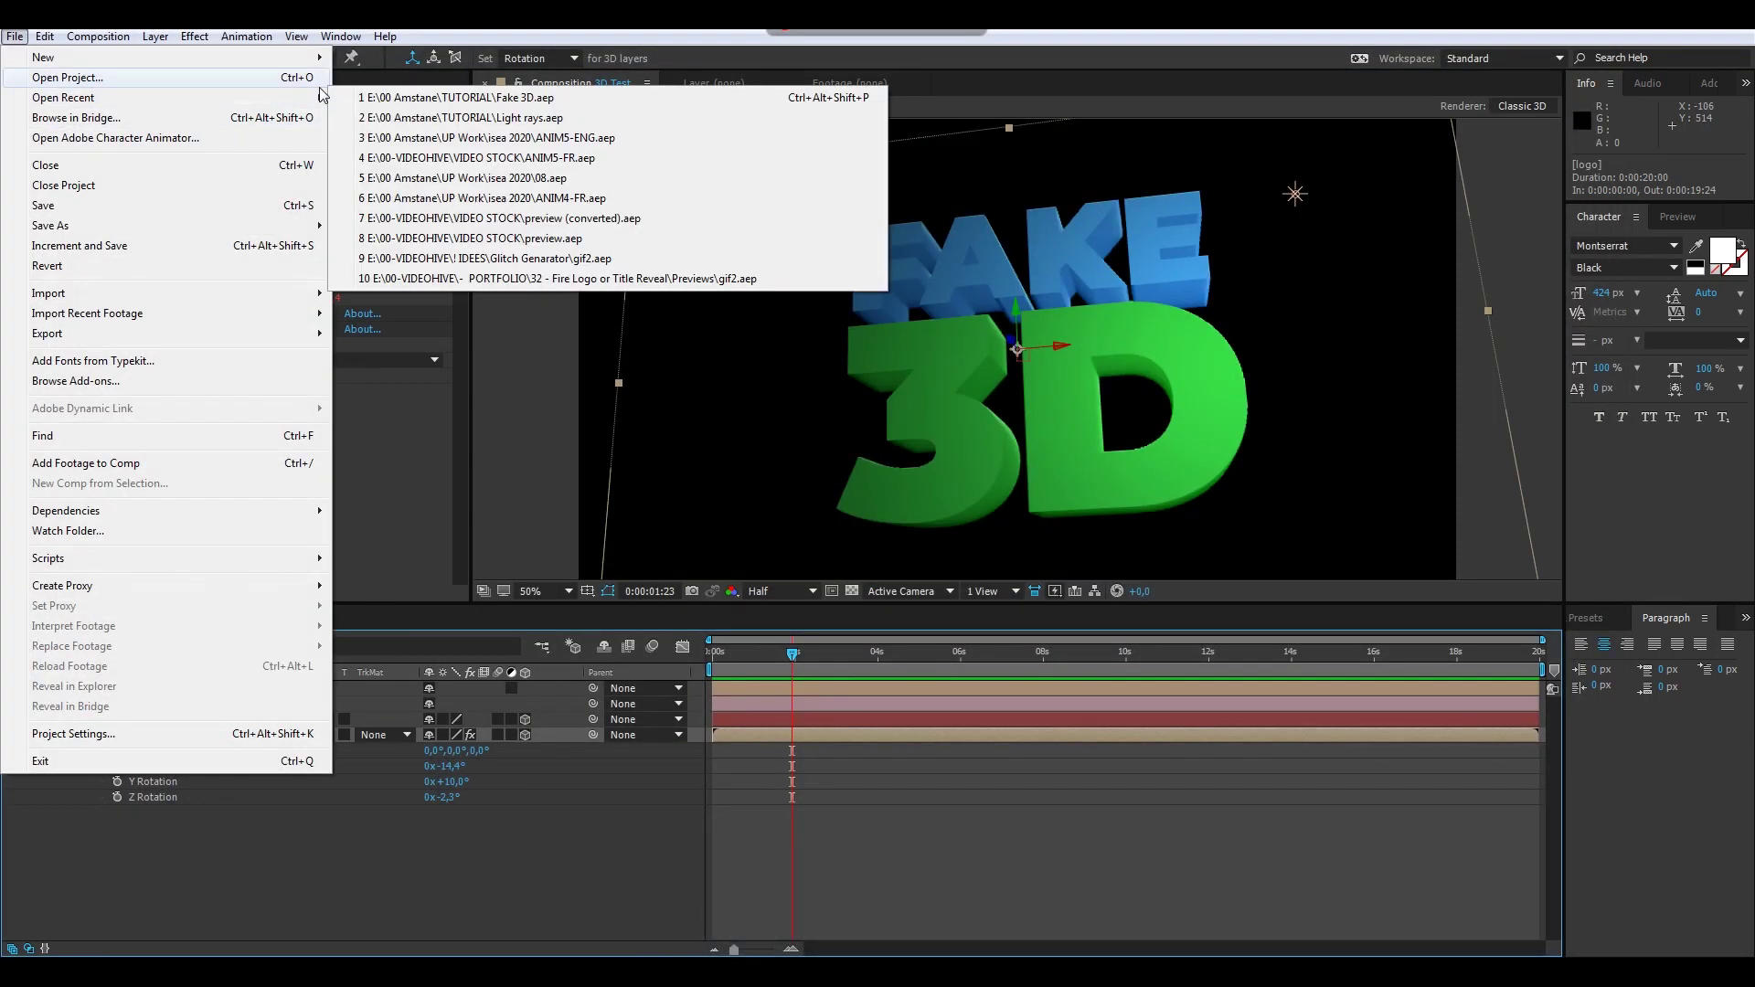
mouse_move(274, 97)
left_click(395, 117)
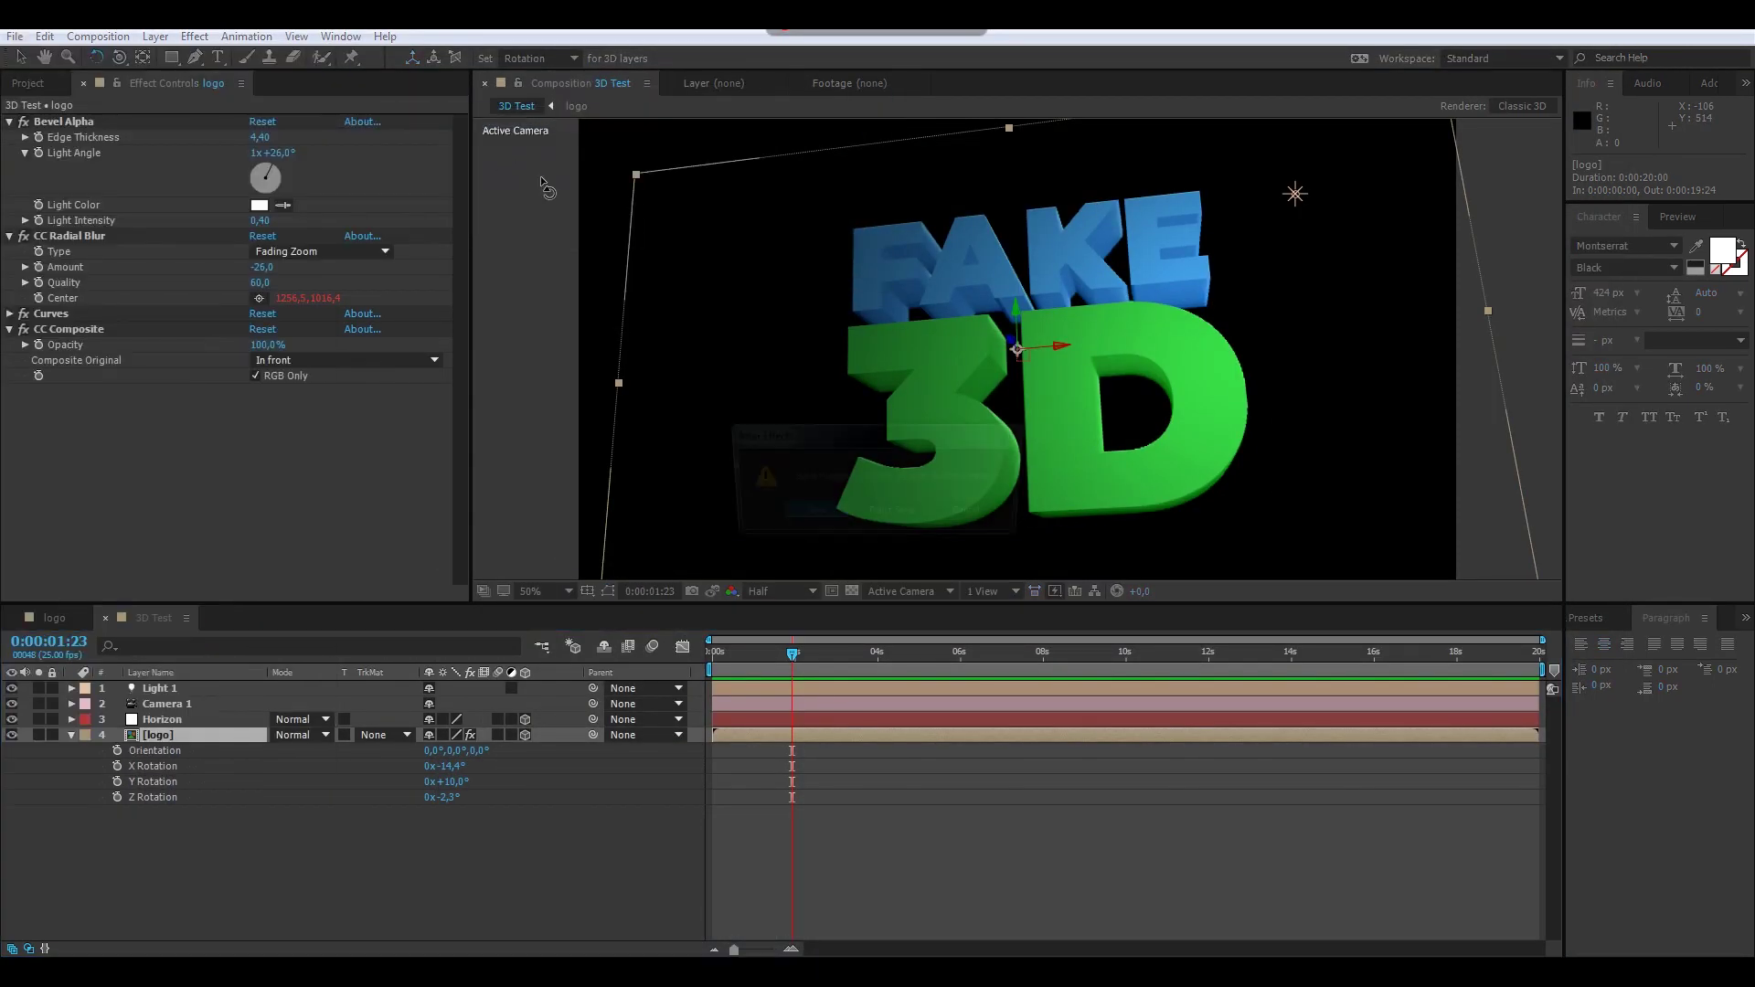
left_click(910, 515)
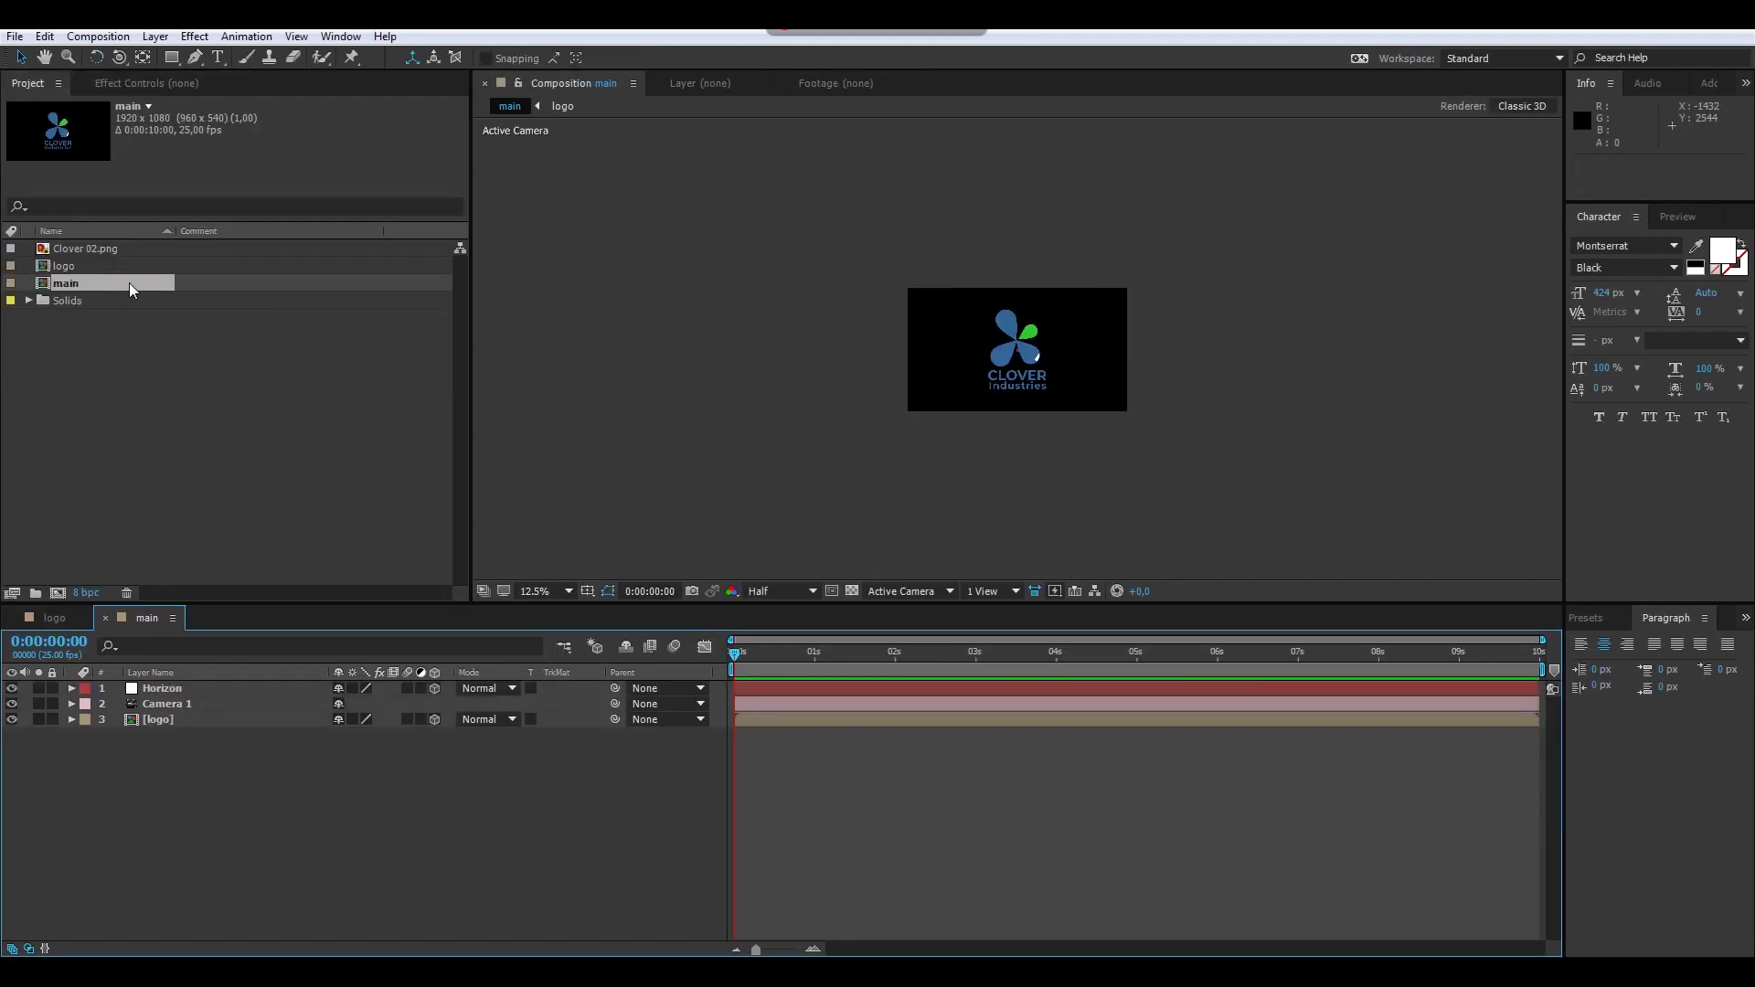
Step: Inspect the logo composition and its Clover 02.png layer, then return to the main composition
left_click(62, 268)
double_click(62, 268)
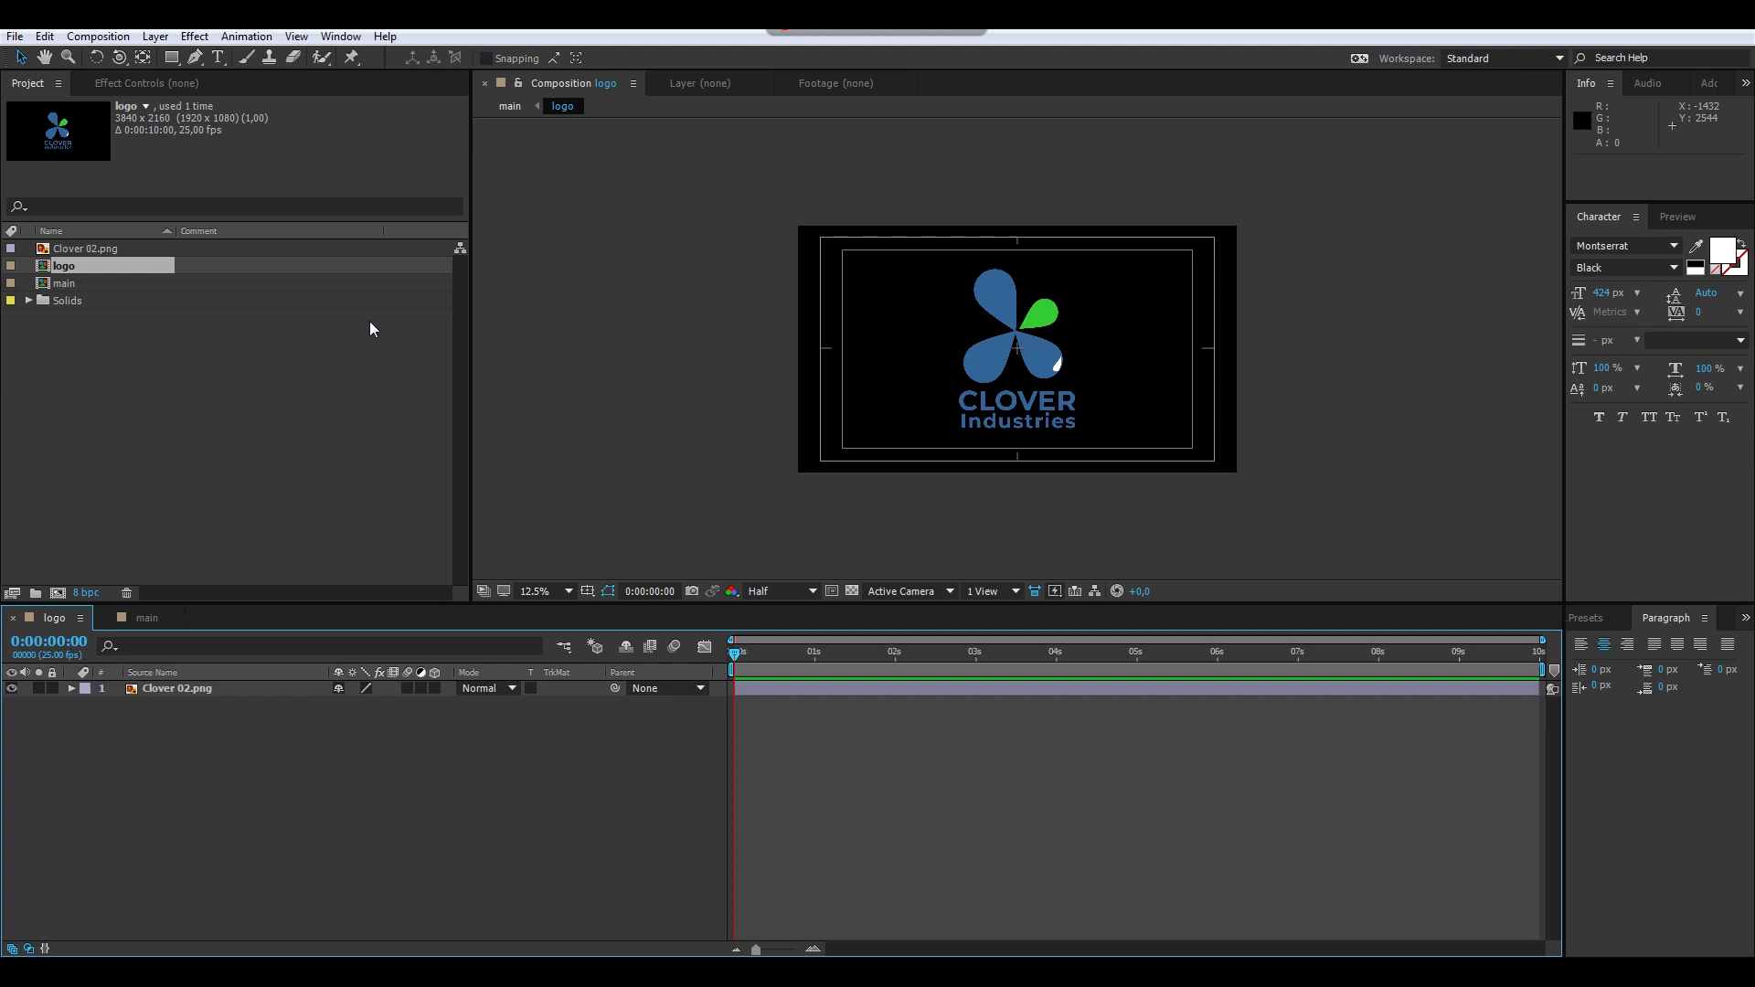
double_click(80, 279)
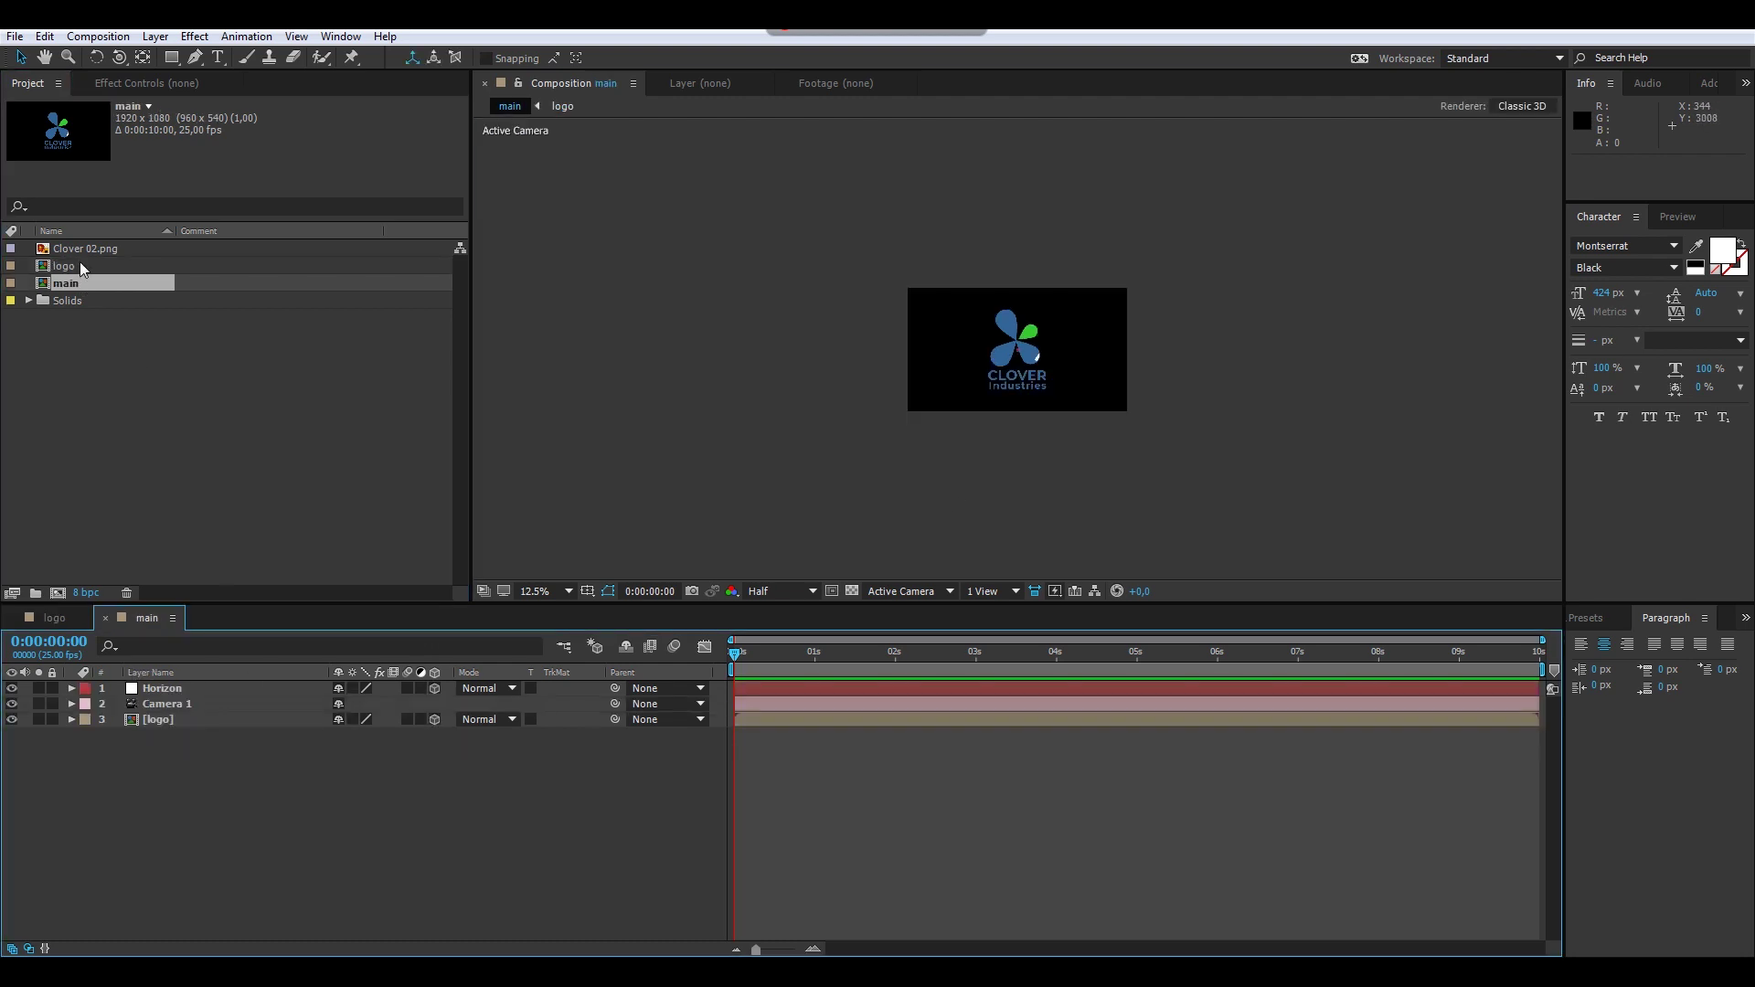
double_click(80, 265)
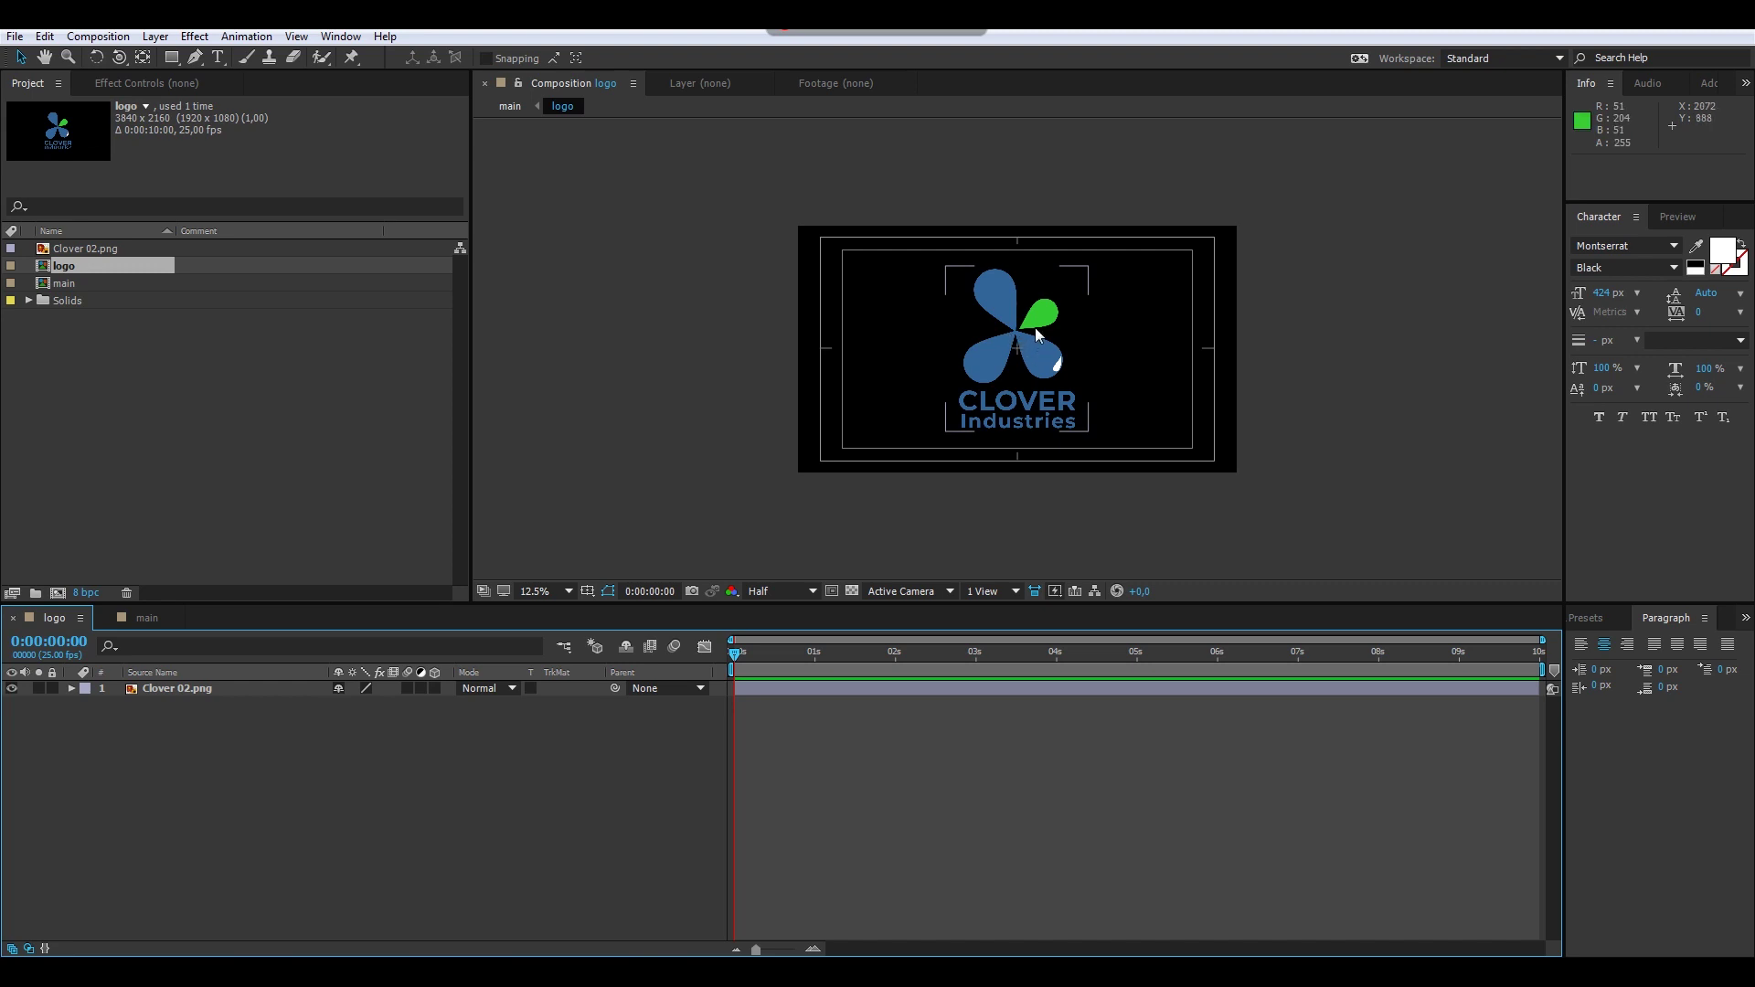
left_click(995, 287)
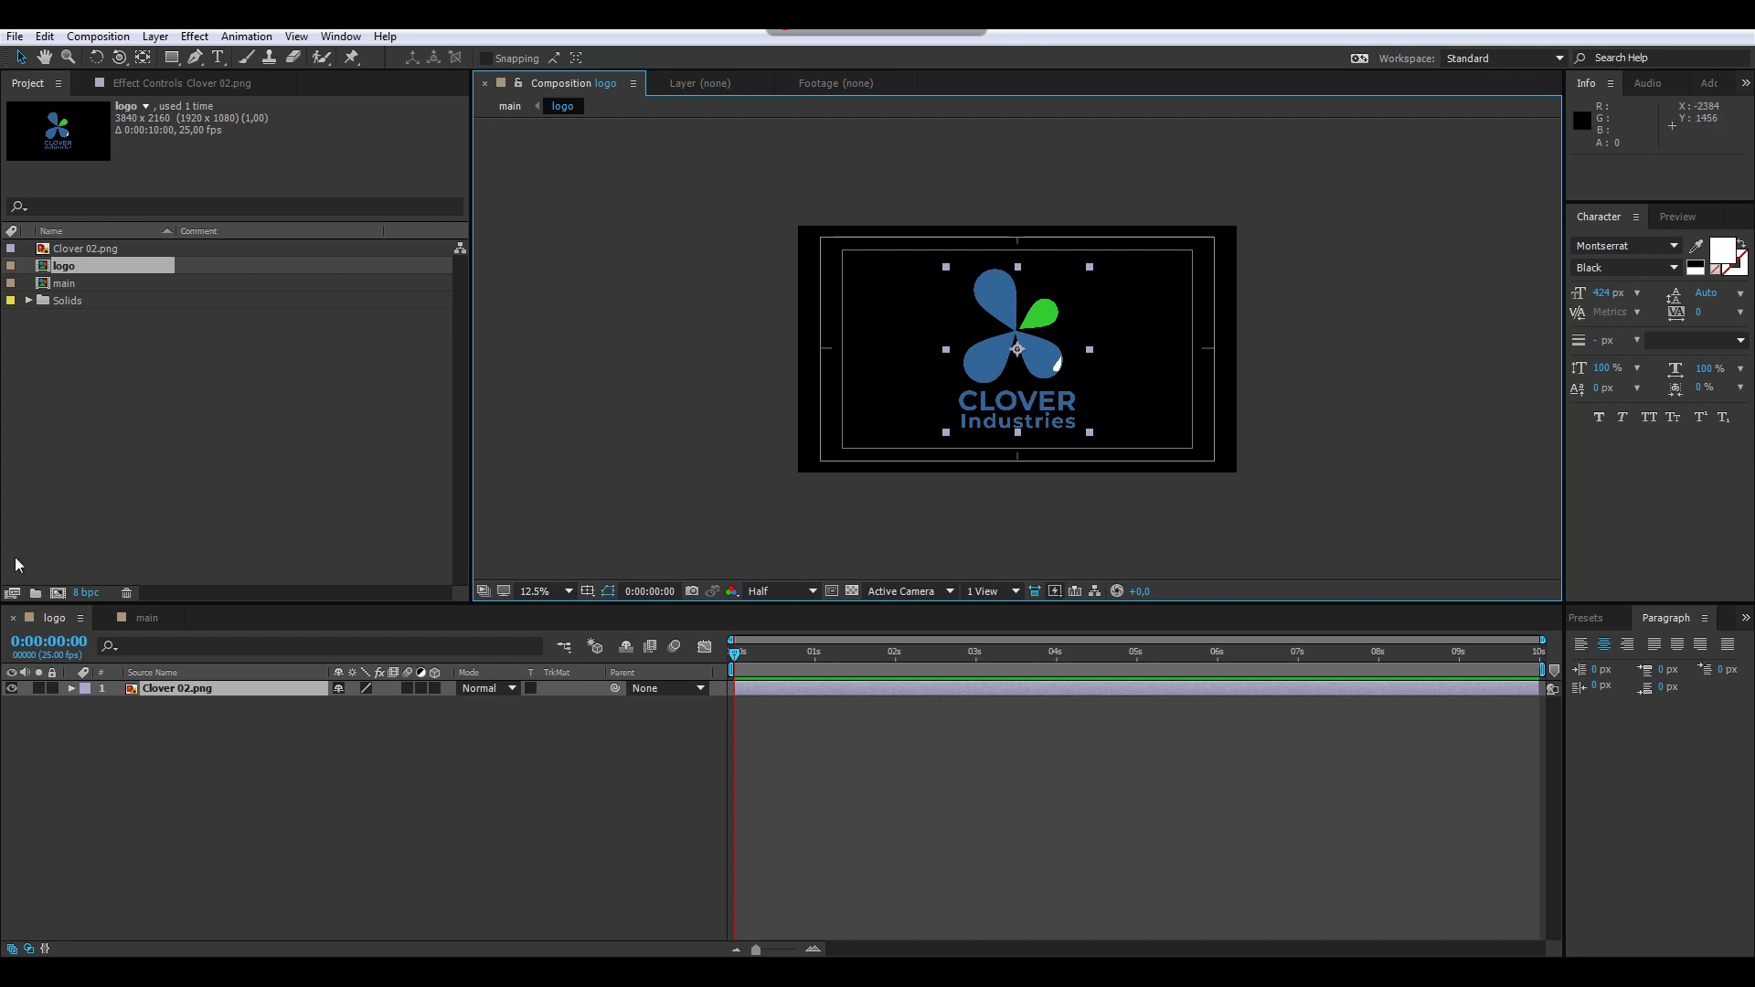
left_click(147, 618)
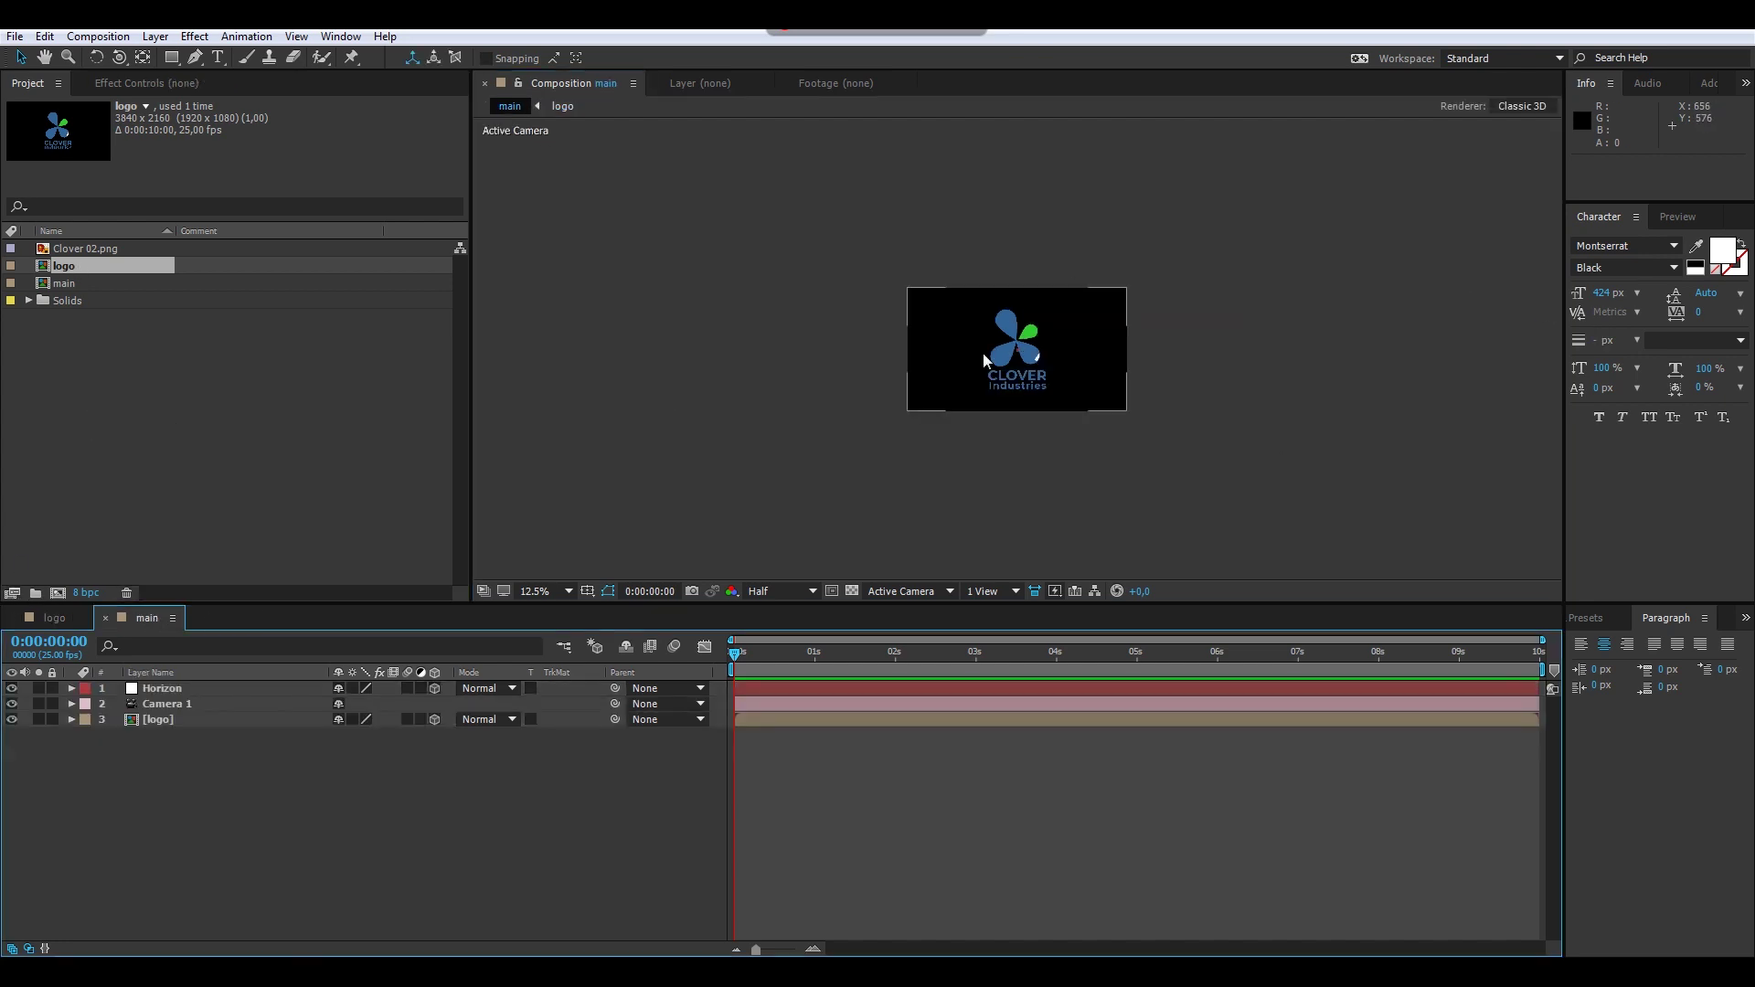
Step: With the view at 50%, select the [logo] layer and apply Effect > Generate > Vegas
left_click(536, 589)
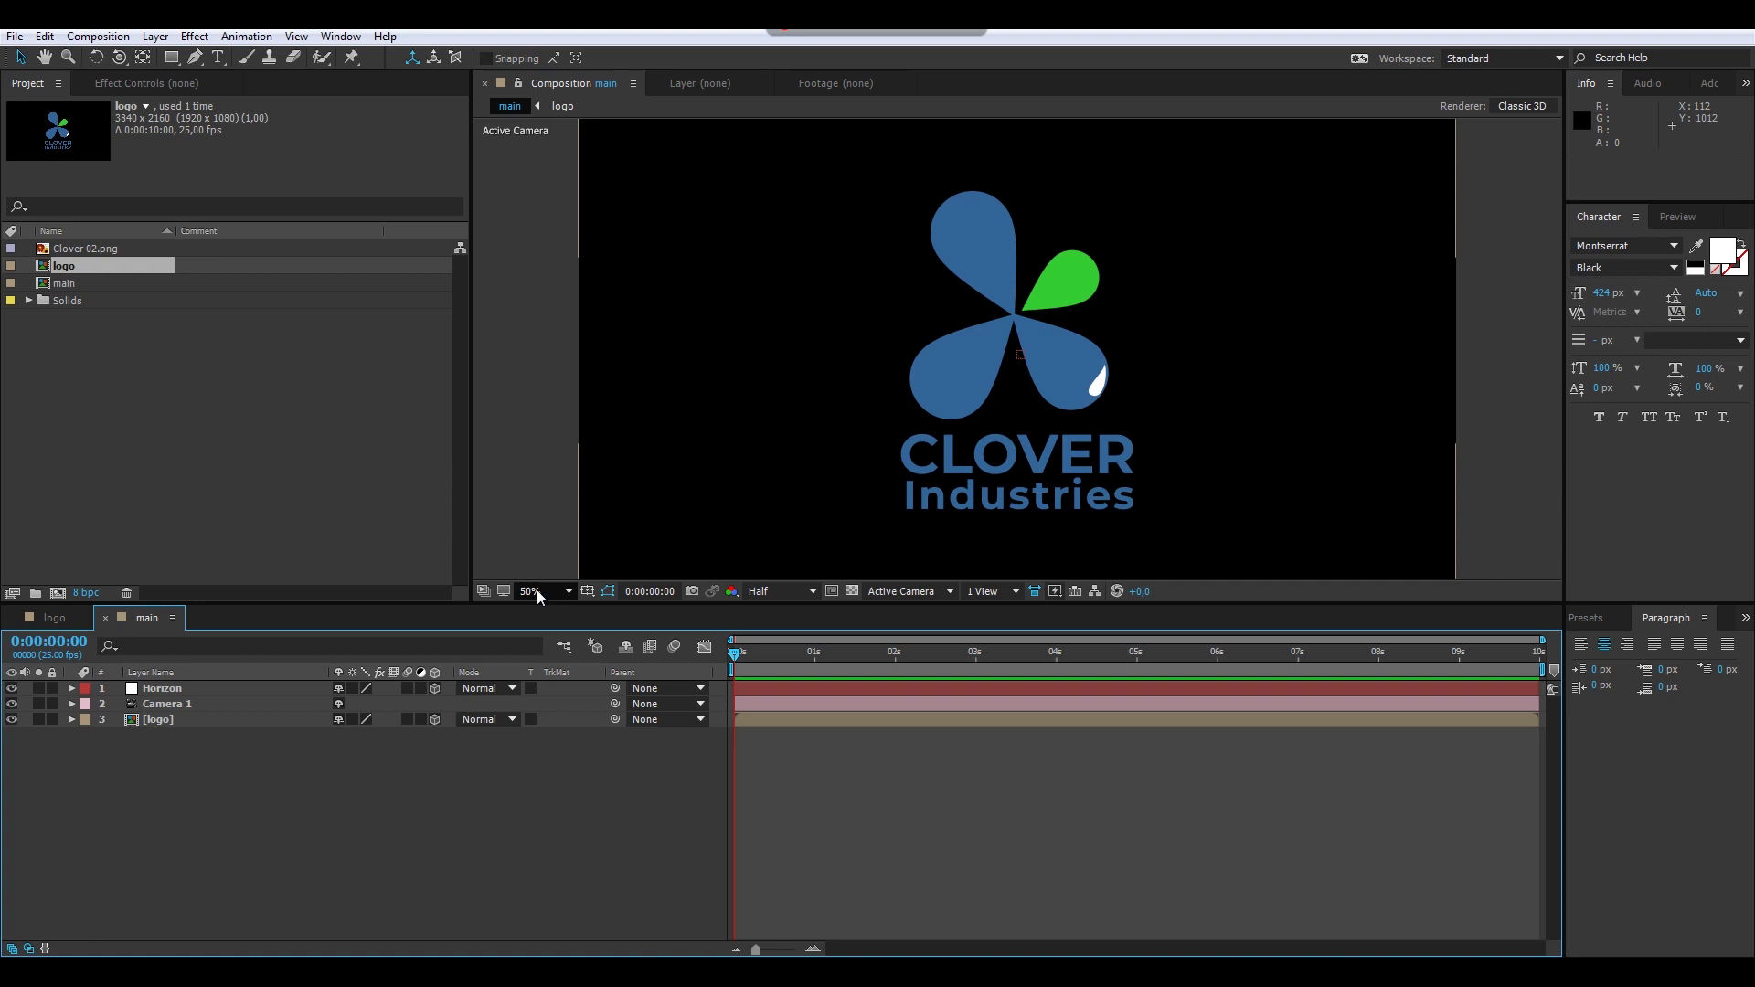
left_click(179, 690)
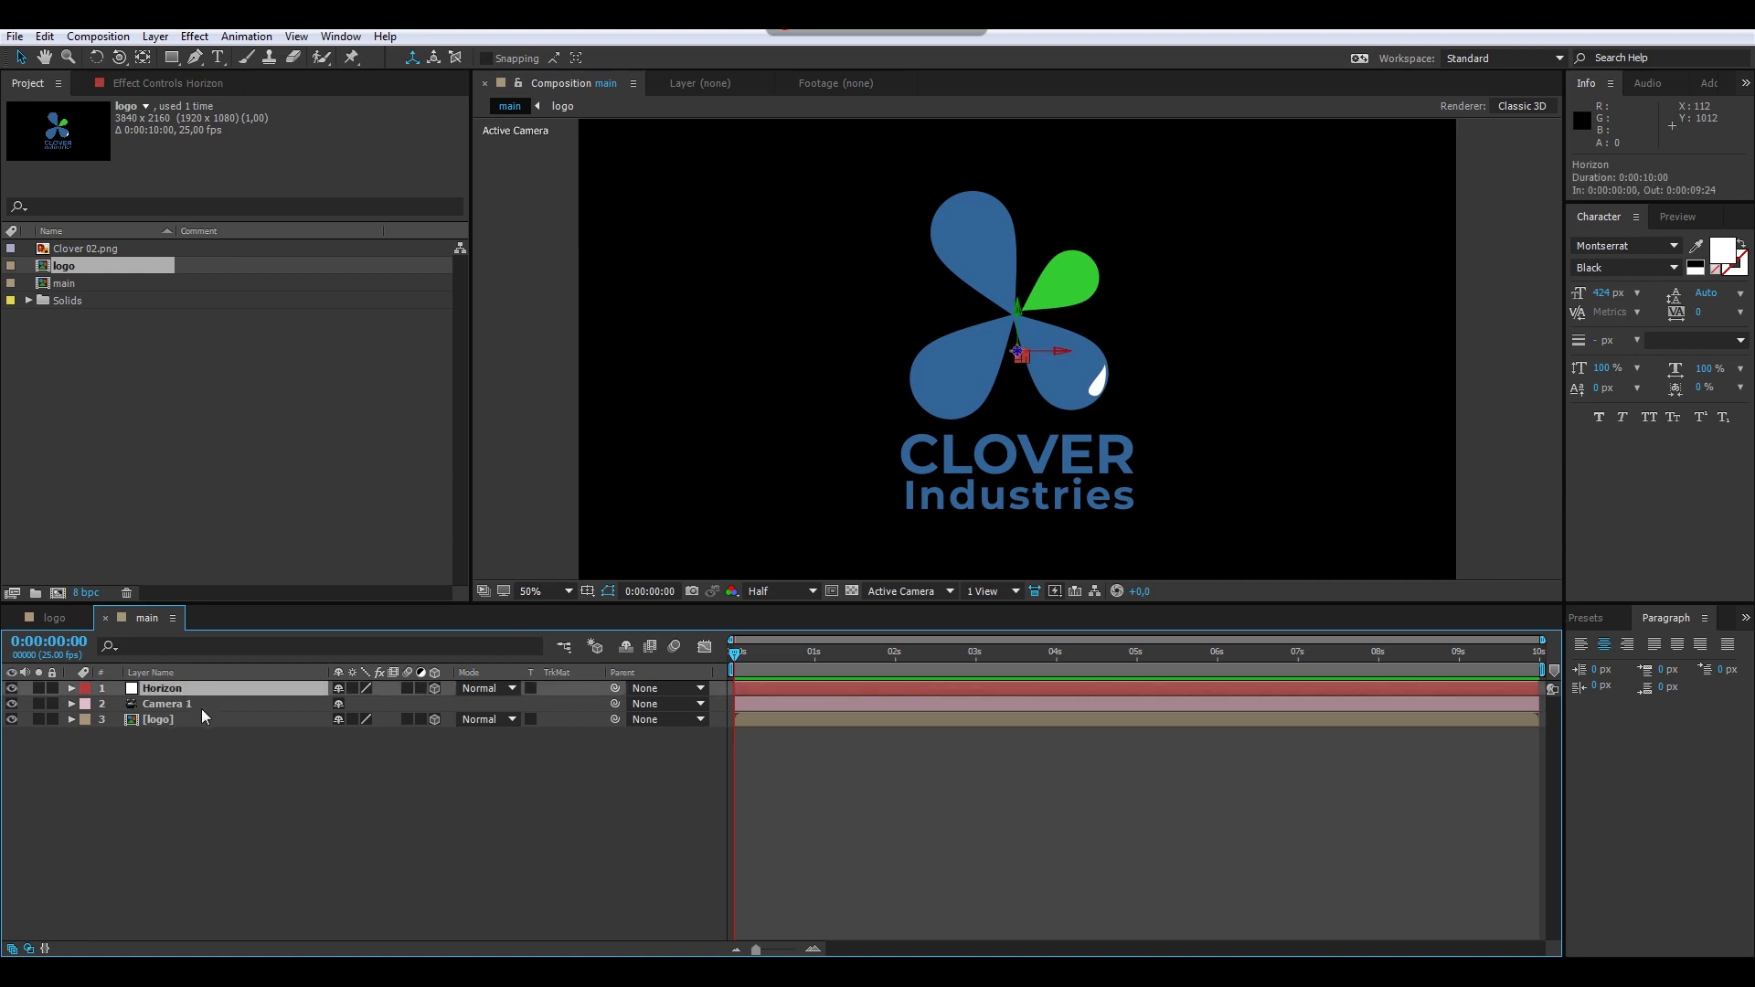
left_click(179, 720)
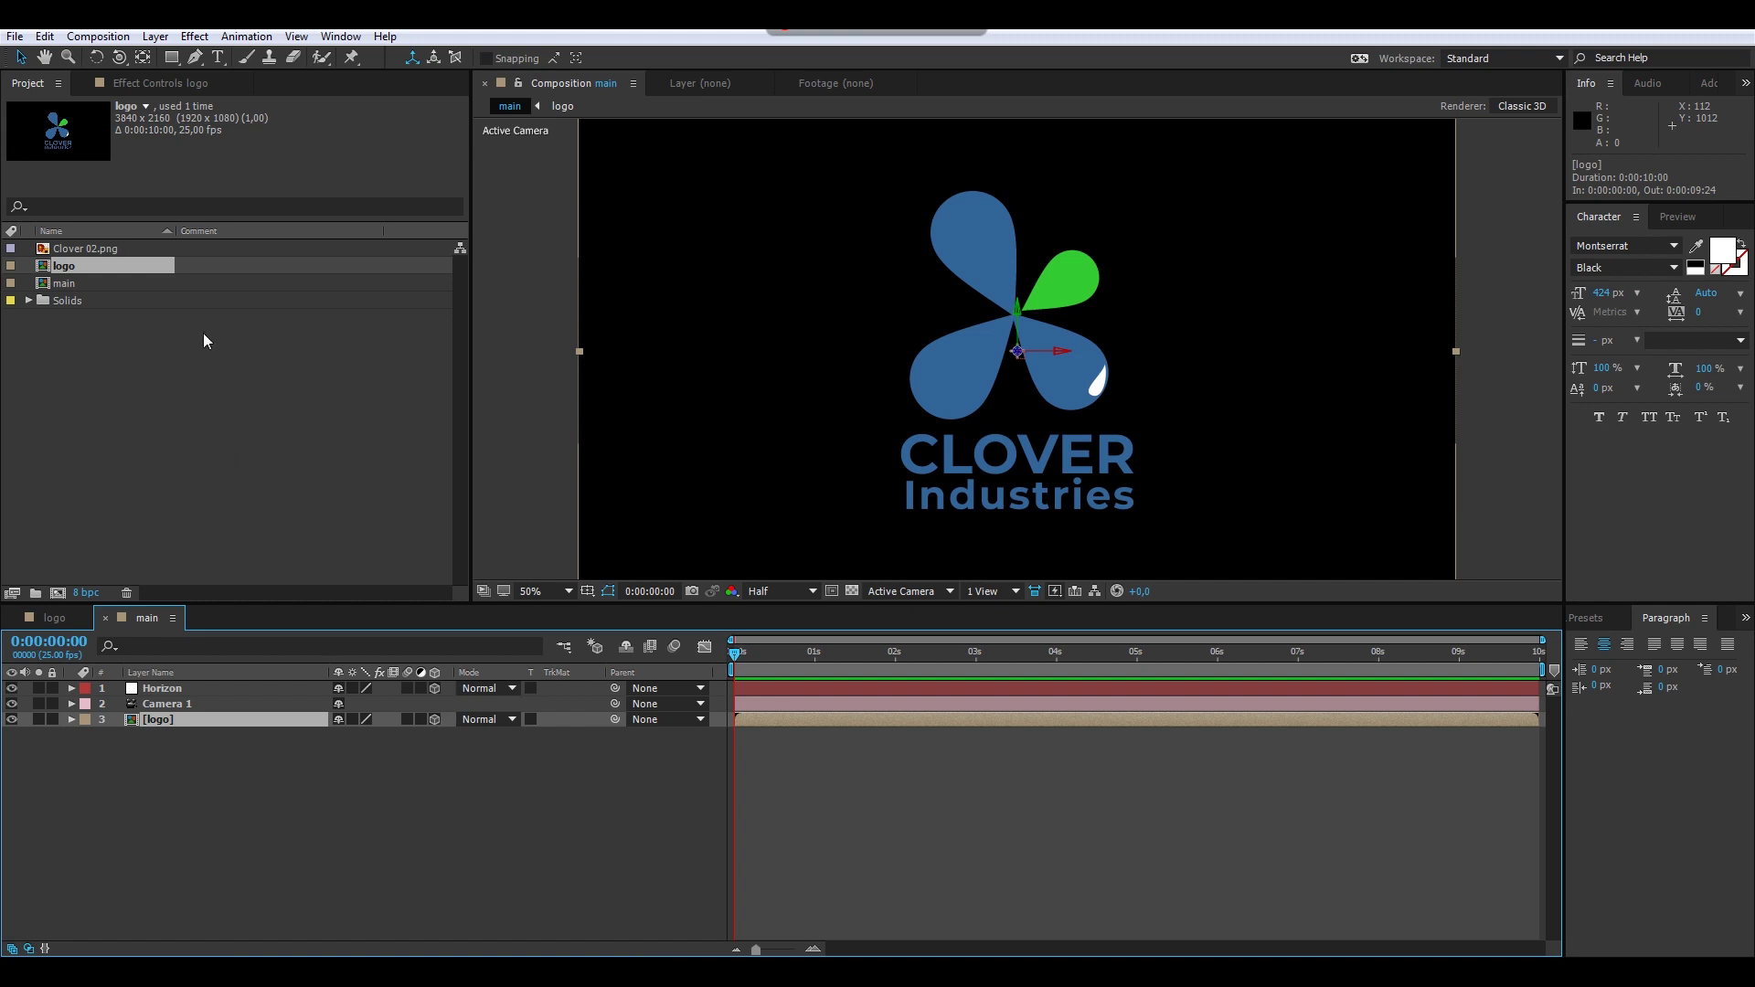
left_click(1598, 619)
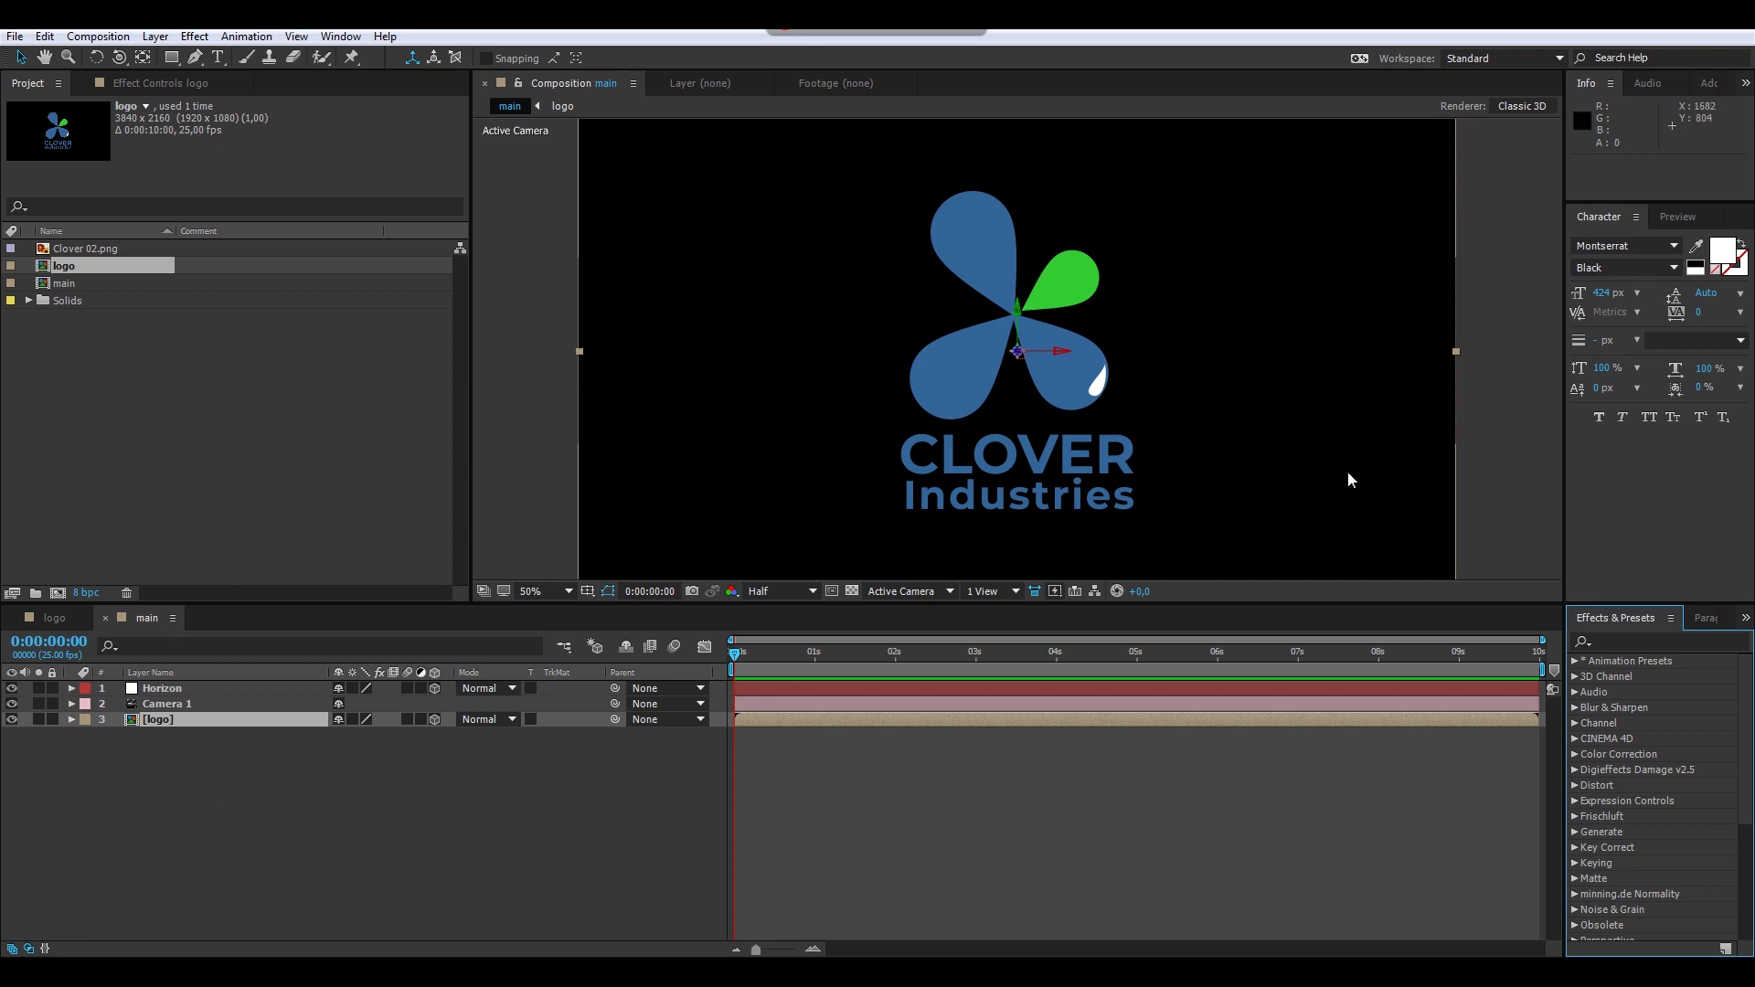
left_click(195, 36)
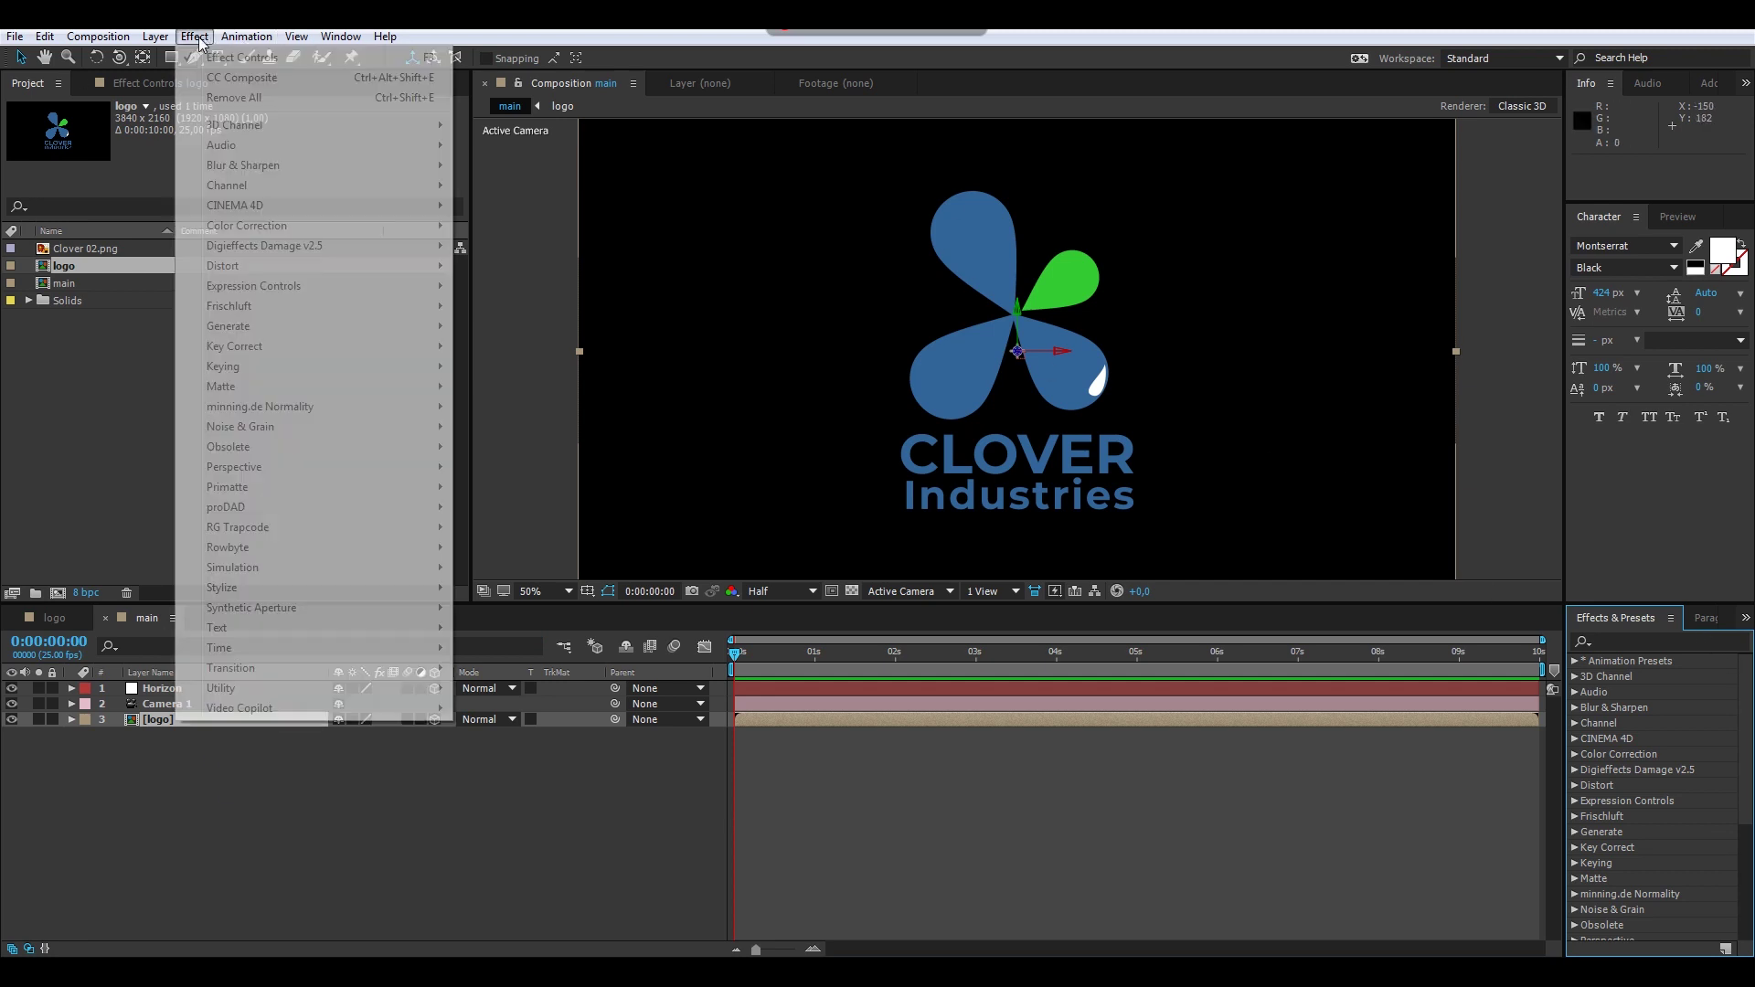
left_click(163, 721)
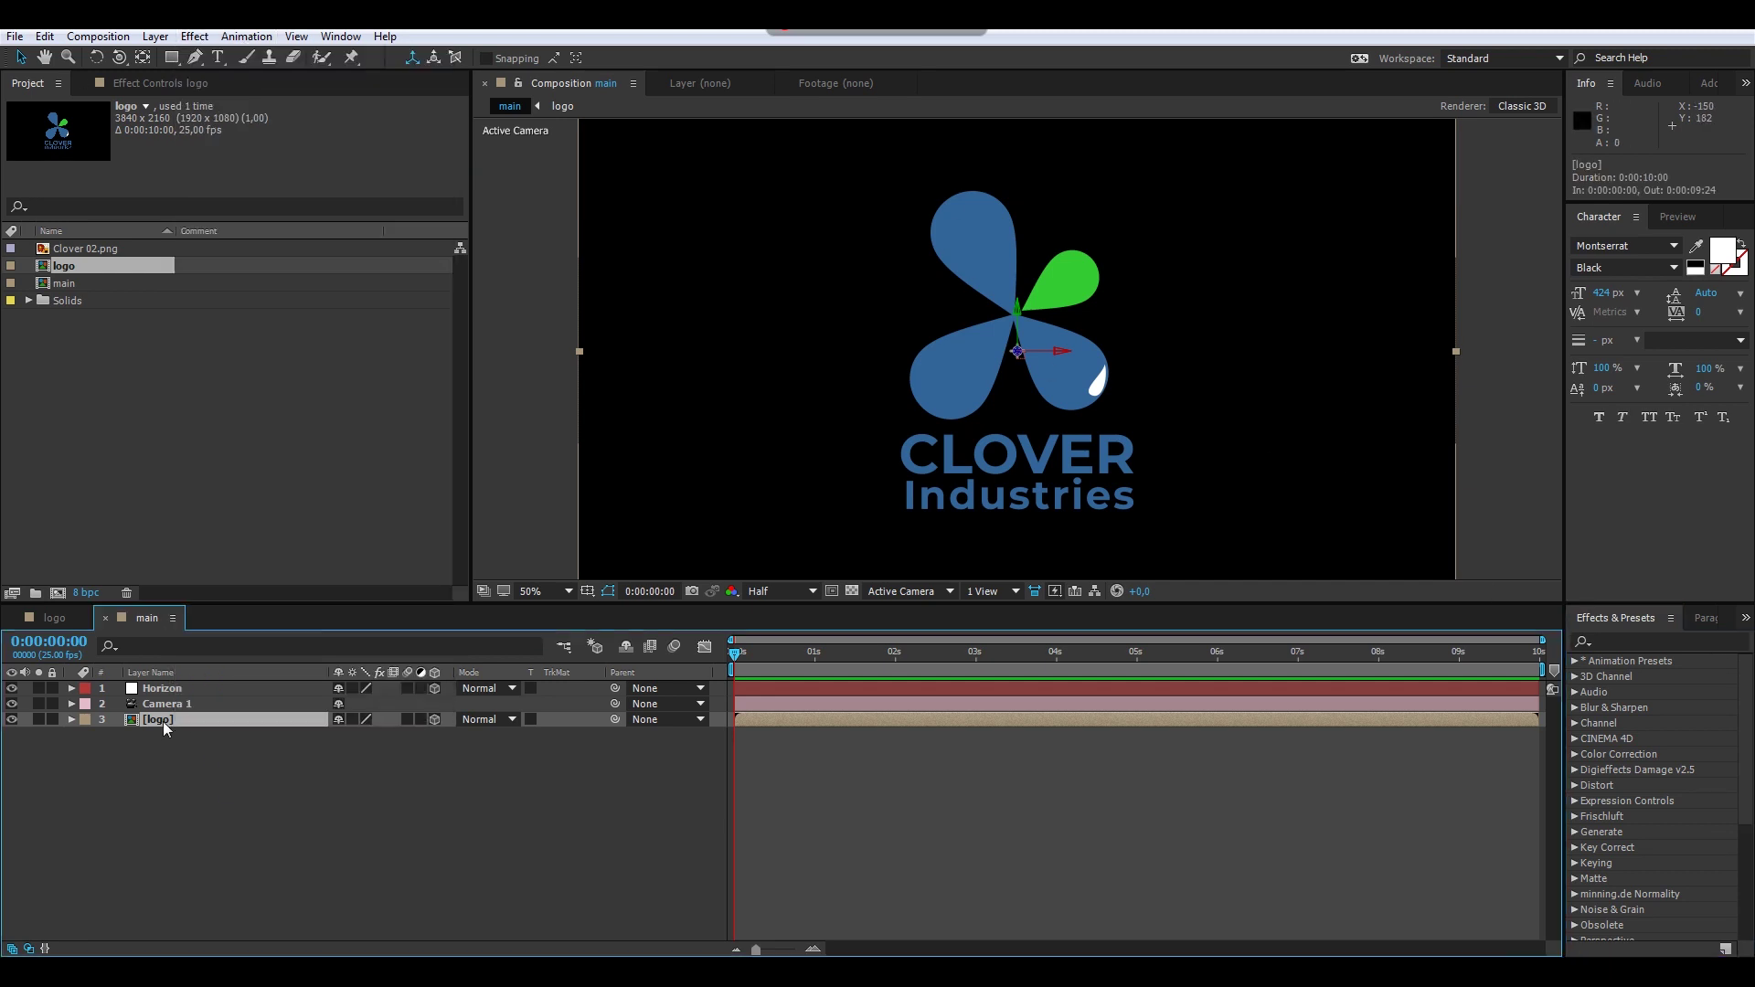
left_click(156, 36)
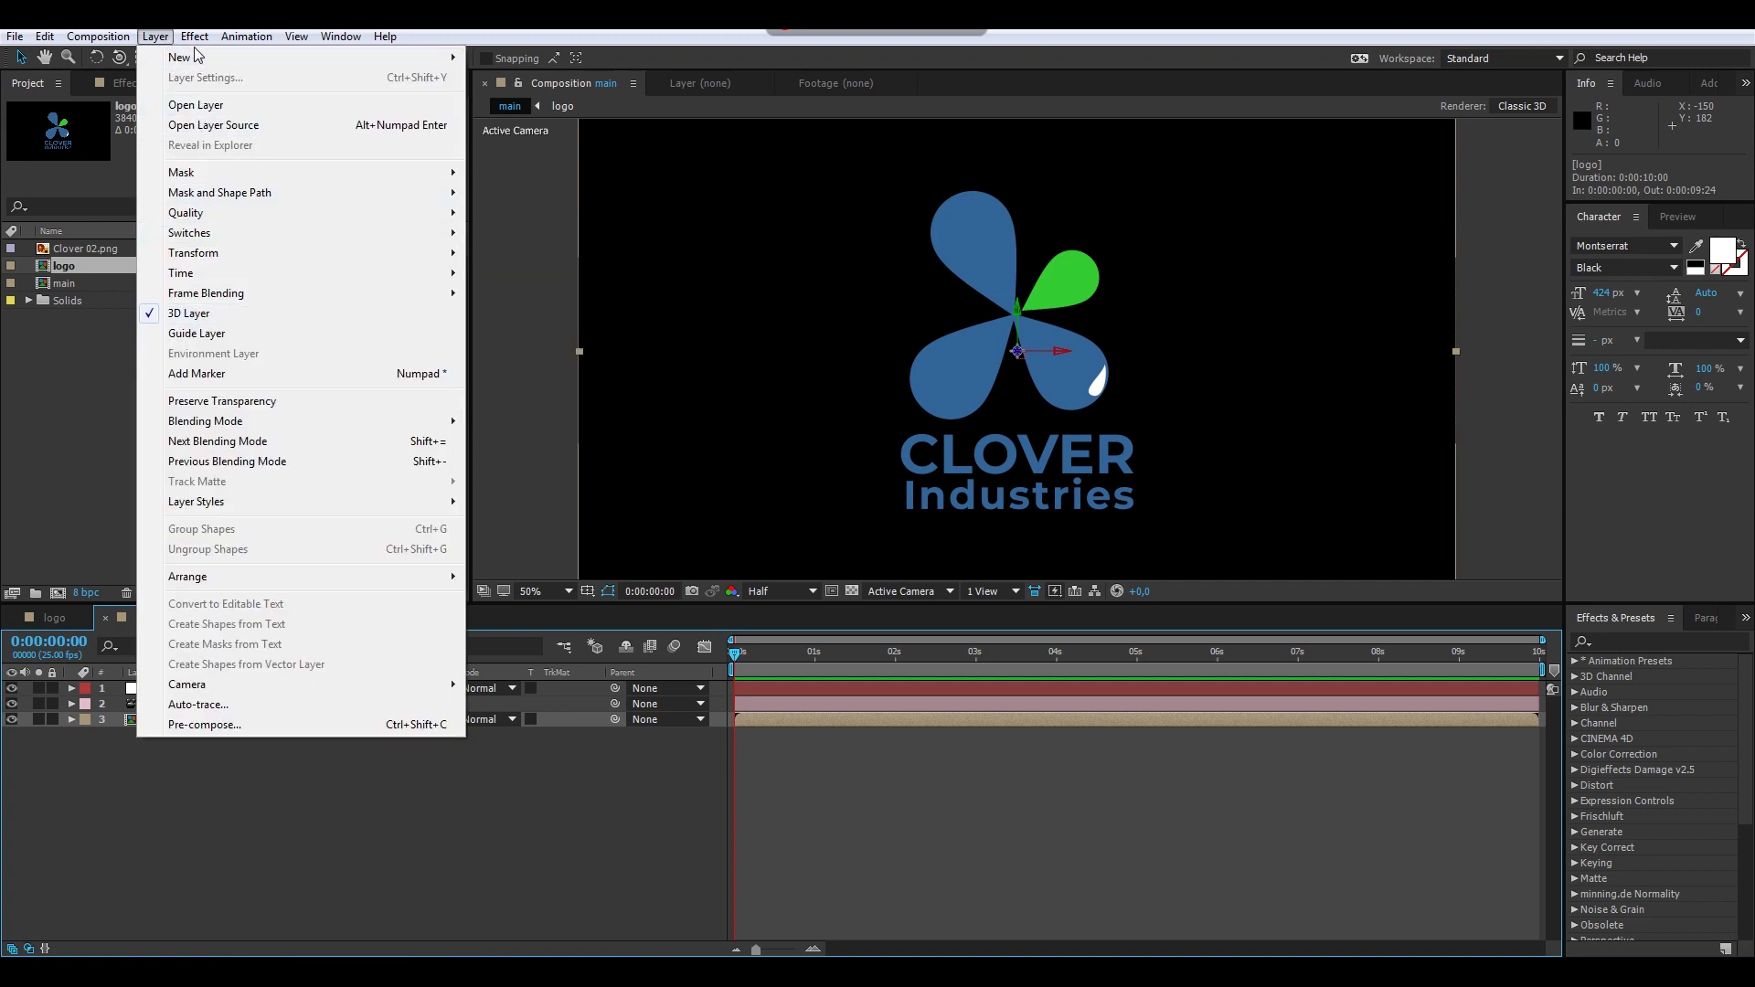
mouse_move(195, 37)
mouse_move(235, 329)
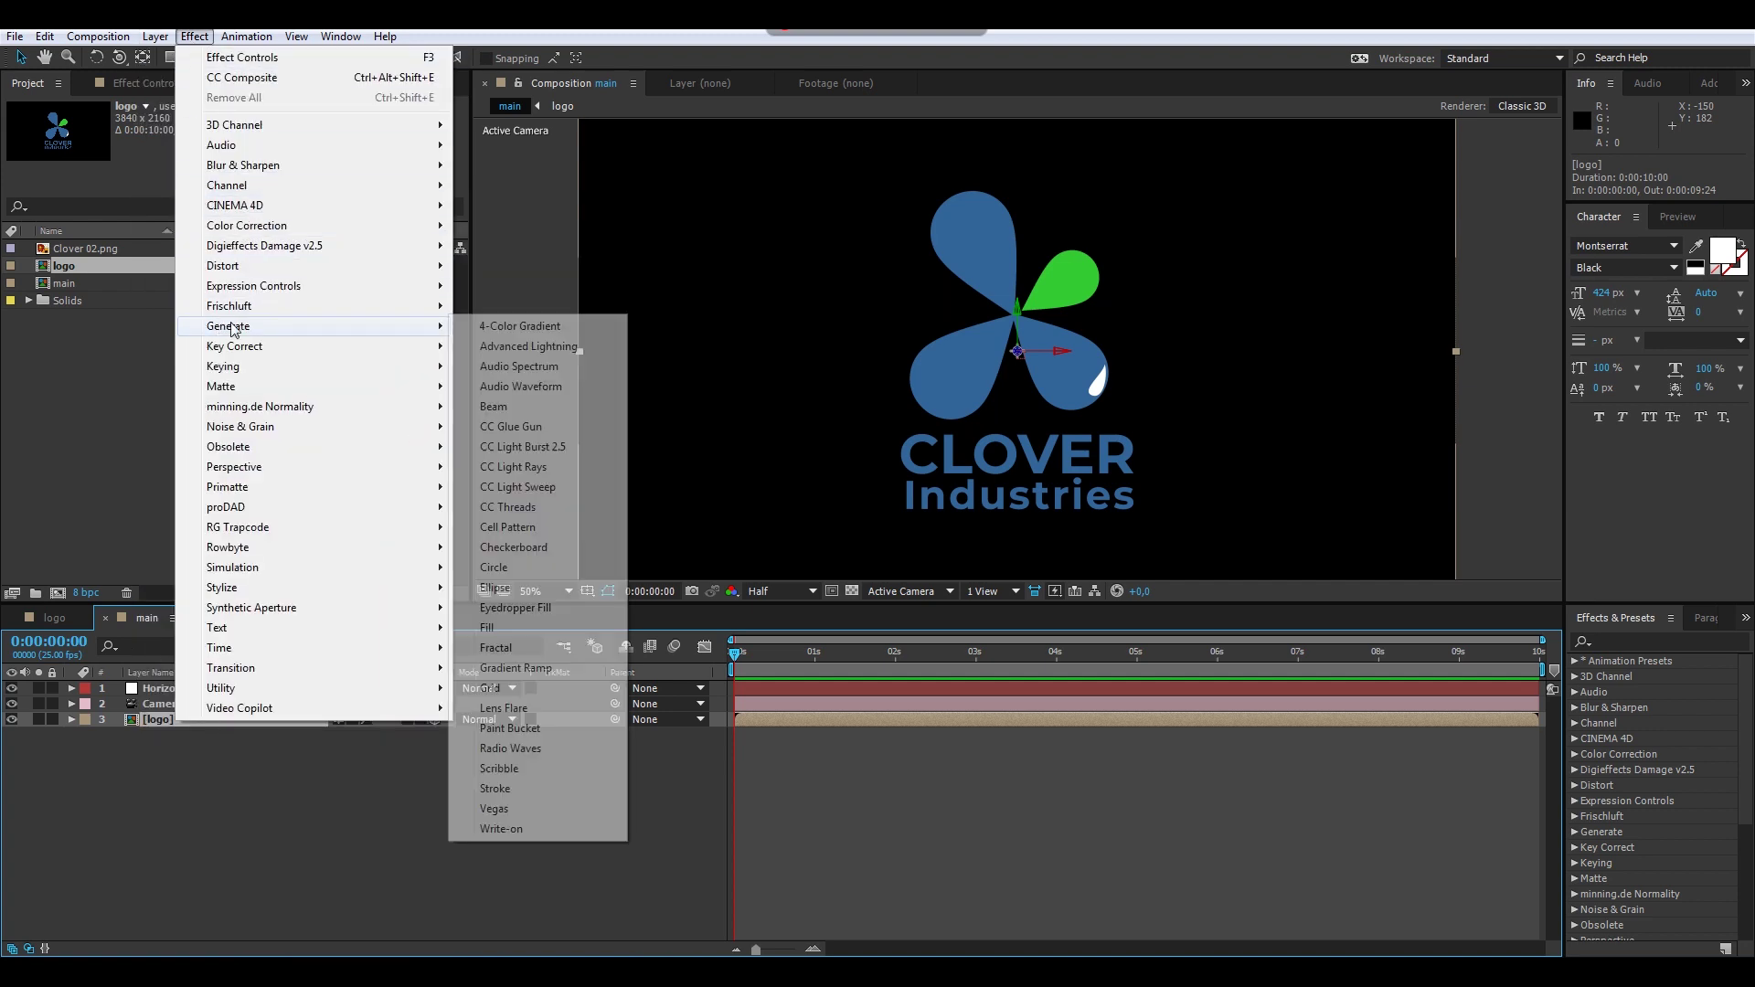
left_click(494, 809)
Step: Set Vegas blend mode to Transparent and trace Image Contours from the Alpha channel
left_click(311, 308)
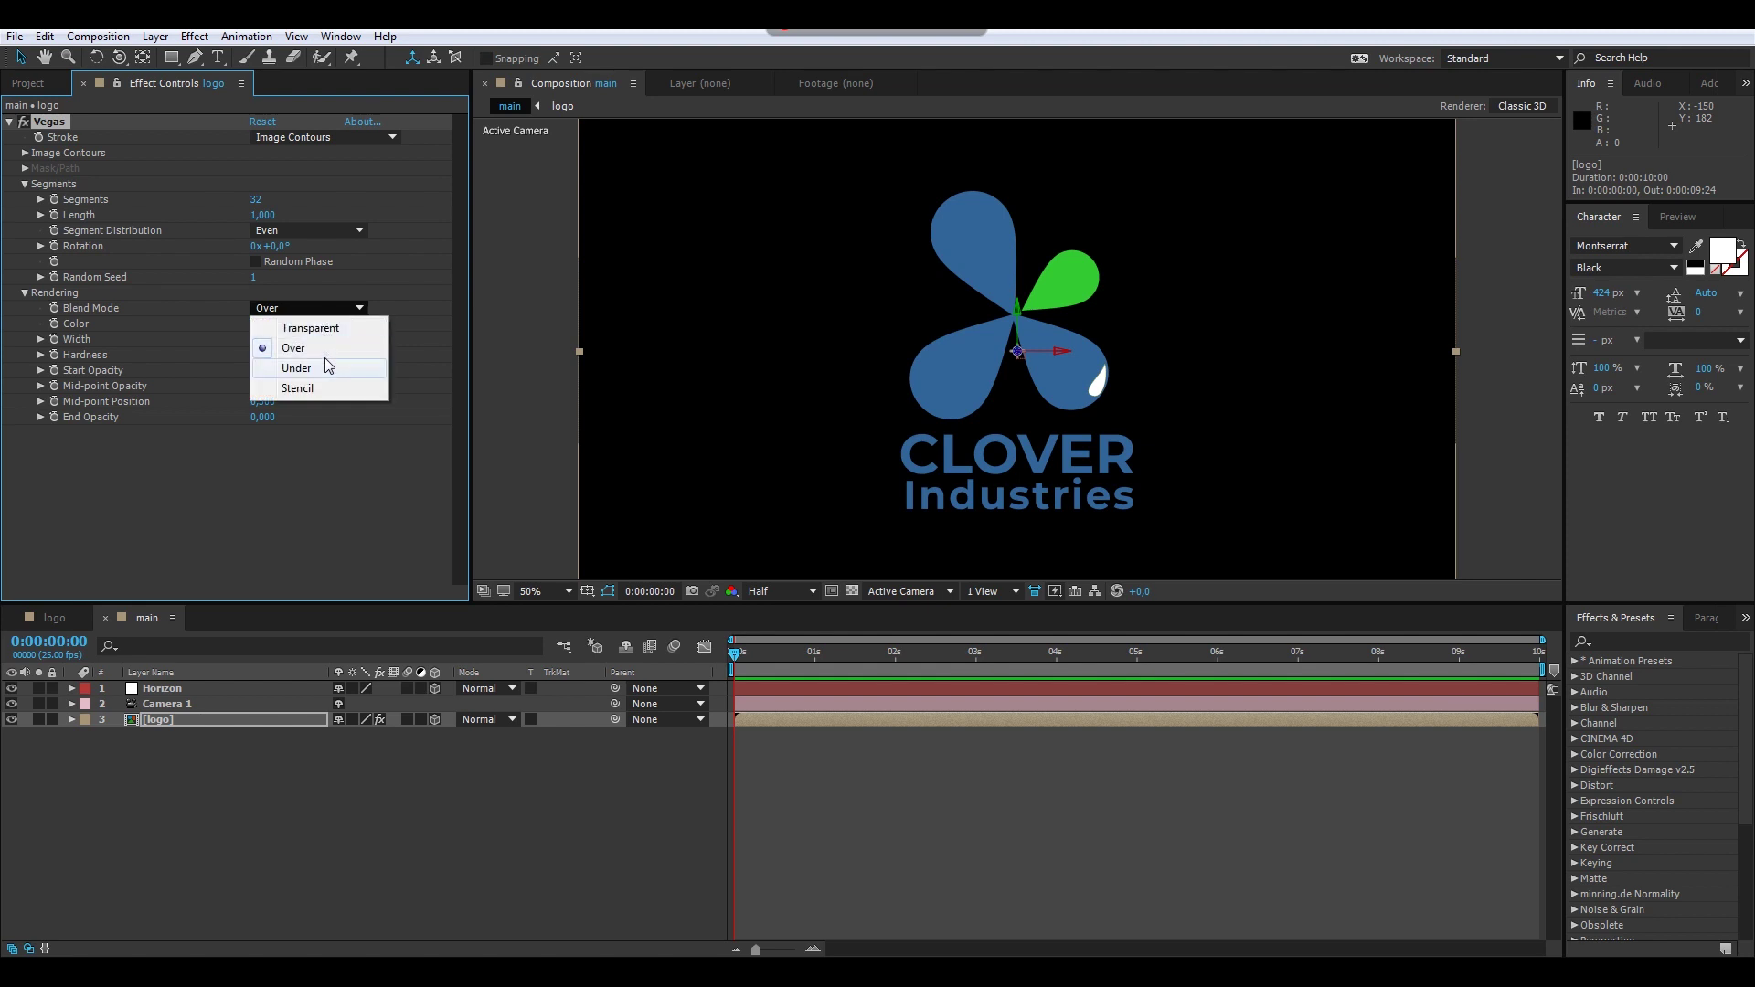
left_click(320, 327)
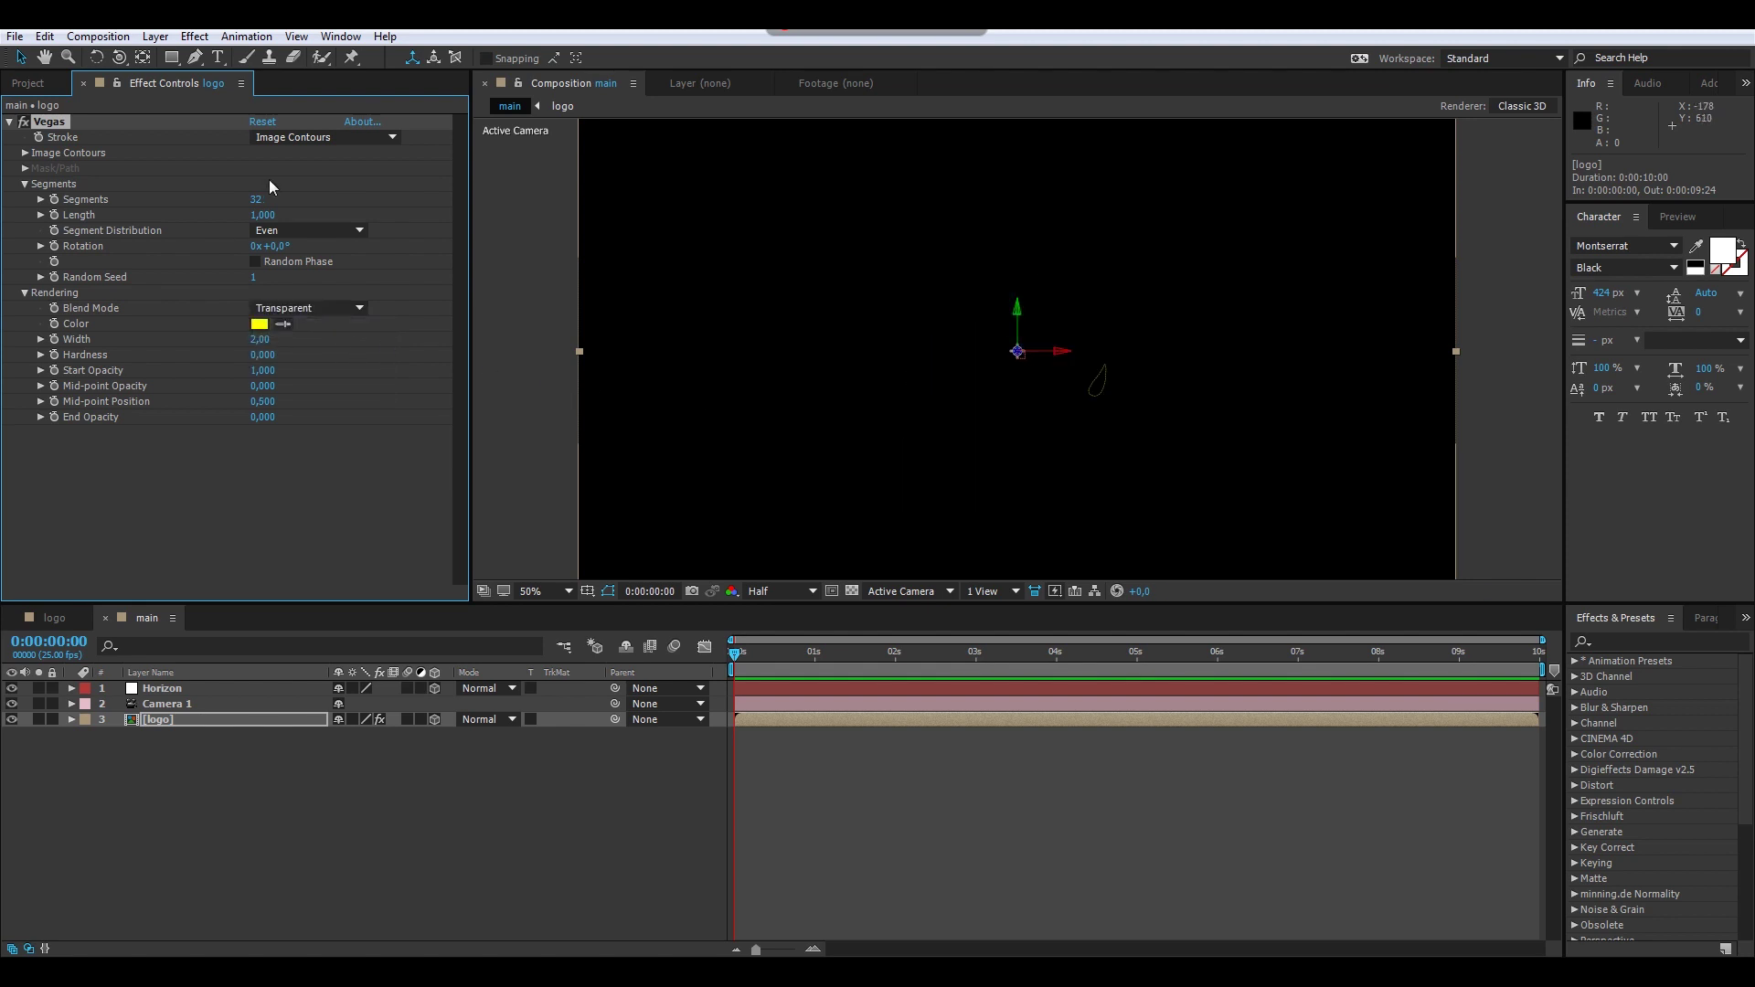
left_click(302, 137)
left_click(292, 149)
left_click(23, 153)
left_click(318, 168)
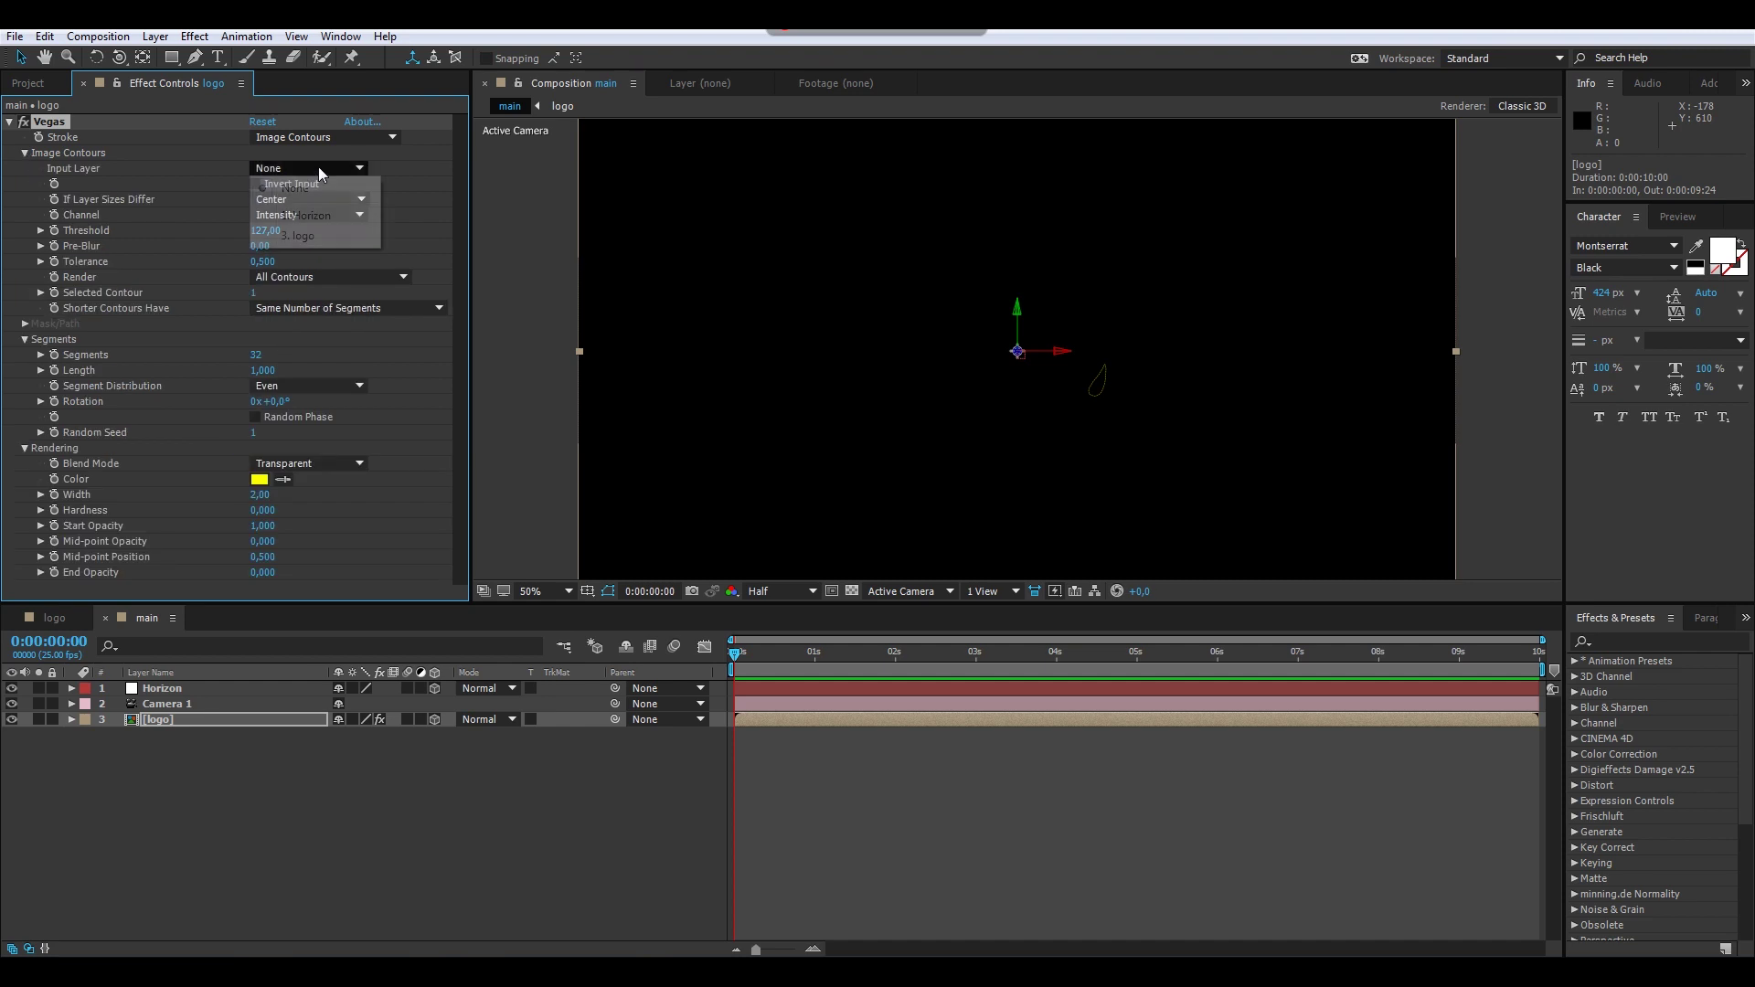
left_click(322, 183)
left_click(345, 199)
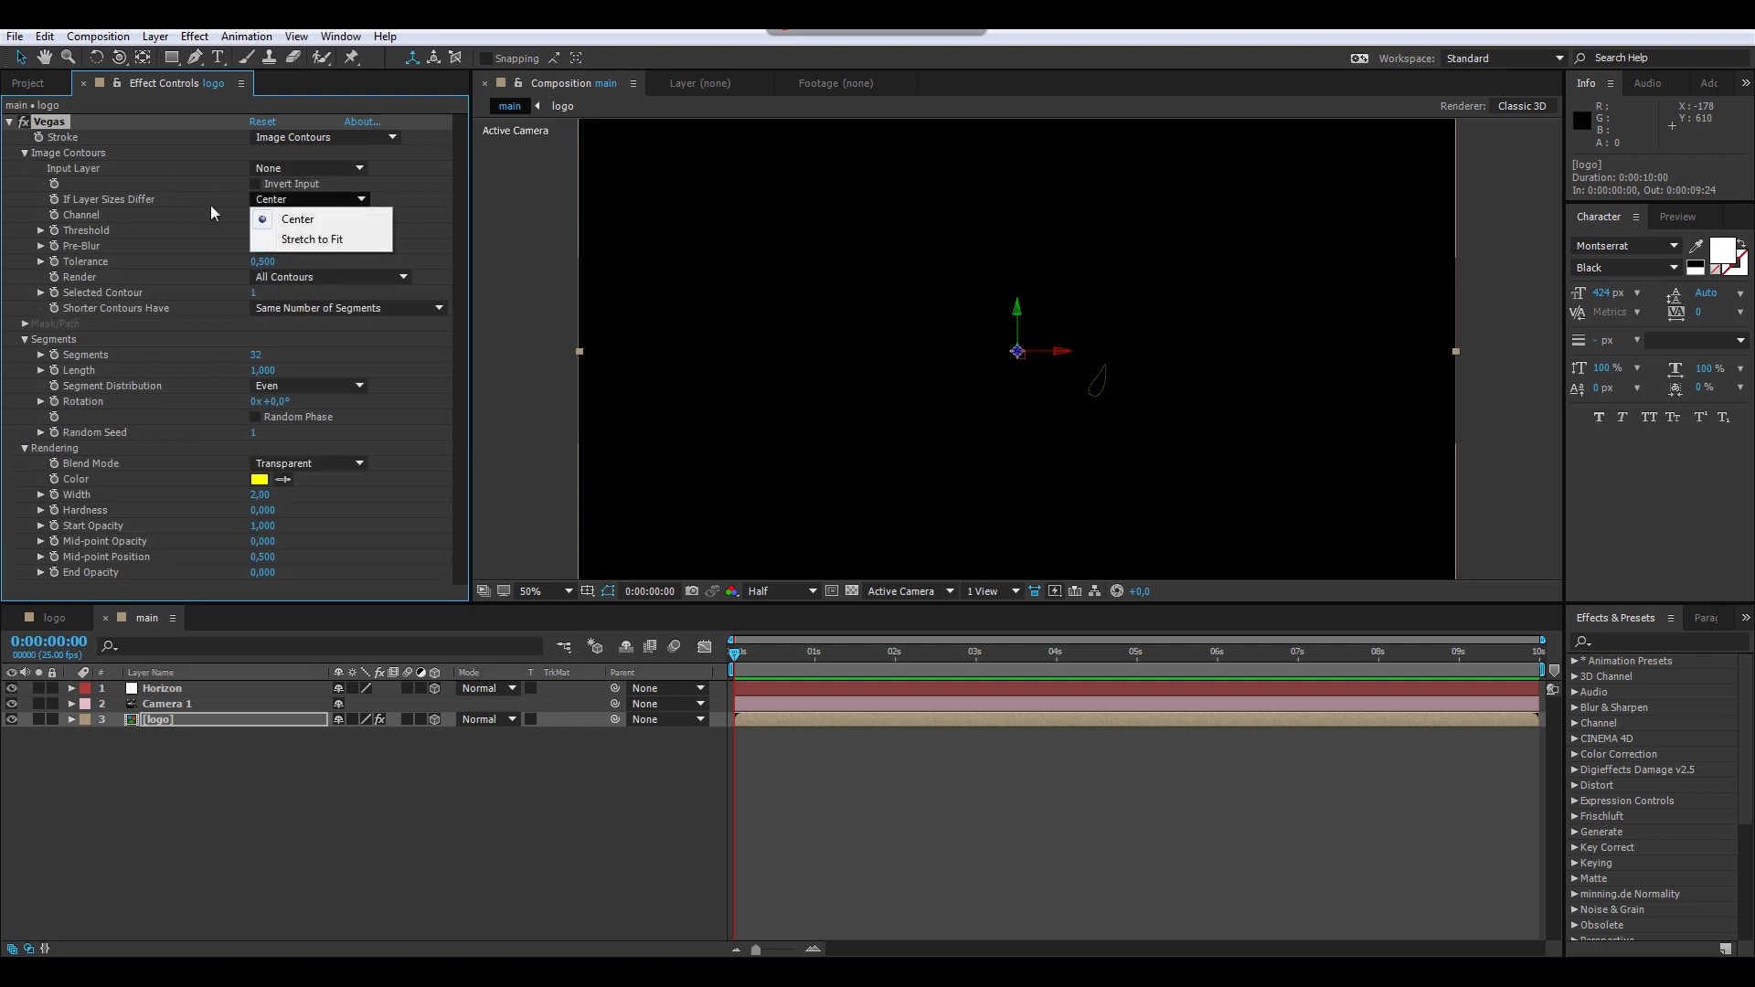
left_click(298, 219)
left_click(302, 216)
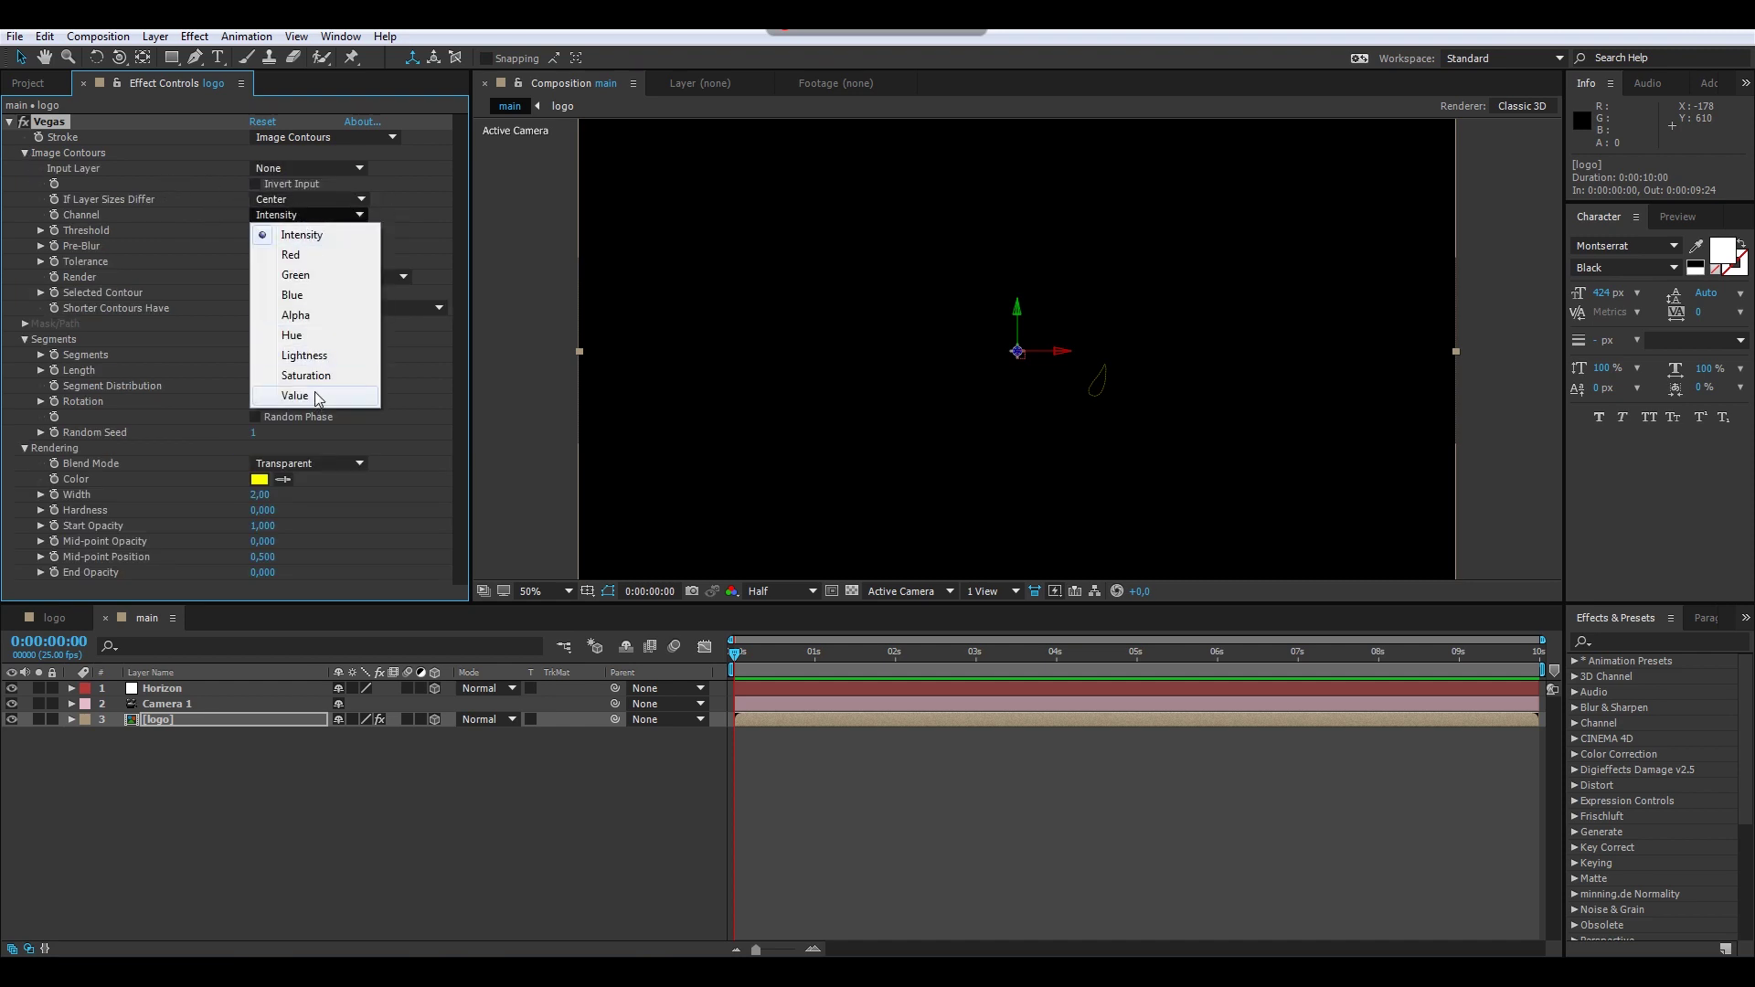
left_click(306, 315)
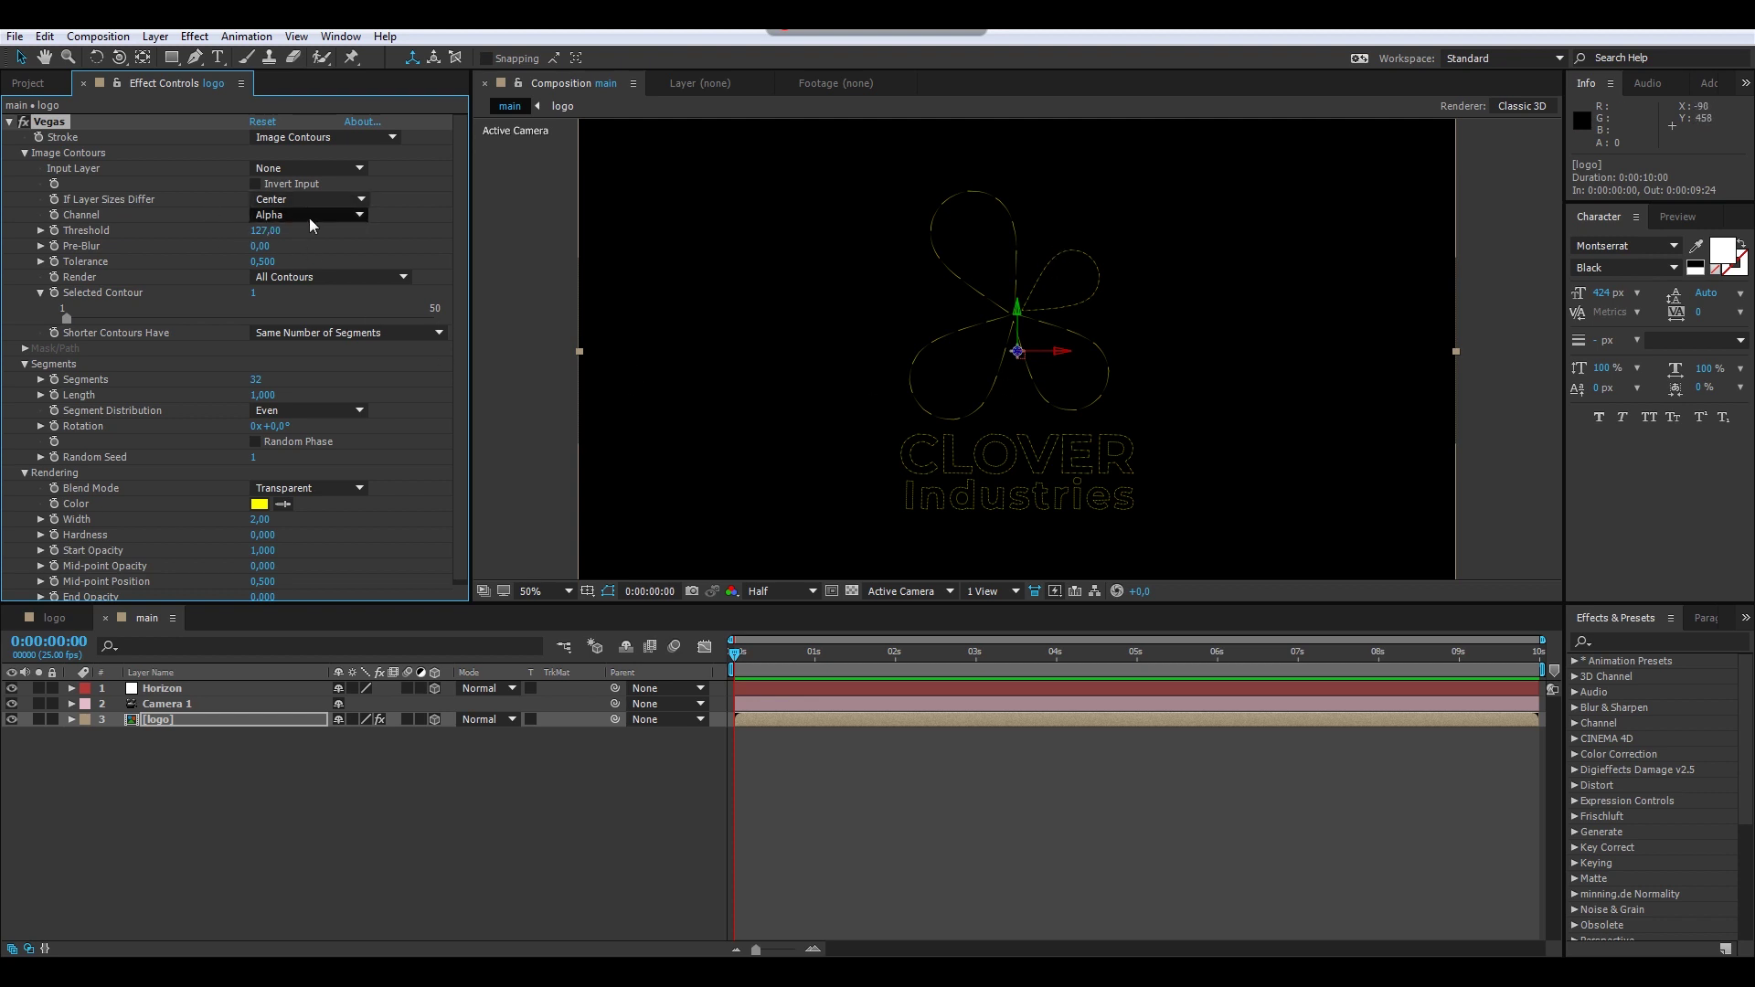
Step: Make the stroke 1 segment, pale yellow FFFFD3, width 2.9, rotated 101°
left_click_drag(256, 382, 219, 393)
left_click(260, 504)
left_click_drag(1125, 658, 1092, 650)
left_click(1489, 653)
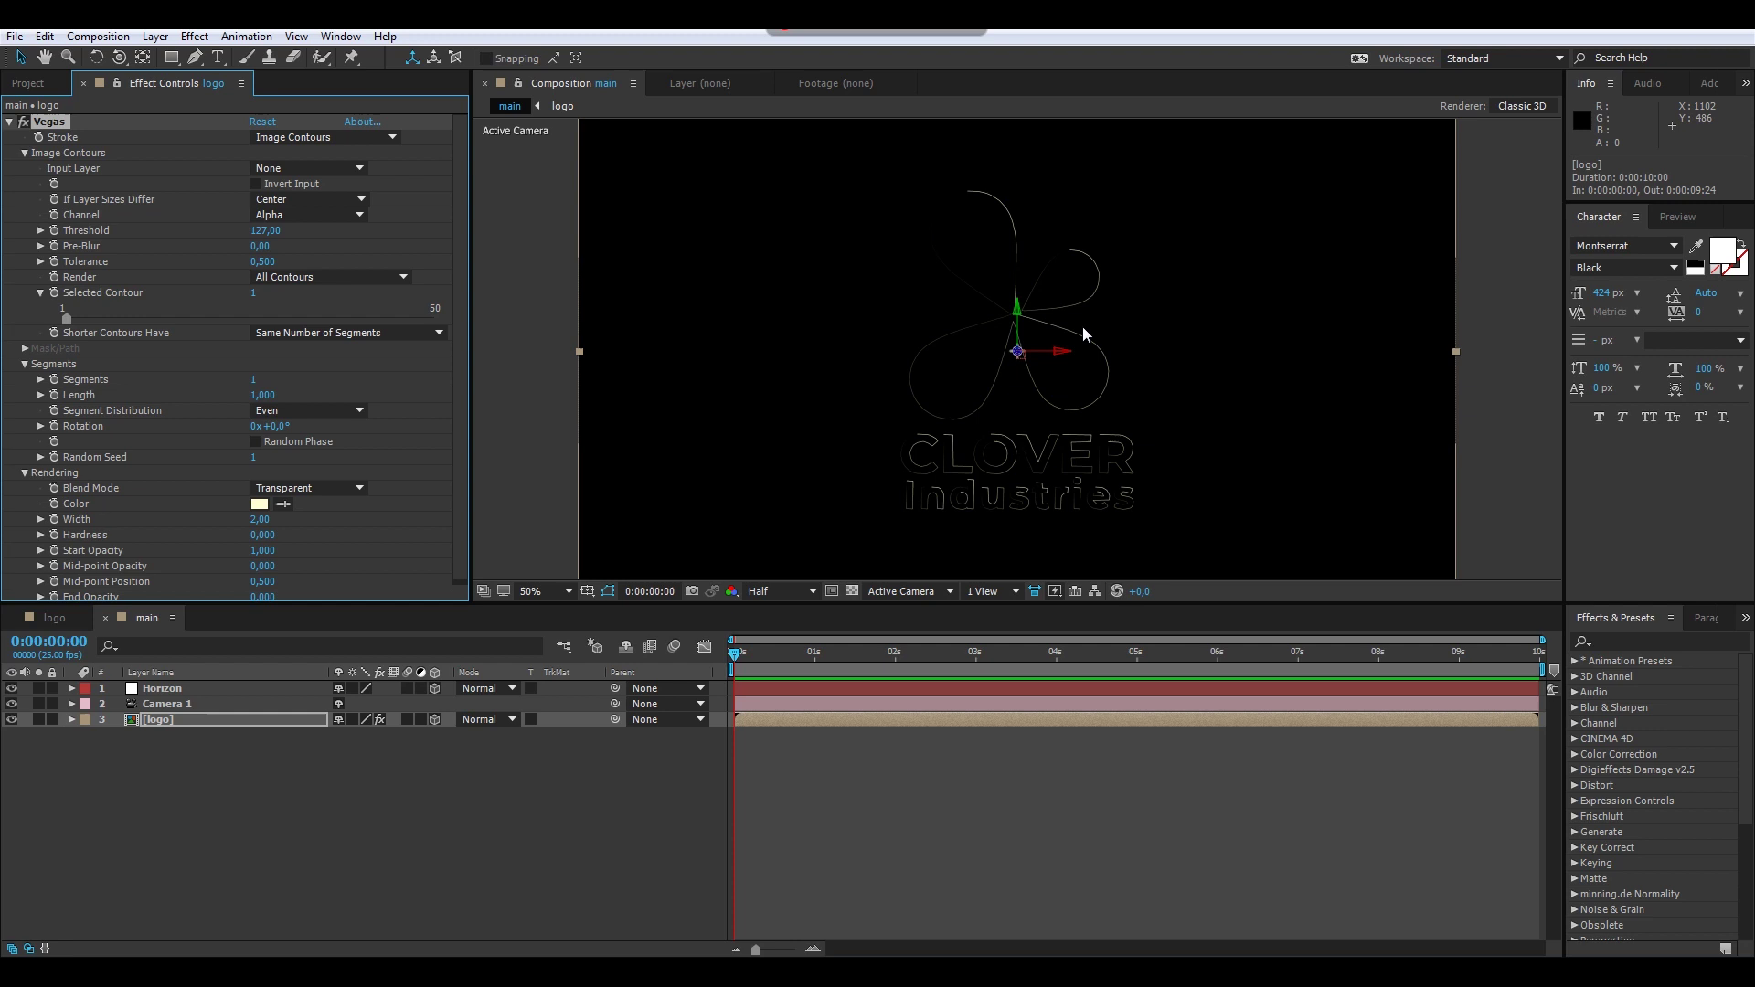
key("period")
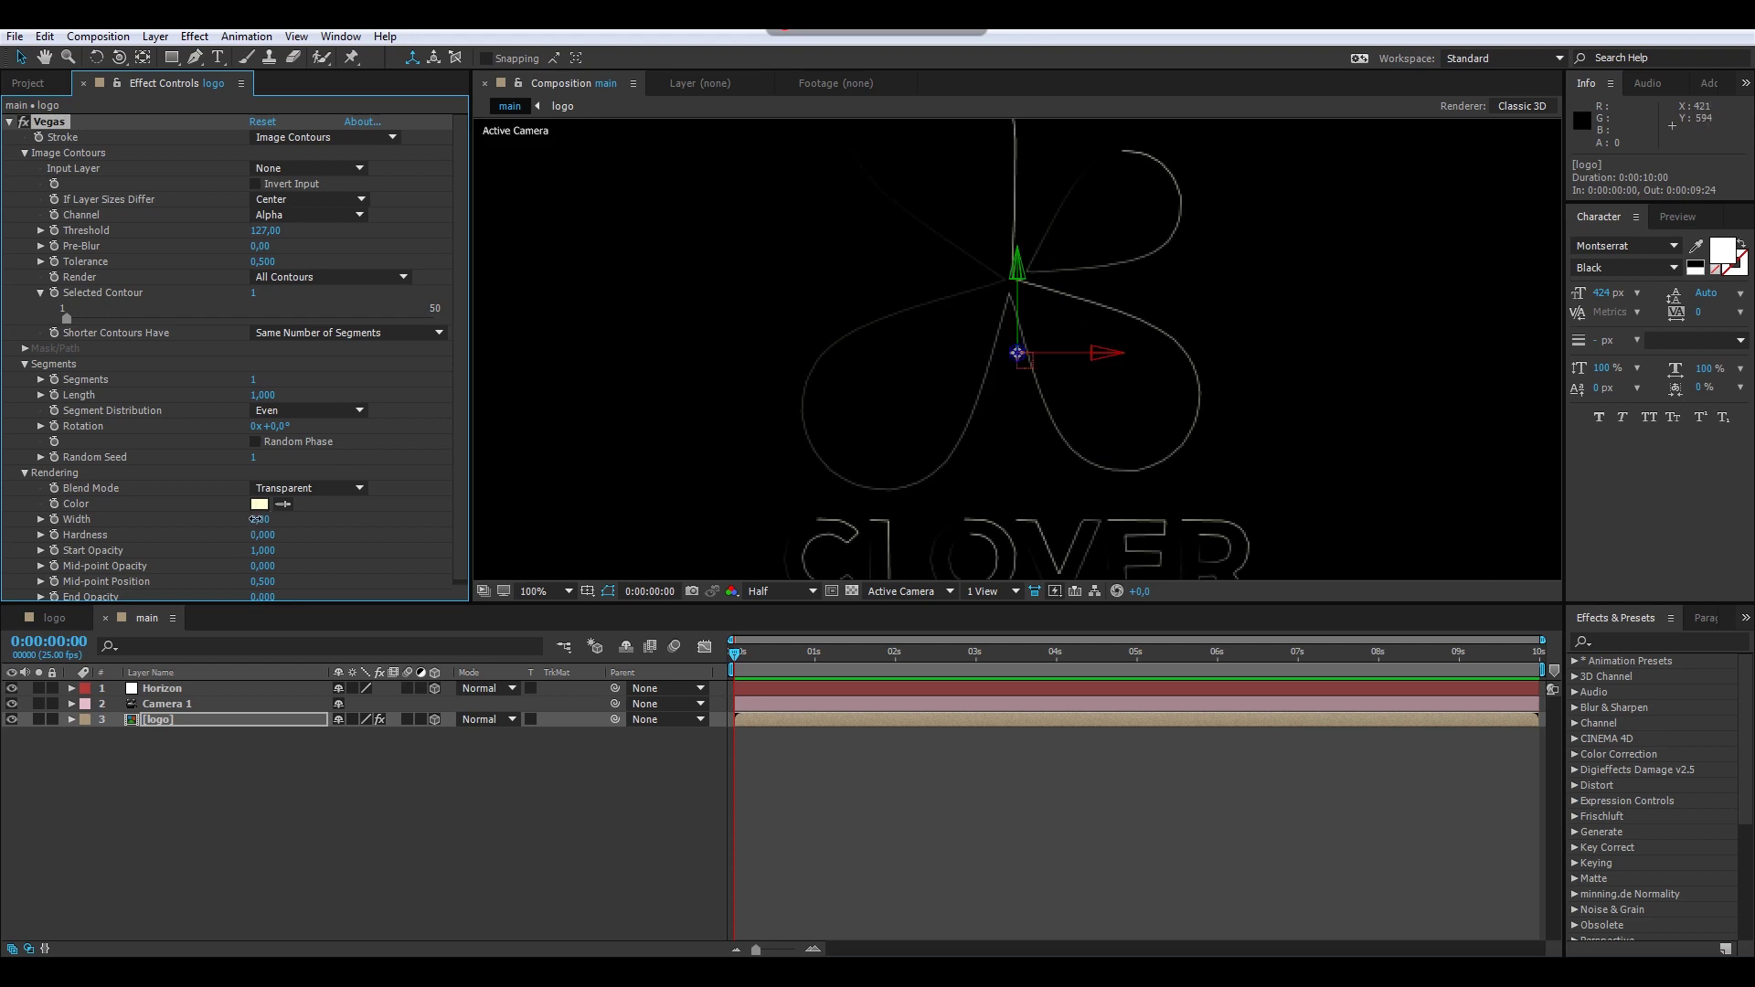
left_click_drag(256, 519, 291, 519)
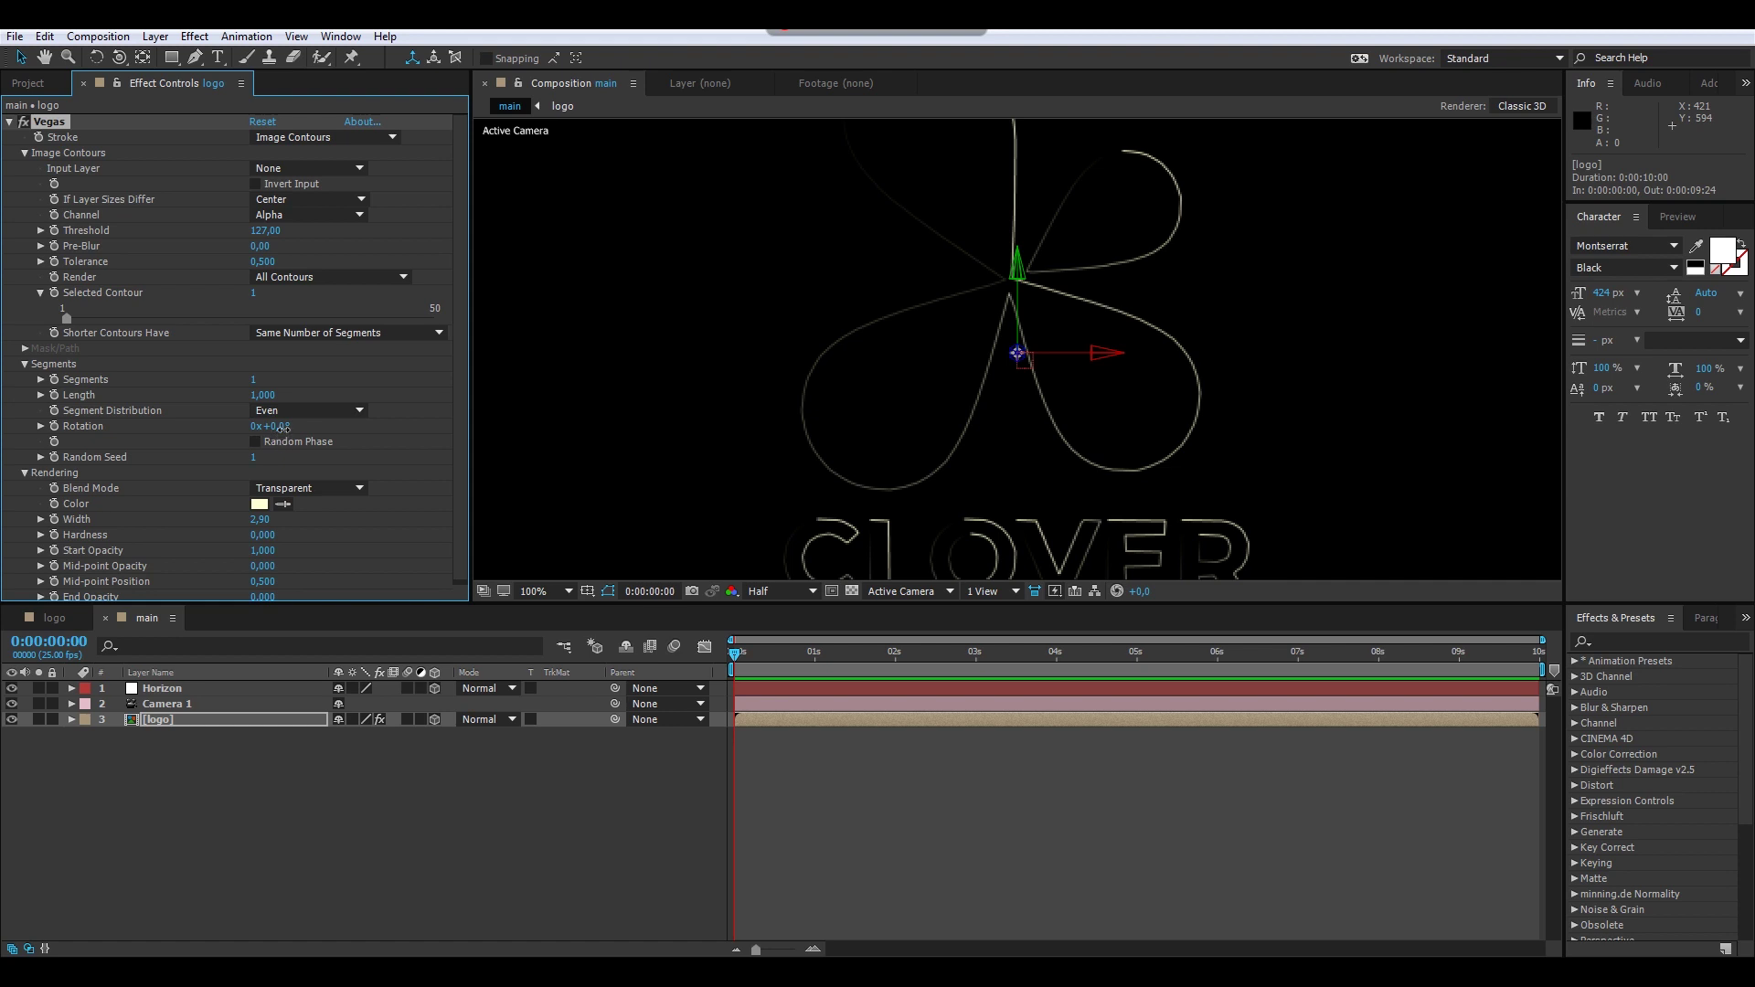
left_click_drag(282, 427, 375, 440)
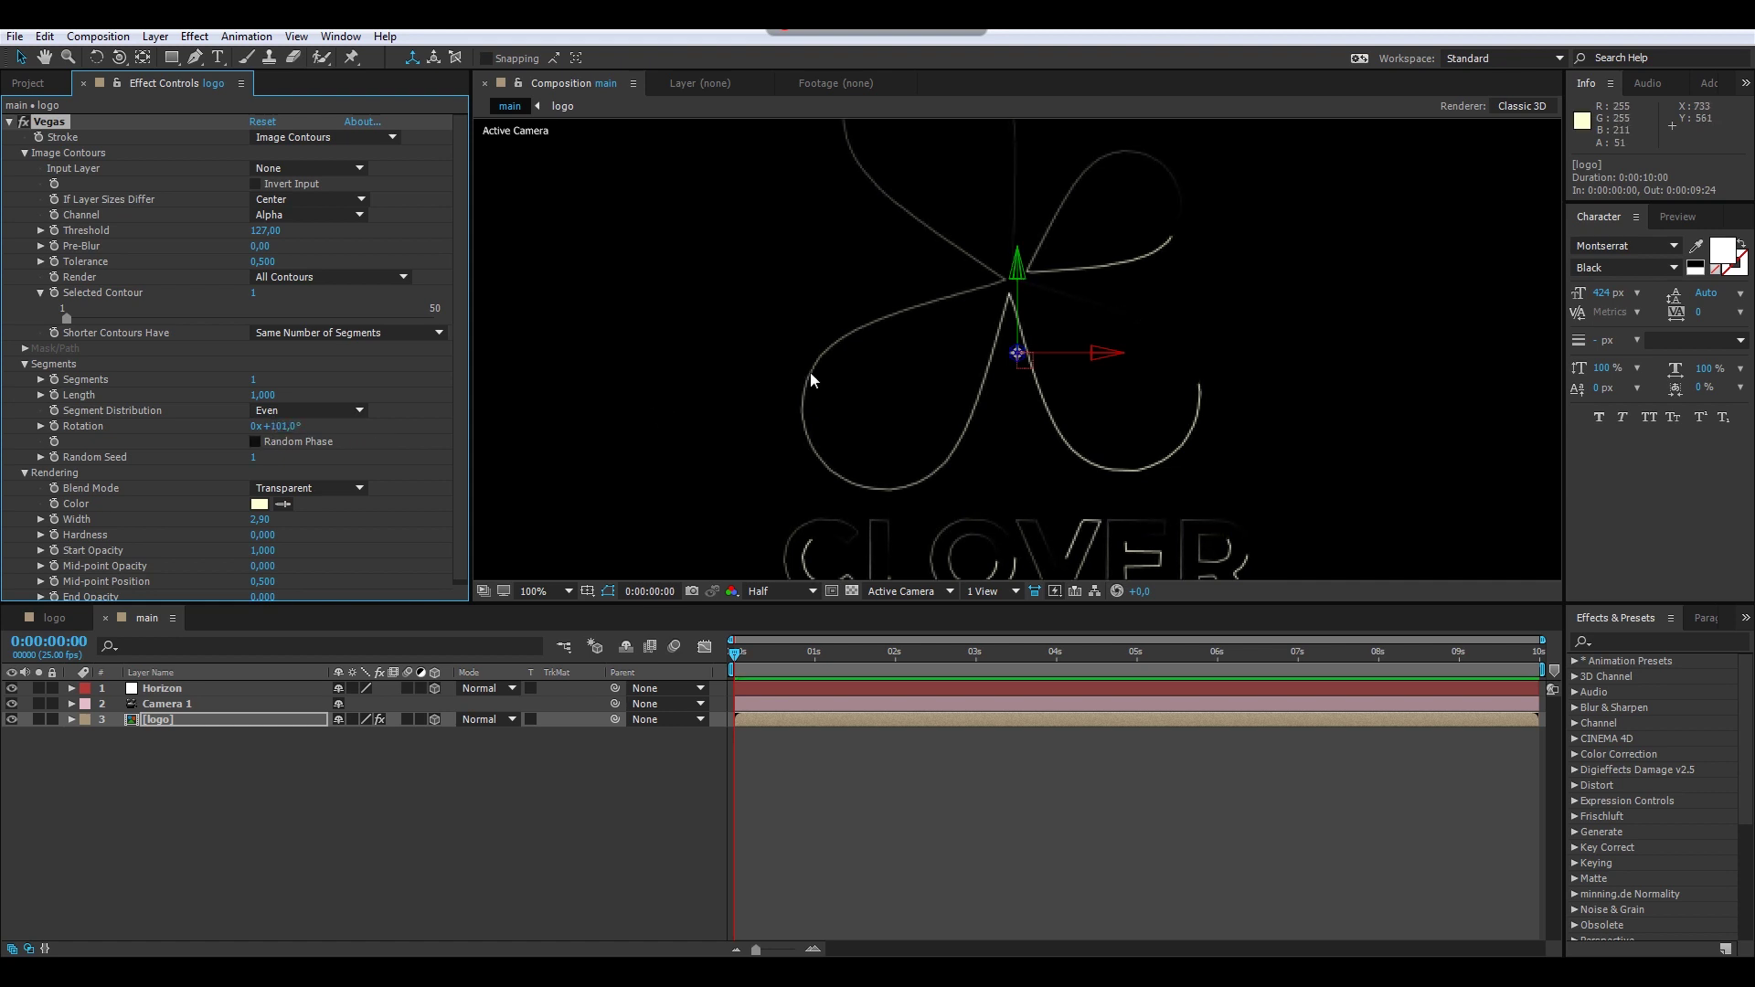
key("comma")
key("comma")
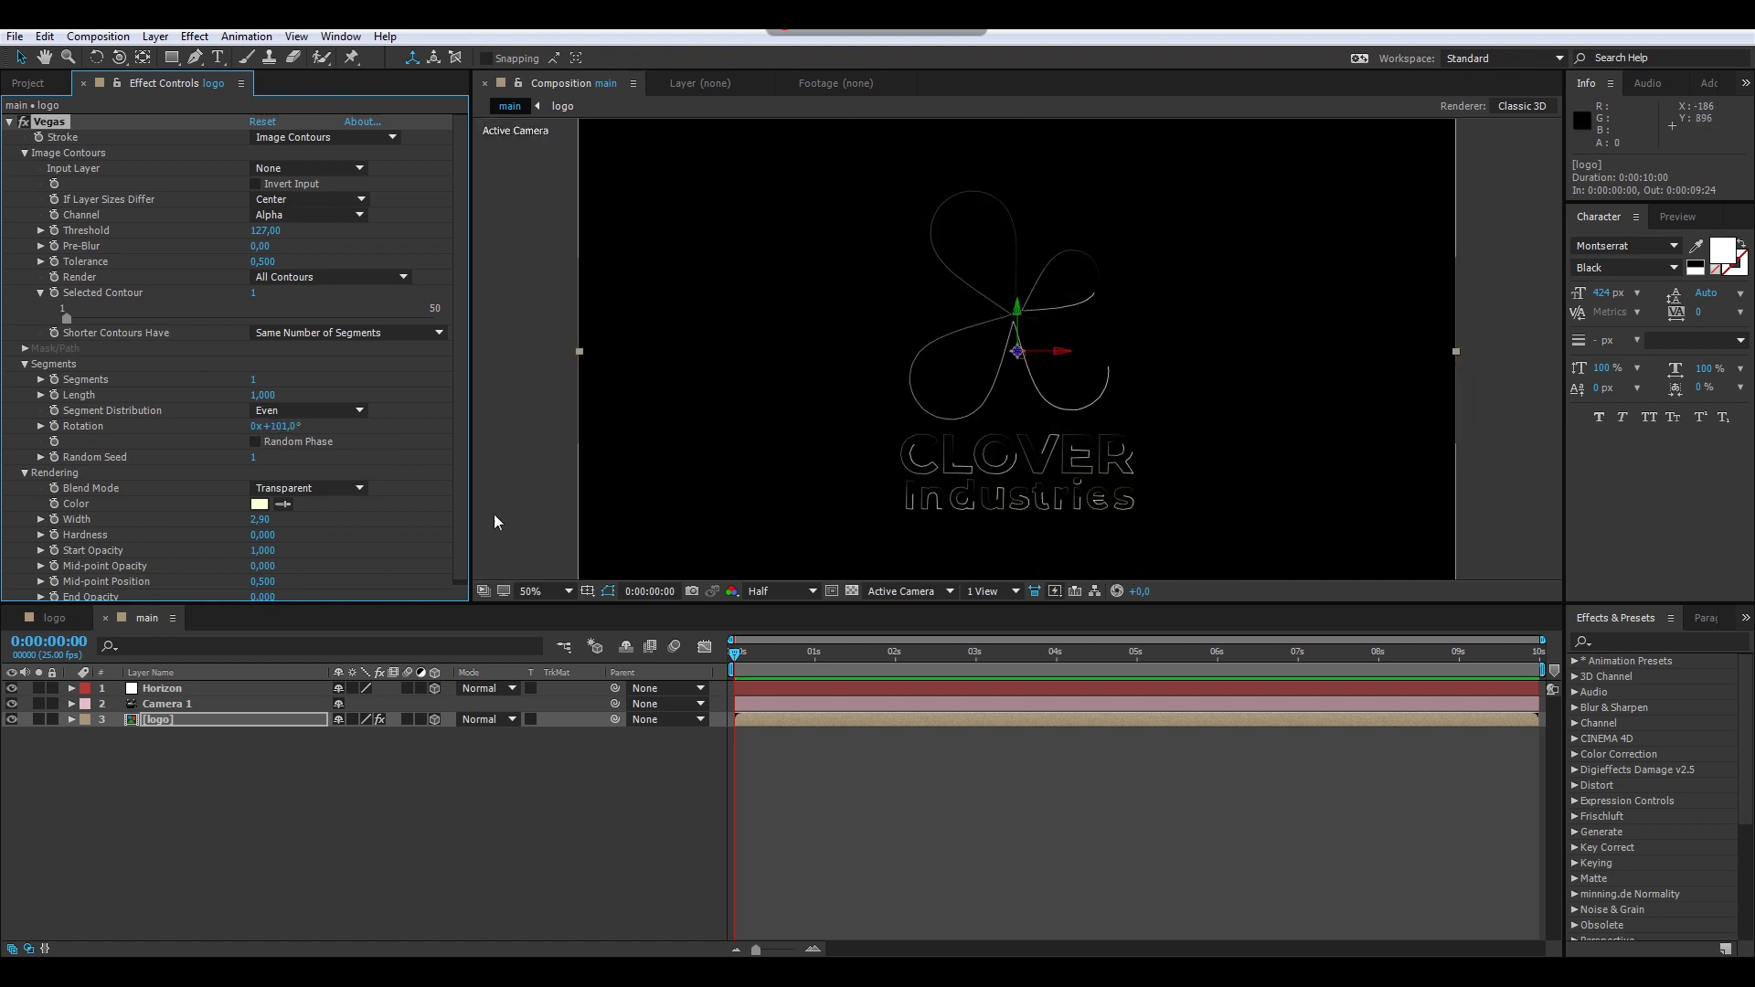
Step: Set Start Opacity 0 and Mid-point Opacity 1, then collapse Vegas and reselect the logo
scroll(246, 540, "down", 1)
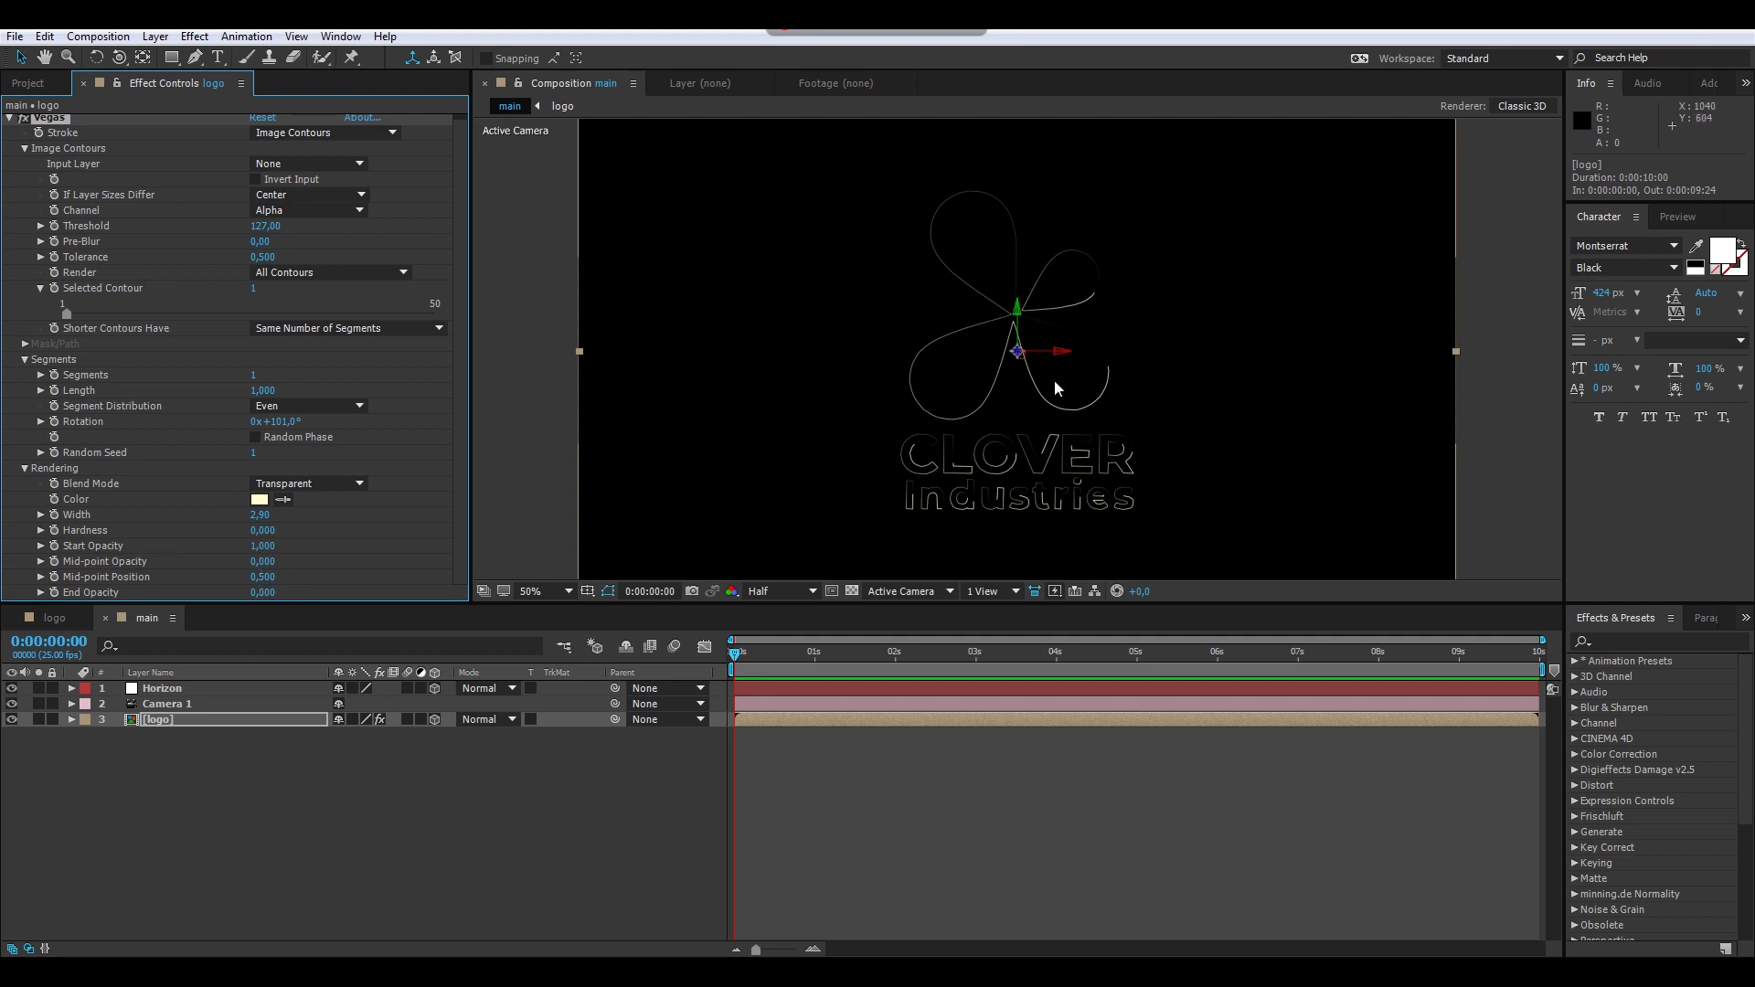
left_click(267, 548)
type("0")
key("Return")
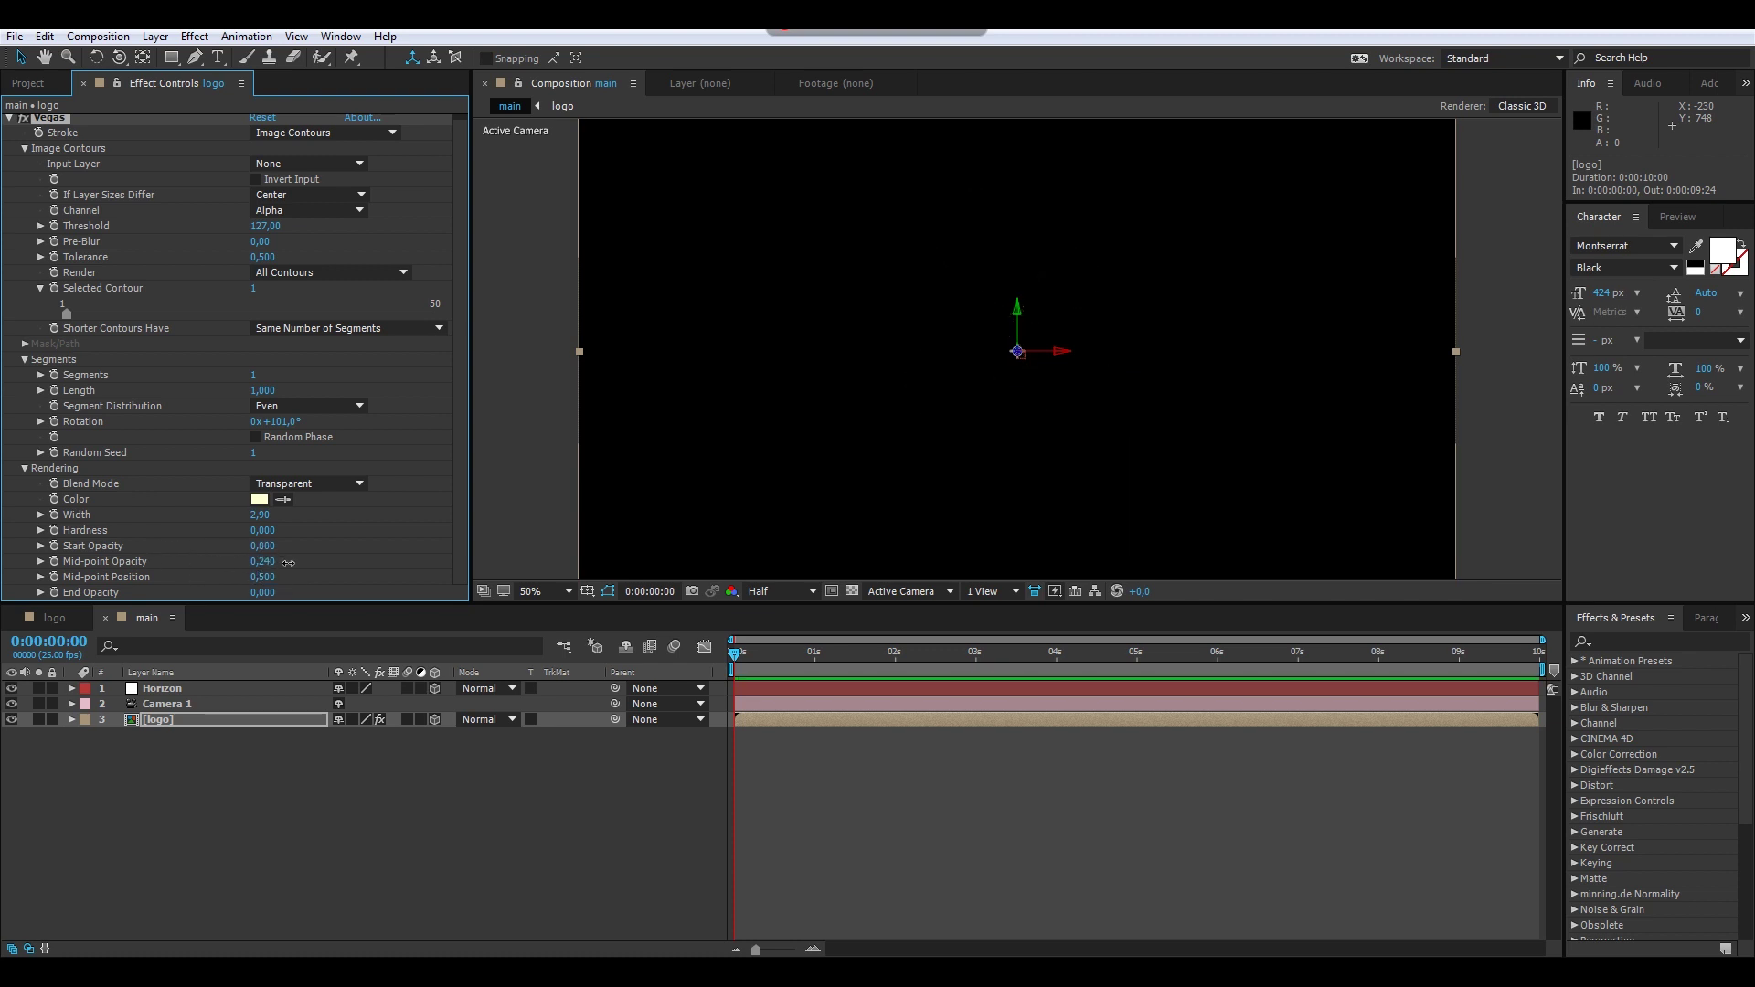
left_click_drag(288, 562, 551, 531)
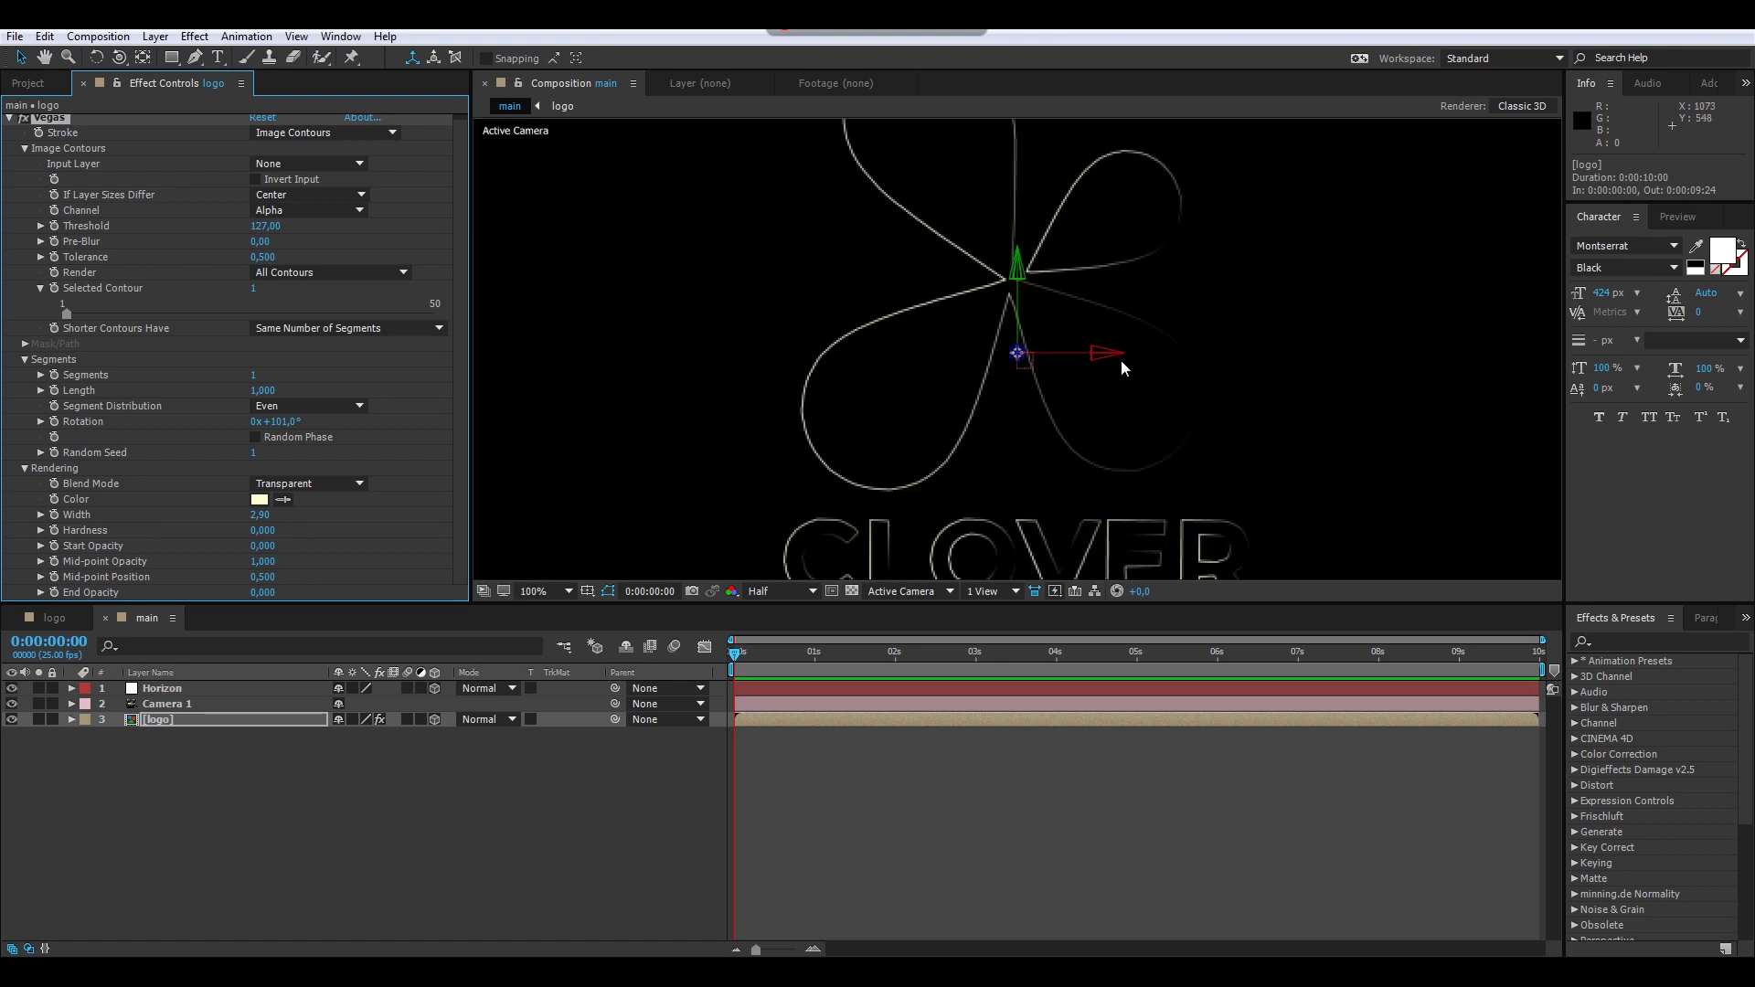
left_click(382, 791)
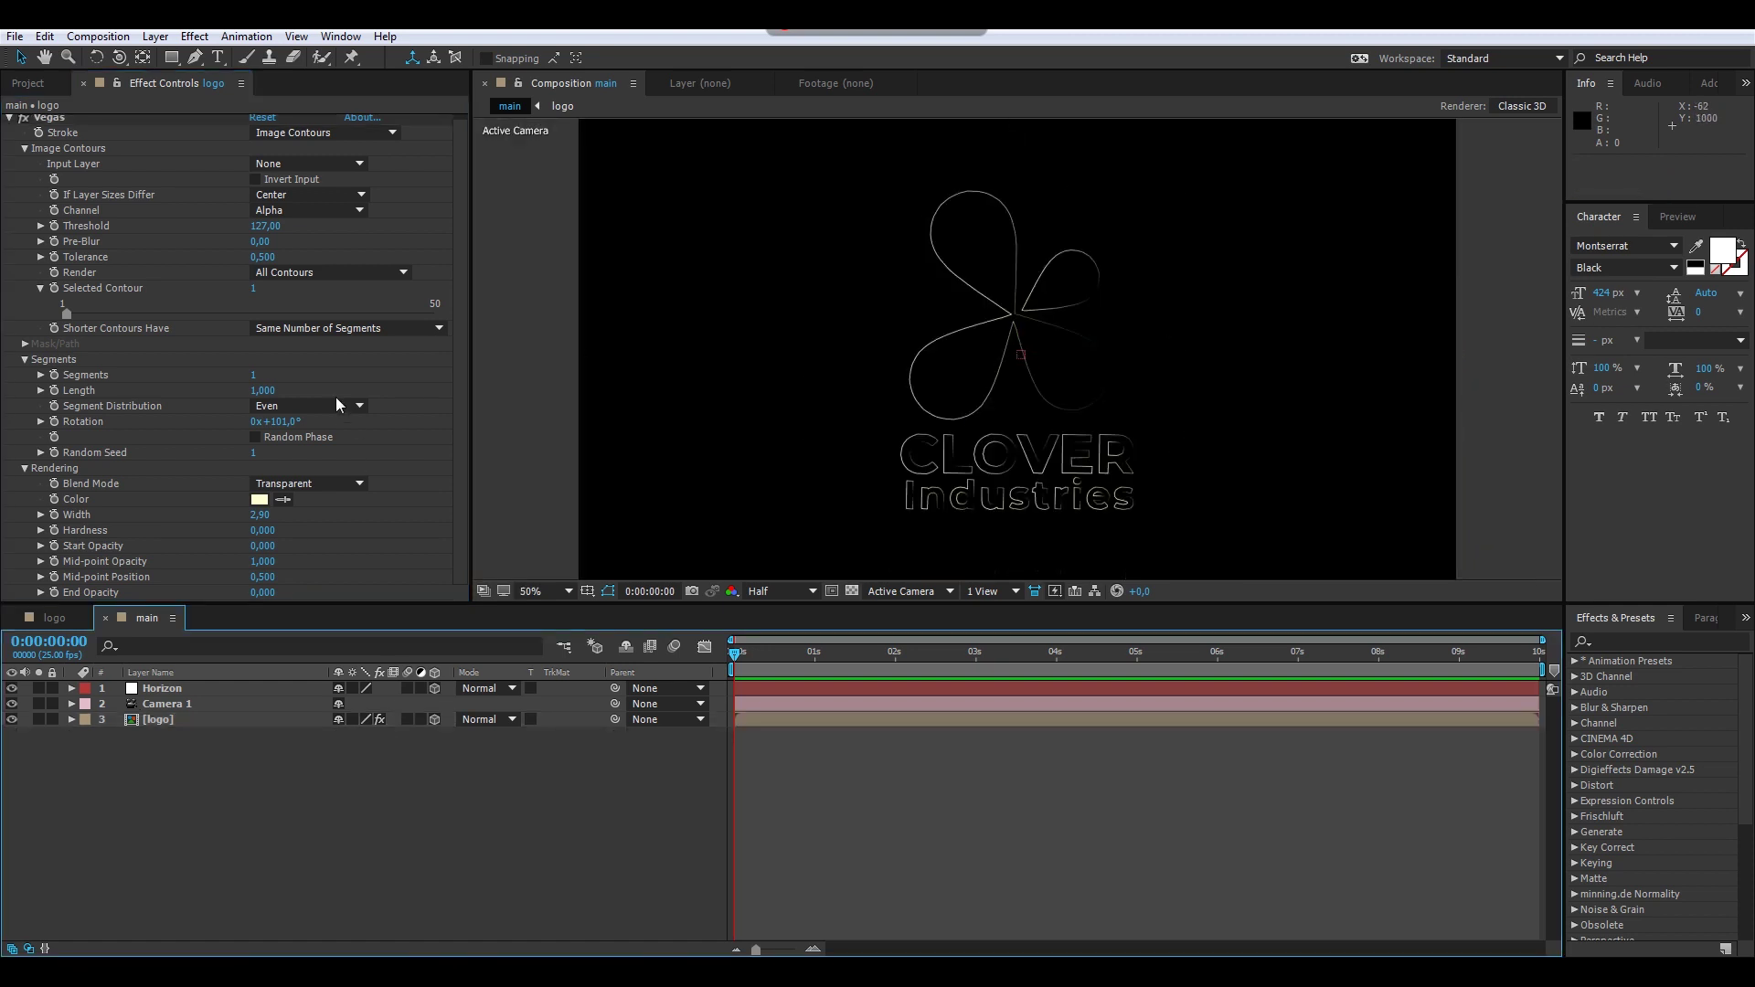
left_click(10, 120)
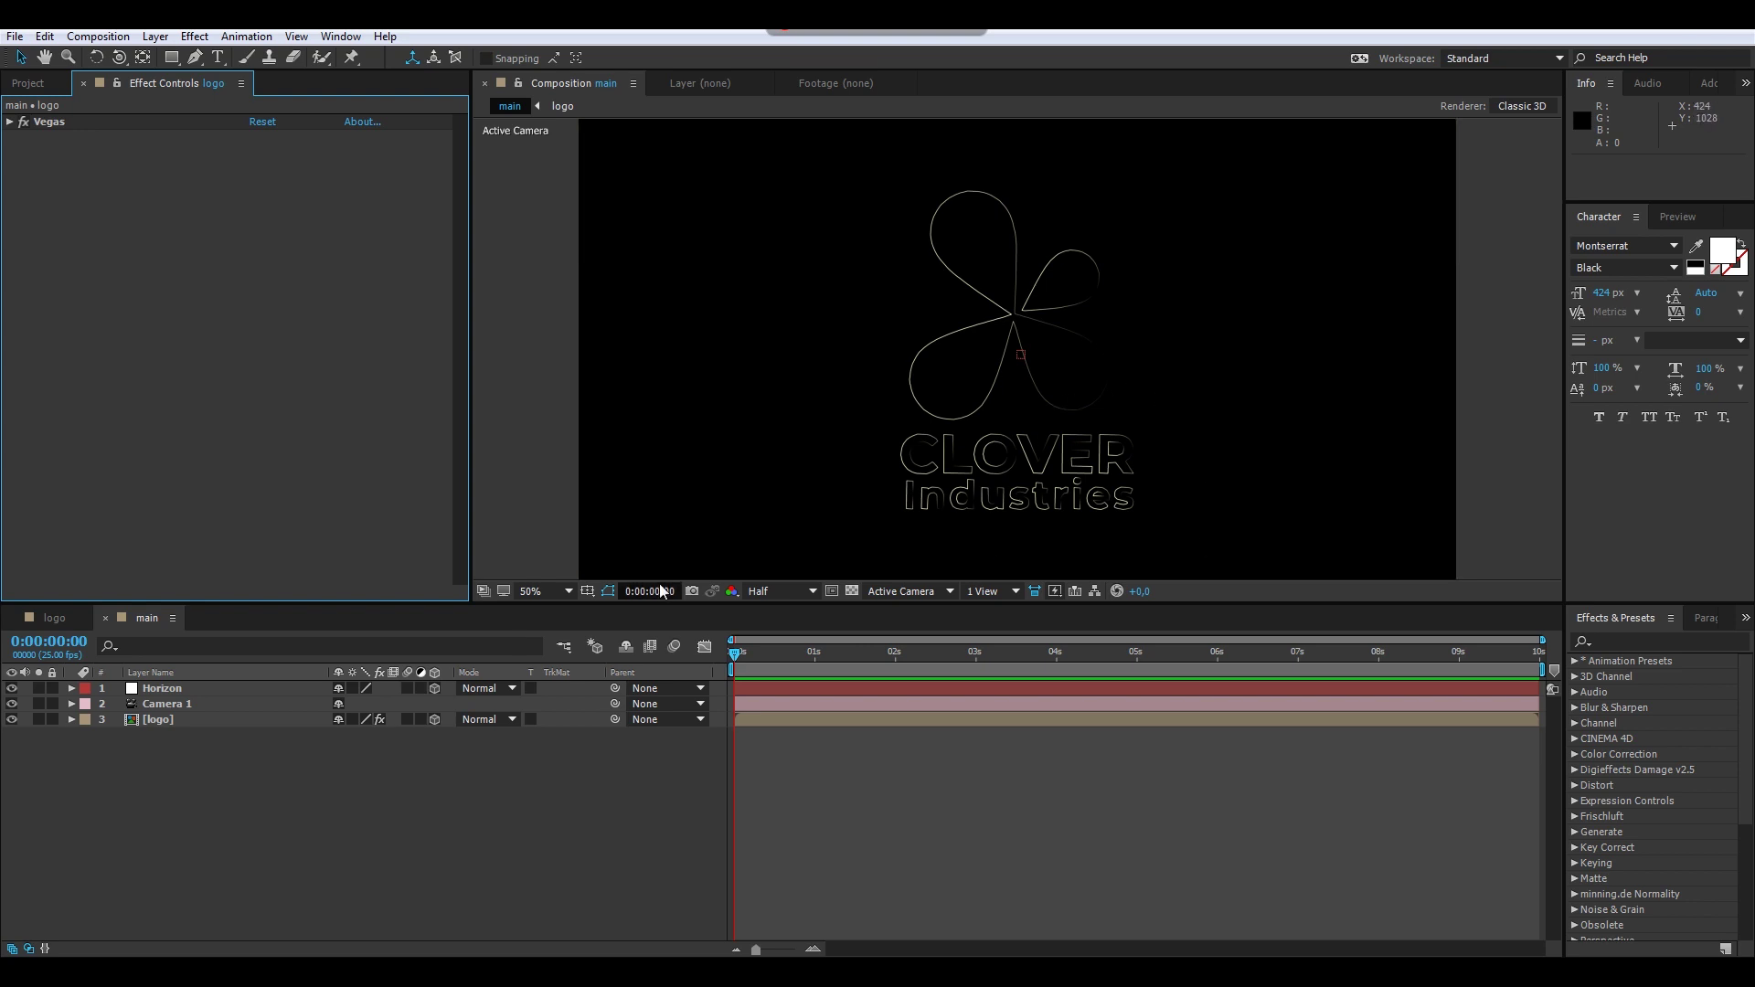
left_click(184, 721)
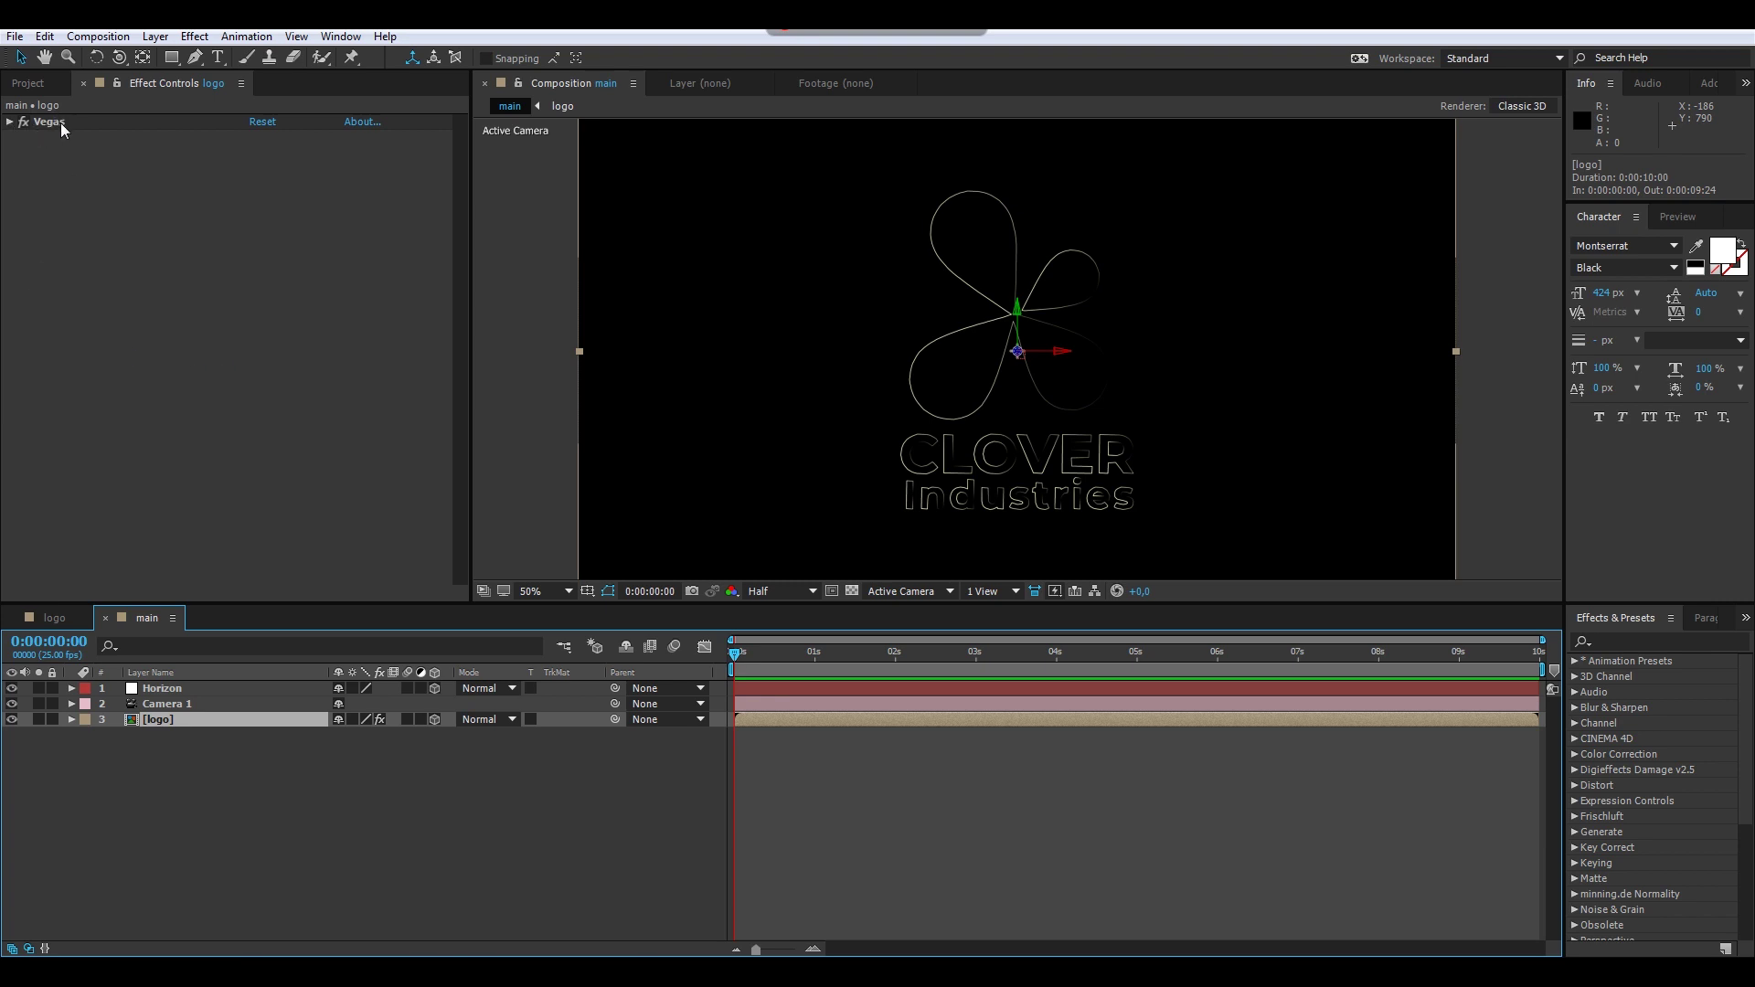
Step: Add CC Radial Blur to the logo with Type Fading Zoom and Amount 51
right_click(110, 199)
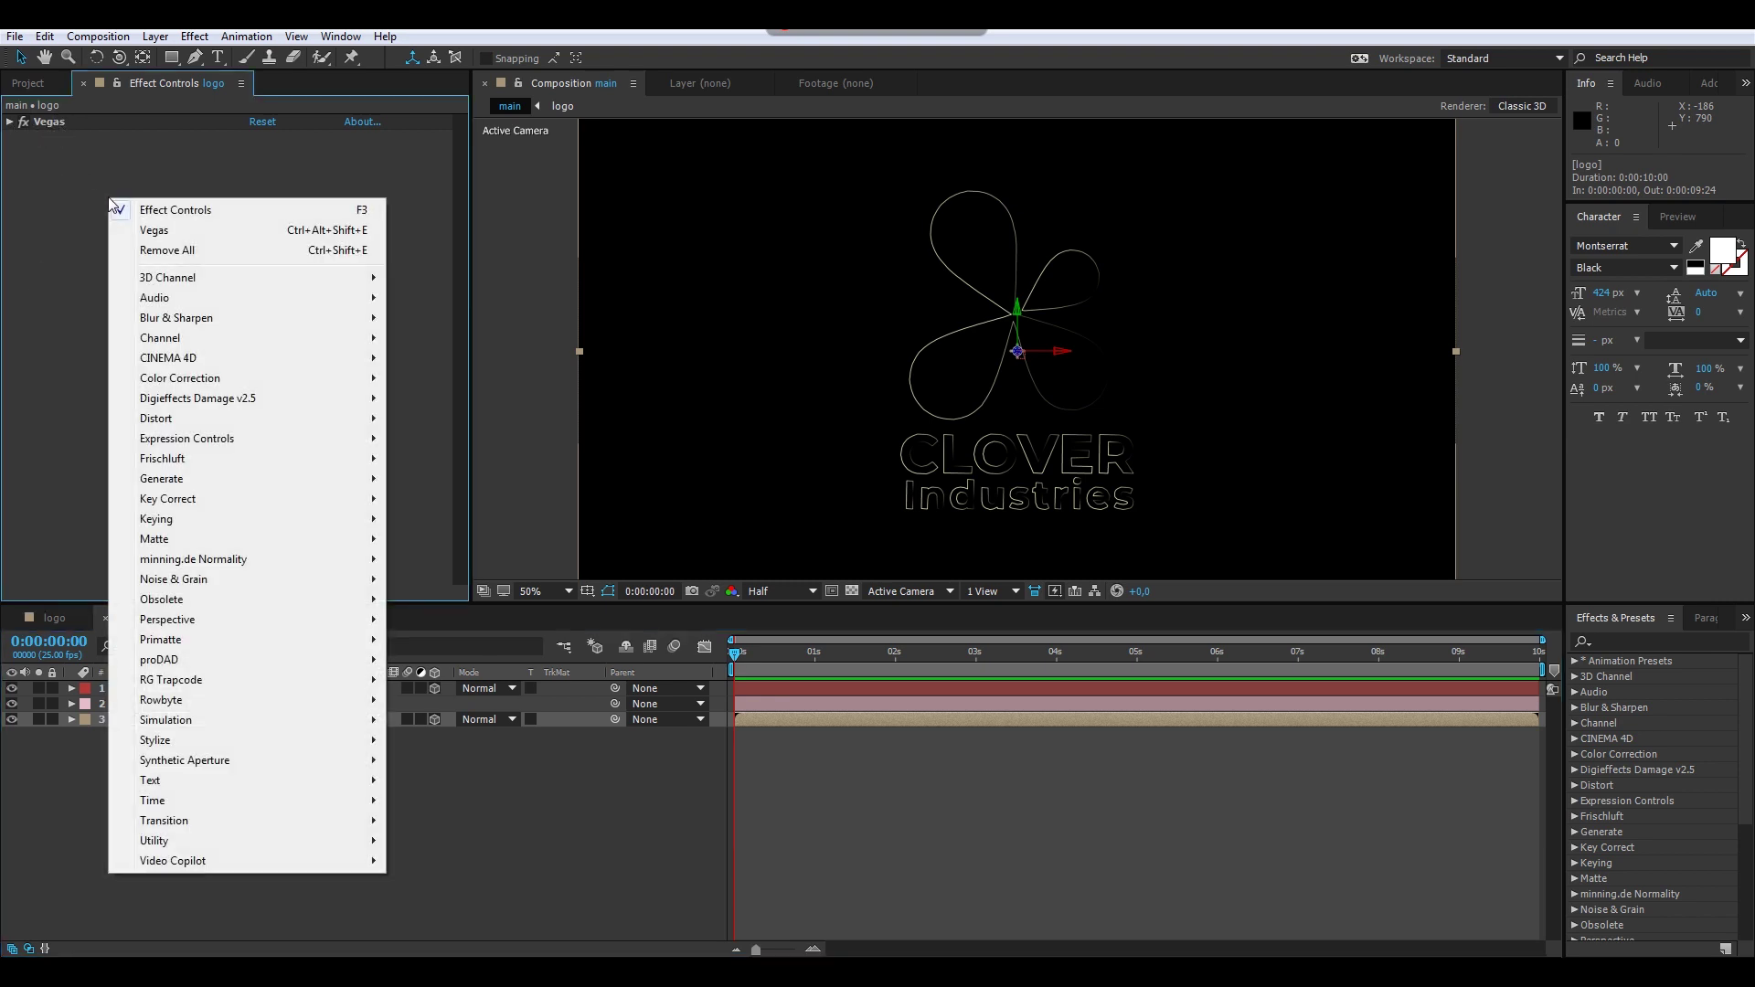
mouse_move(363, 324)
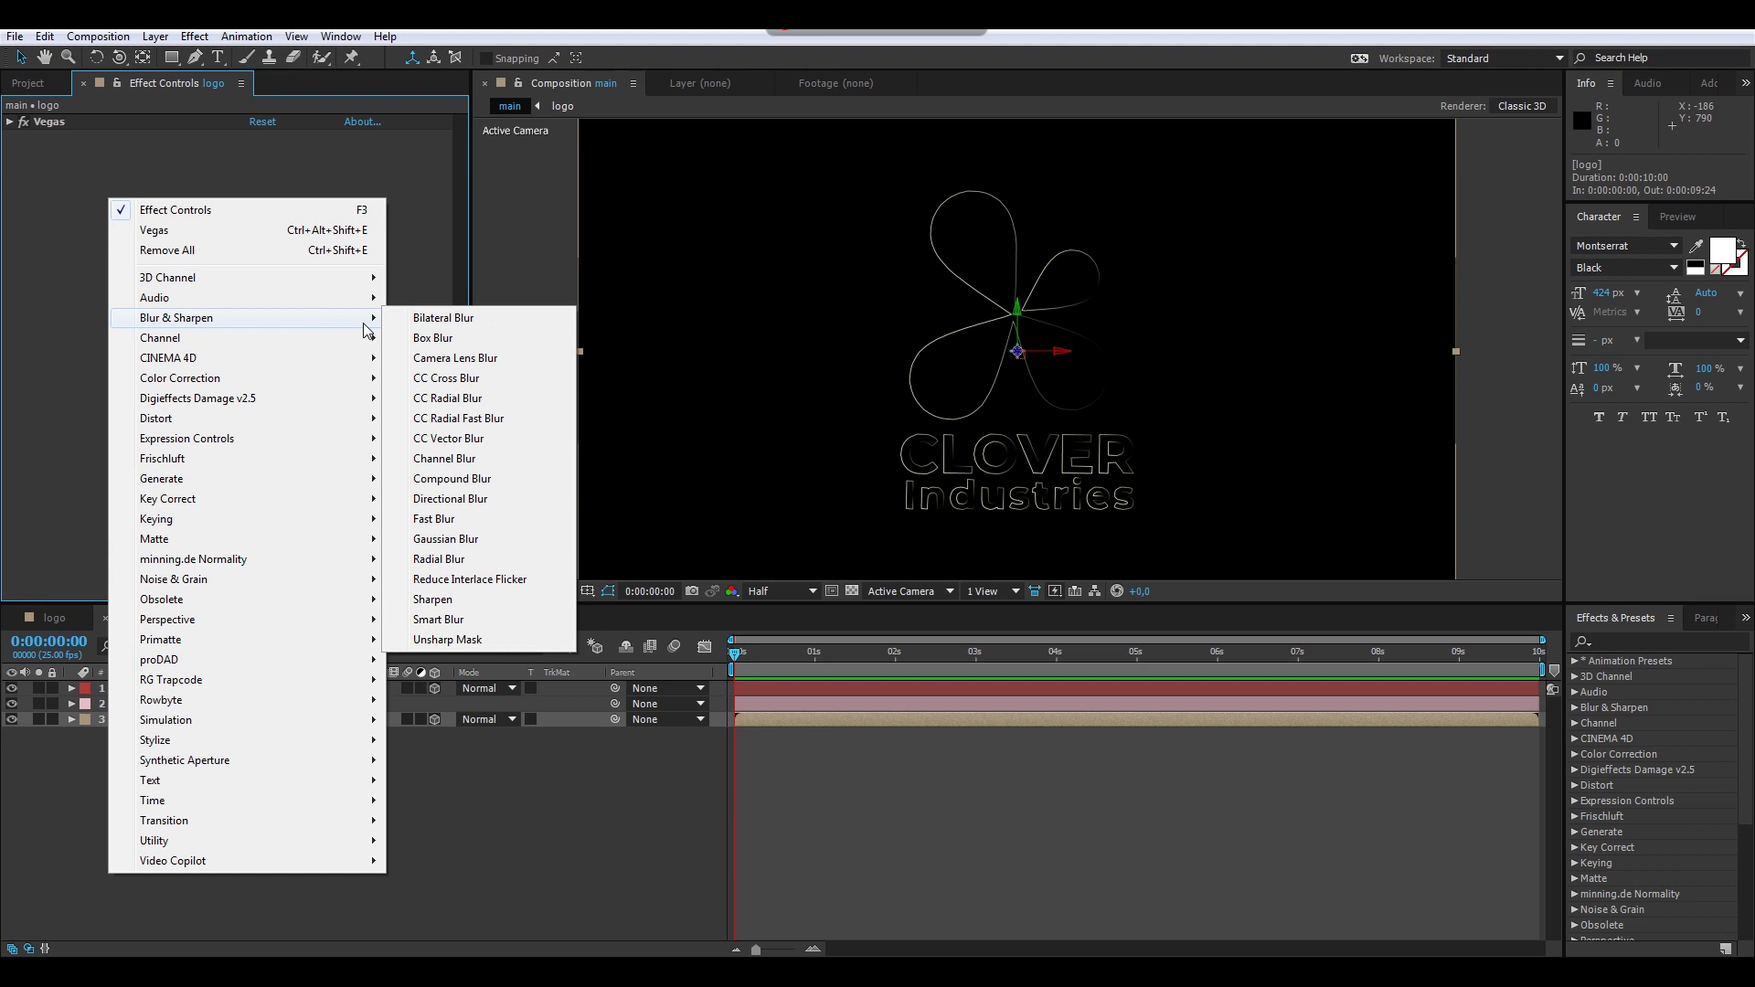
left_click(476, 400)
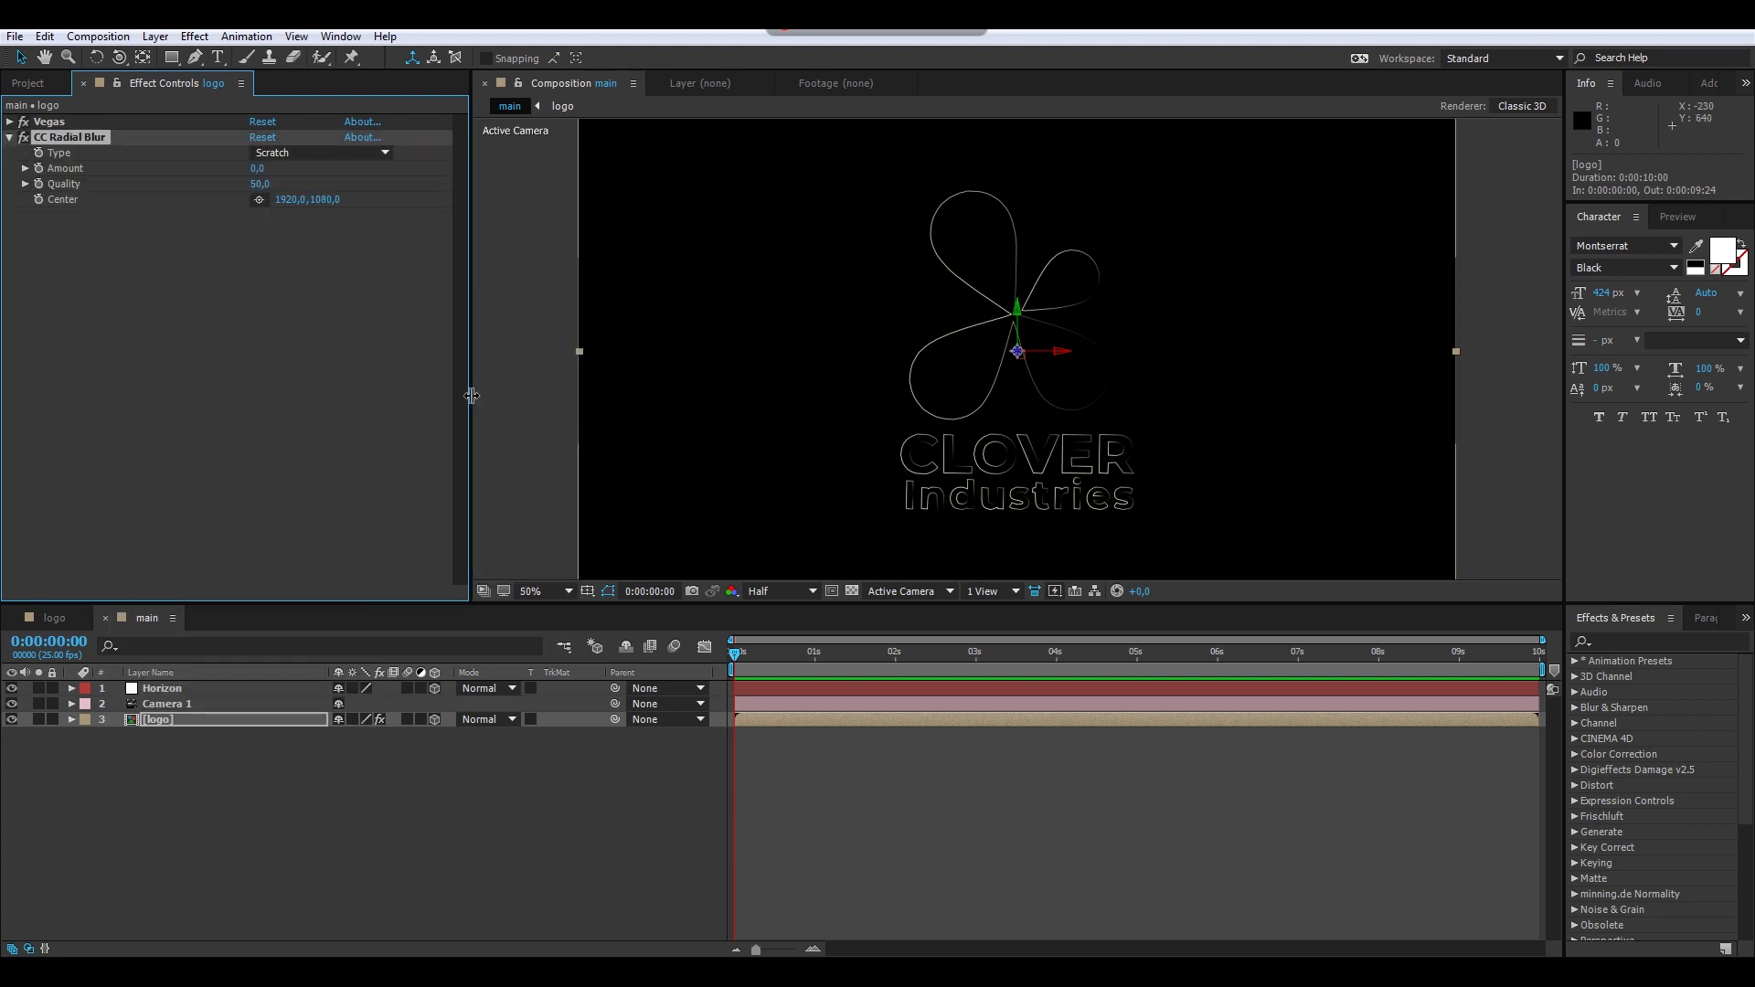
left_click(309, 152)
left_click(316, 187)
left_click_drag(259, 168, 334, 196)
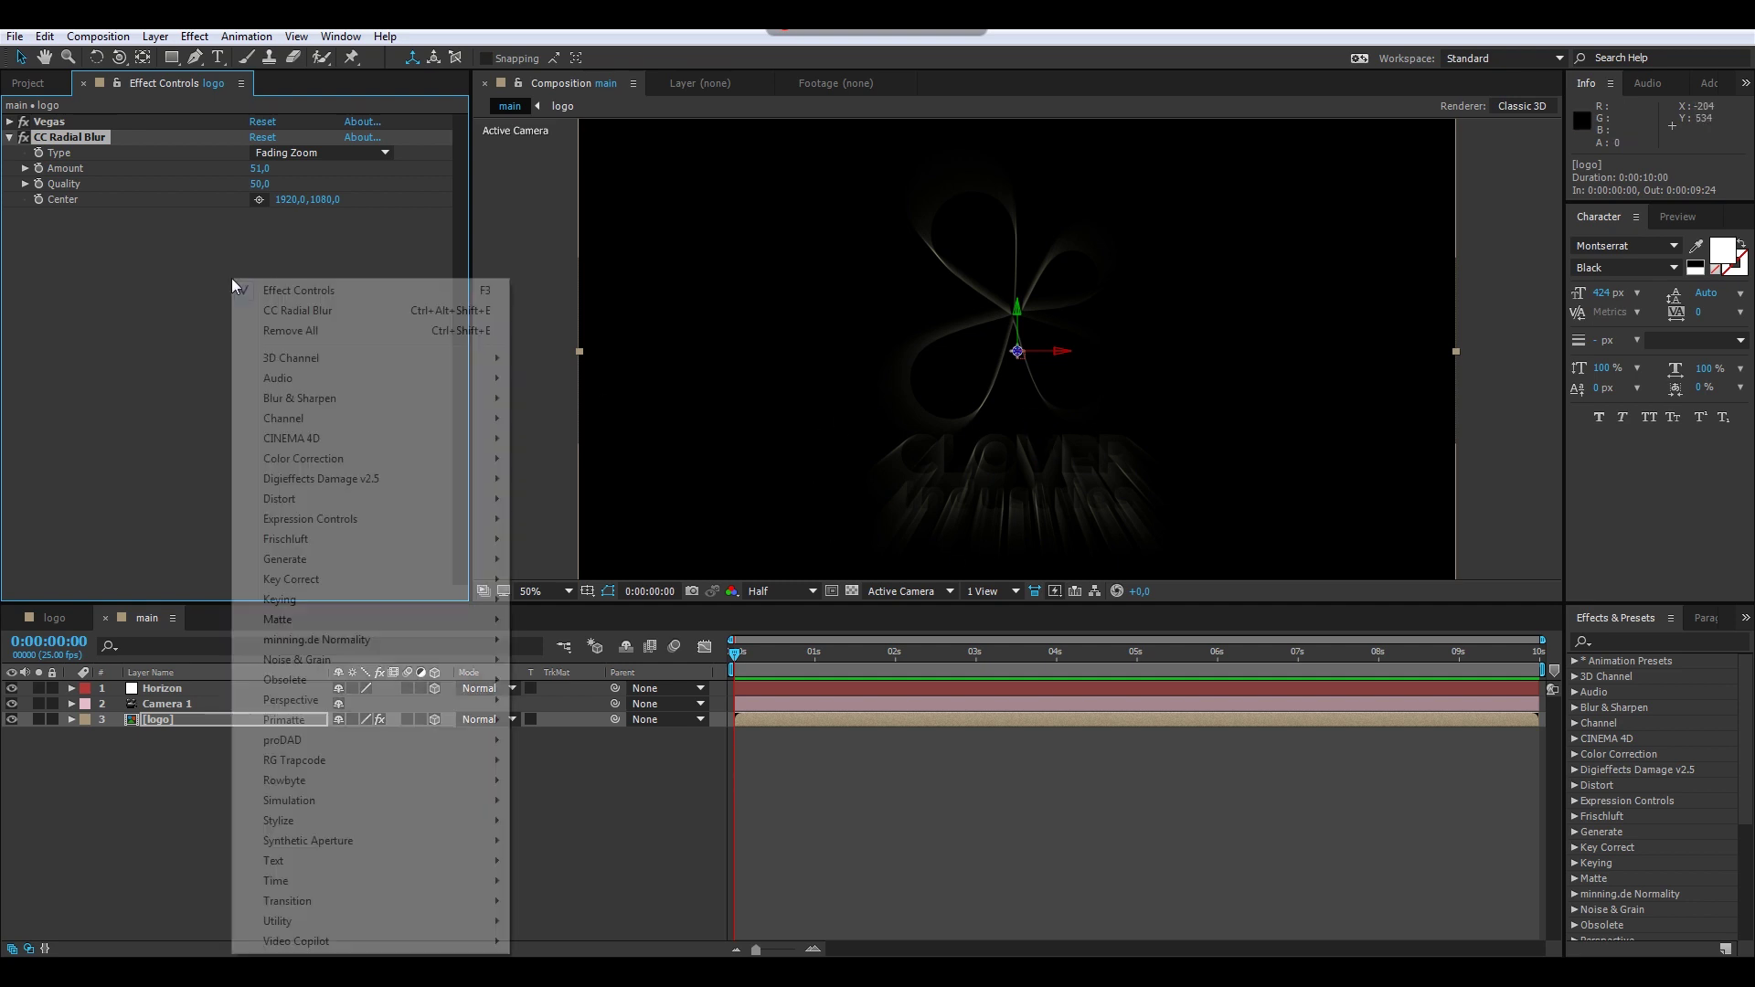
Step: Add Curves to the logo and raise its Alpha channel curve steeply toward the top-left
right_click(285, 292)
mouse_move(361, 411)
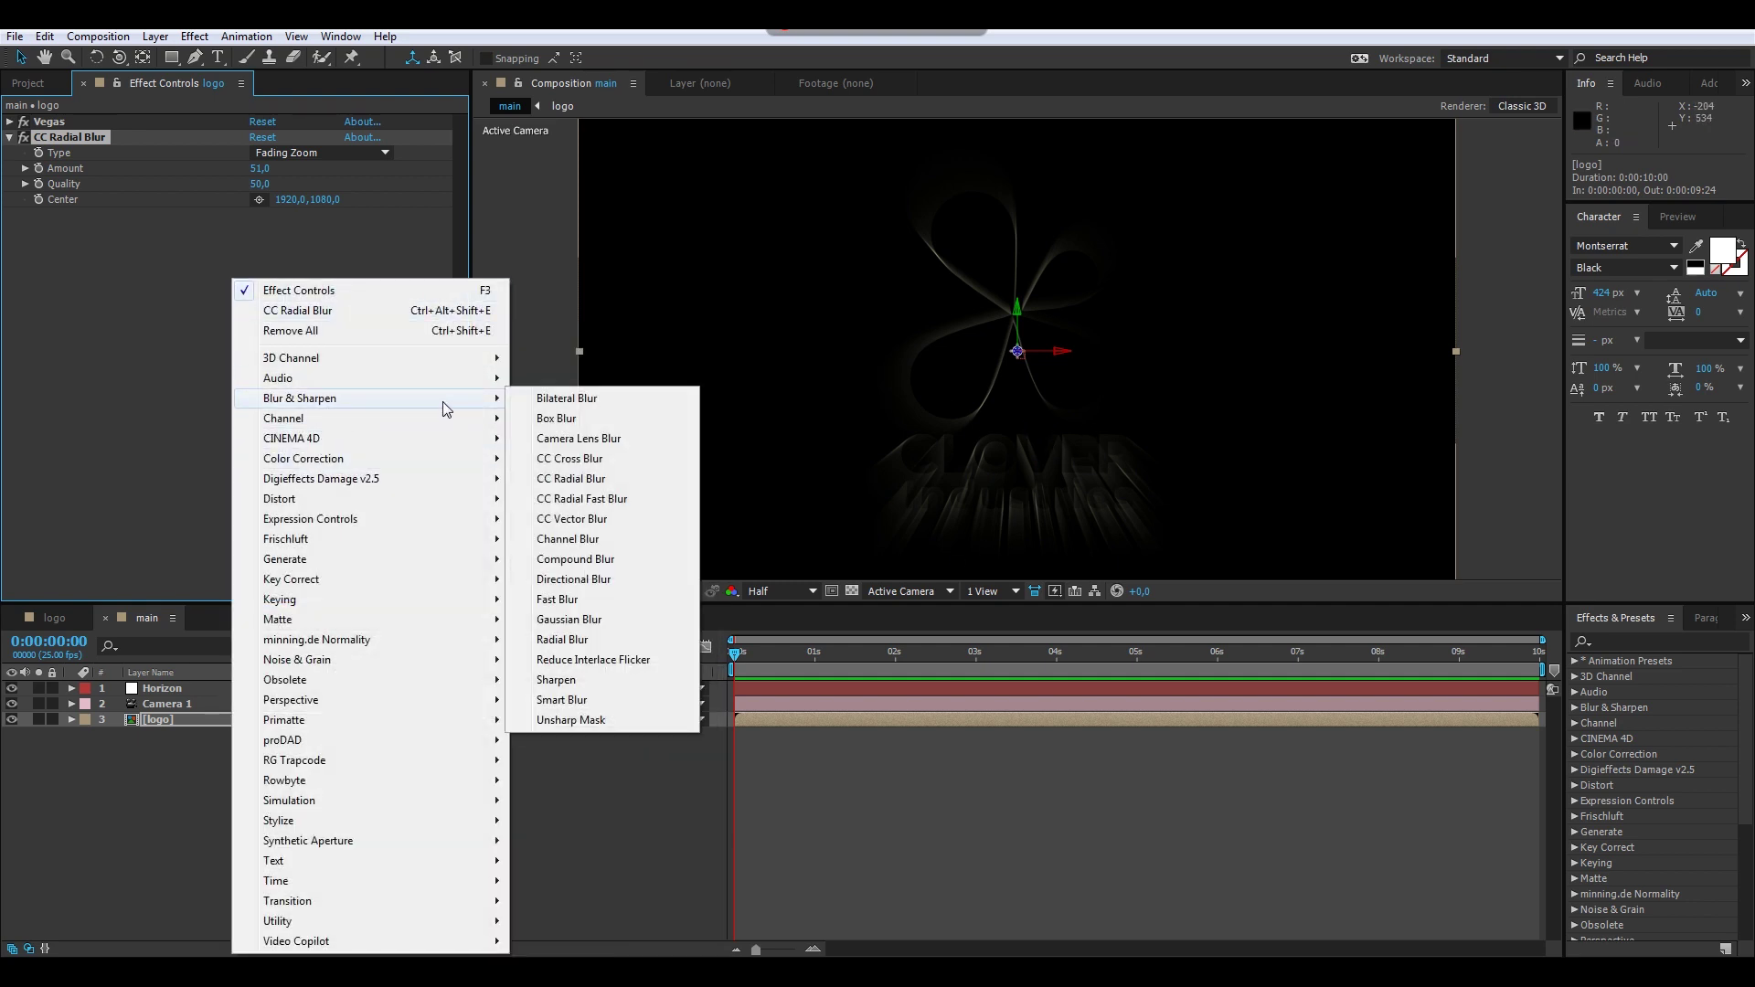
right_click(274, 283)
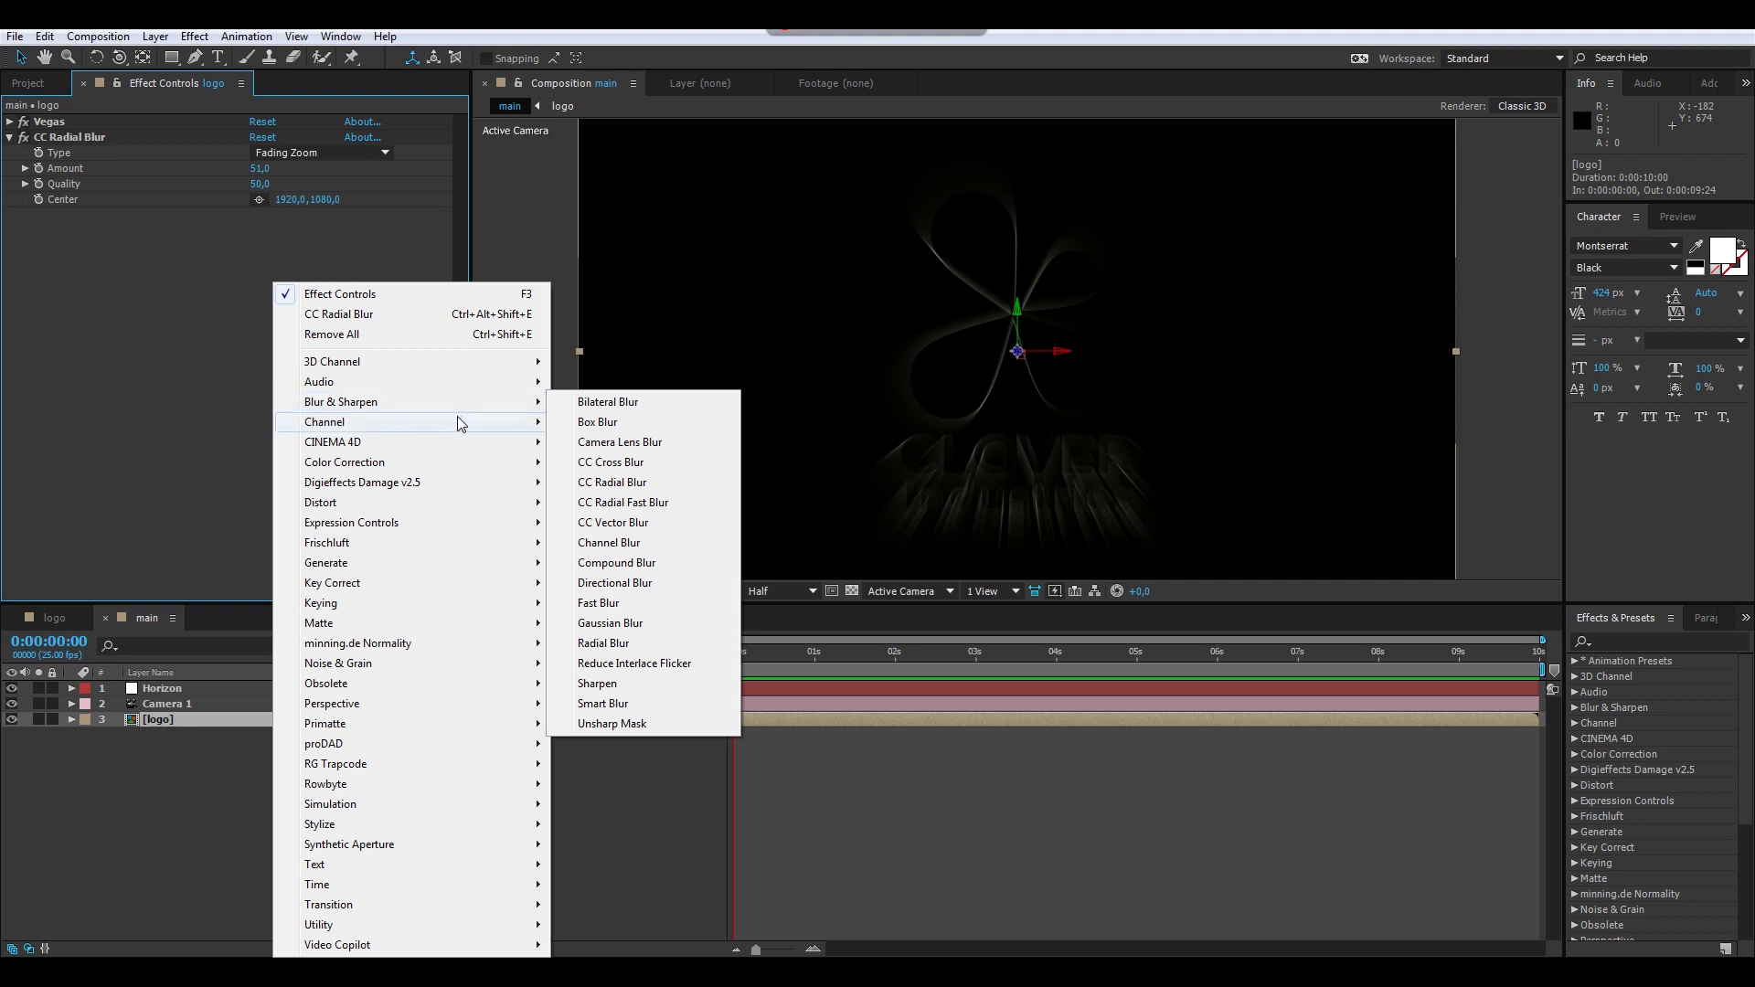
mouse_move(457, 470)
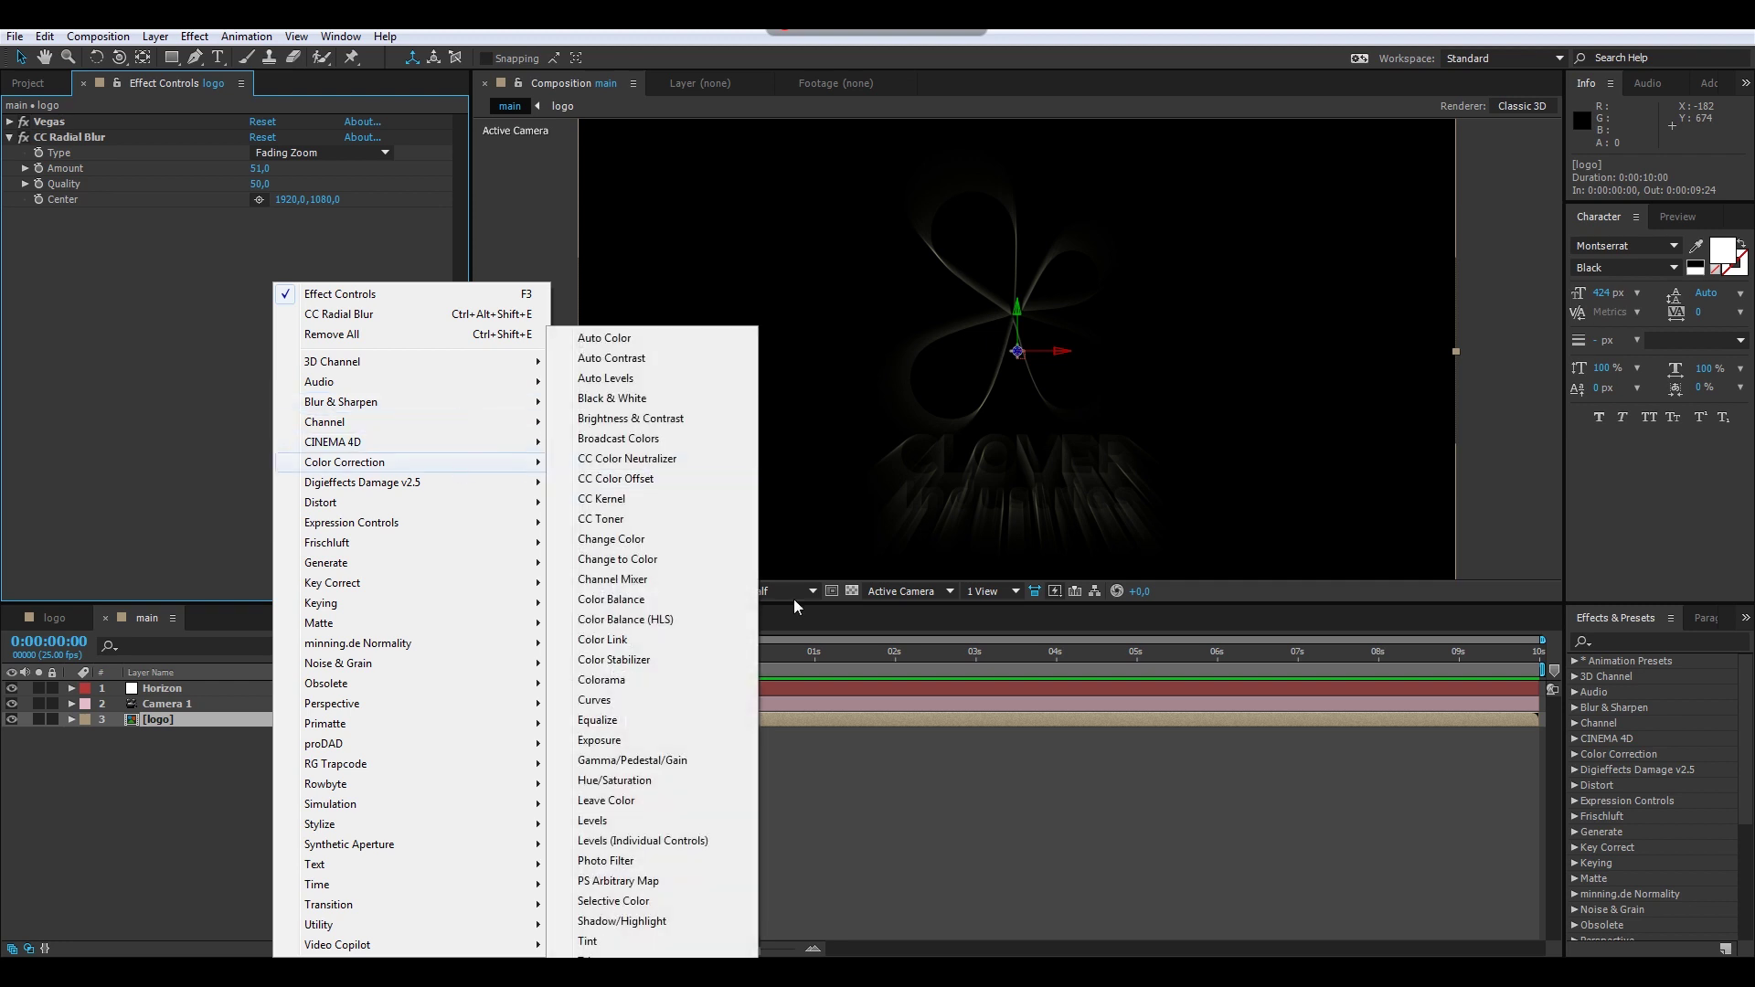
left_click(676, 699)
left_click(283, 231)
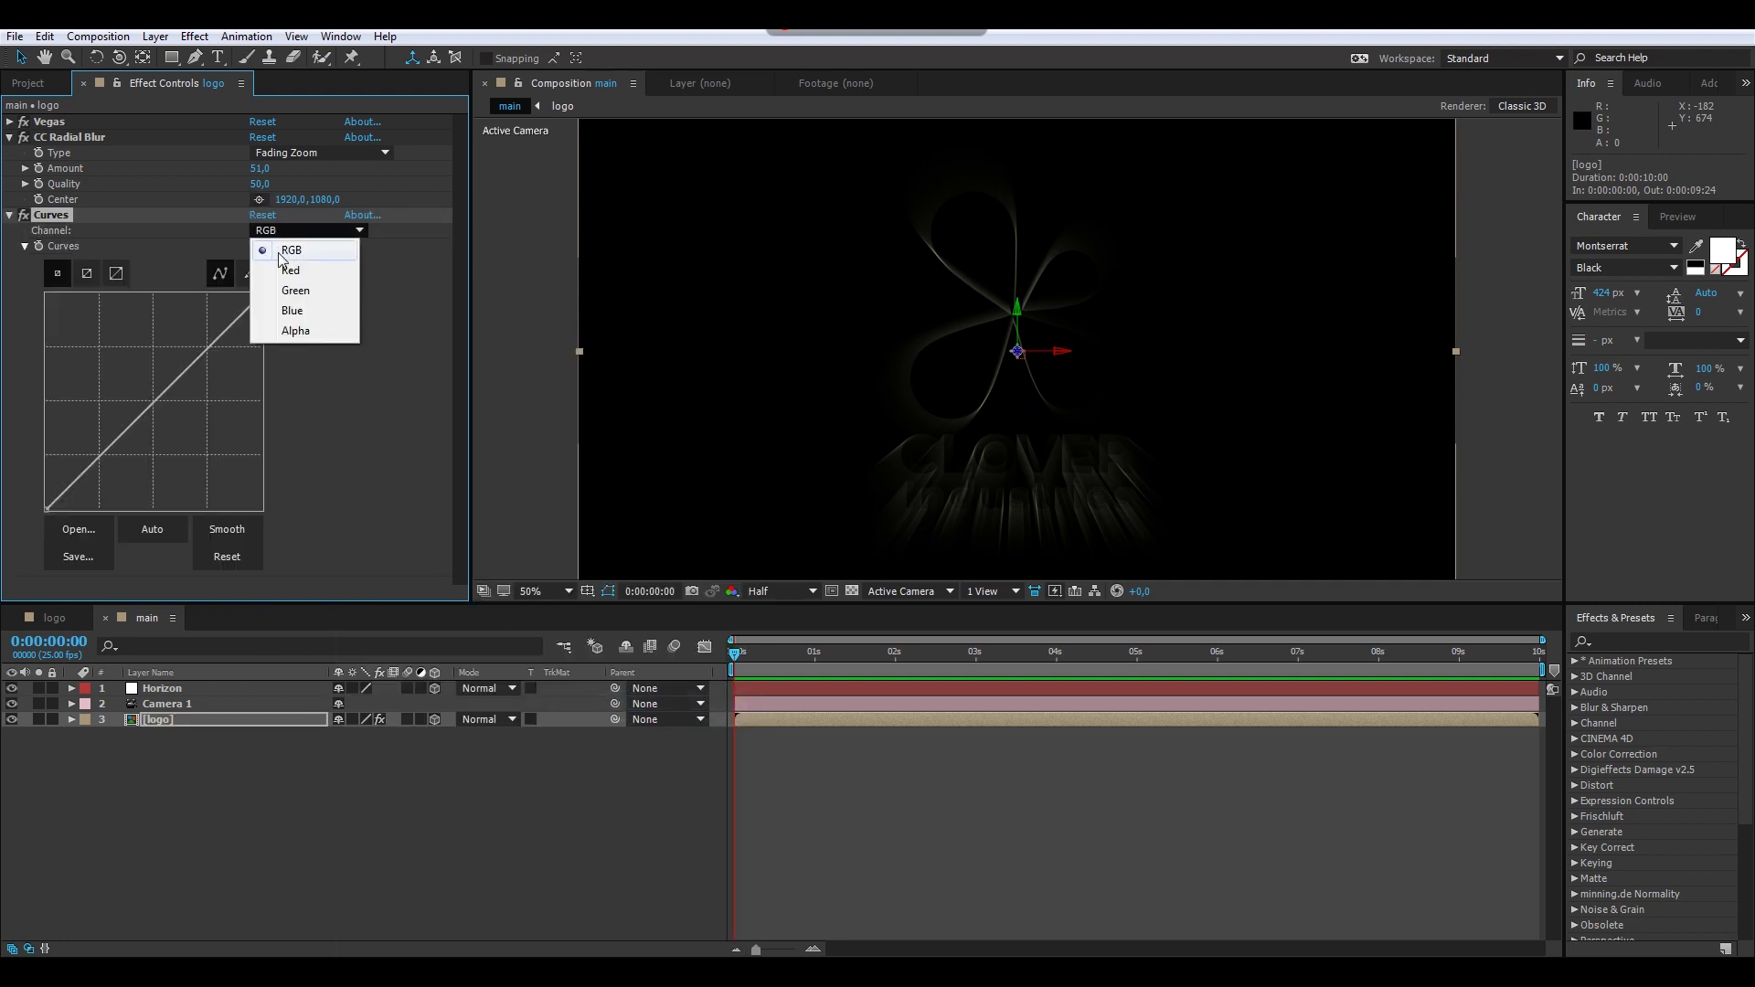
left_click(295, 330)
left_click_drag(214, 334, 75, 301)
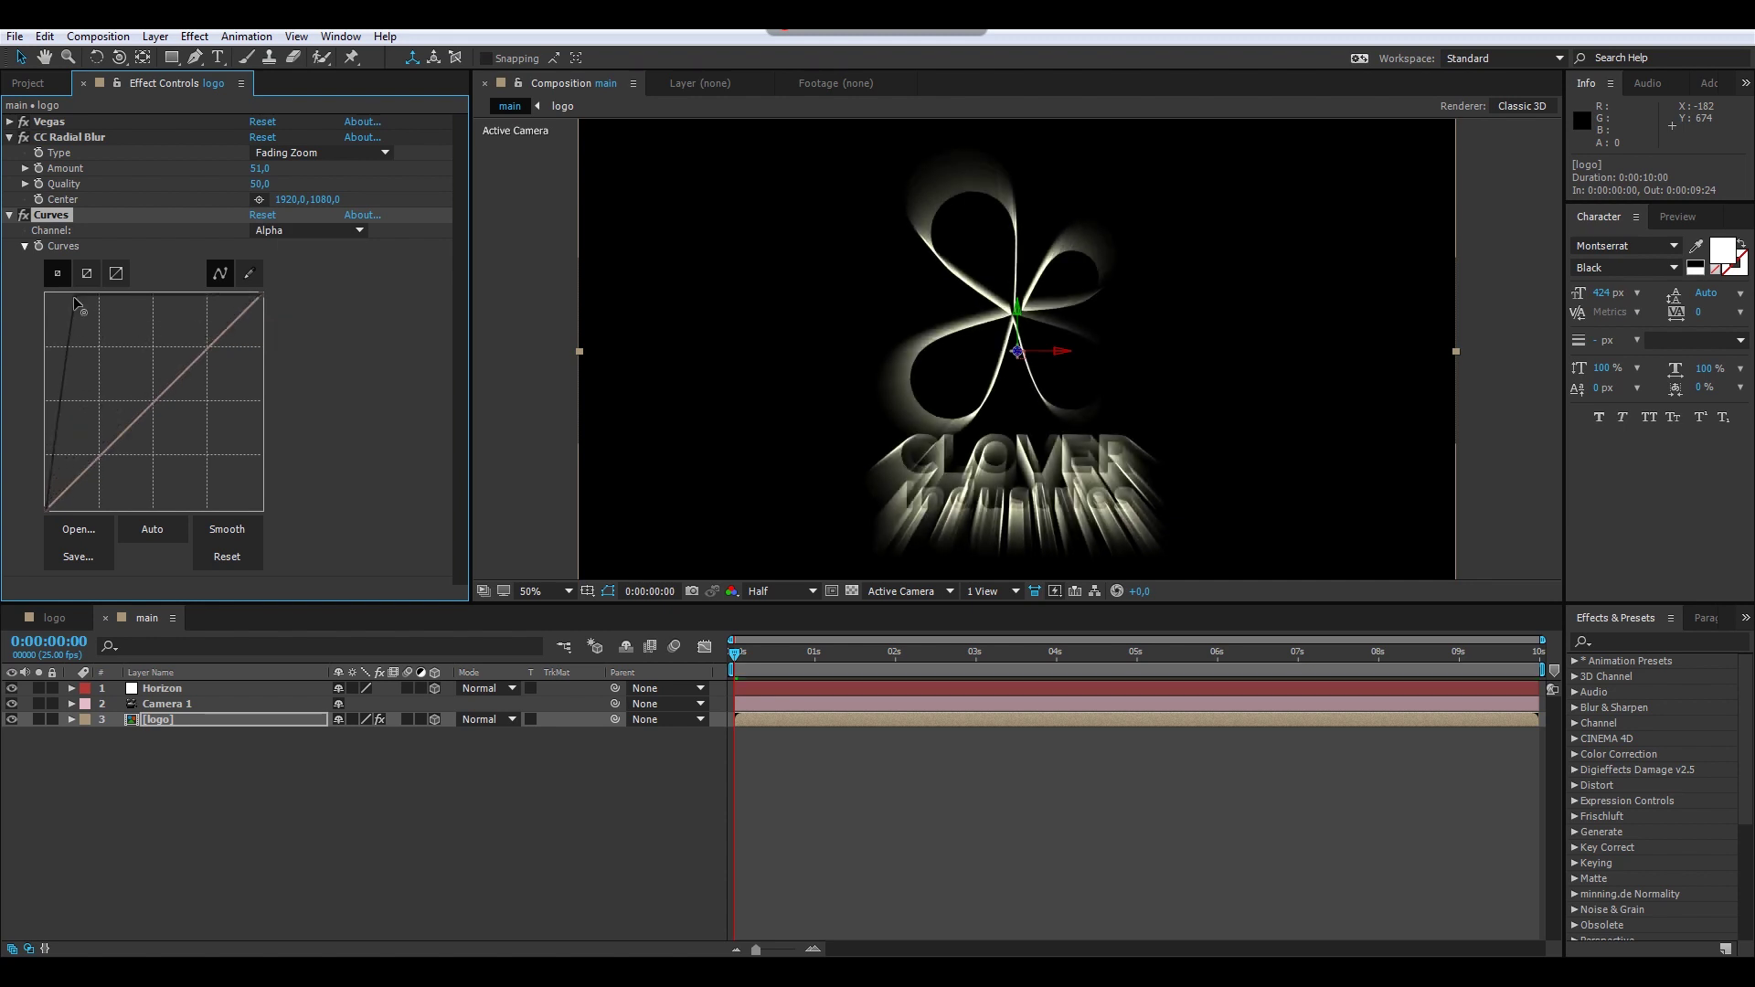
Step: Collapse Curves, add Fast Blur to the logo and set Blurriness to 5
left_click(9, 216)
right_click(200, 284)
mouse_move(306, 407)
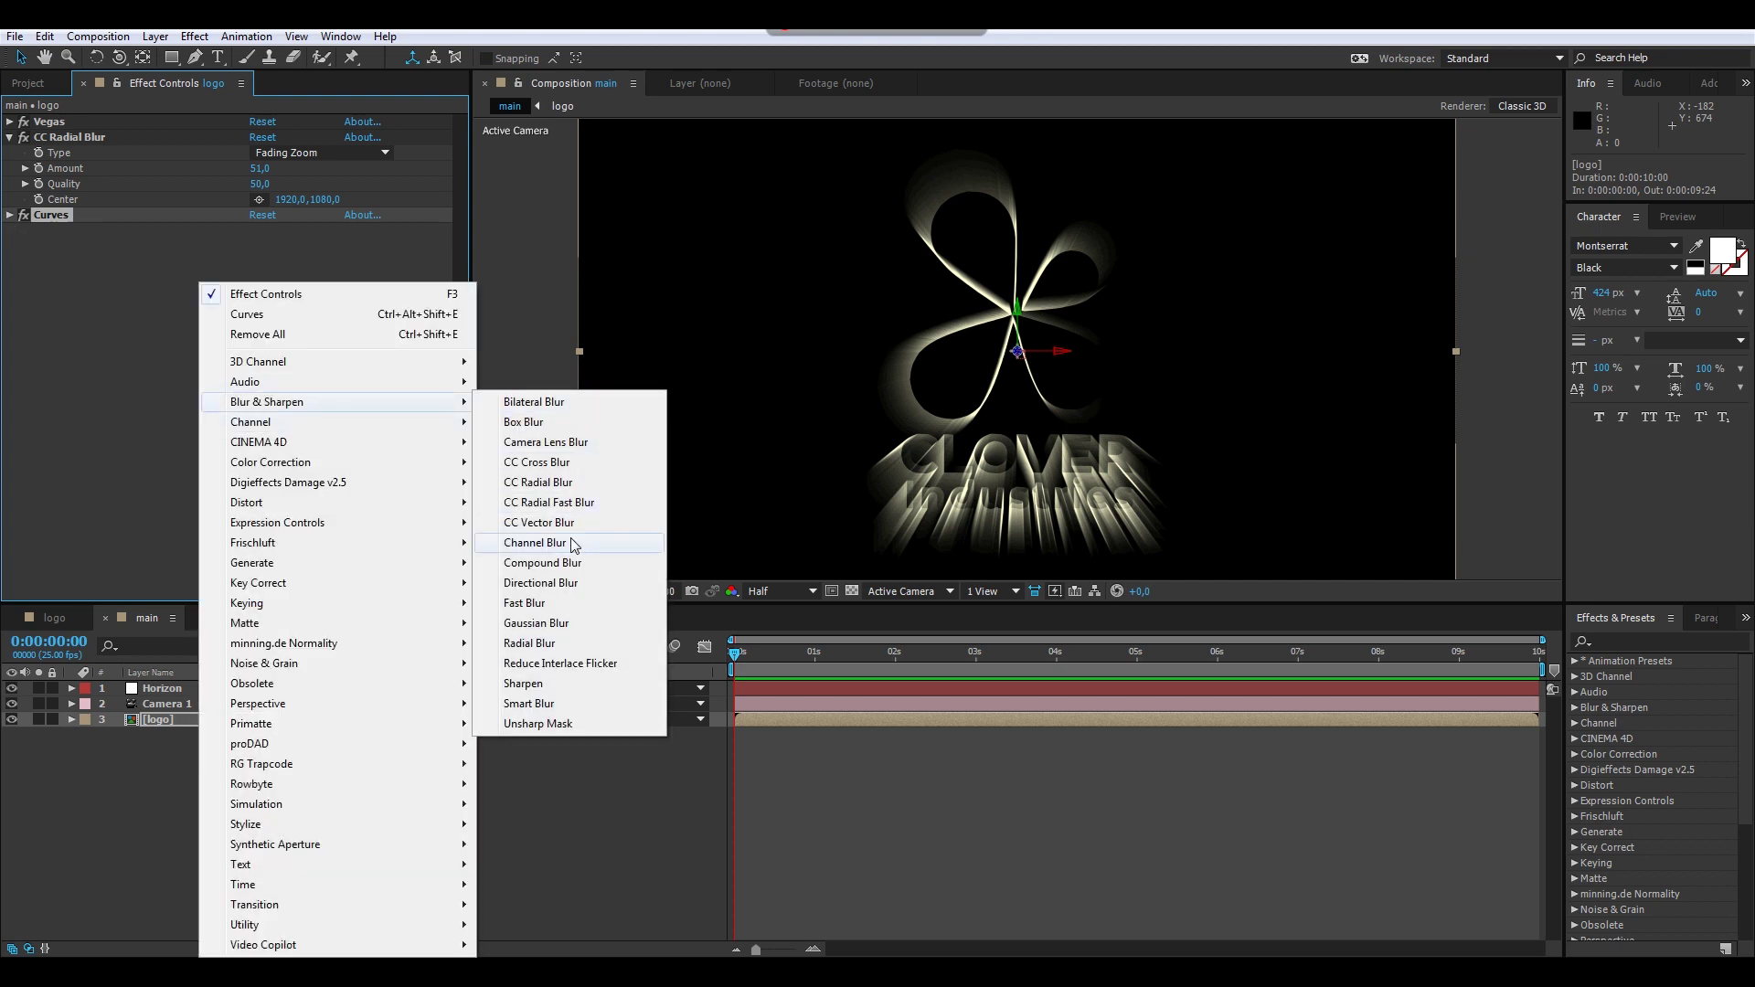
left_click(556, 604)
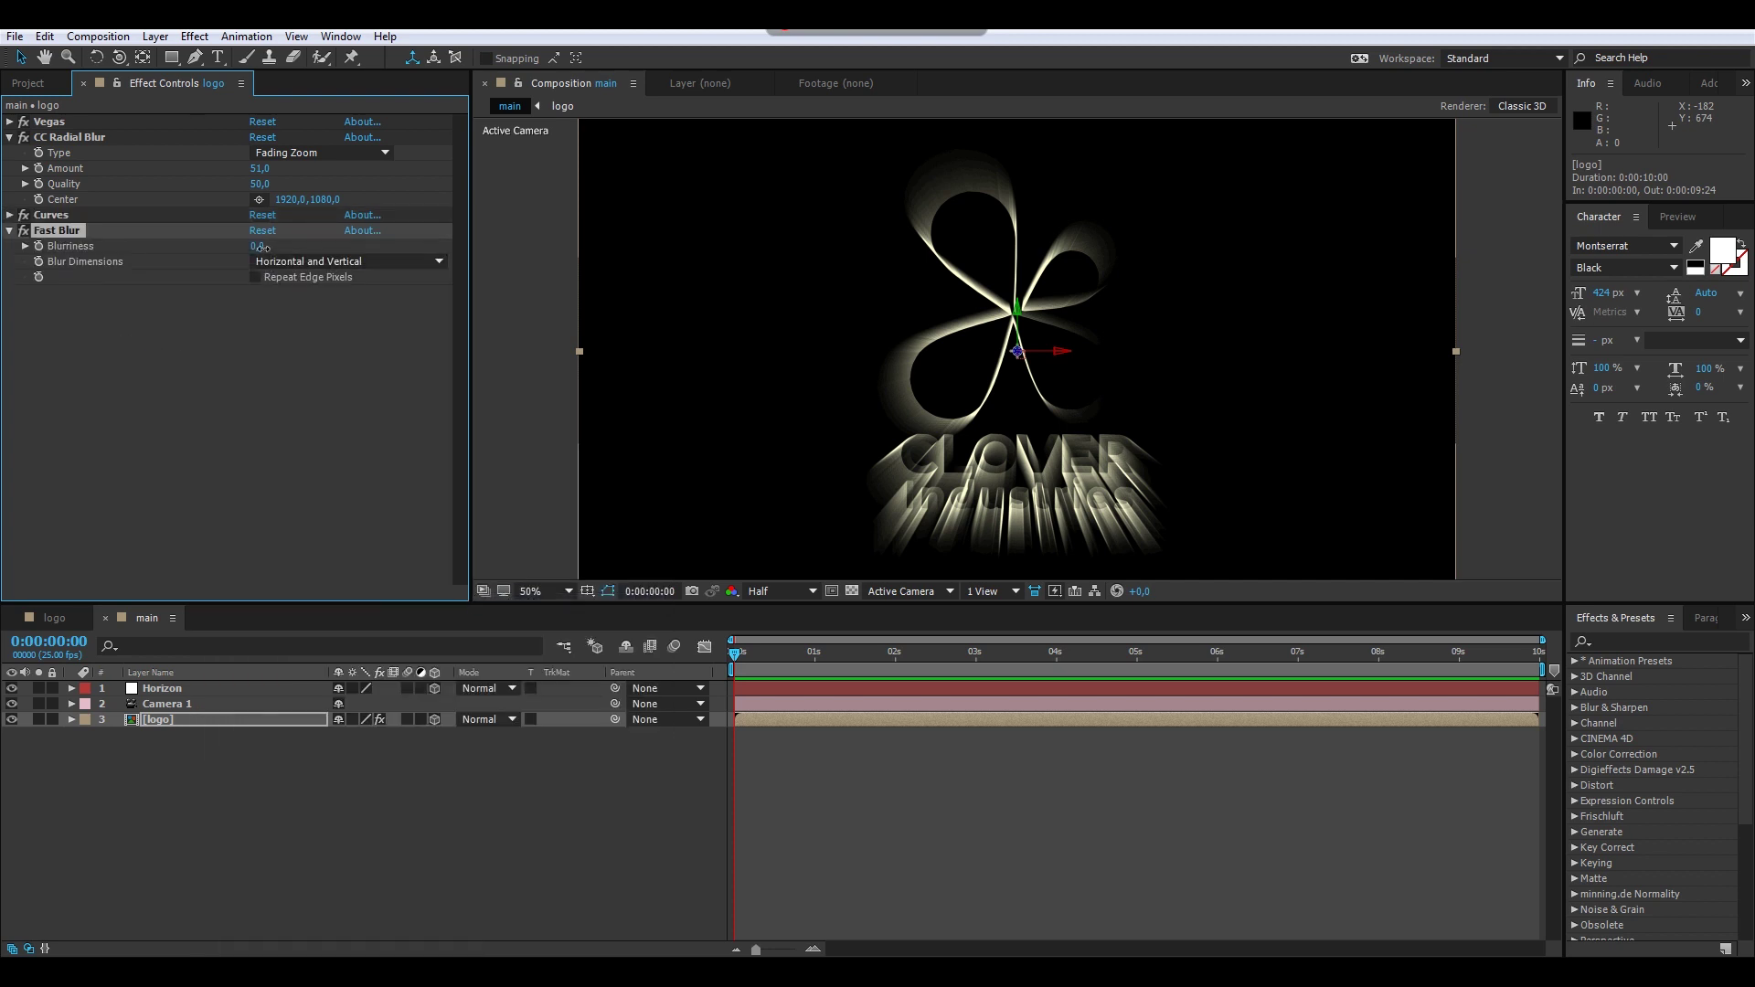
left_click_drag(260, 247, 256, 248)
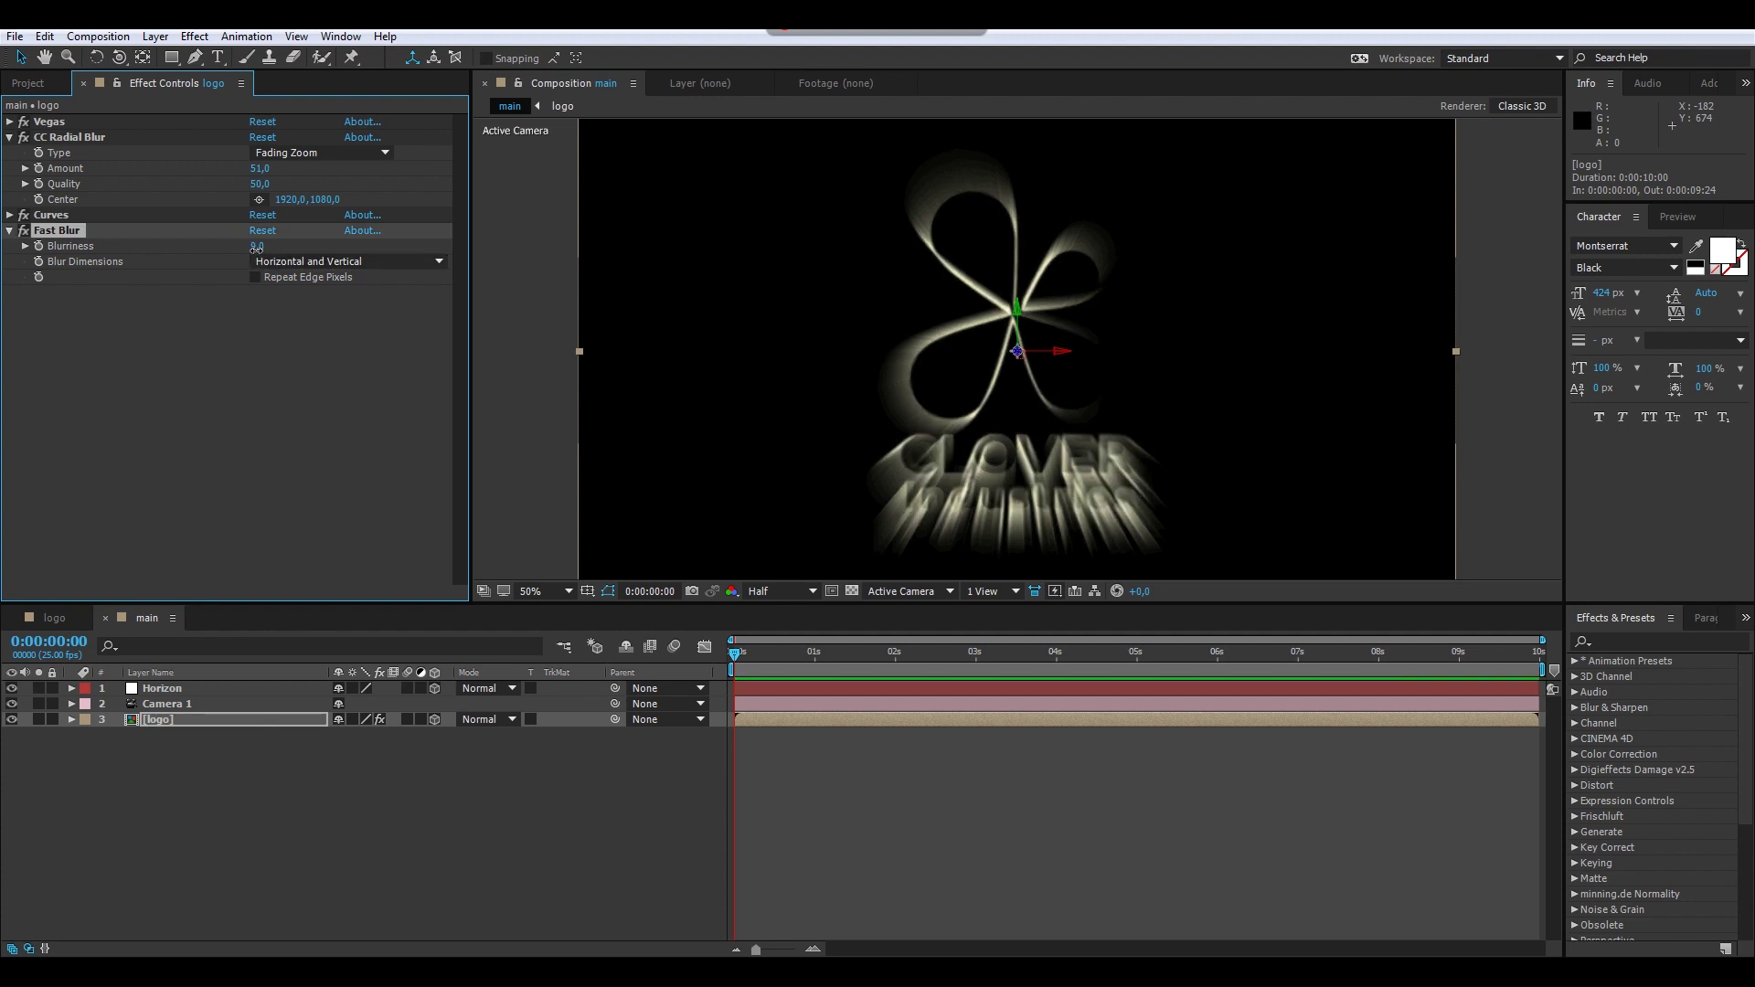
type("5")
key("Return")
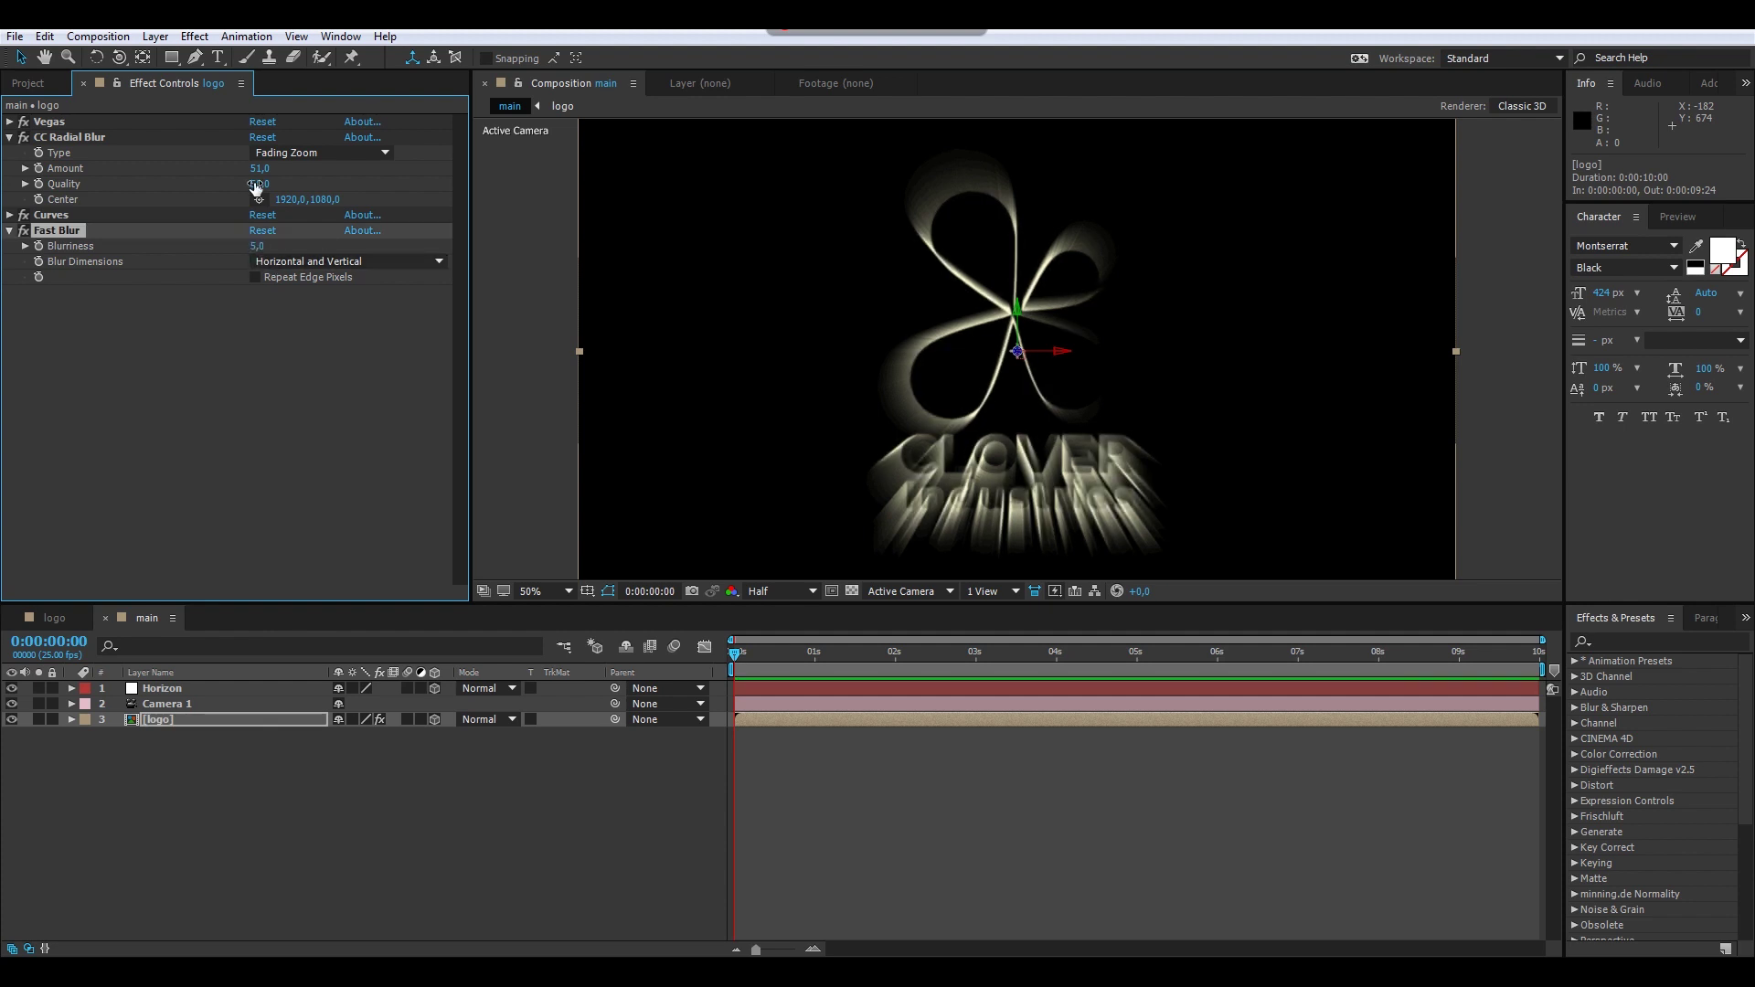
left_click(368, 814)
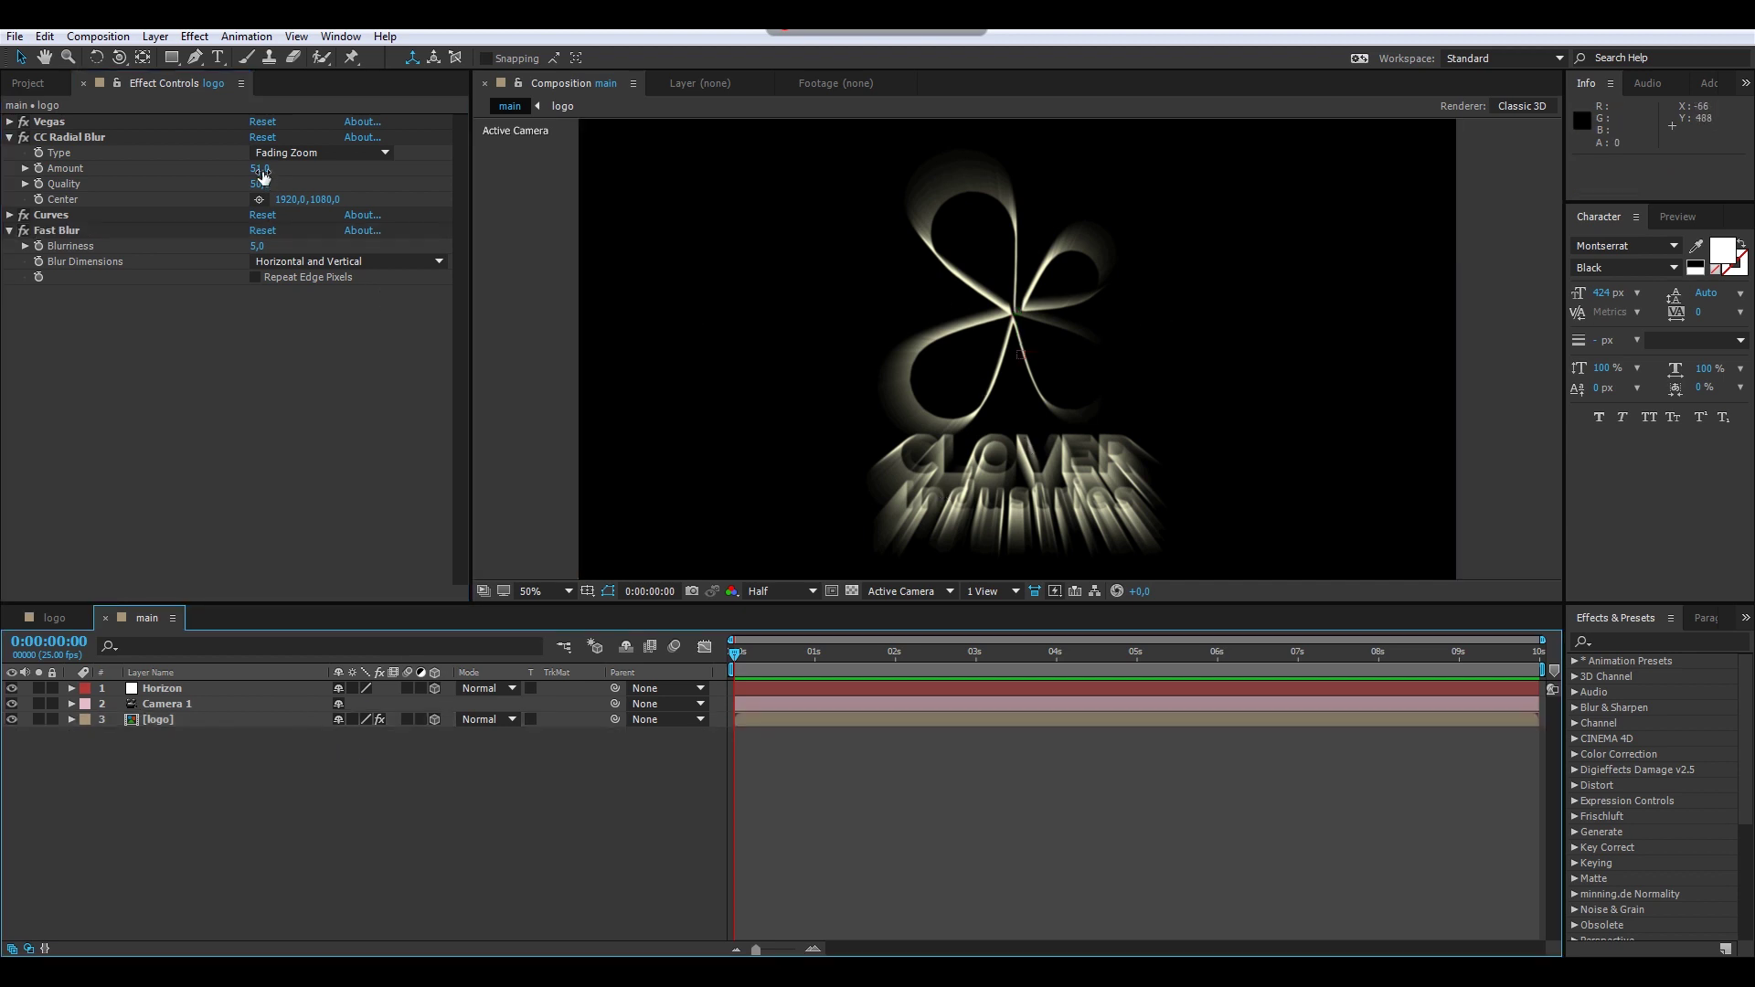
Step: Raise the CC Radial Blur Amount to 102 and orbit the camera slightly around the logo
left_click_drag(261, 168, 313, 173)
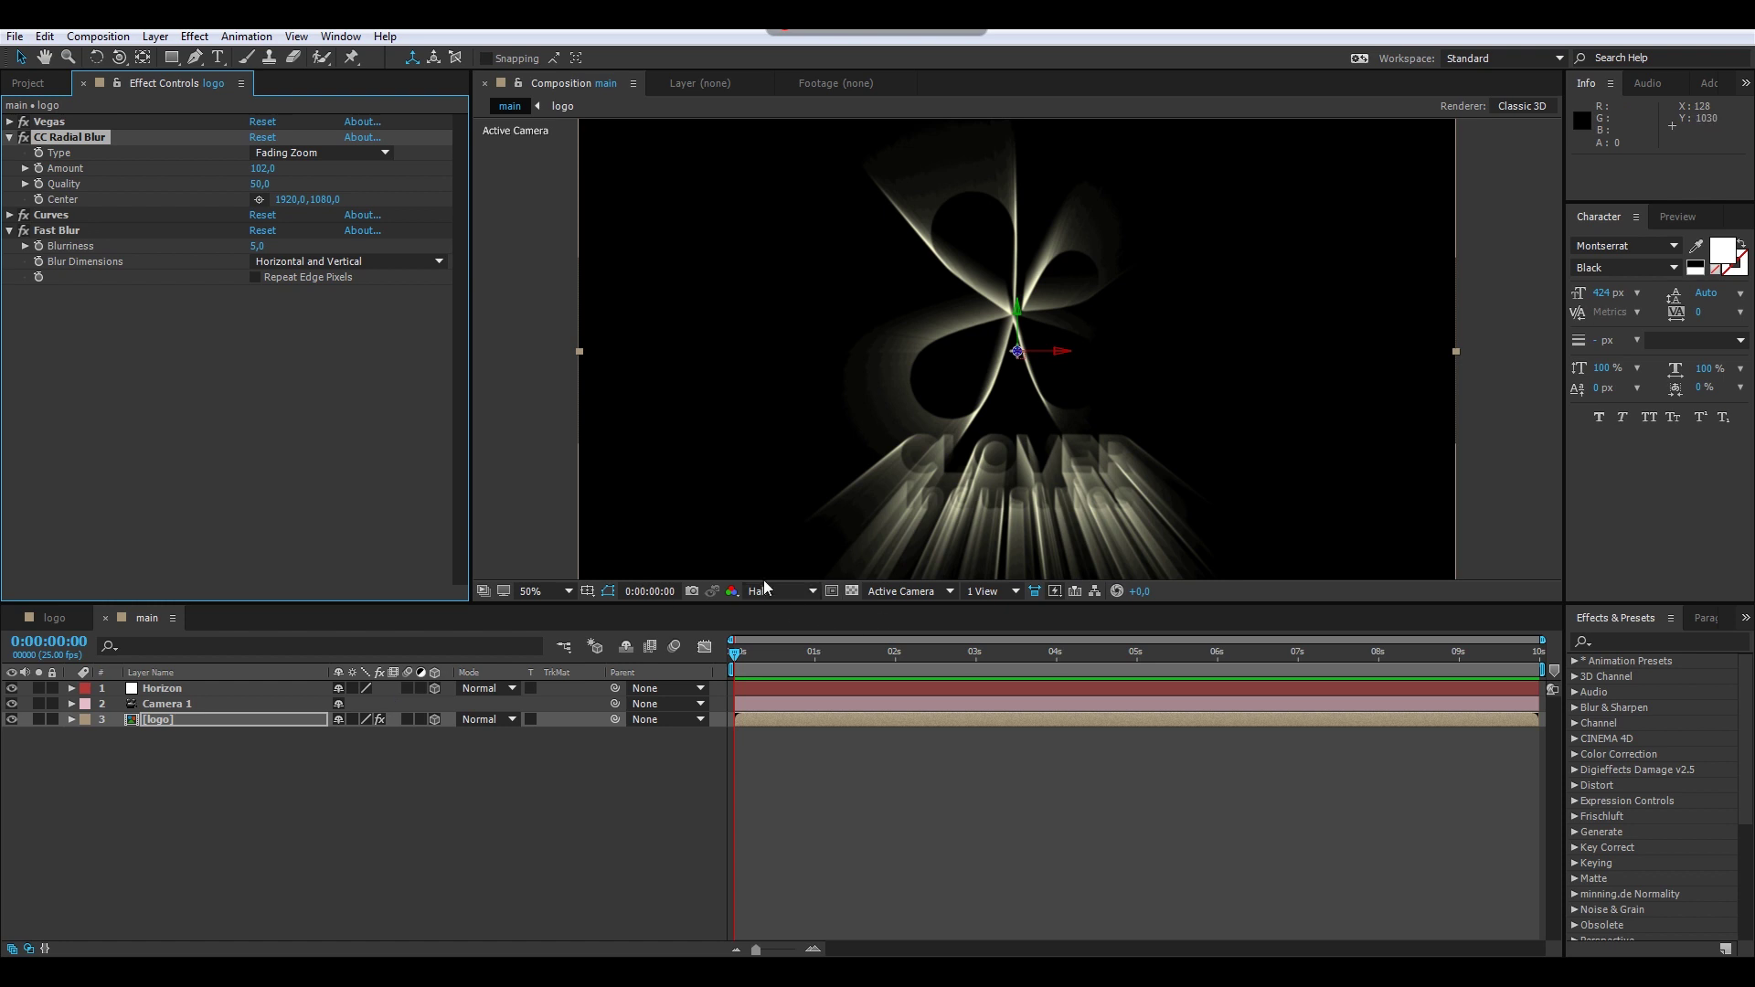
key("c")
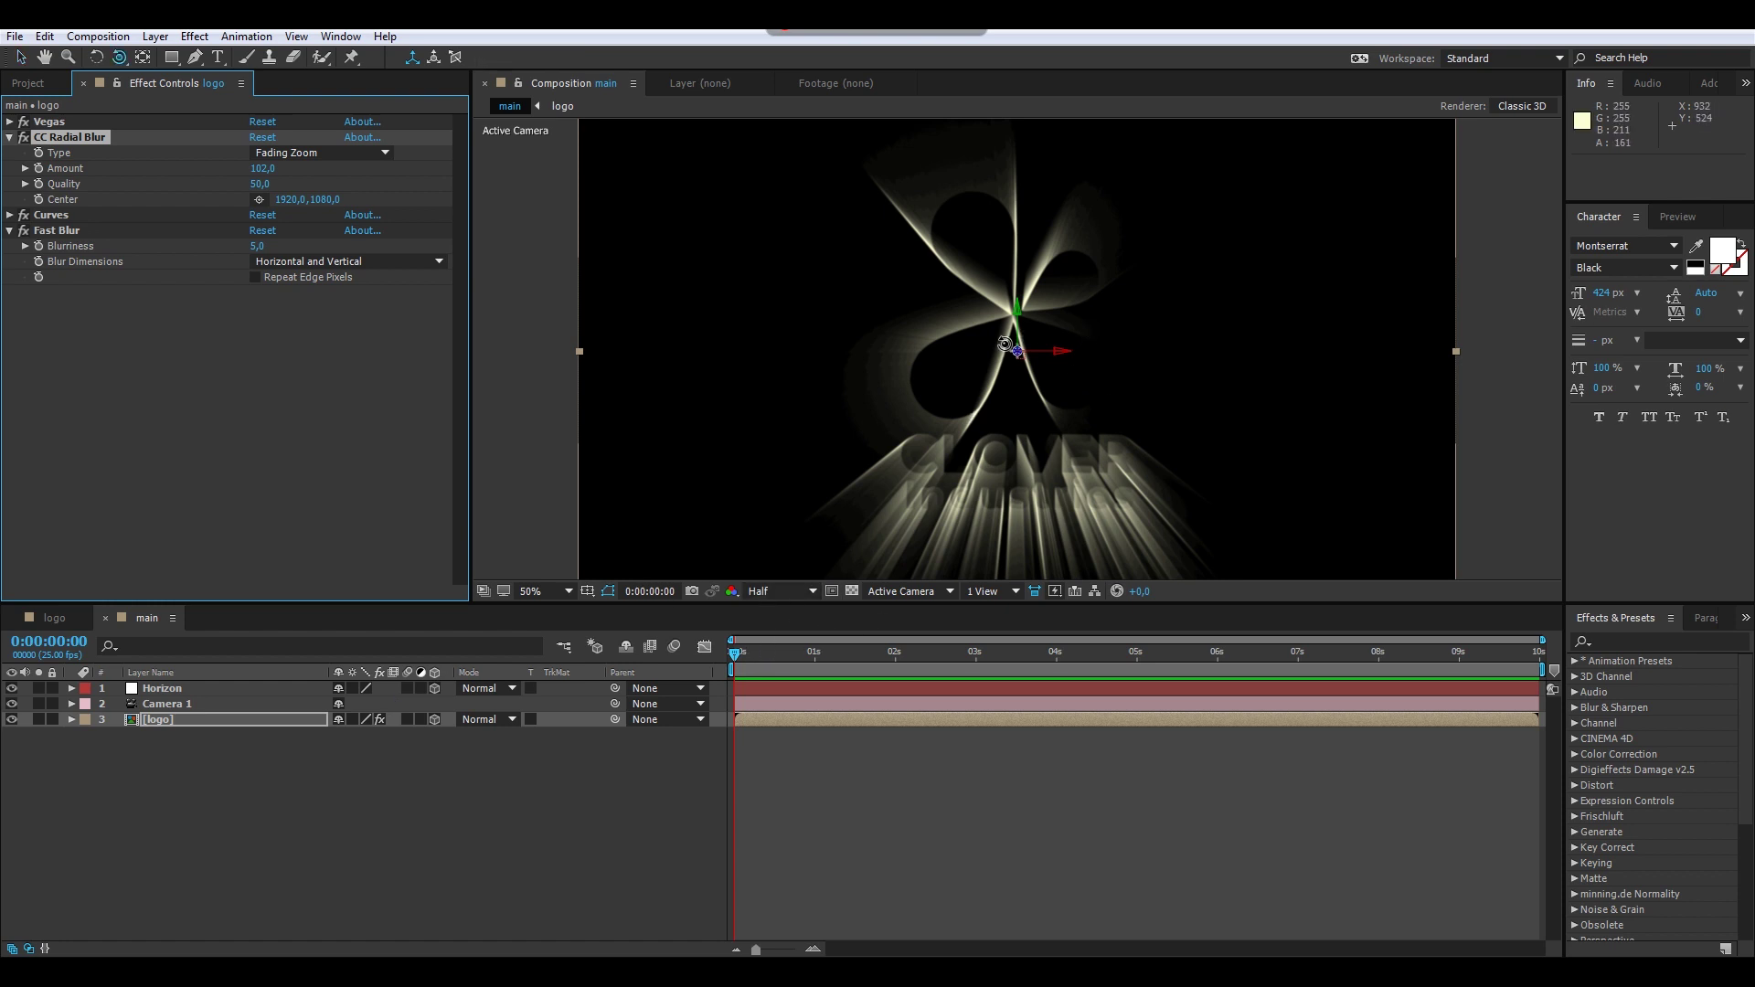
mouse_move(1011, 353)
left_mouse_down()
mouse_move(1078, 353)
mouse_move(956, 380)
mouse_move(1084, 353)
mouse_move(948, 375)
mouse_move(1038, 368)
left_mouse_up()
Step: Alt-click the logo's CC Radial Blur Center stopwatch to add a default expression
right_click(165, 704)
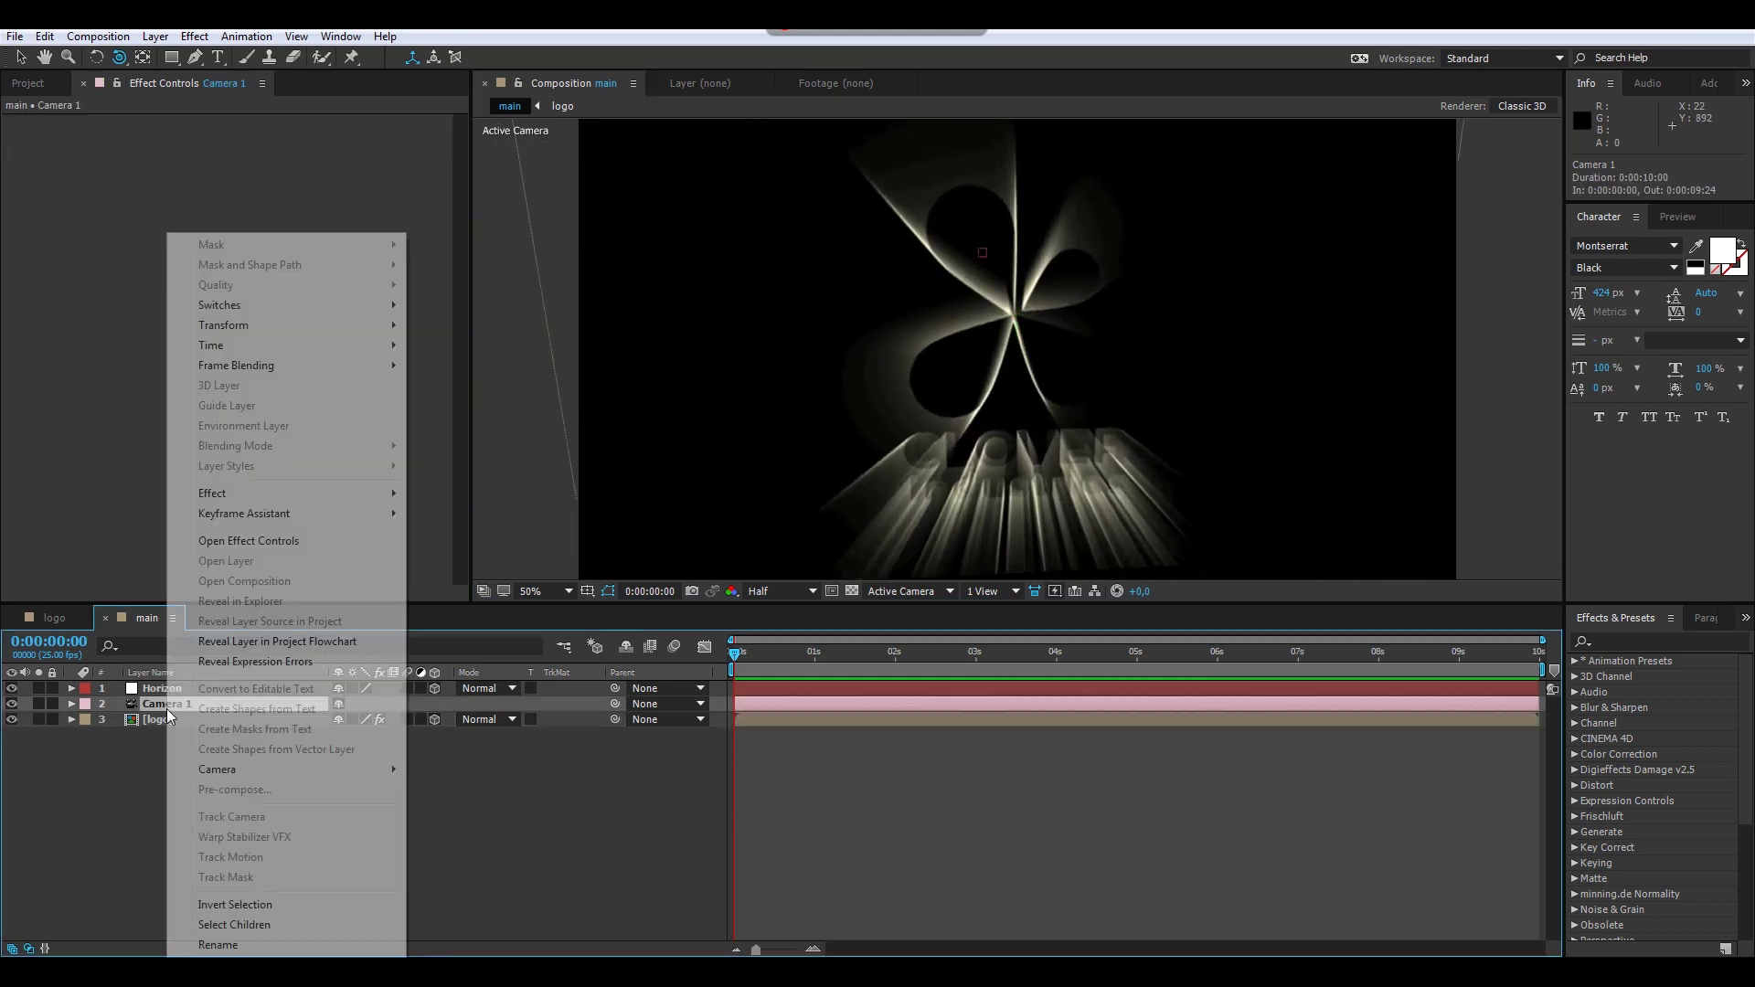
mouse_move(268, 341)
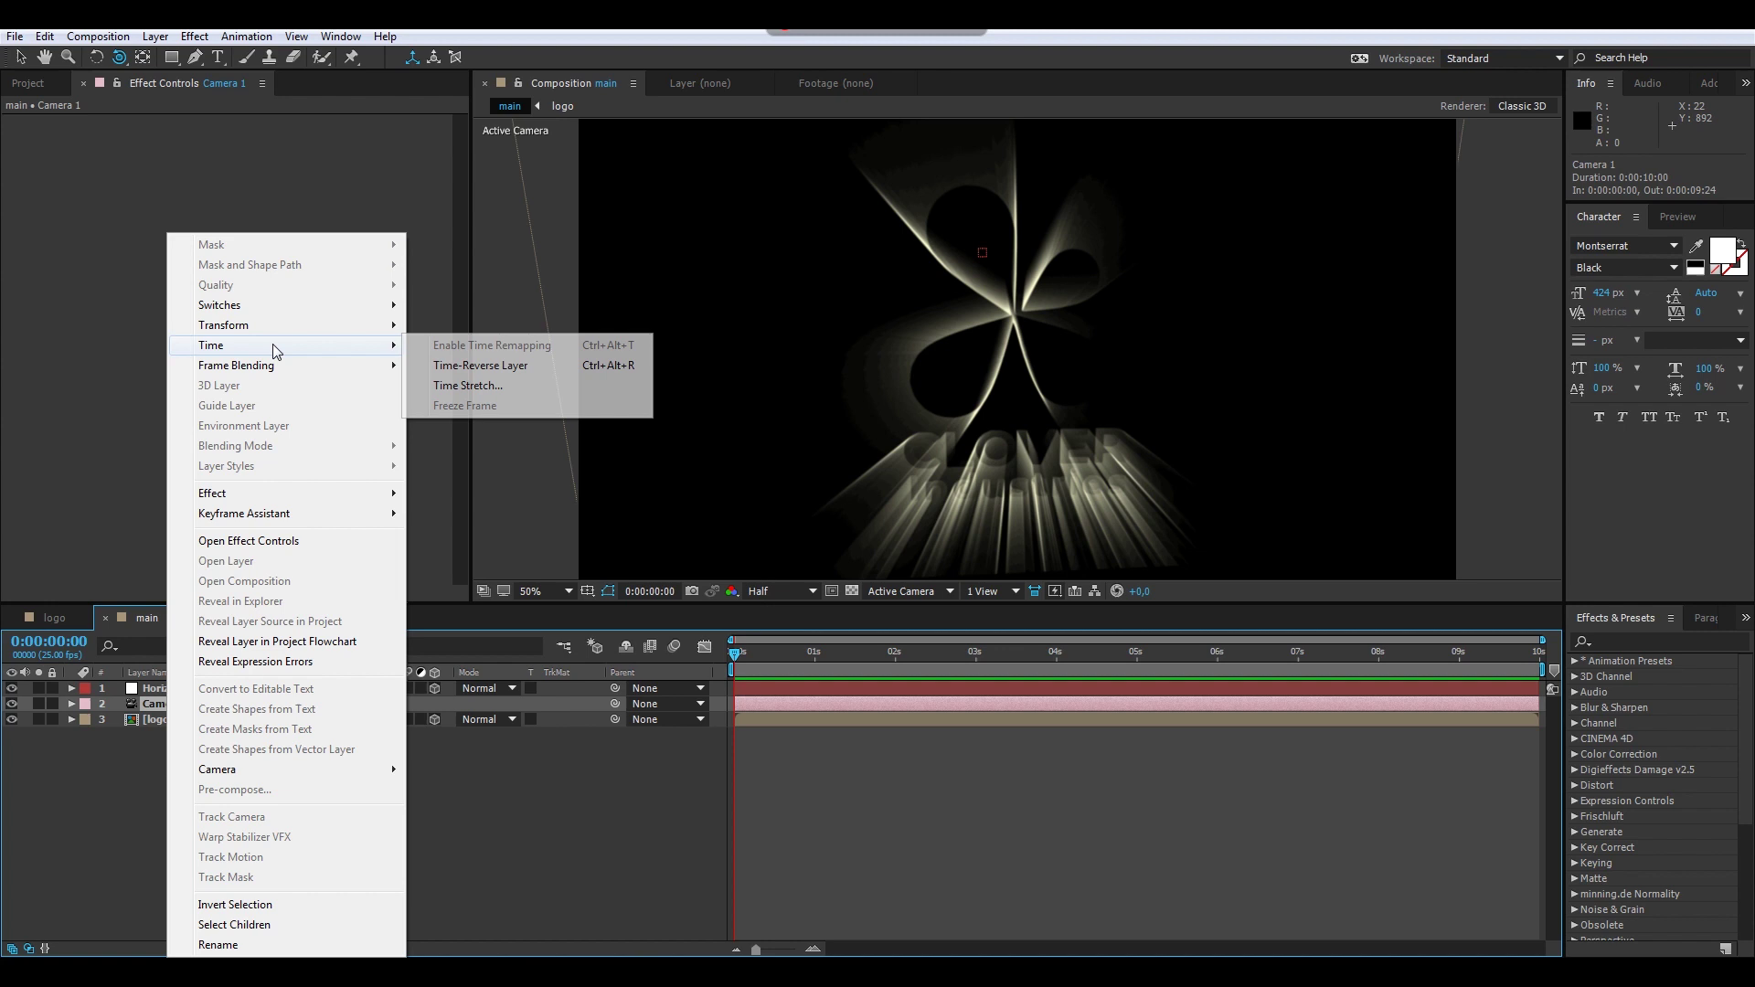
left_click(301, 539)
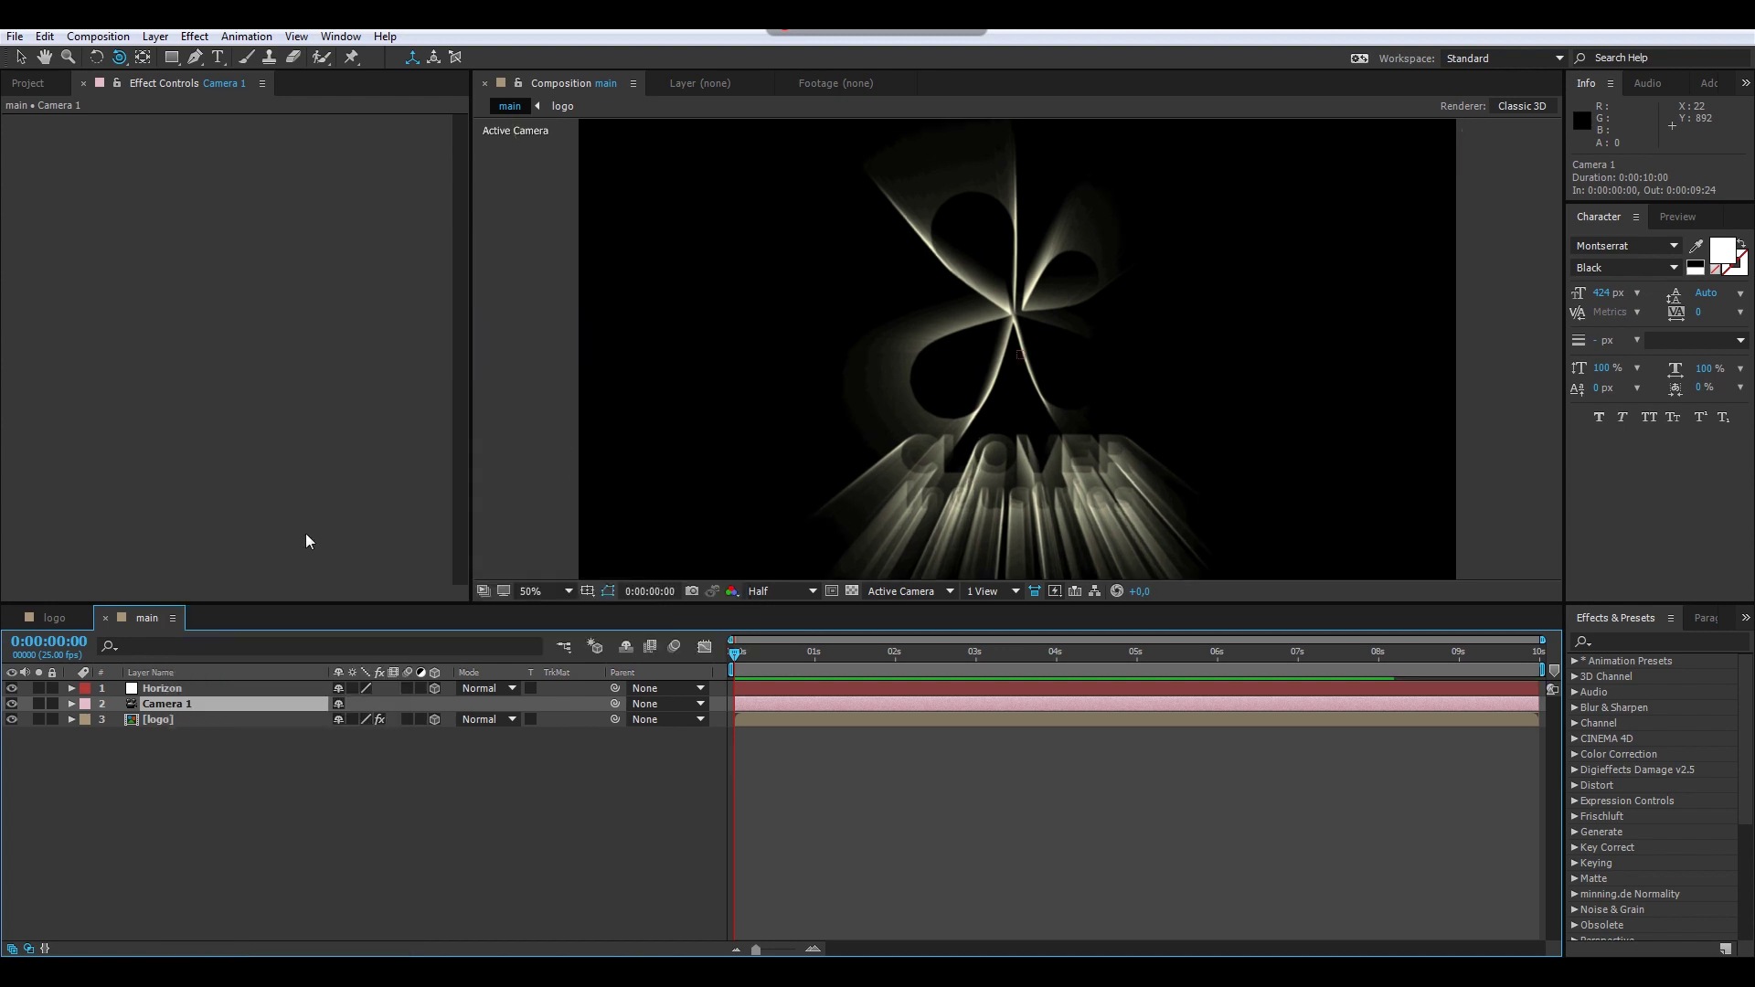
left_click(195, 720)
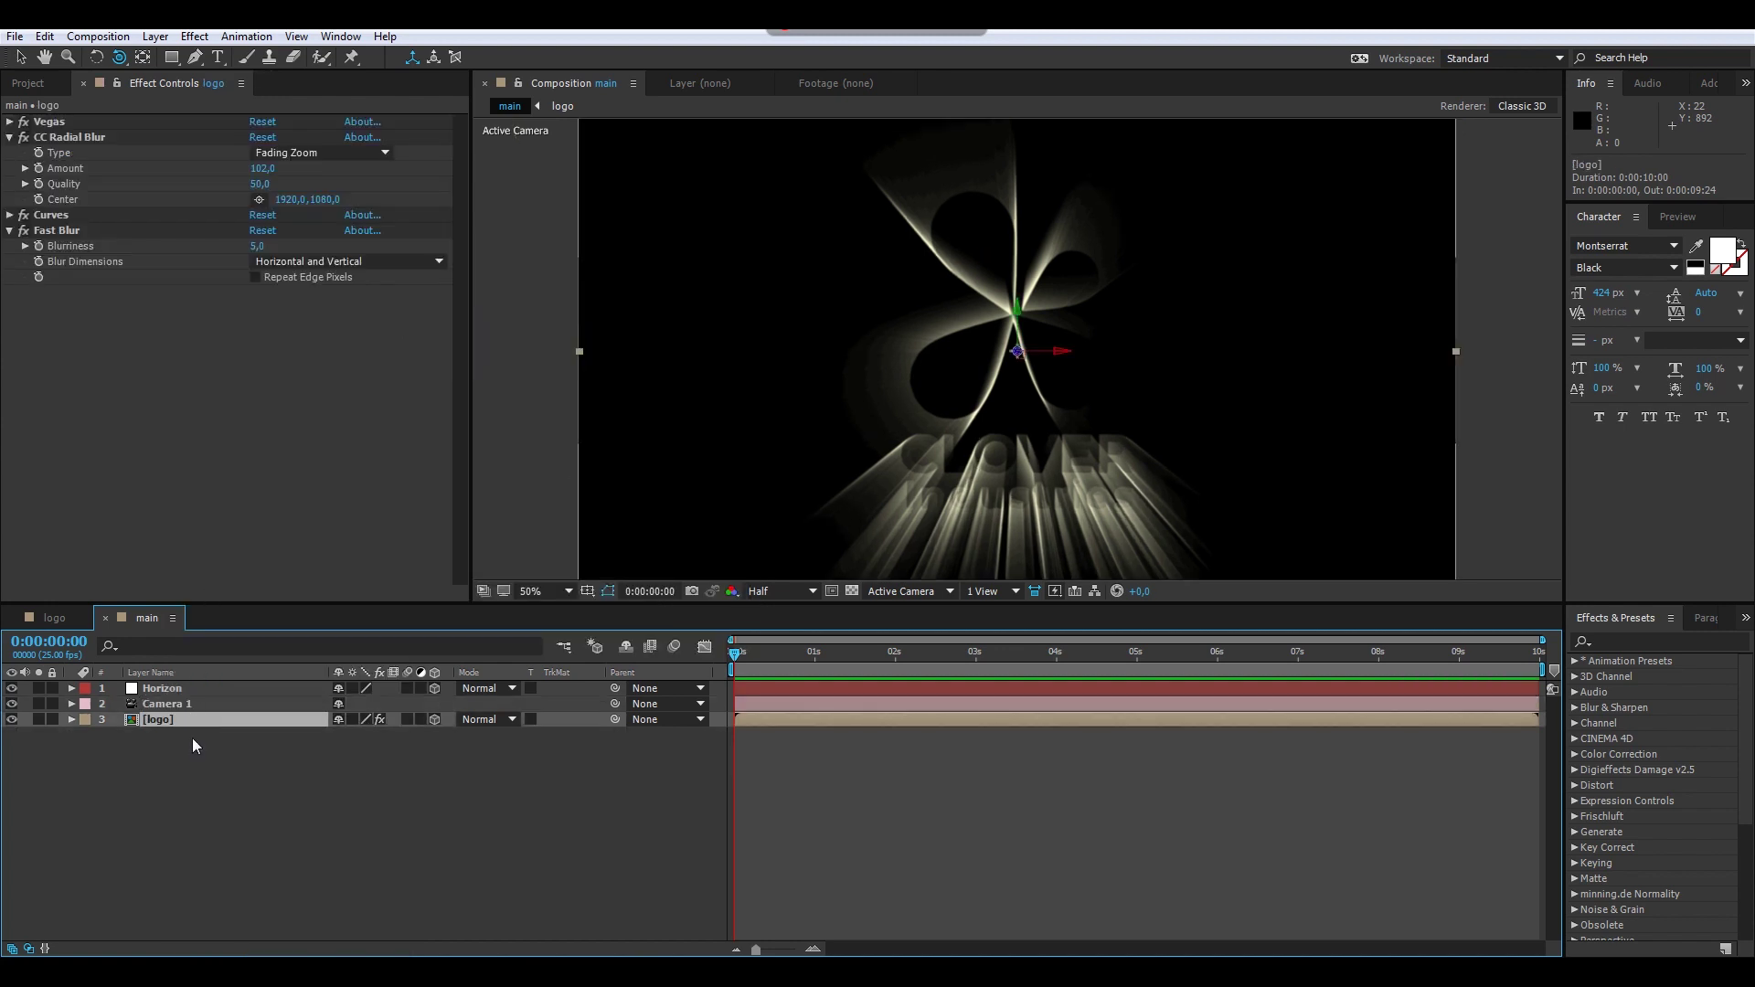
left_click(38, 199, "alt")
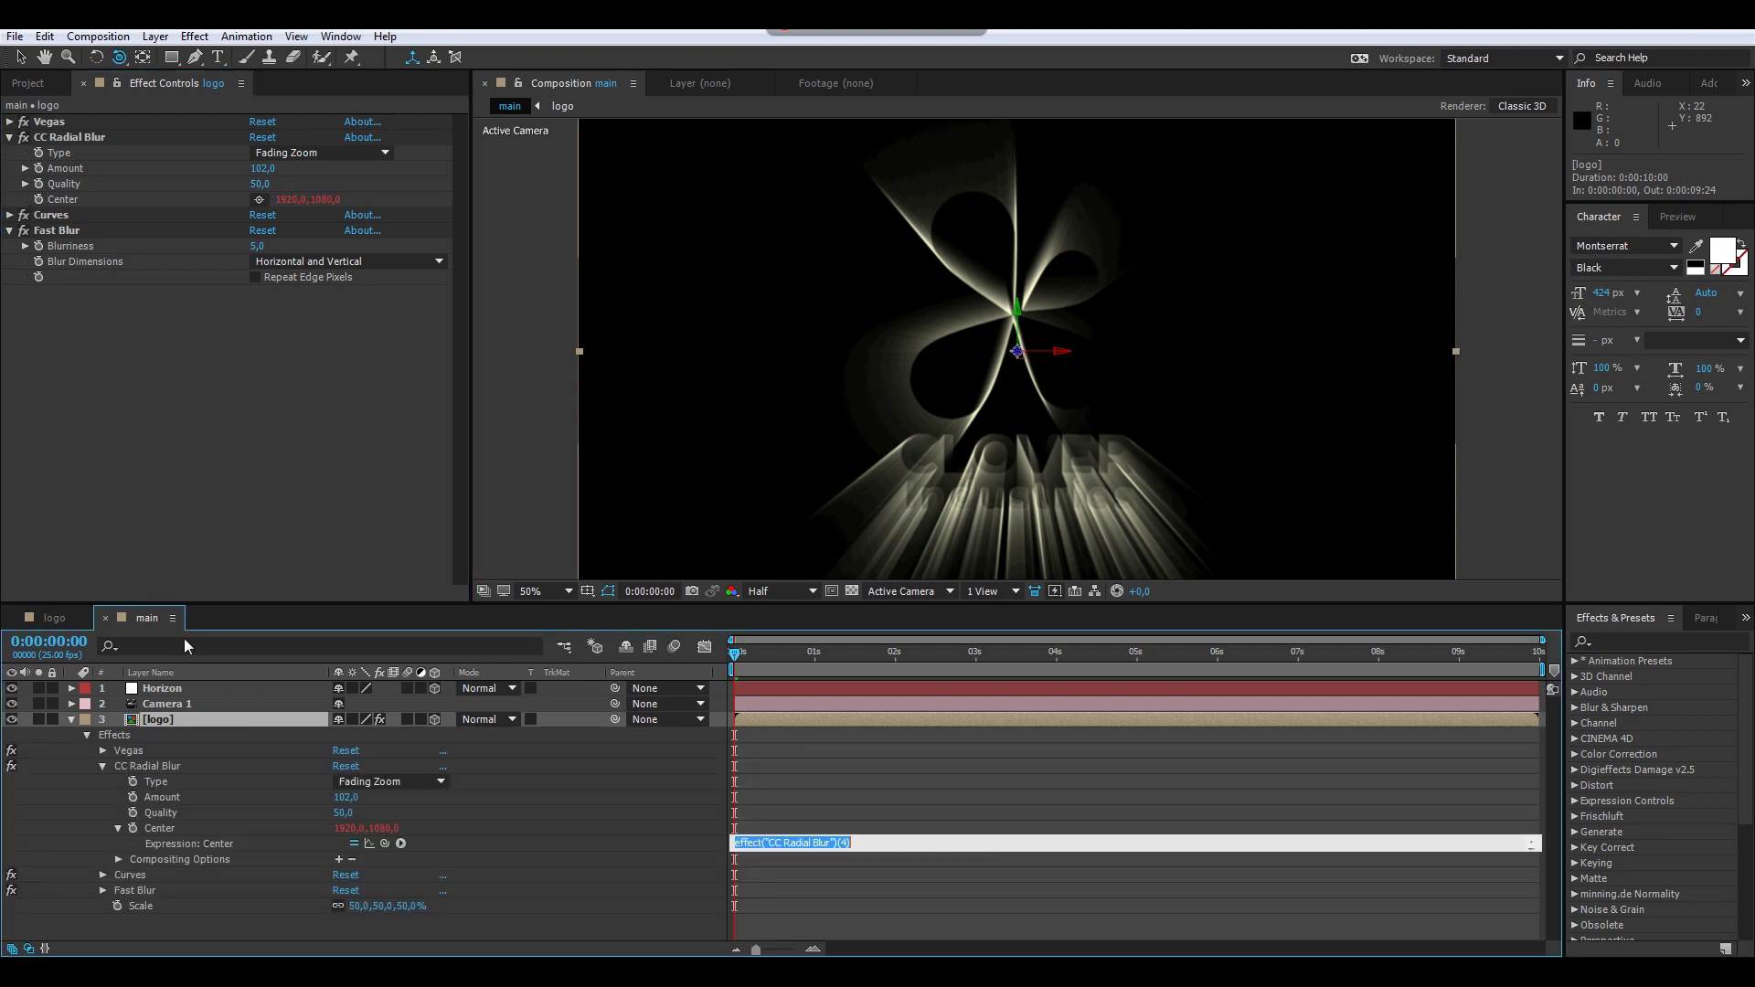
left_click(447, 932)
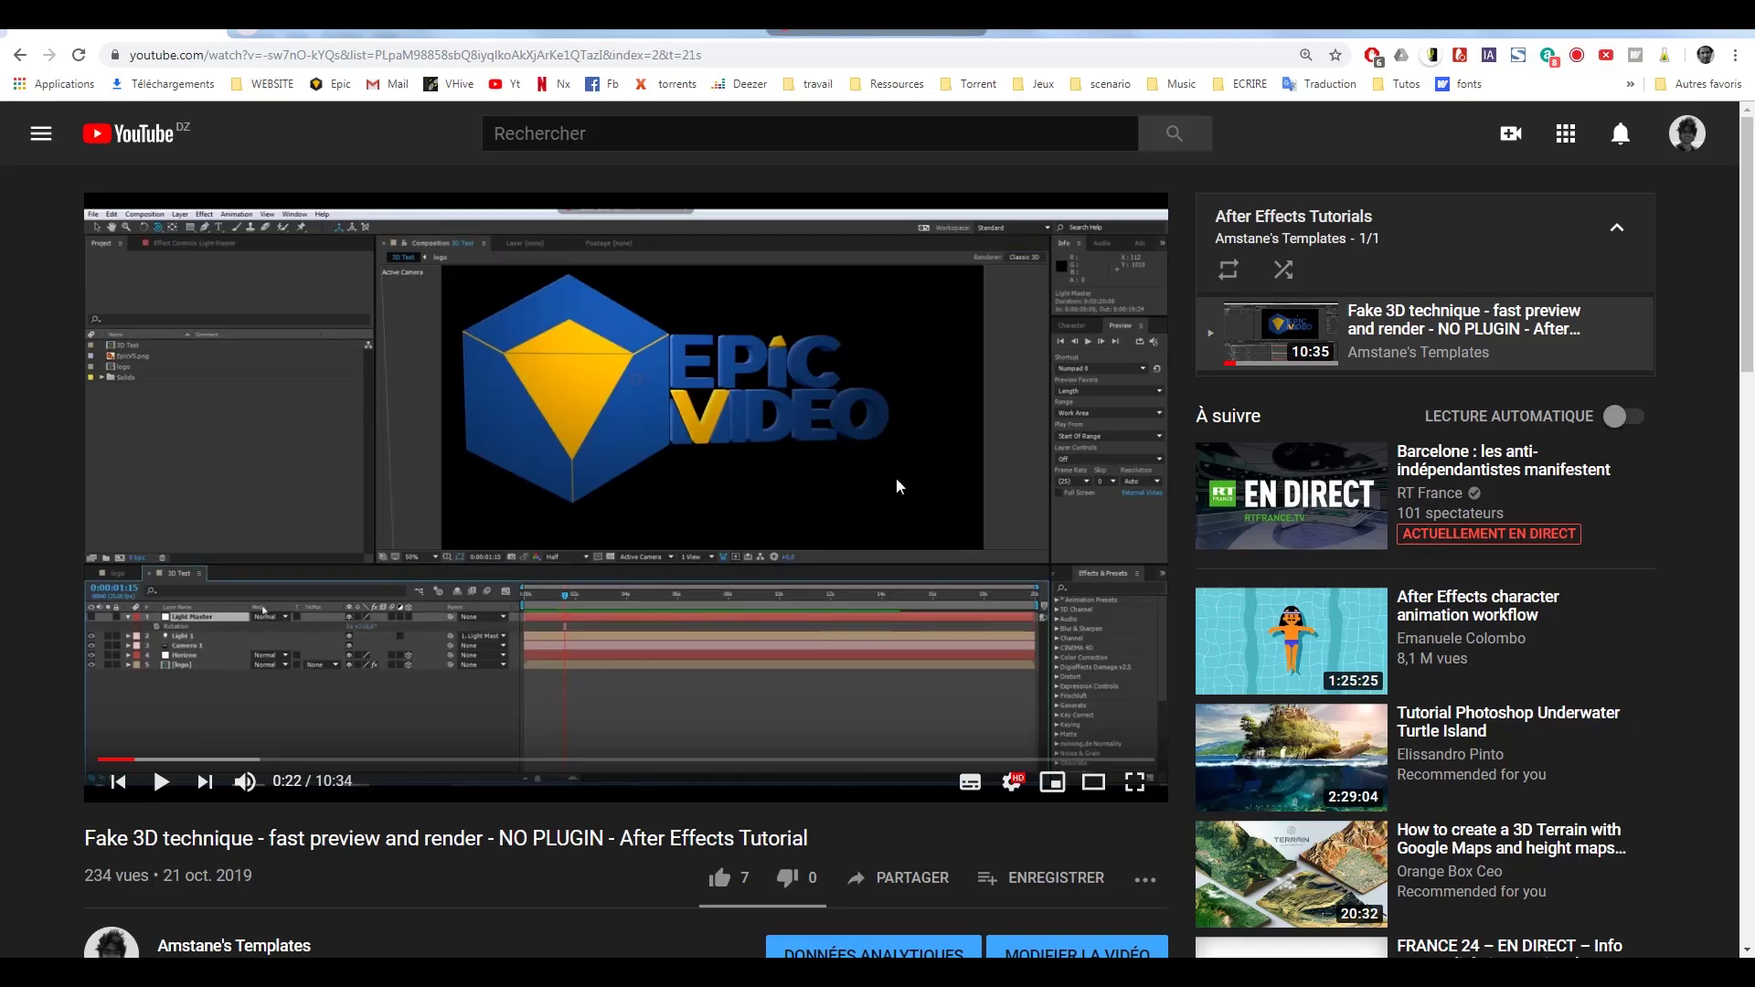
Step: Copy the three-line Horizon position expression from the tutorial's expanded video description
scroll(900, 486, "down", 4)
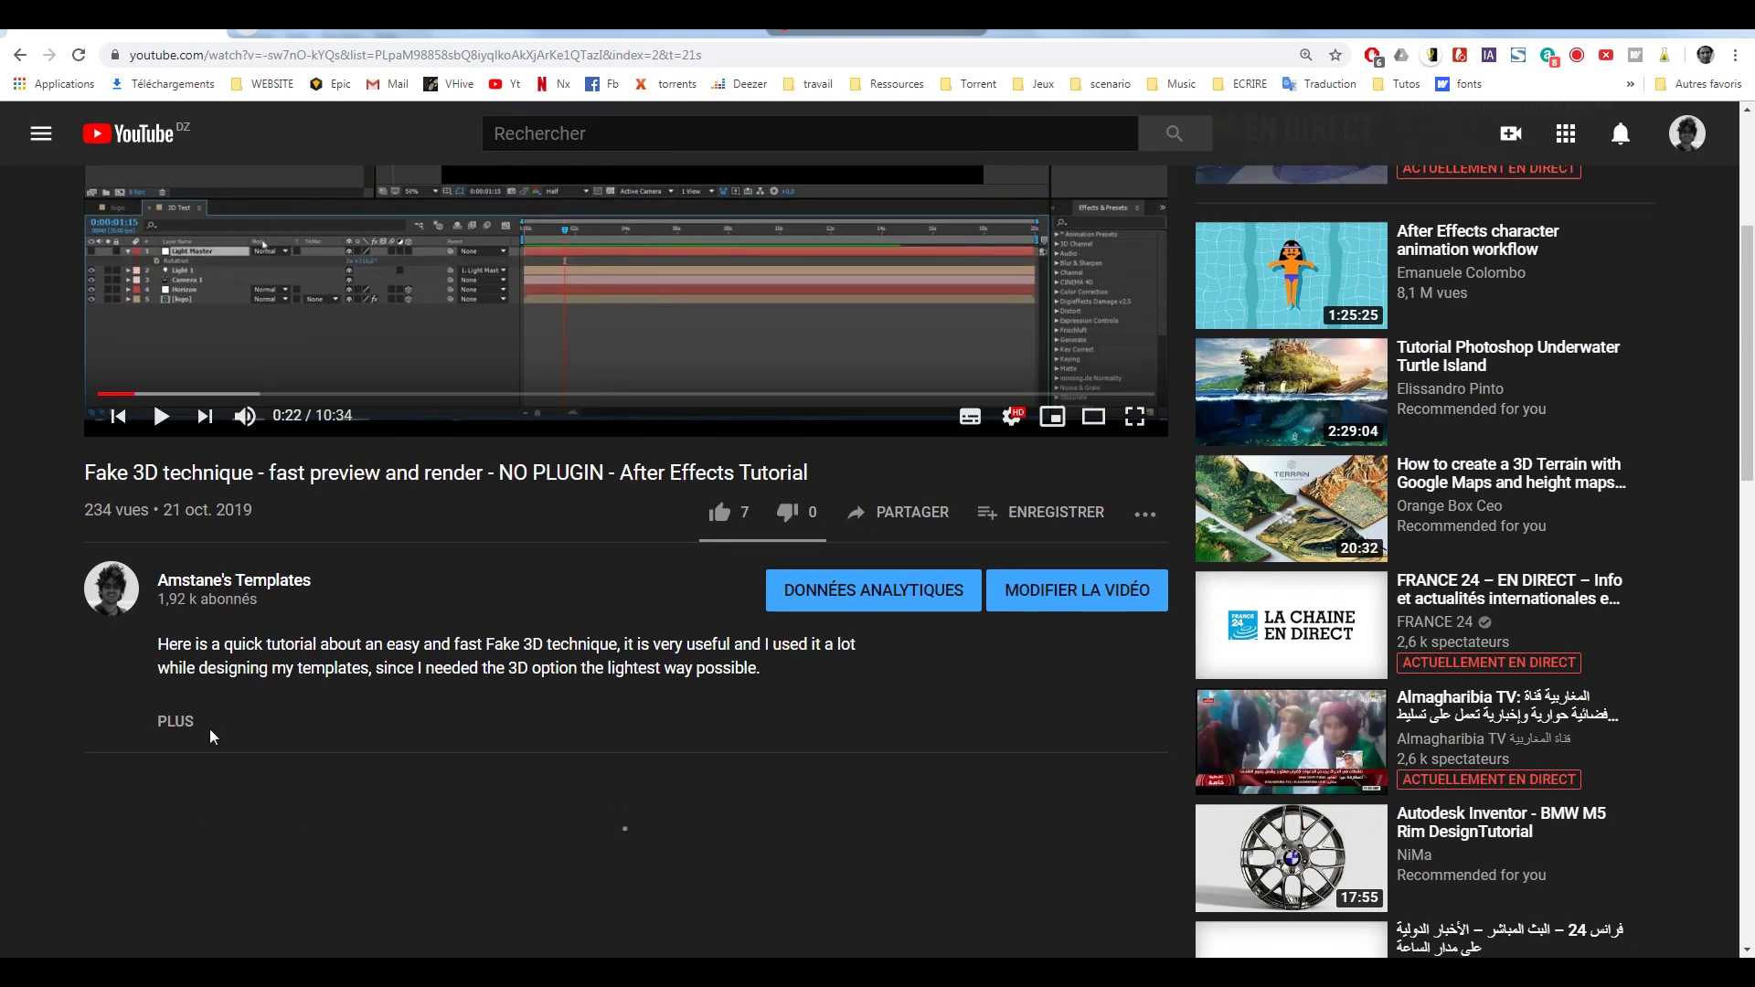
left_click(178, 722)
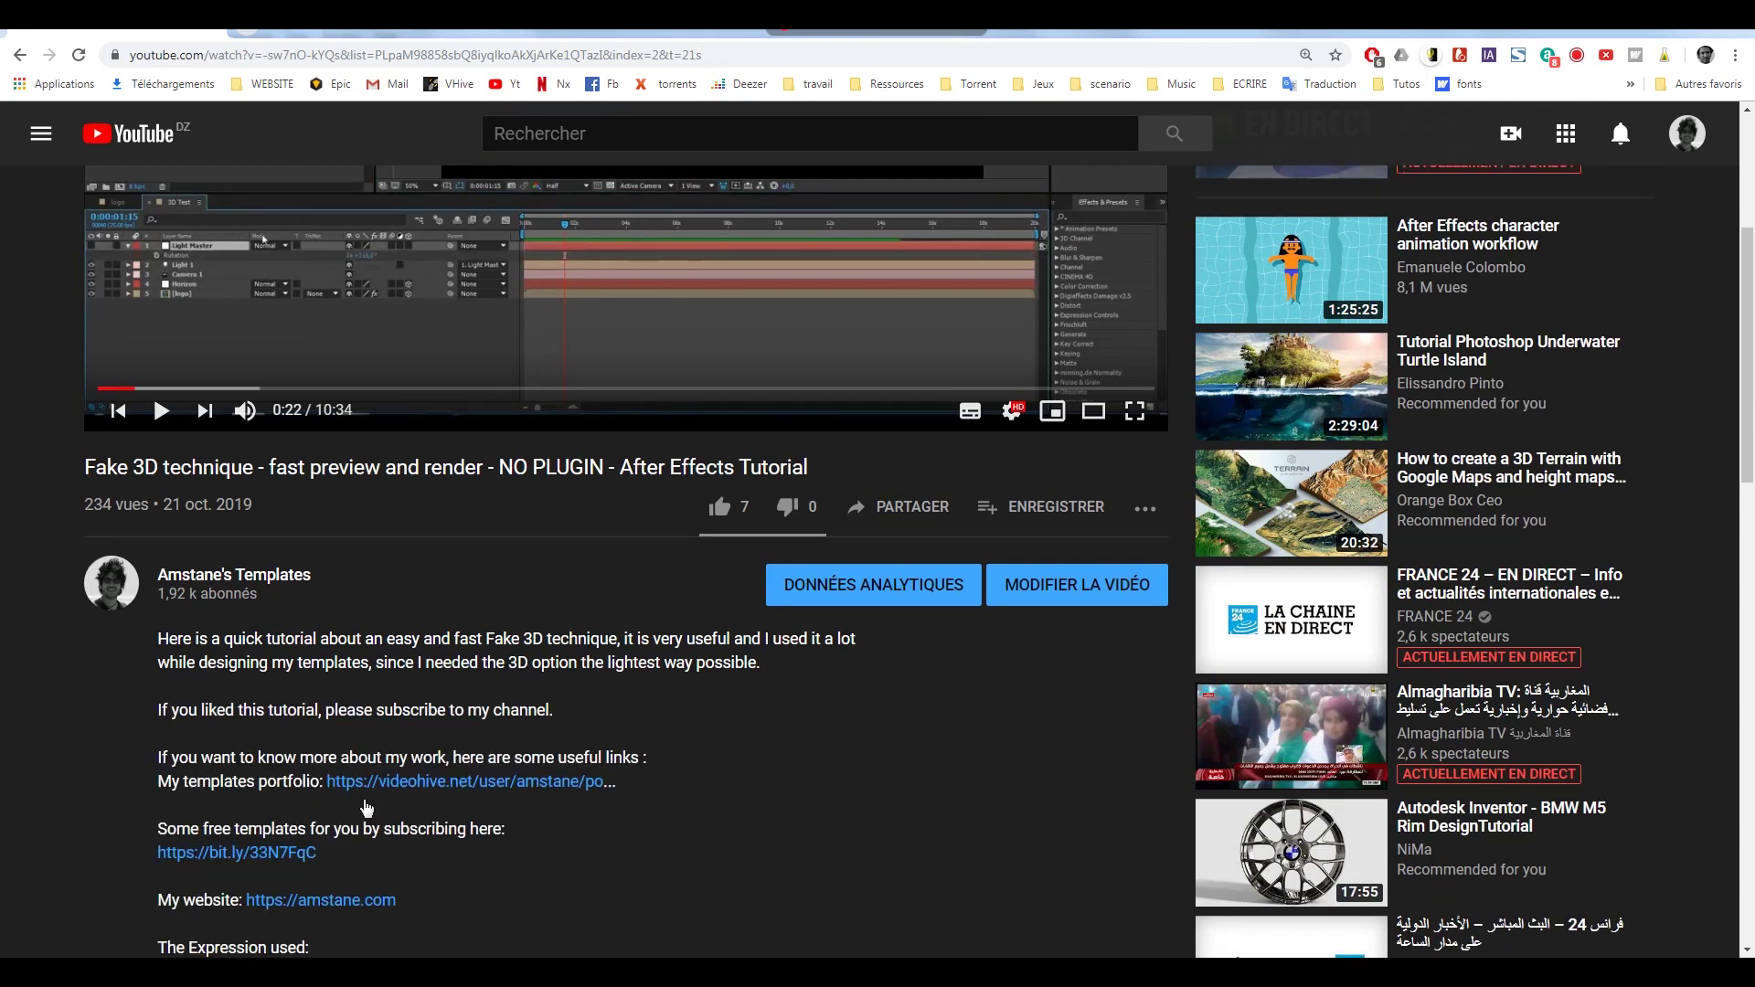
scroll(270, 806, "down", 3)
left_click_drag(196, 746, 145, 713)
key("ctrl+c")
right_click(205, 703)
left_click(242, 720)
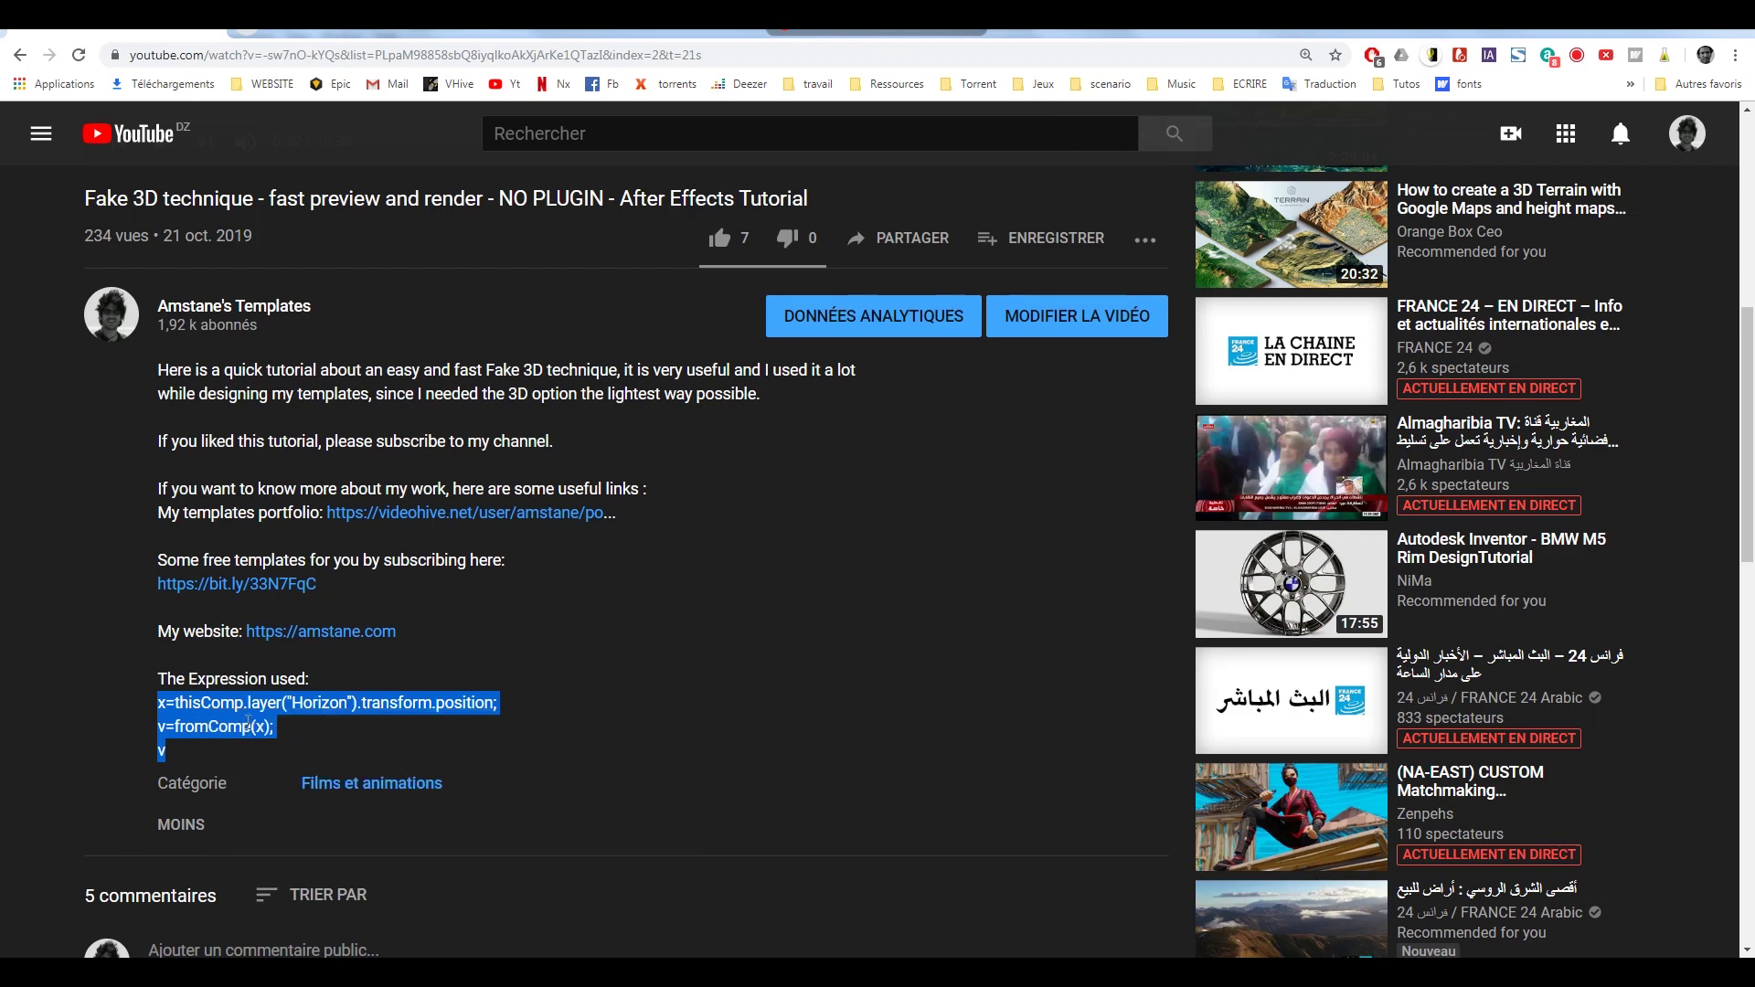
scroll(617, 398, "up", 3)
scroll(617, 398, "up", 1)
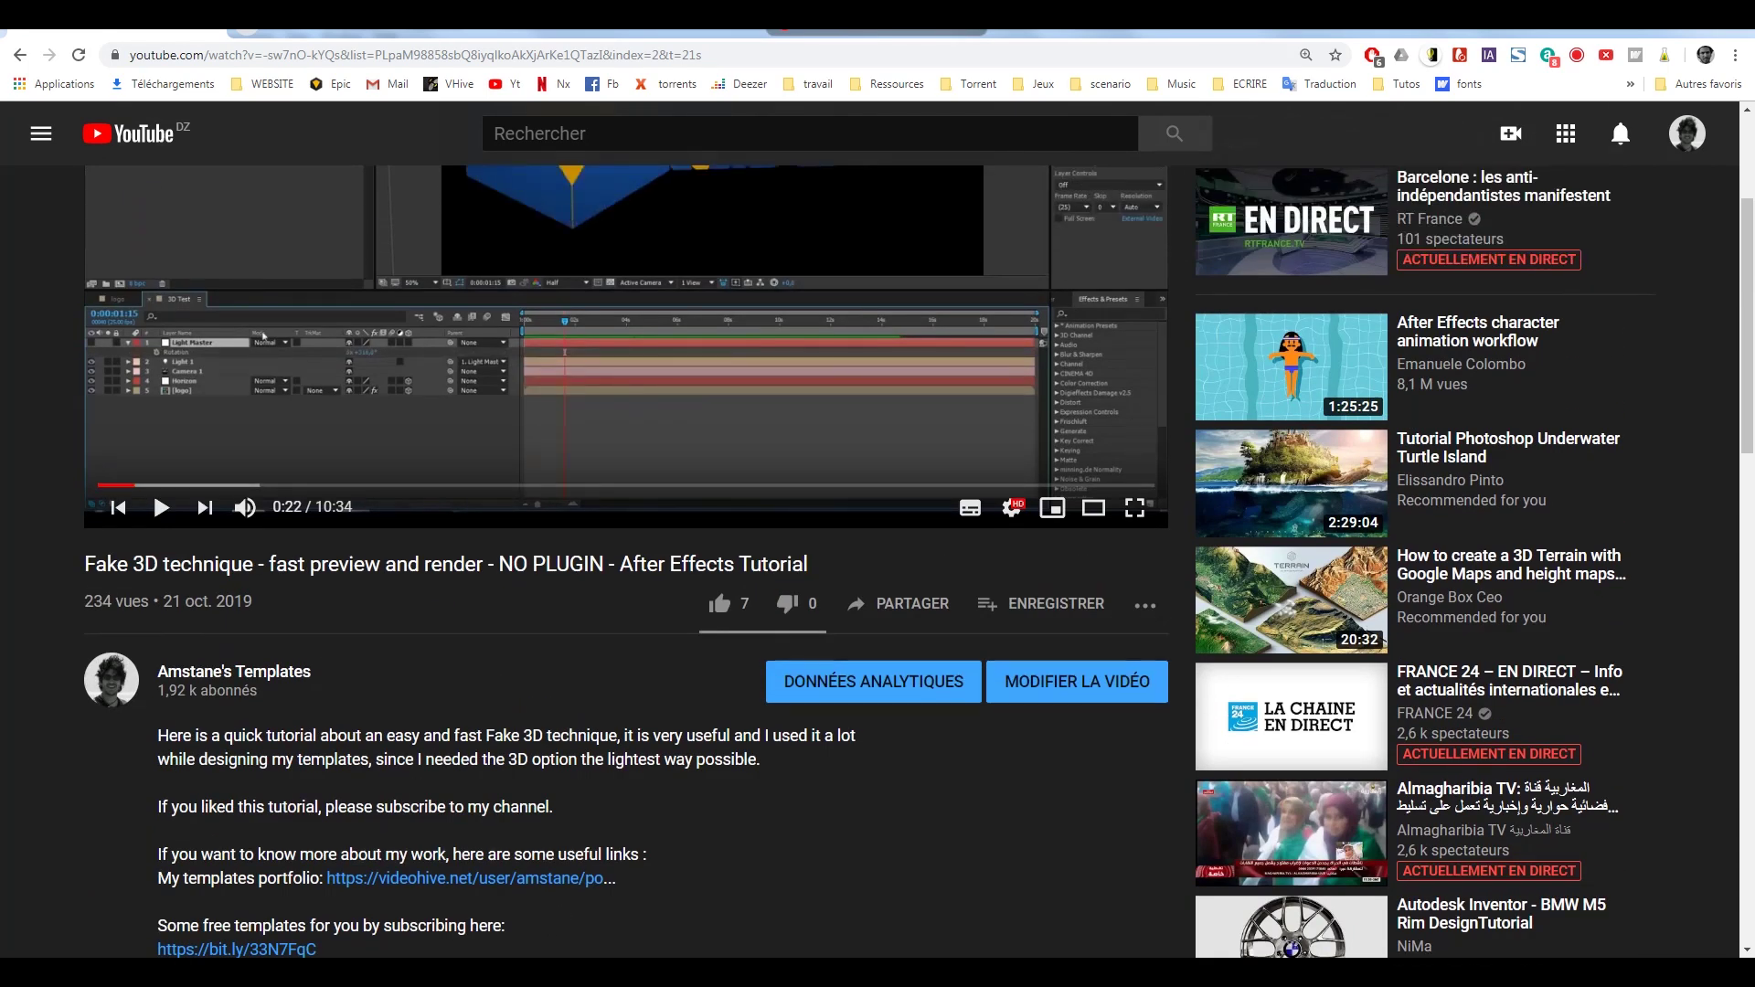
Step: Paste the copied Horizon expression into the CC Radial Blur Center expression and commit it
key("alt+Tab")
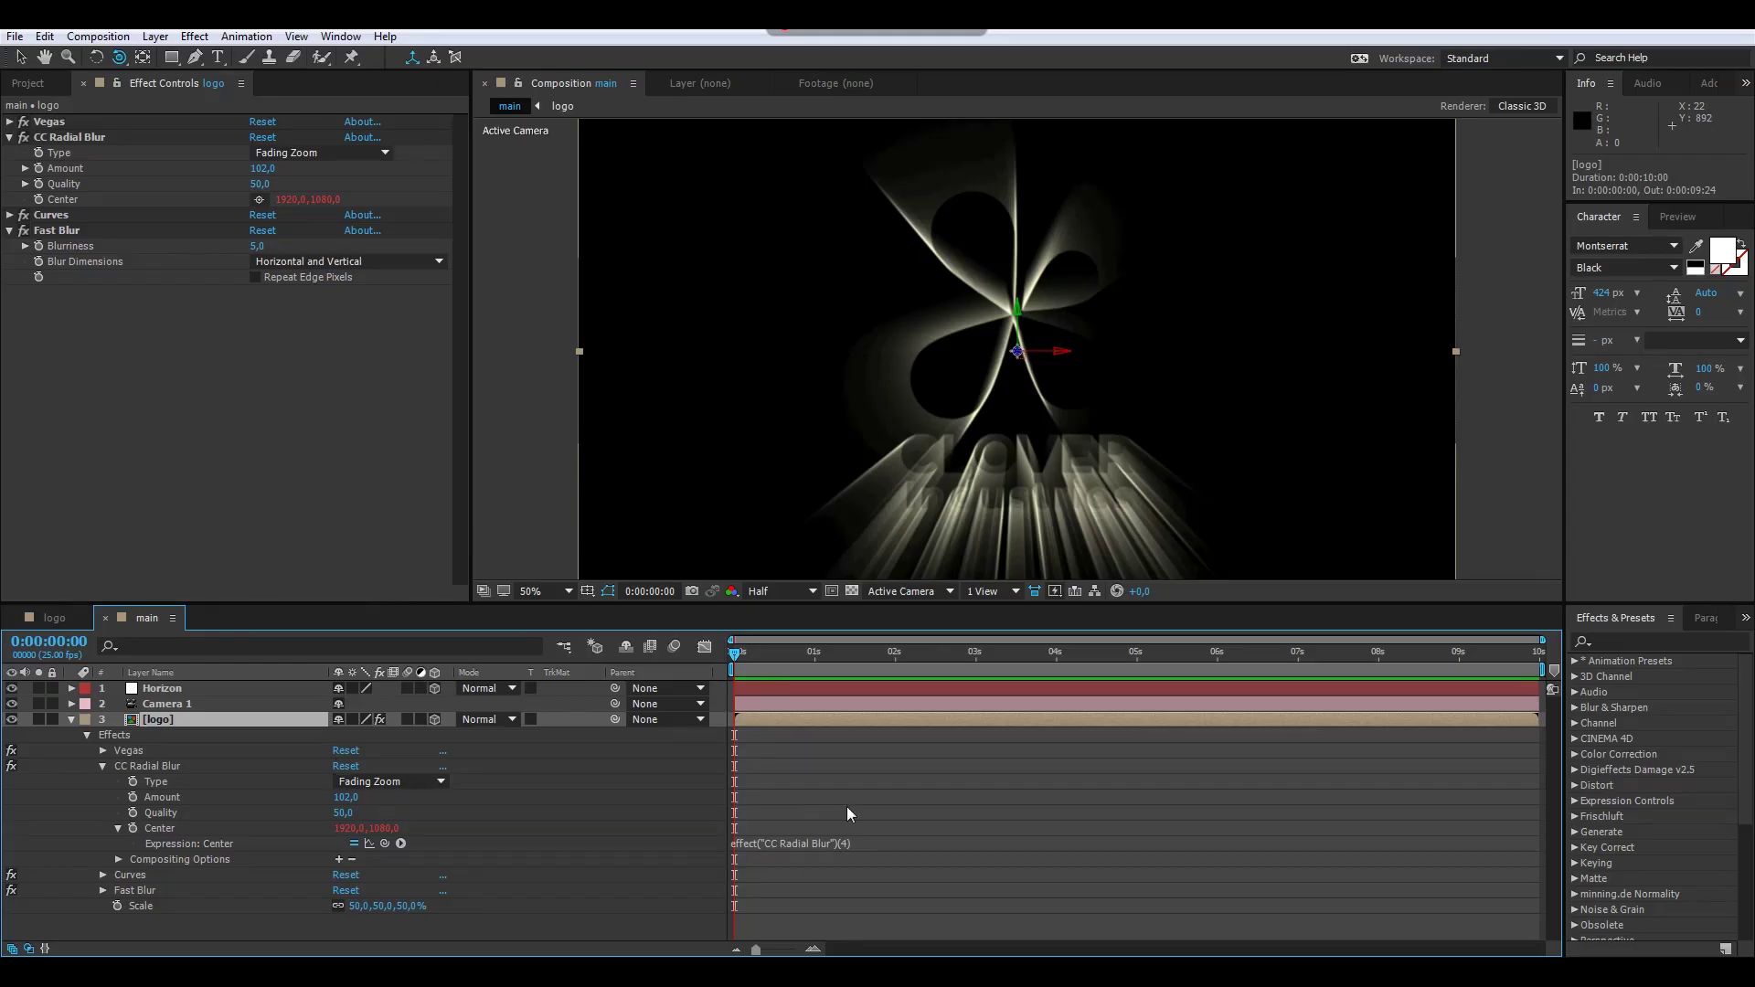
left_click(778, 841)
type("v")
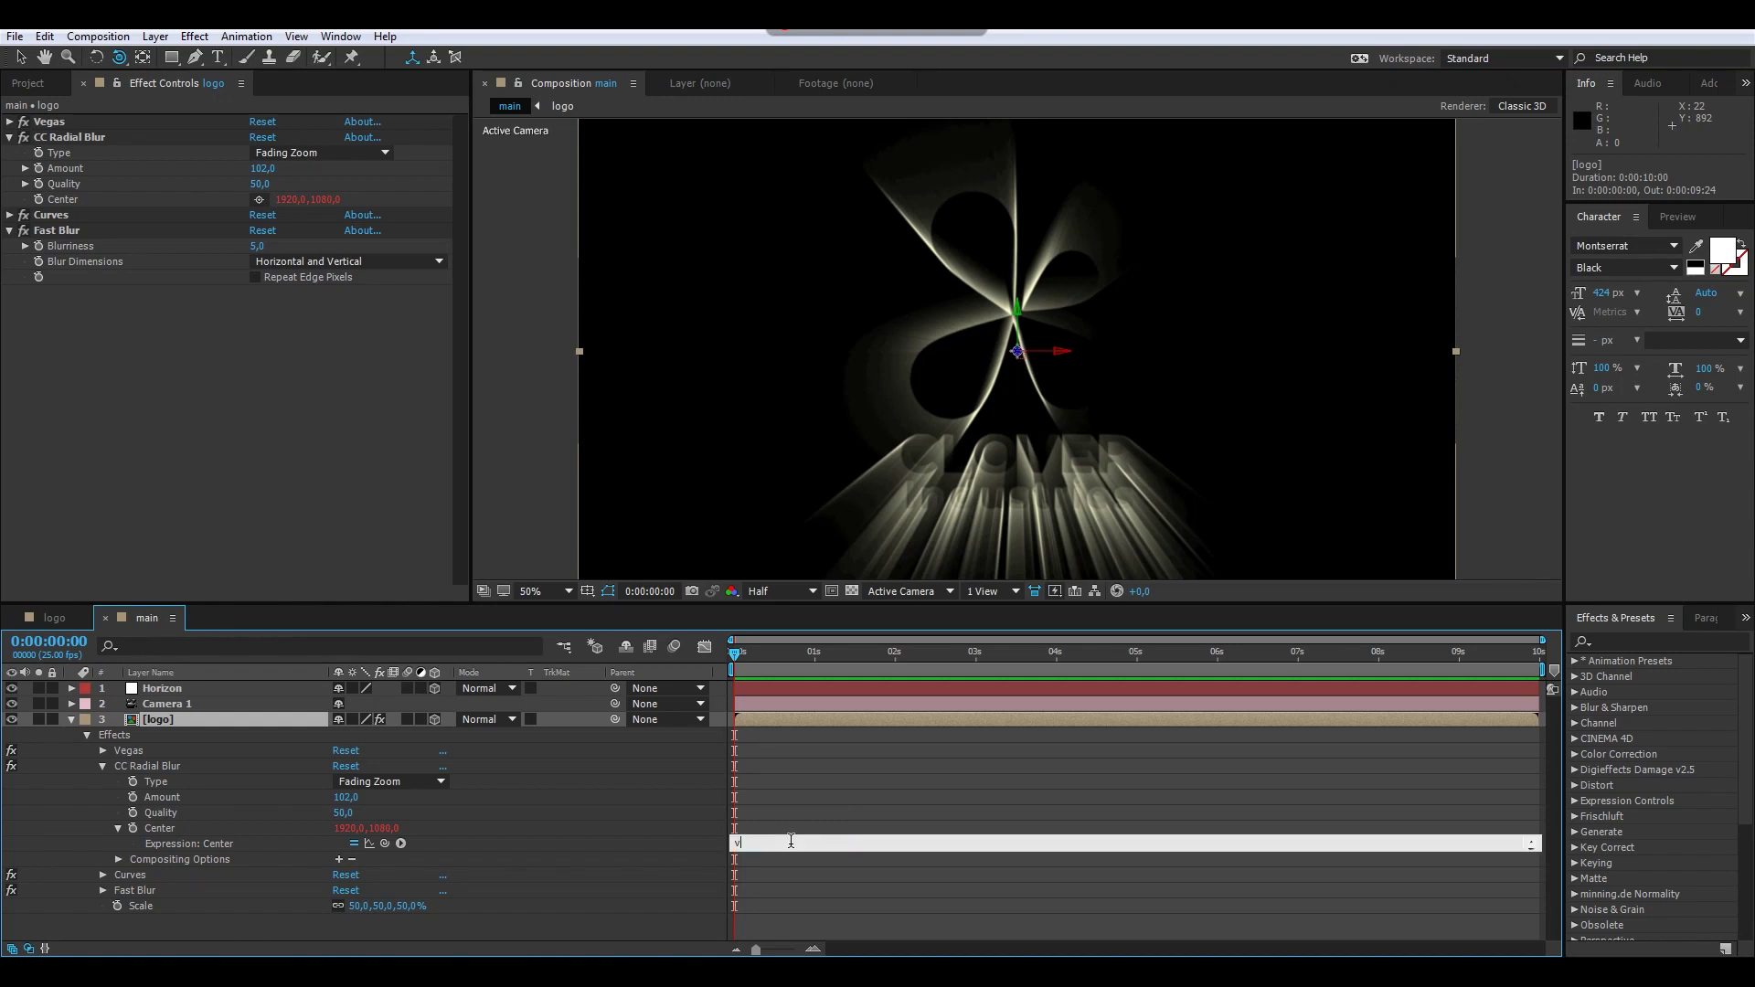
key("ctrl+v")
key("ctrl+a")
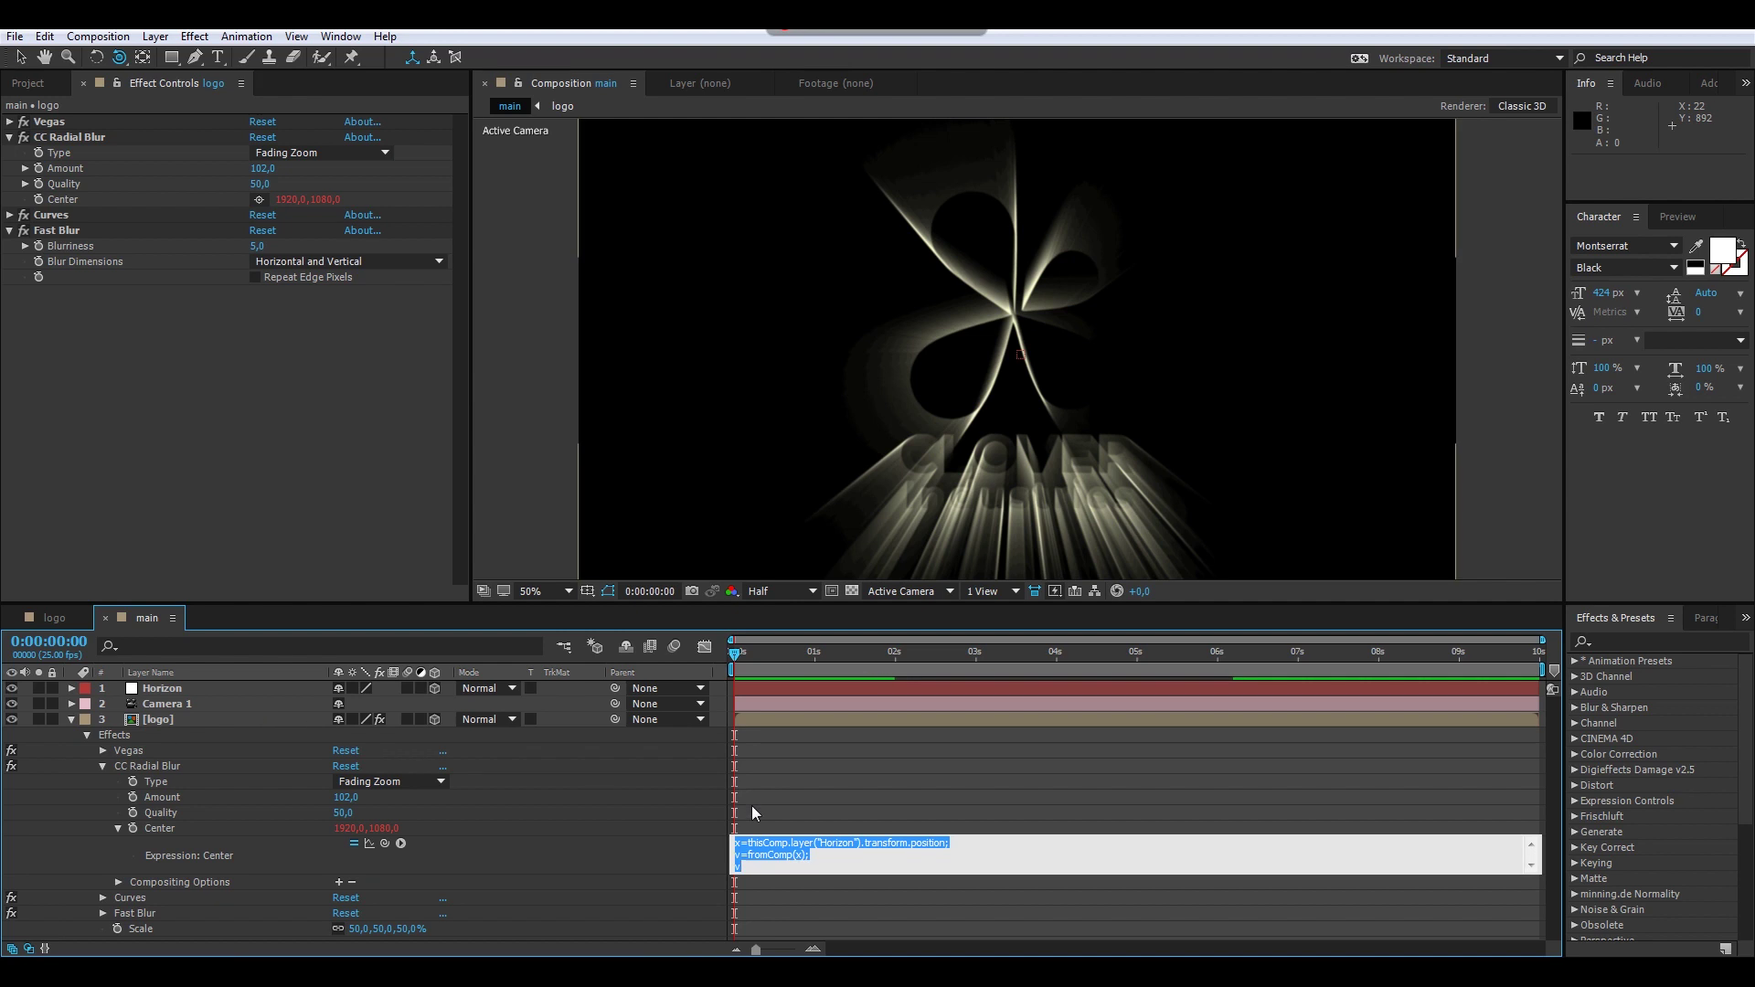
left_click(174, 693)
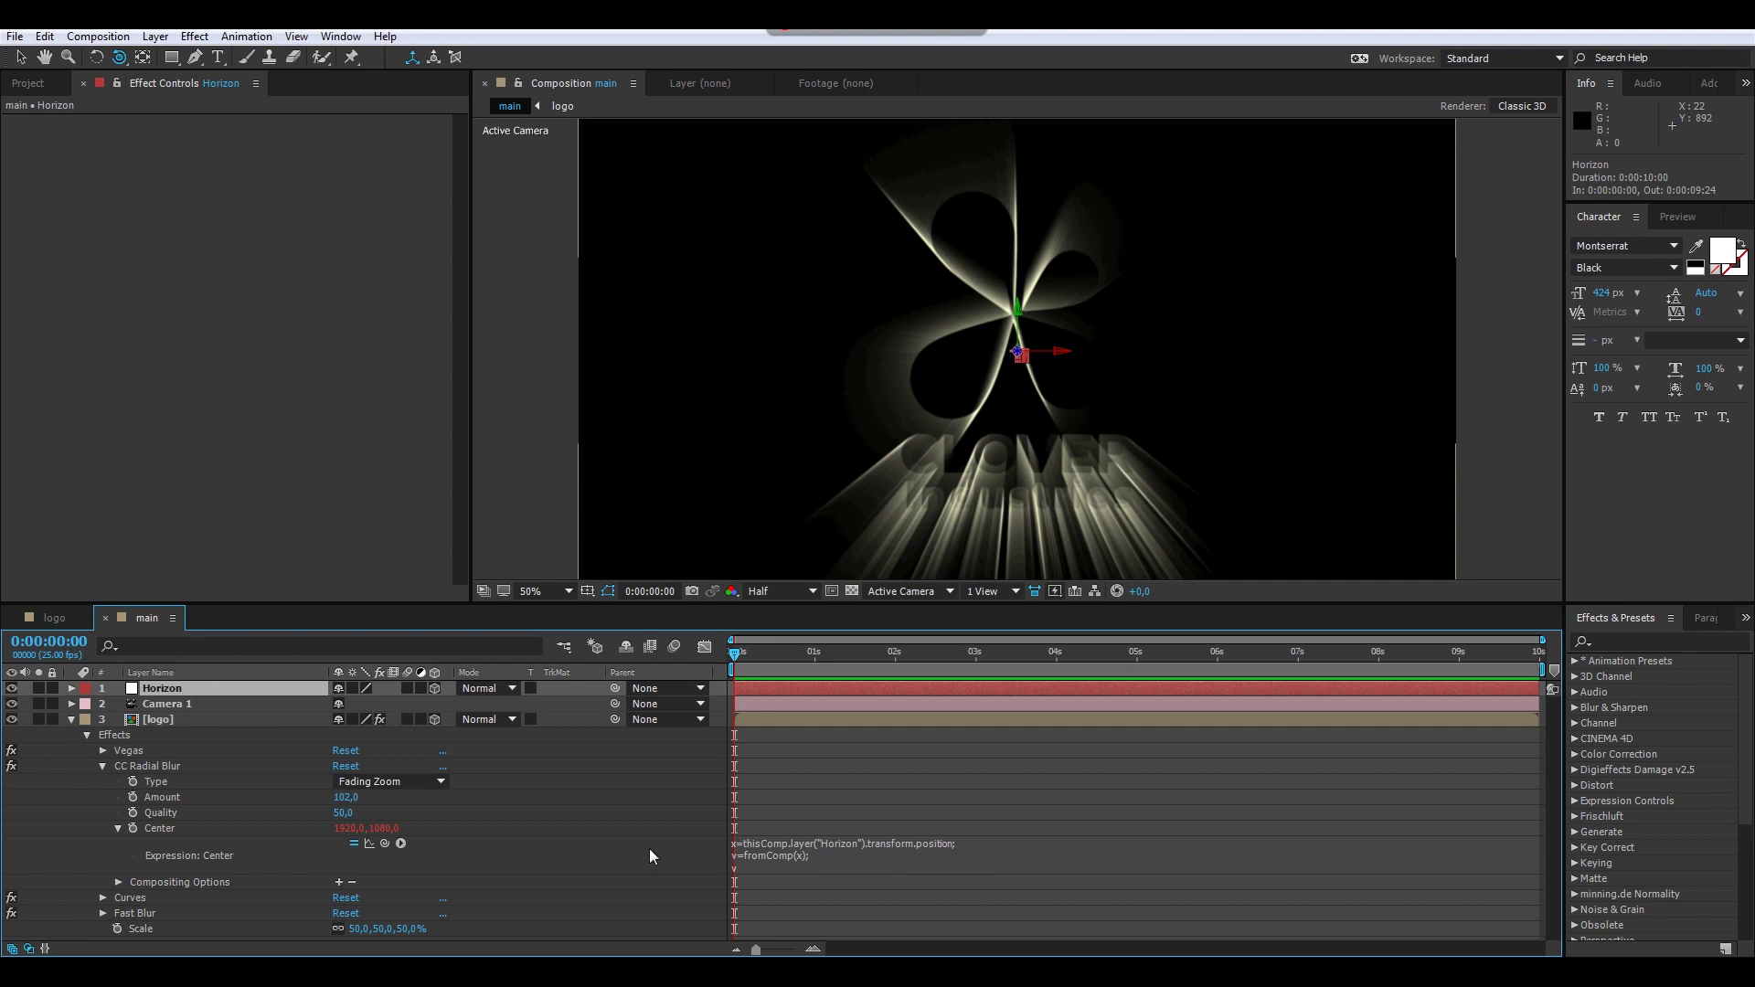
Step: Check the Horizon layer's position, then collapse the logo layer's properties
left_click(710, 846)
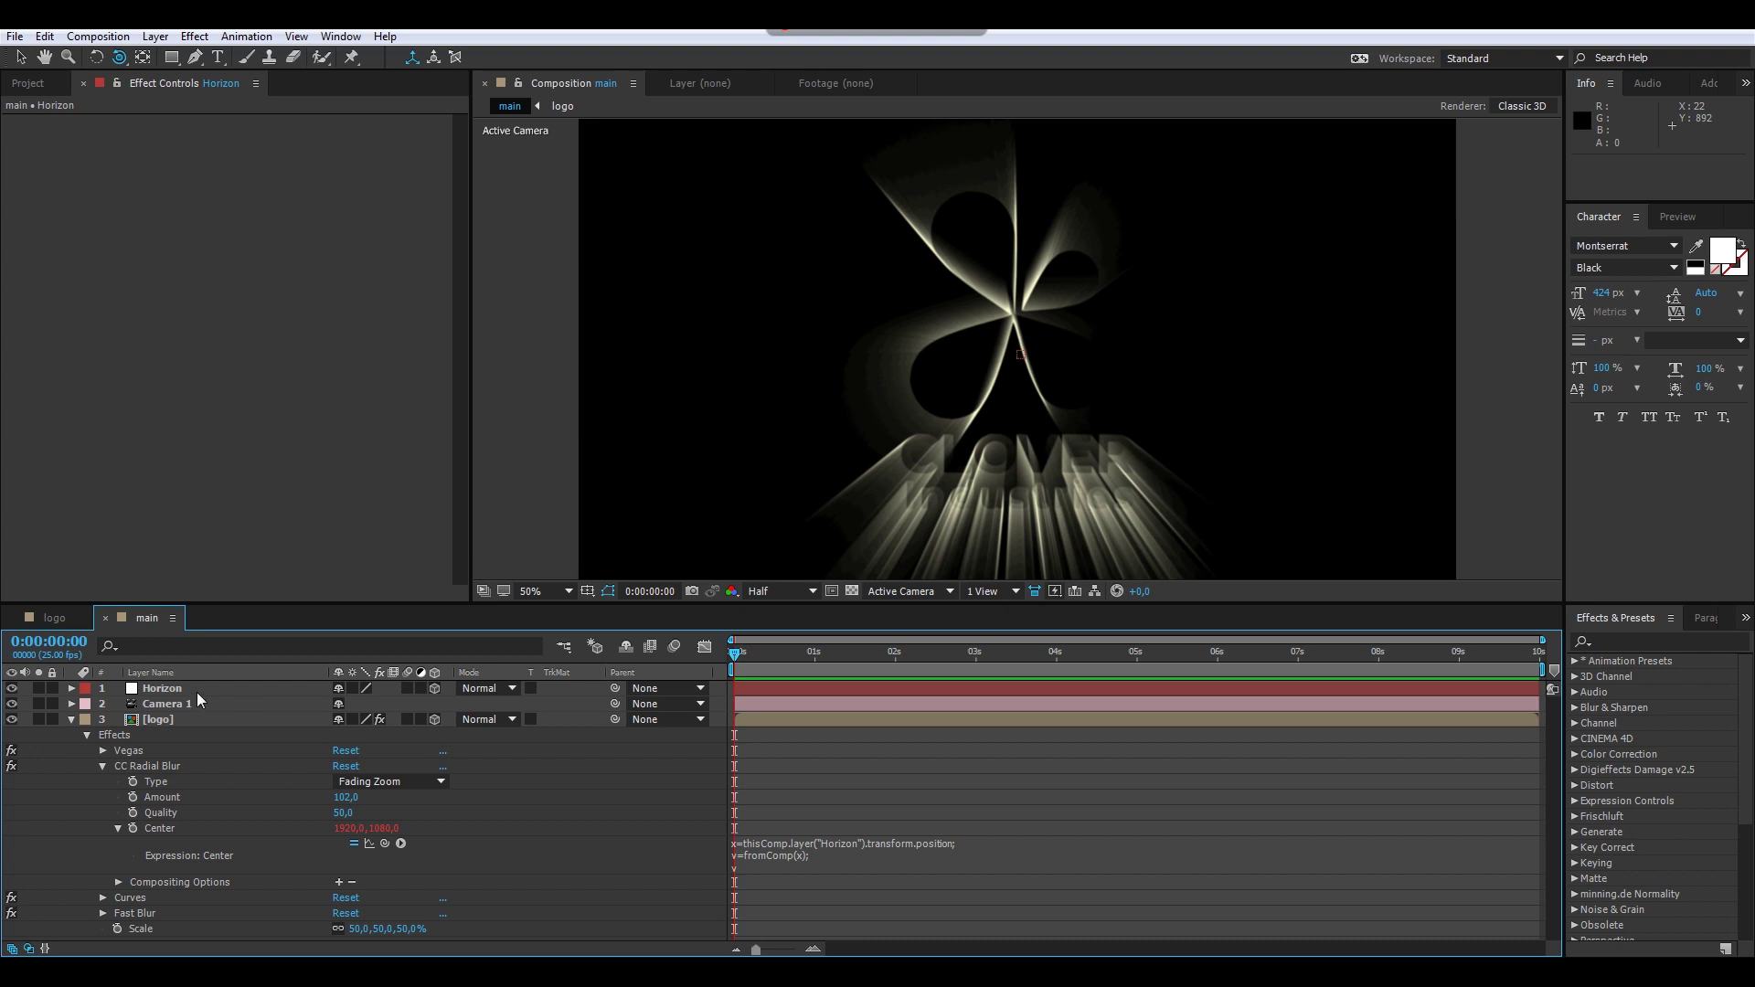
left_click(149, 690)
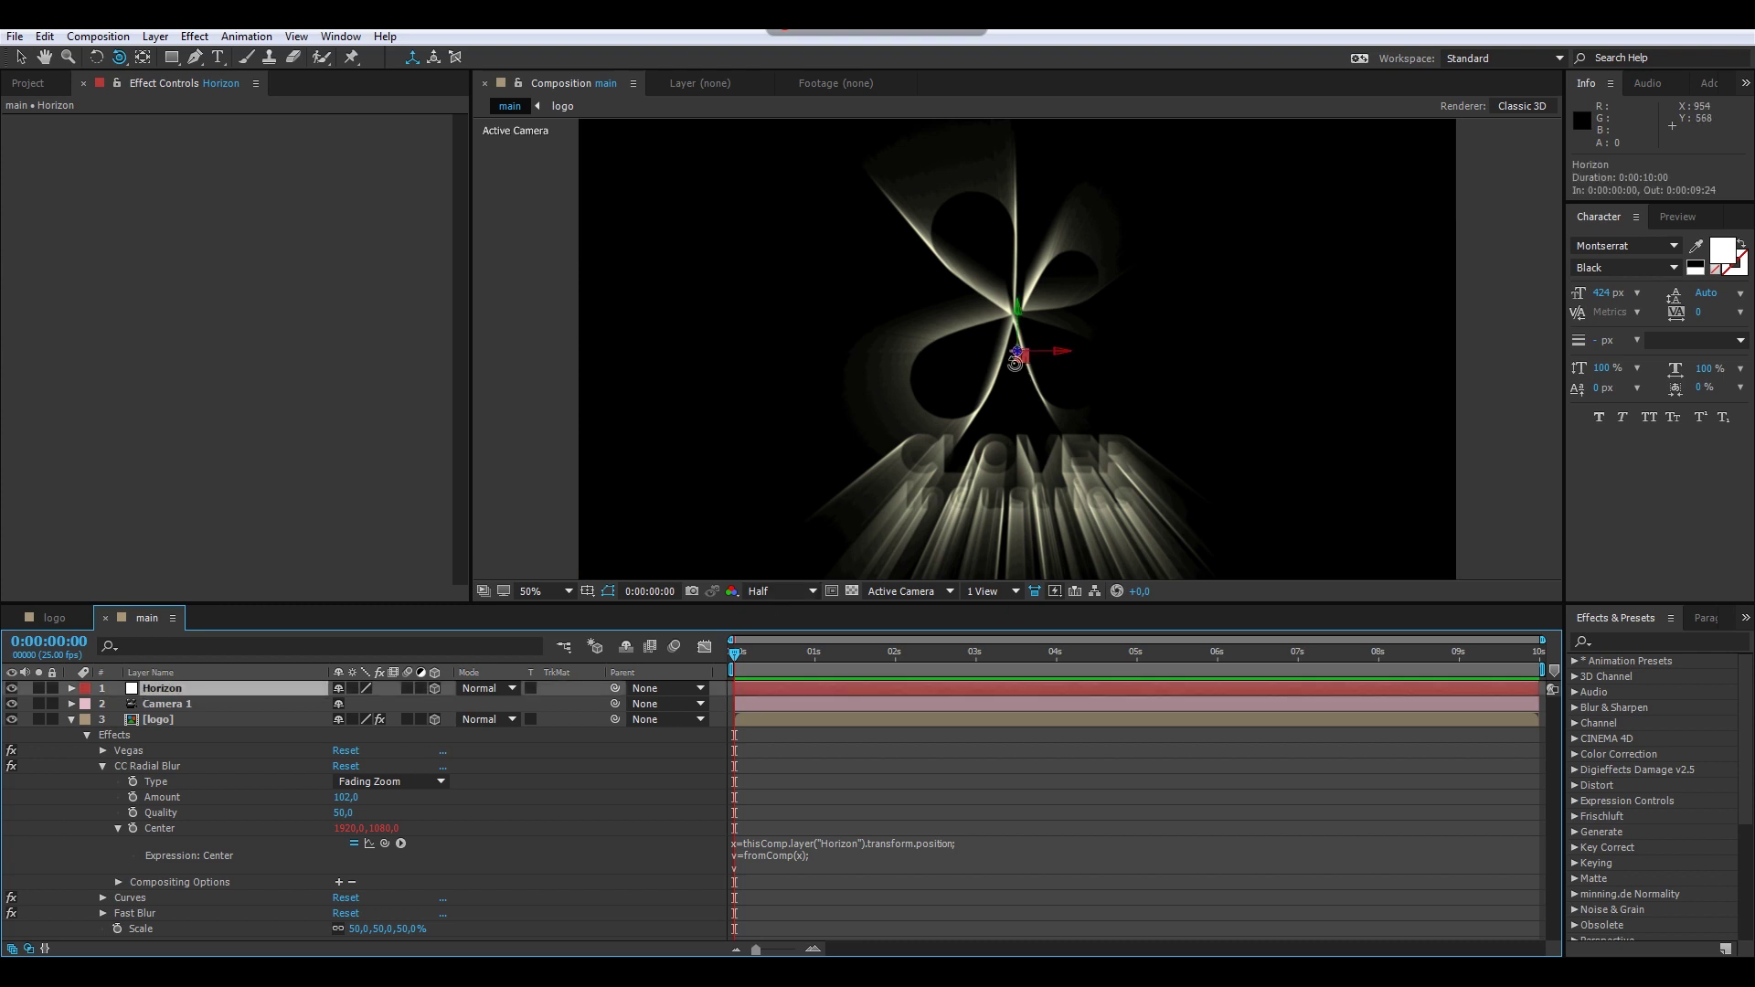
left_click(167, 721)
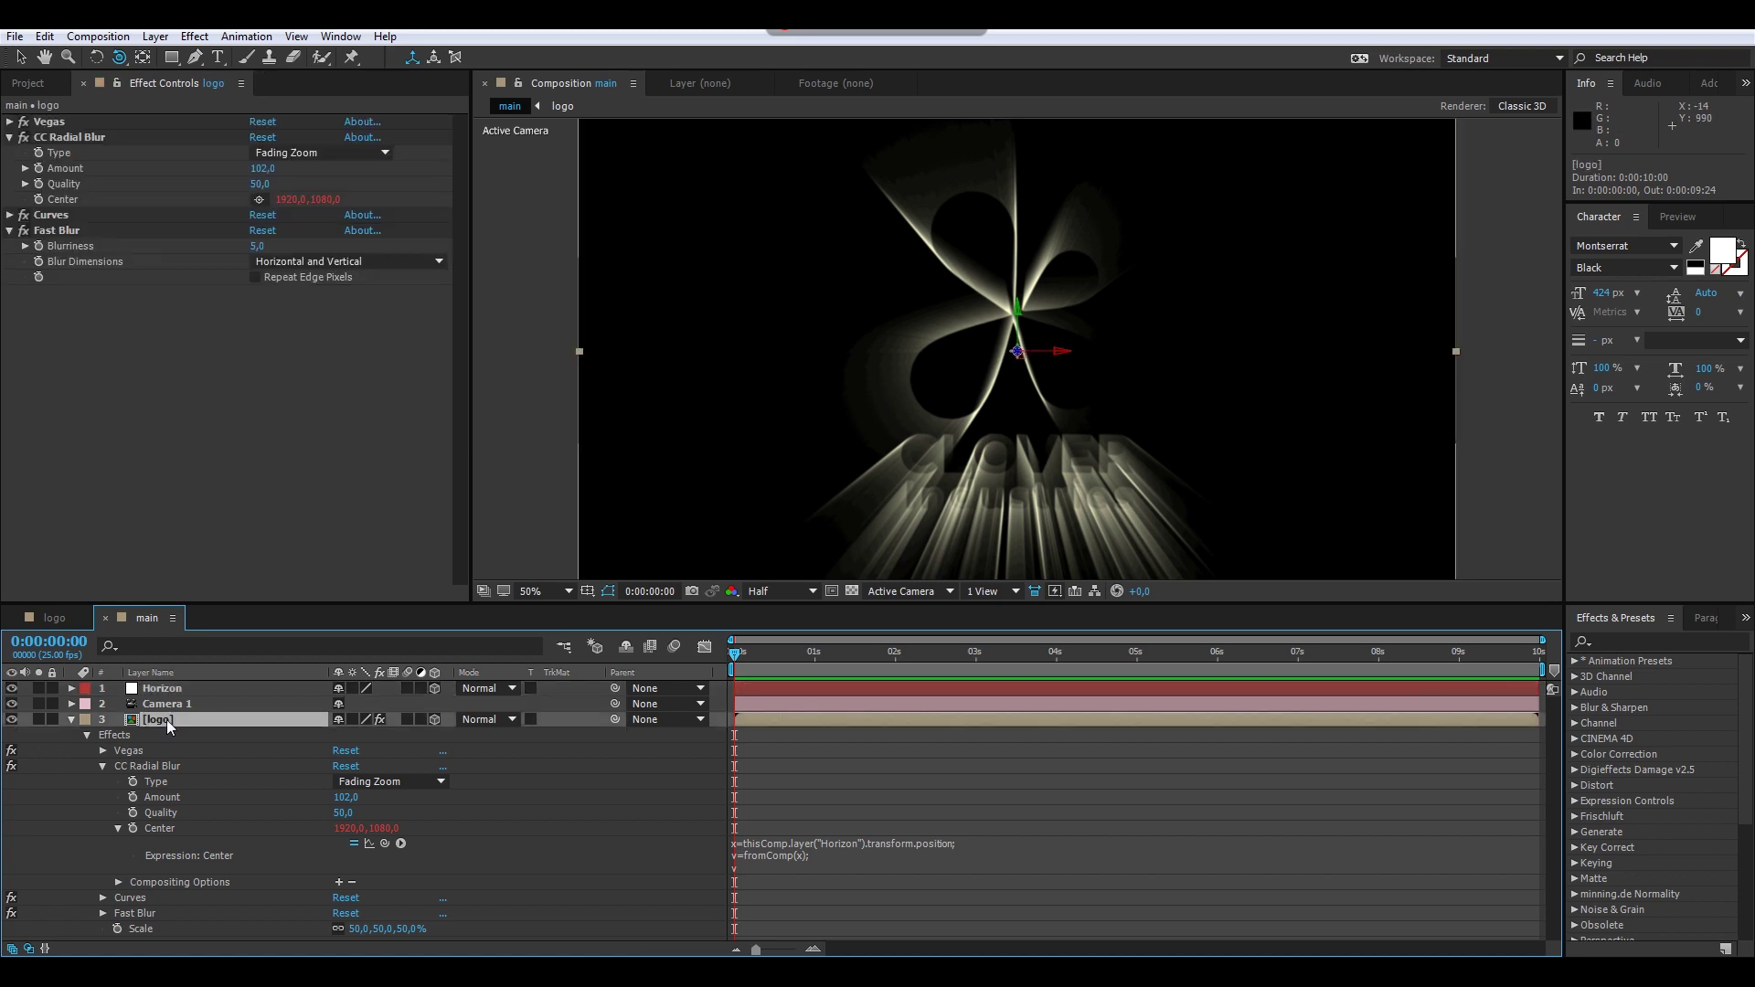
left_click(72, 720)
Step: Orbit the camera to tilt the logo, keeping the preview at Half resolution
left_click_drag(984, 374, 1017, 378)
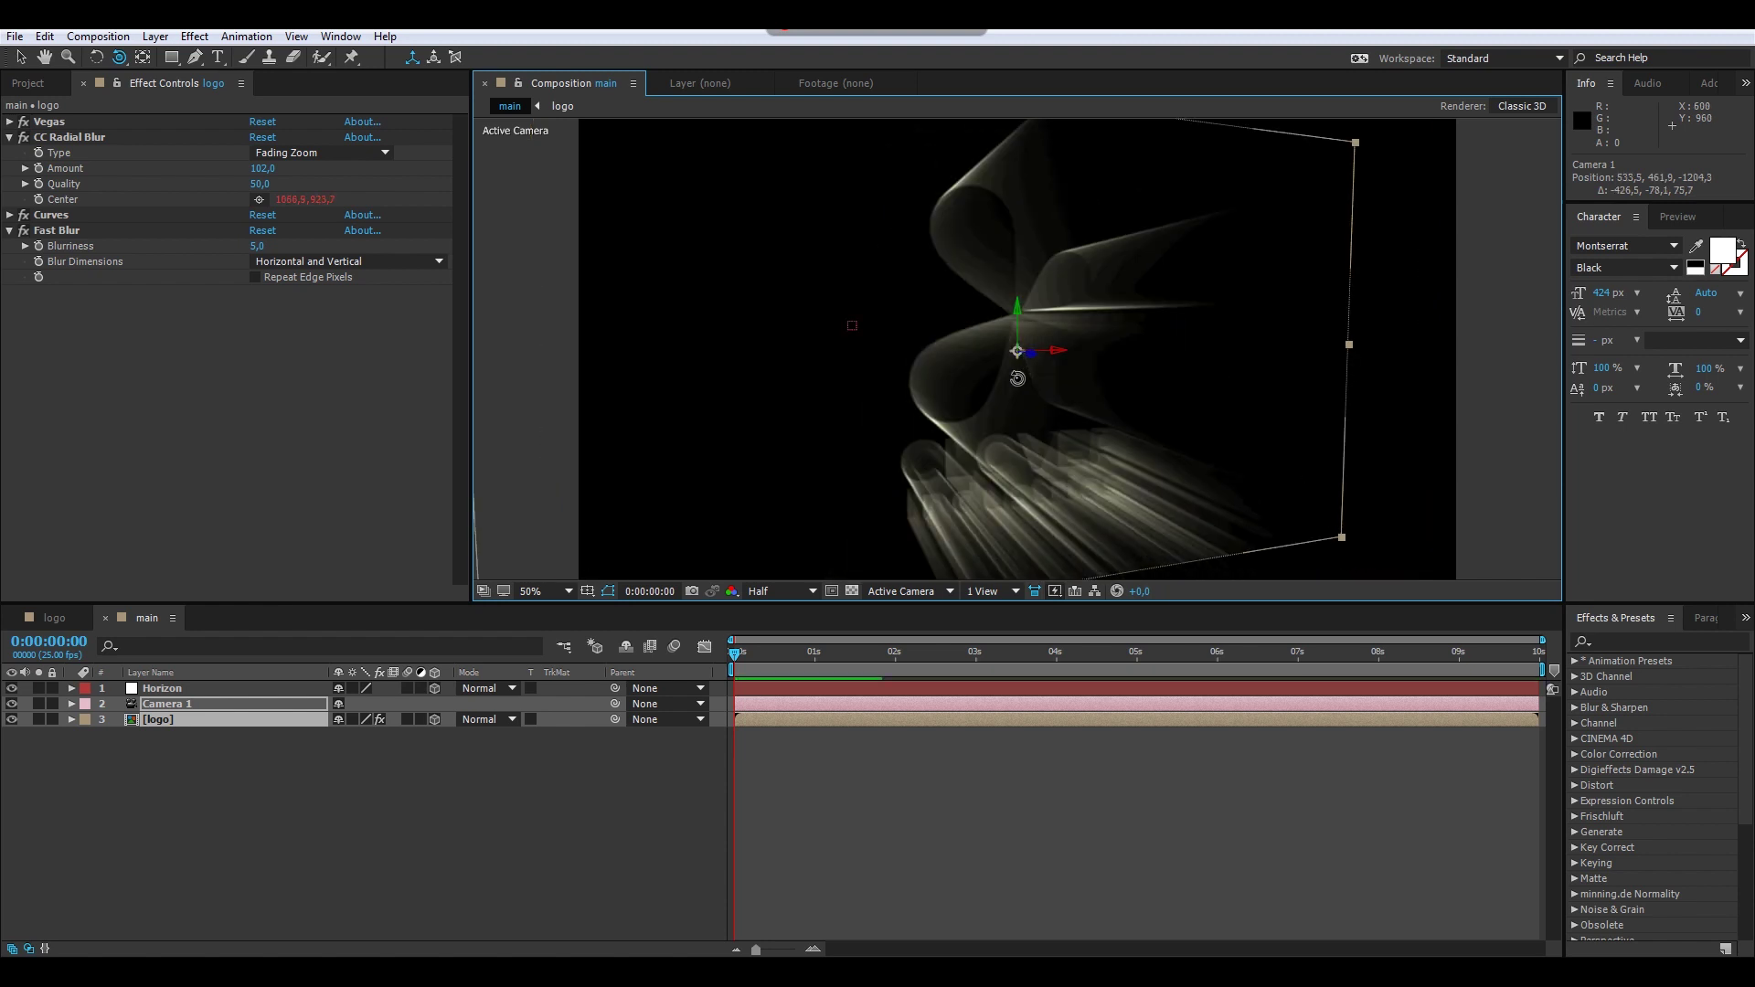
left_click_drag(1010, 391, 1039, 368)
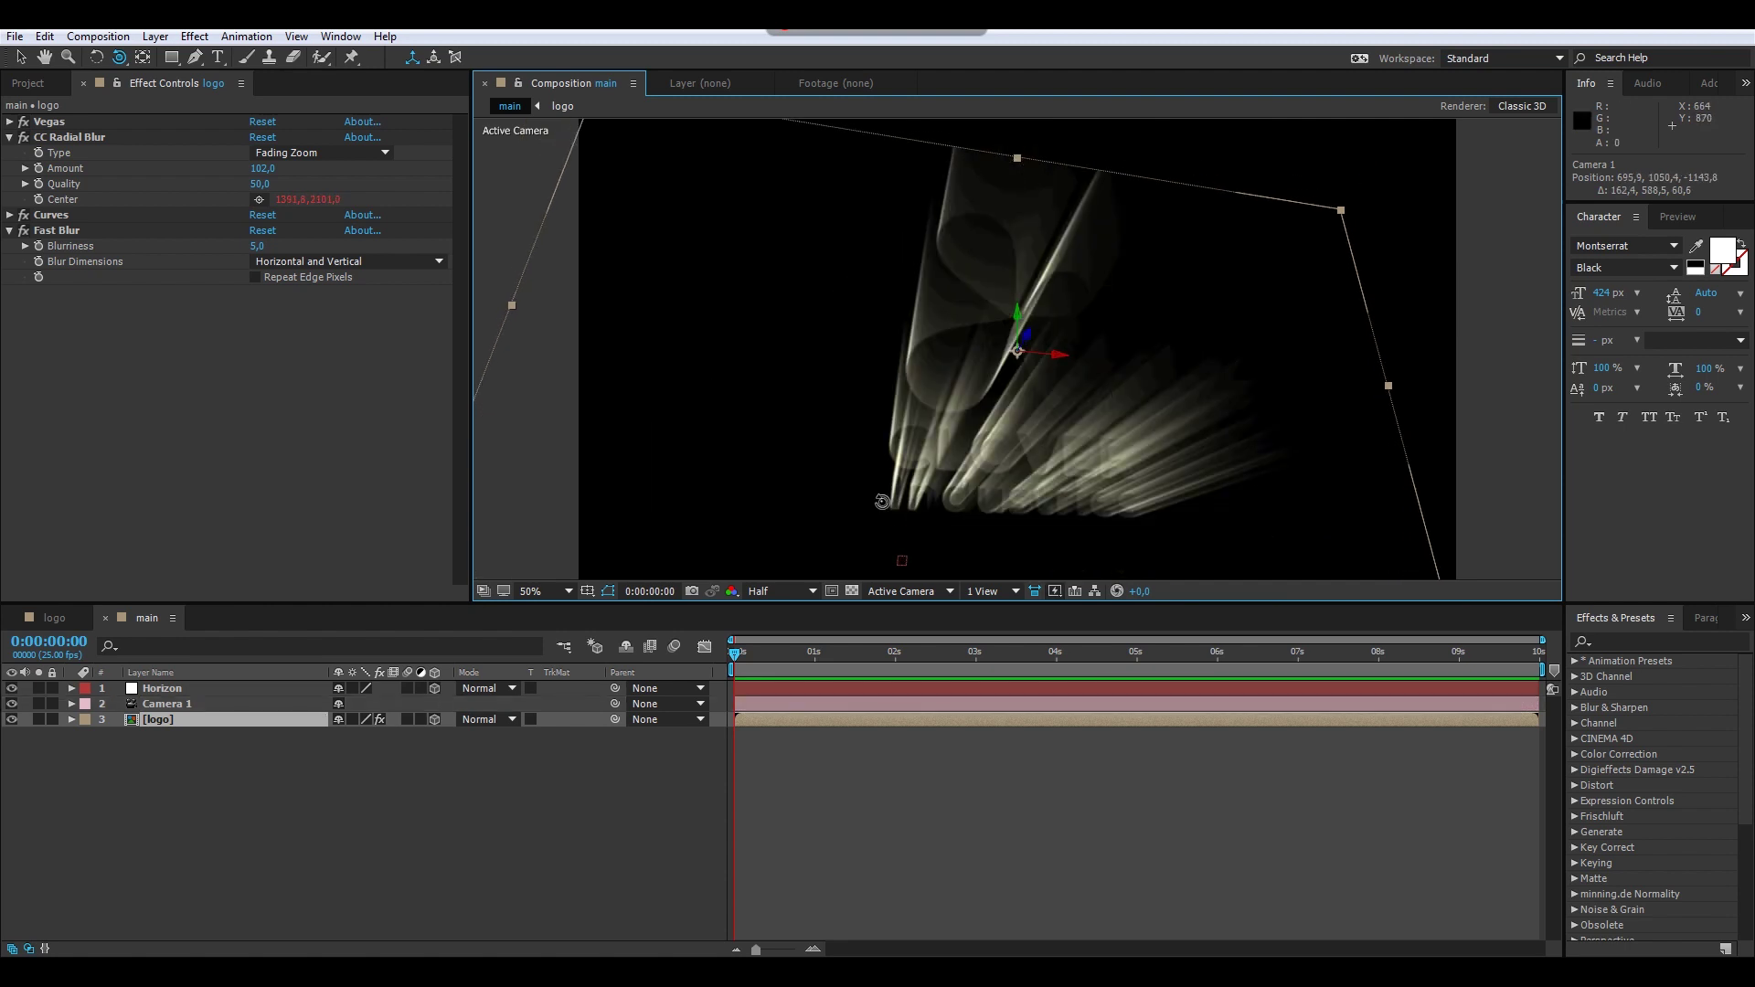
left_click(777, 590)
left_click(216, 294)
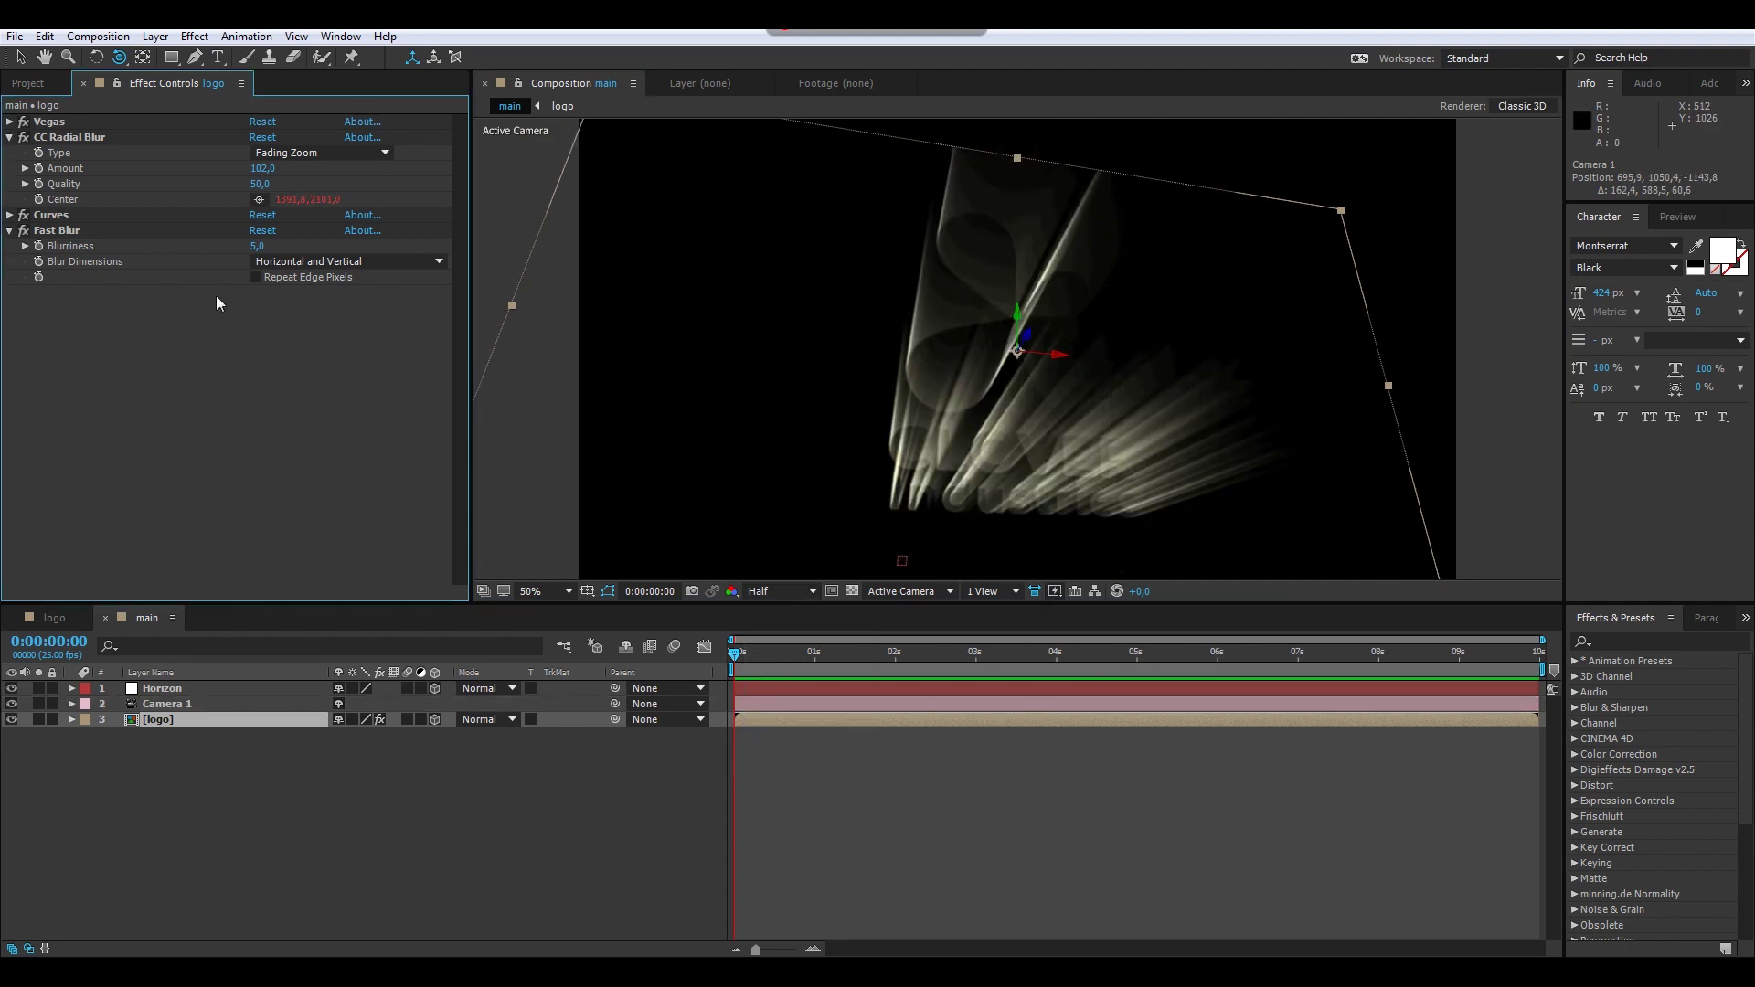
Step: Set CC Radial Blur Quality to 30 and Fast Blur Blurriness to 10, then nudge the orbit
left_click(260, 184)
type("30")
key("Return")
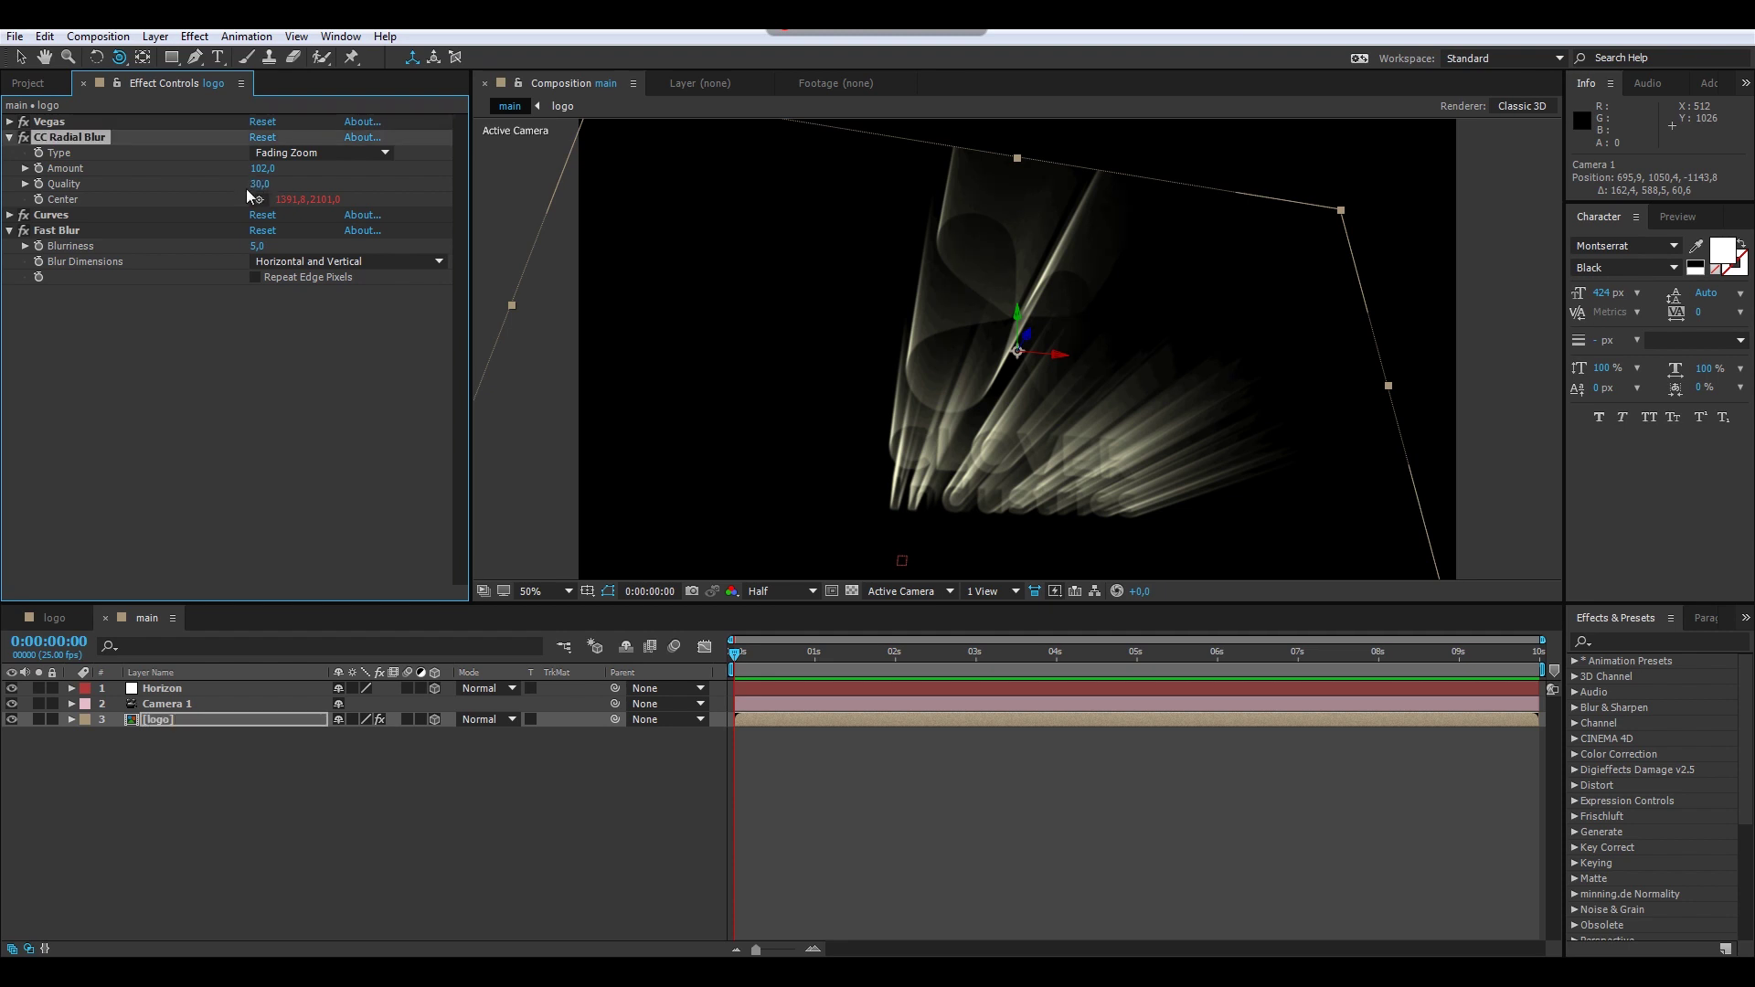
type("20")
key("Return")
left_click(260, 246)
type("10")
key("Return")
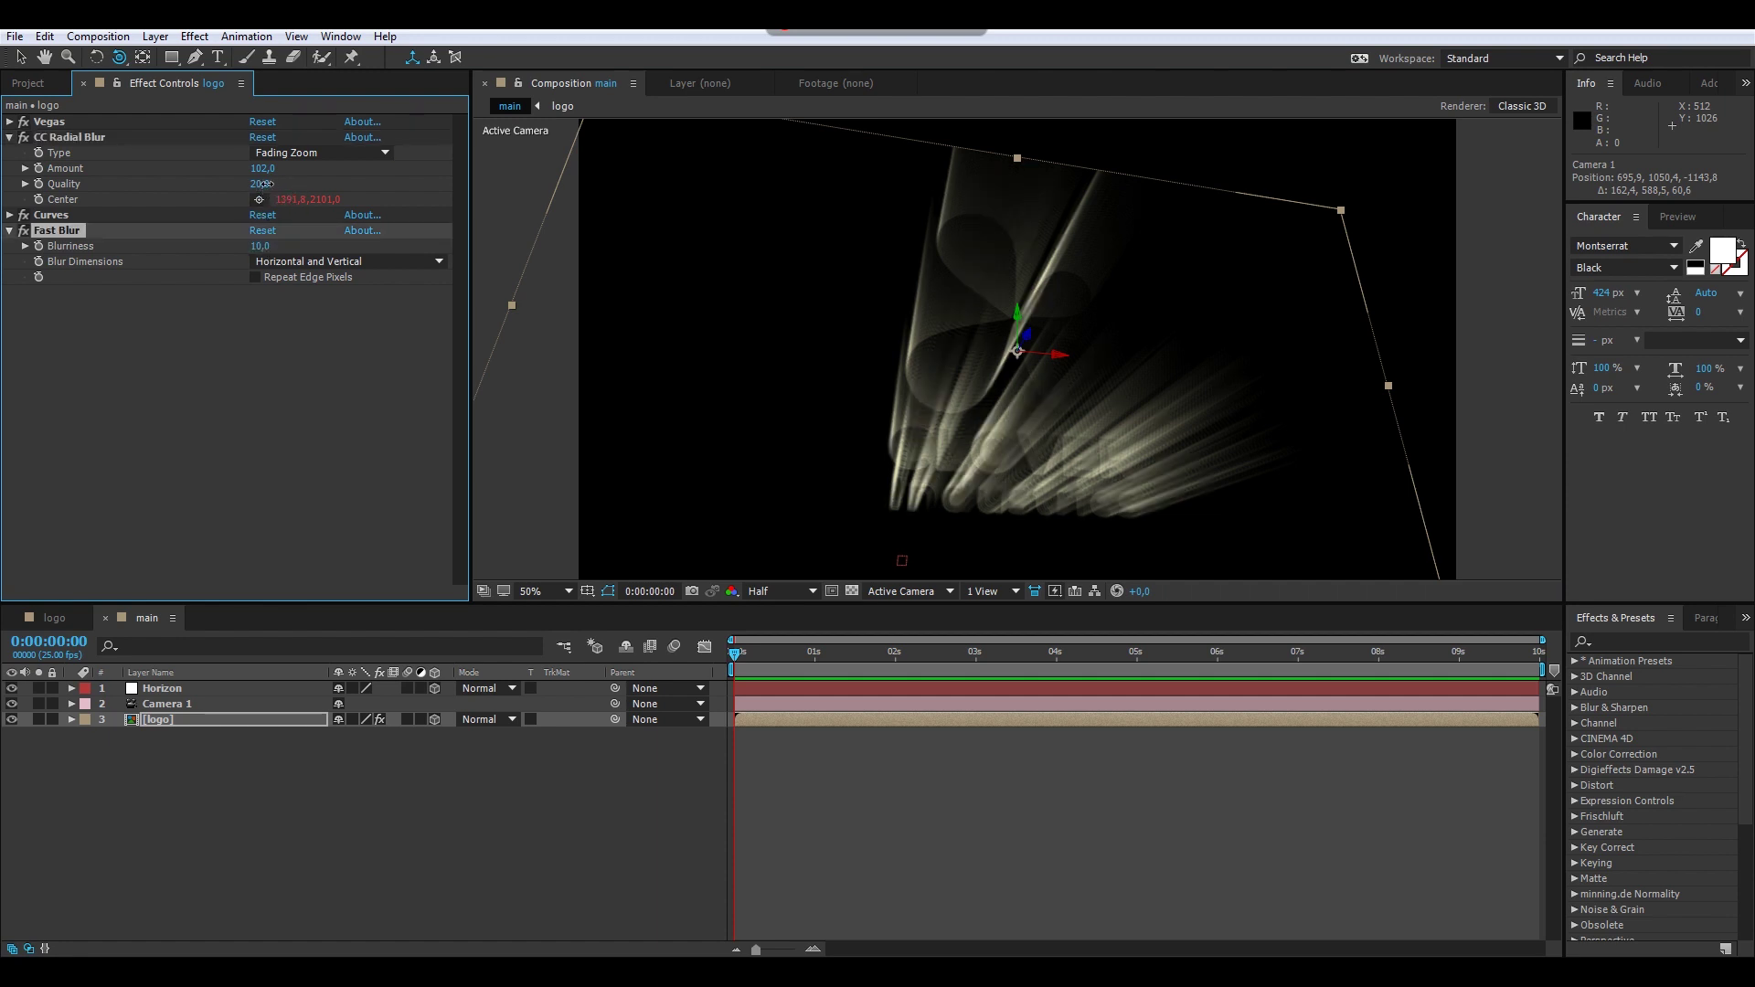
left_click(268, 184)
type("30")
key("Return")
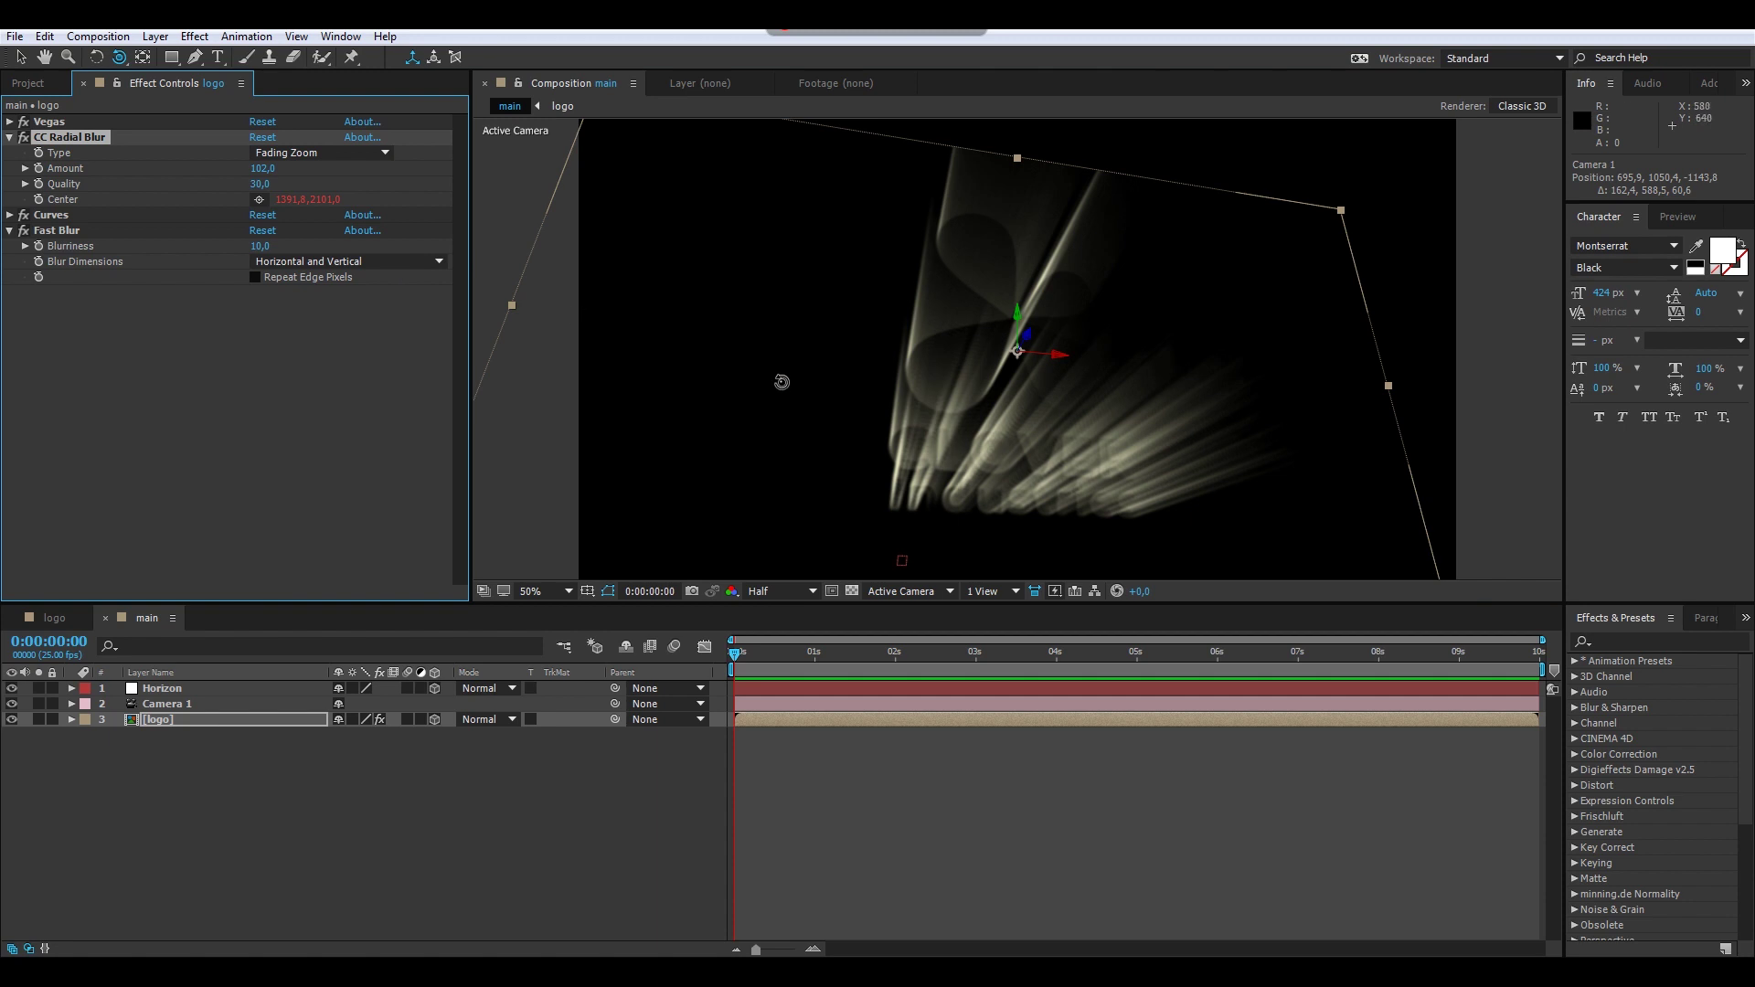
left_click_drag(988, 412, 886, 521)
left_click(777, 591)
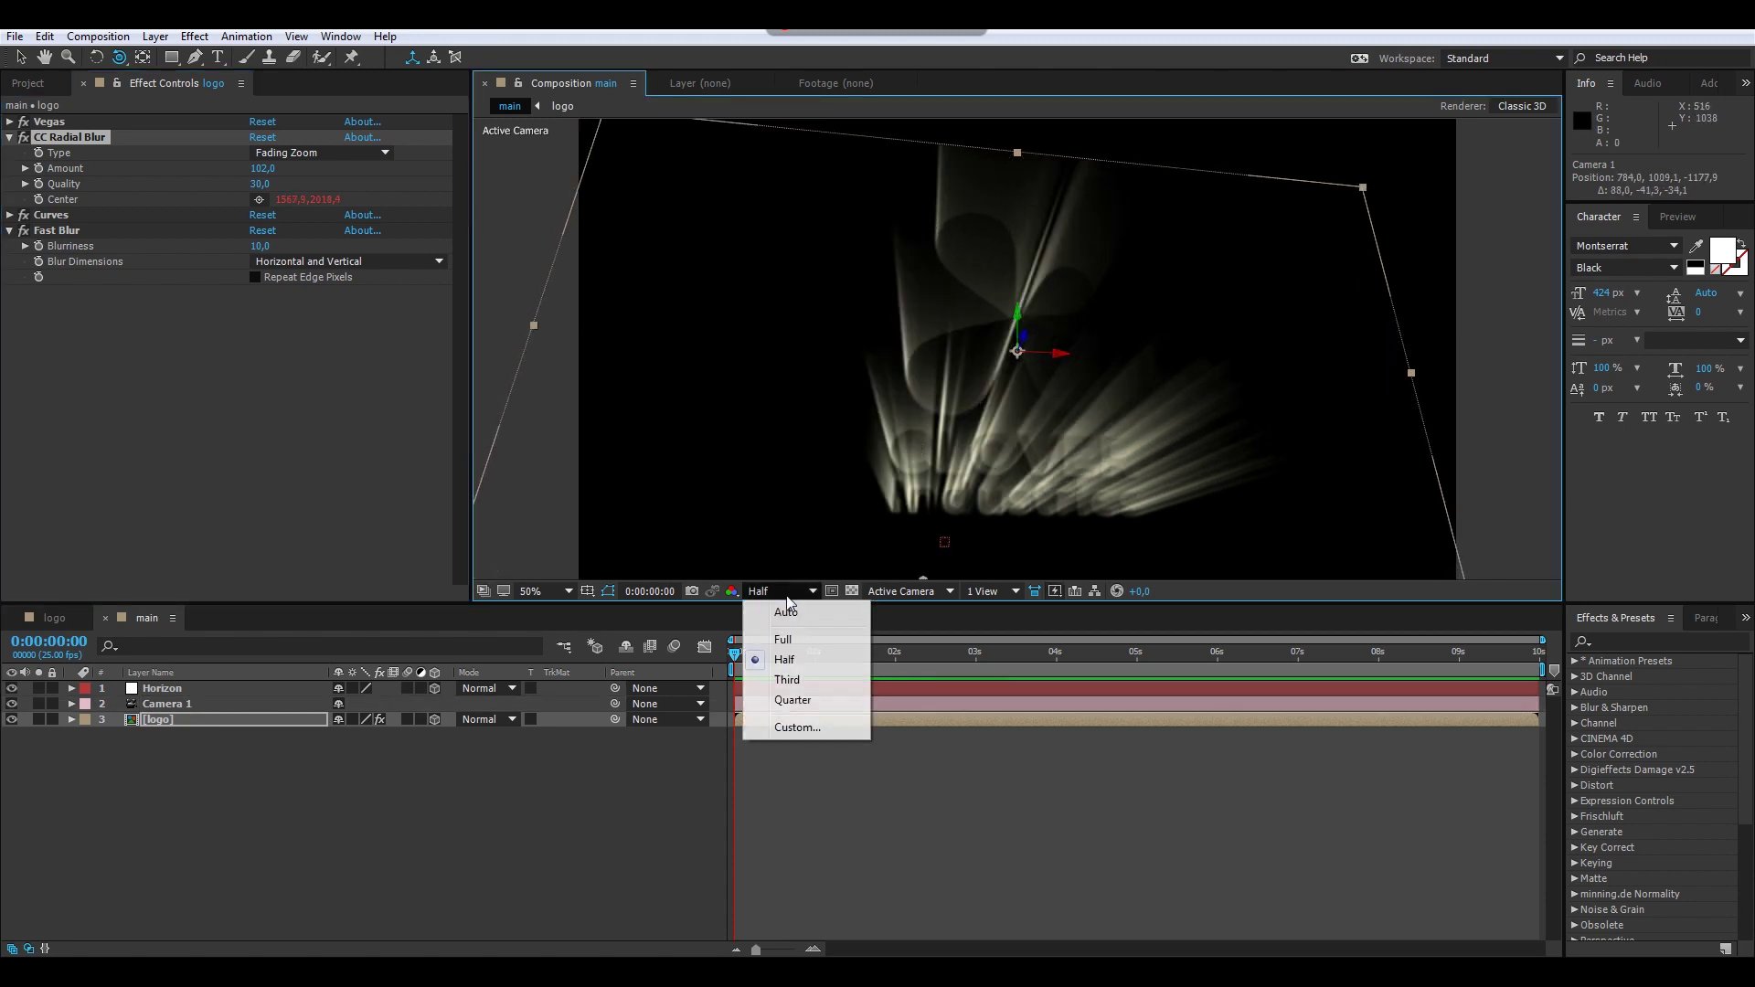
left_click(776, 710)
left_click_drag(976, 405, 1014, 475)
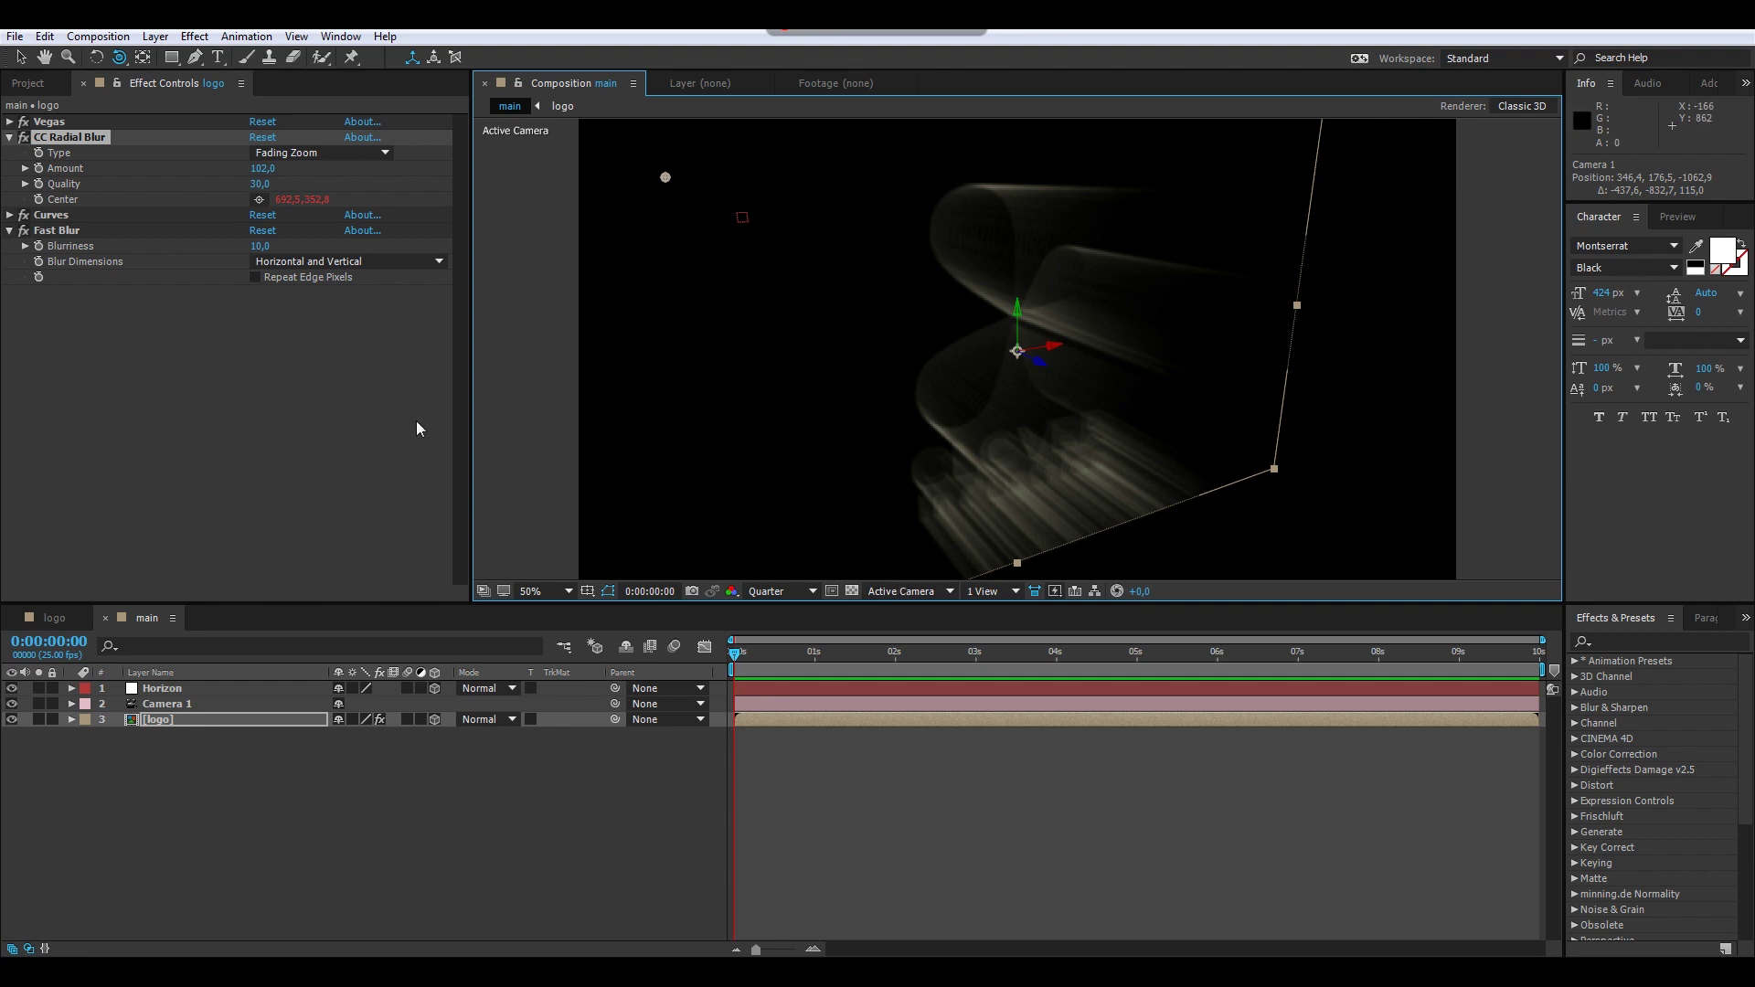
left_click(256, 283)
left_click(255, 277)
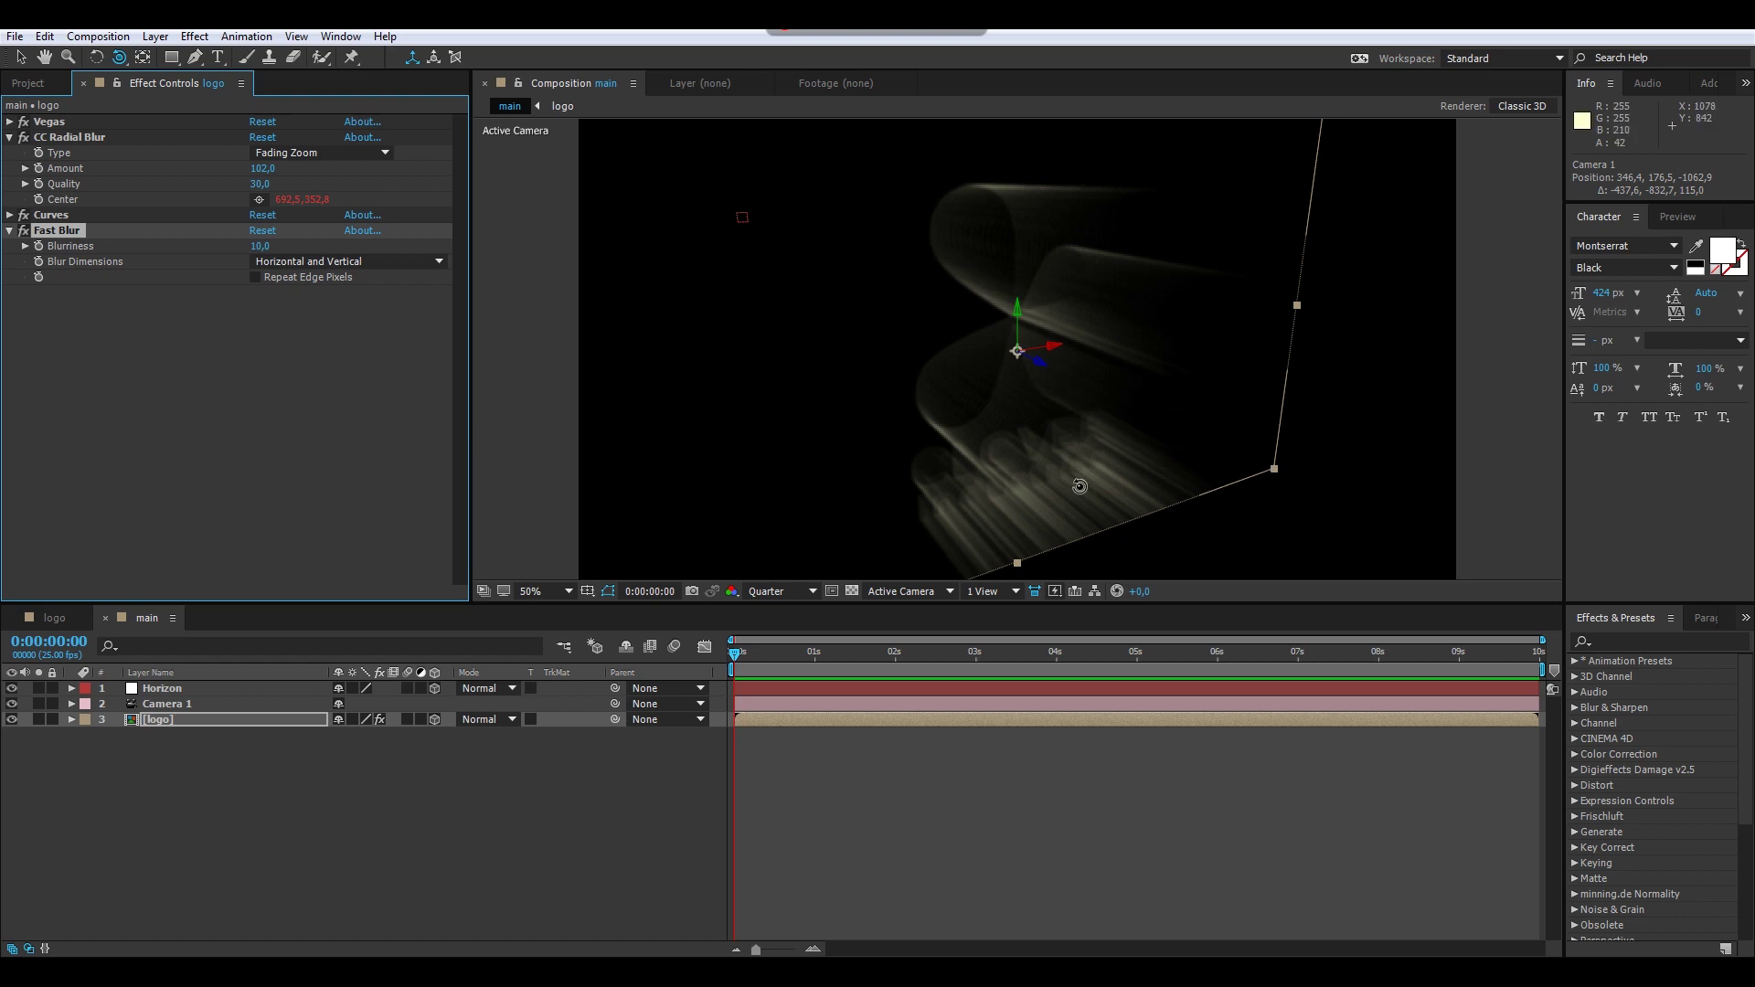
left_click(55, 618)
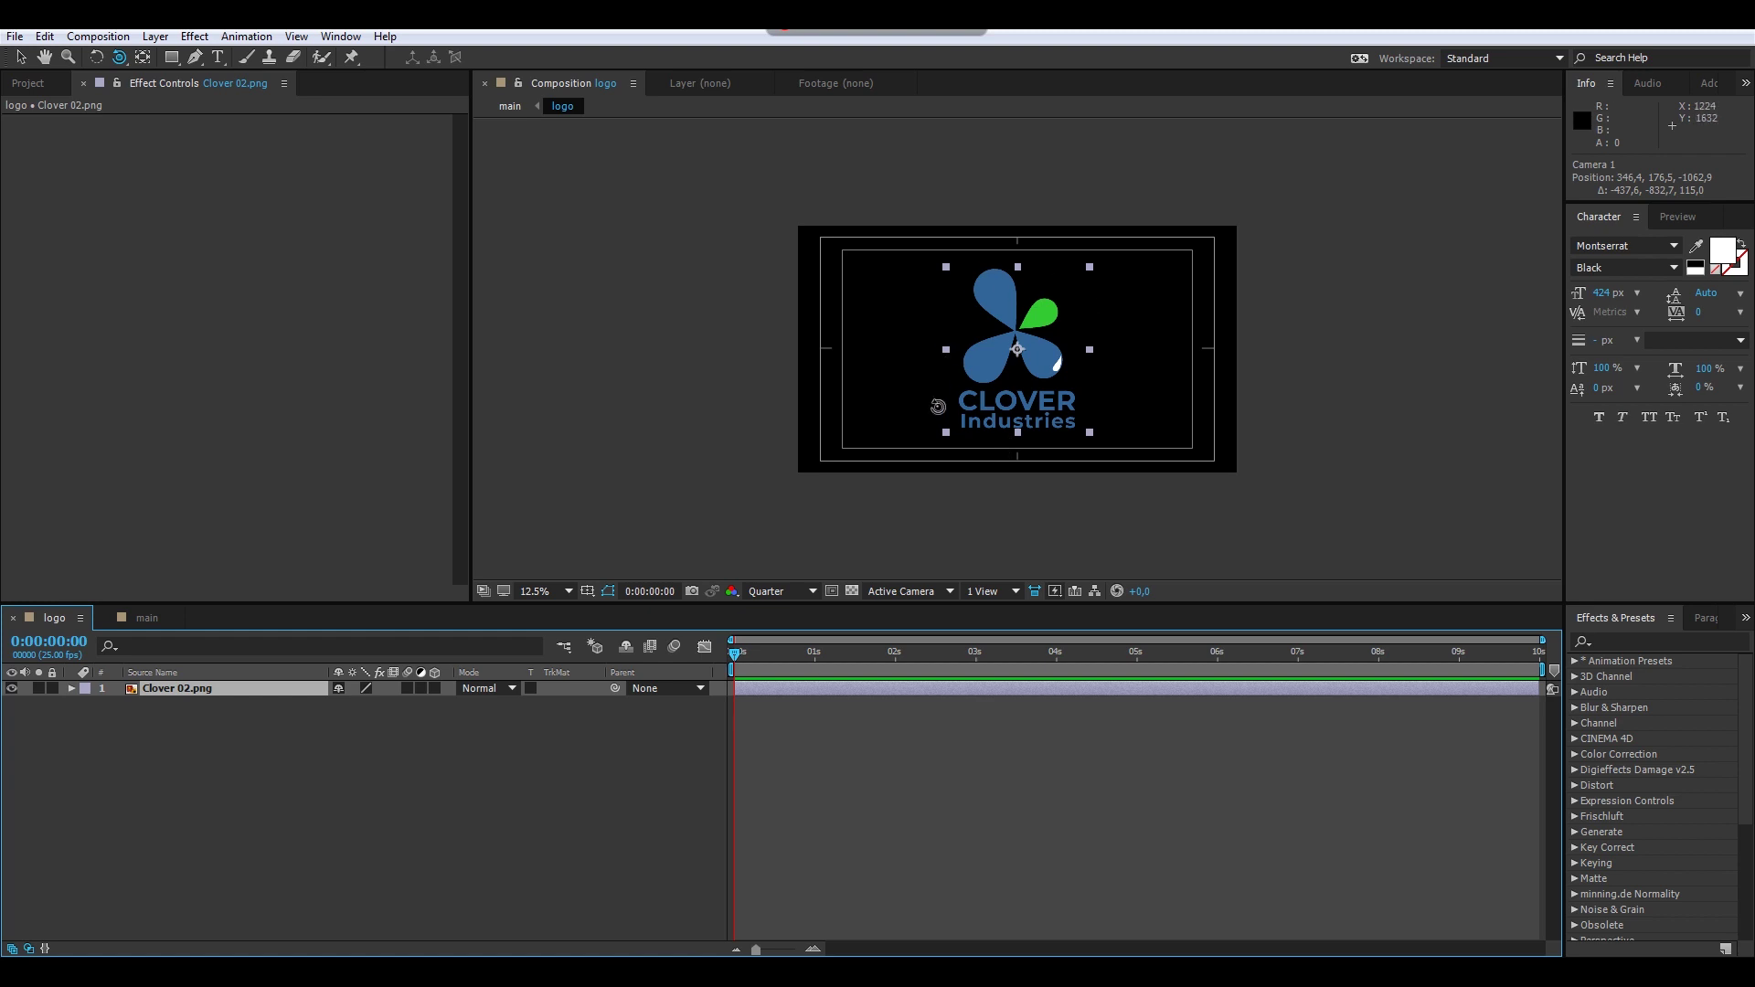
left_click(238, 758)
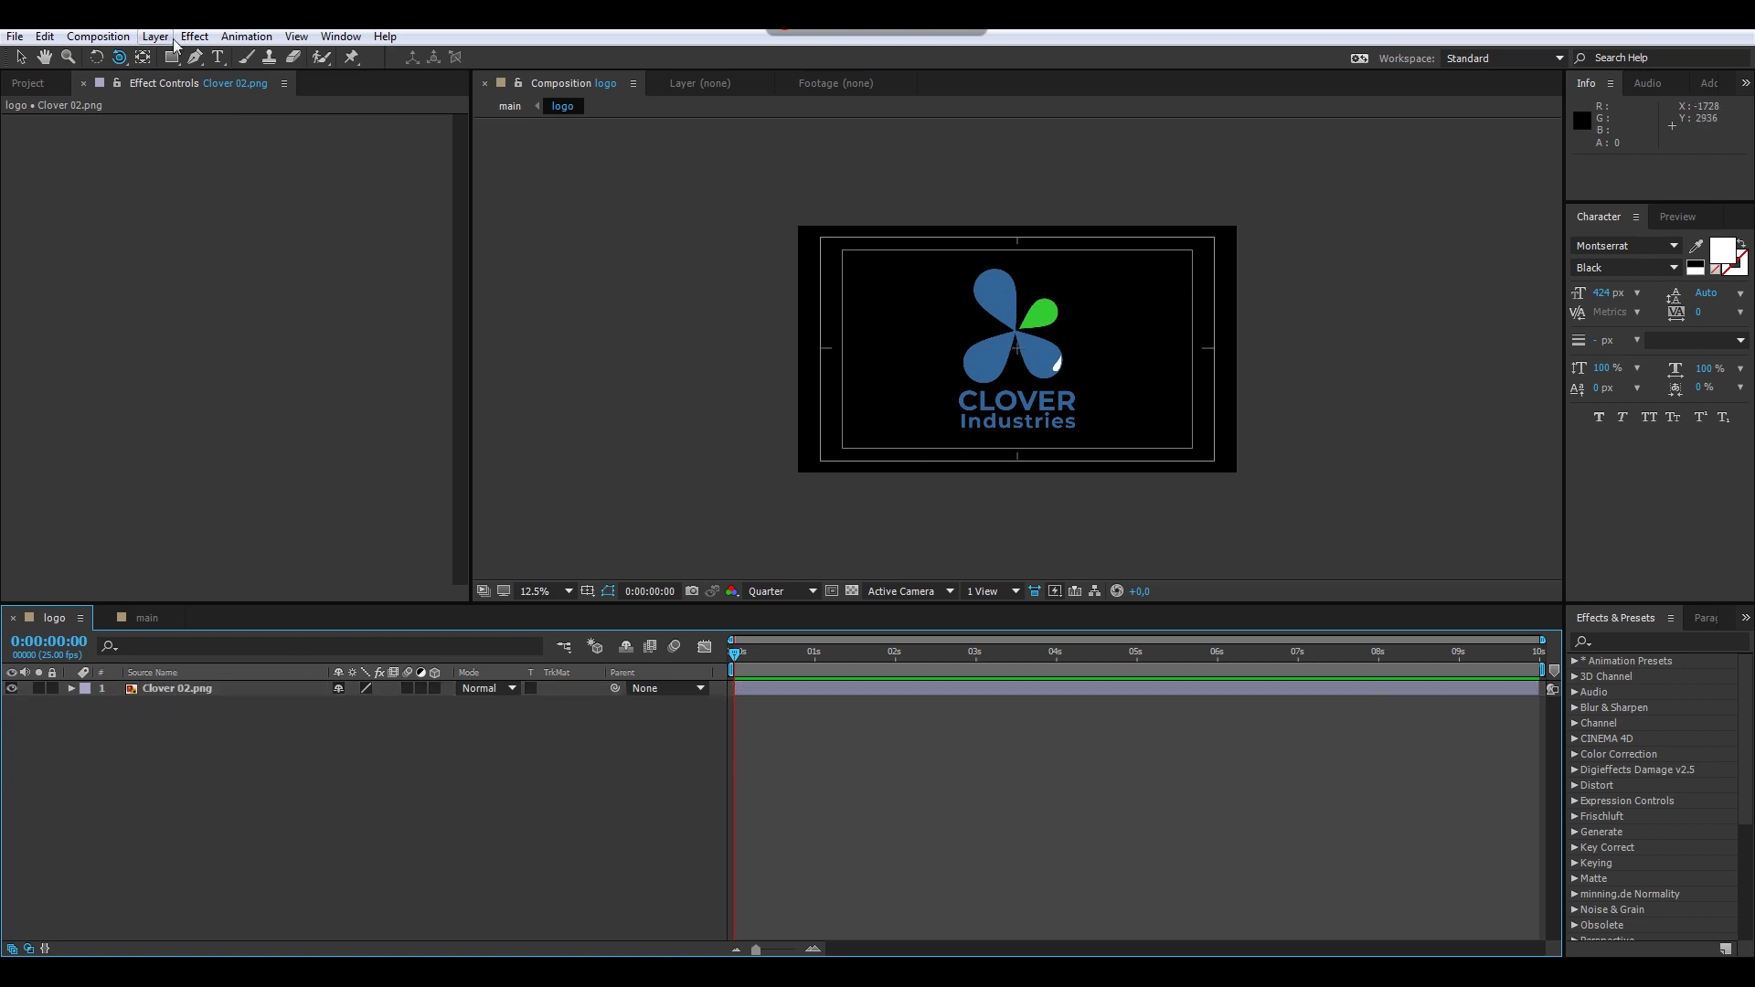
left_click(97, 36)
left_click(165, 82)
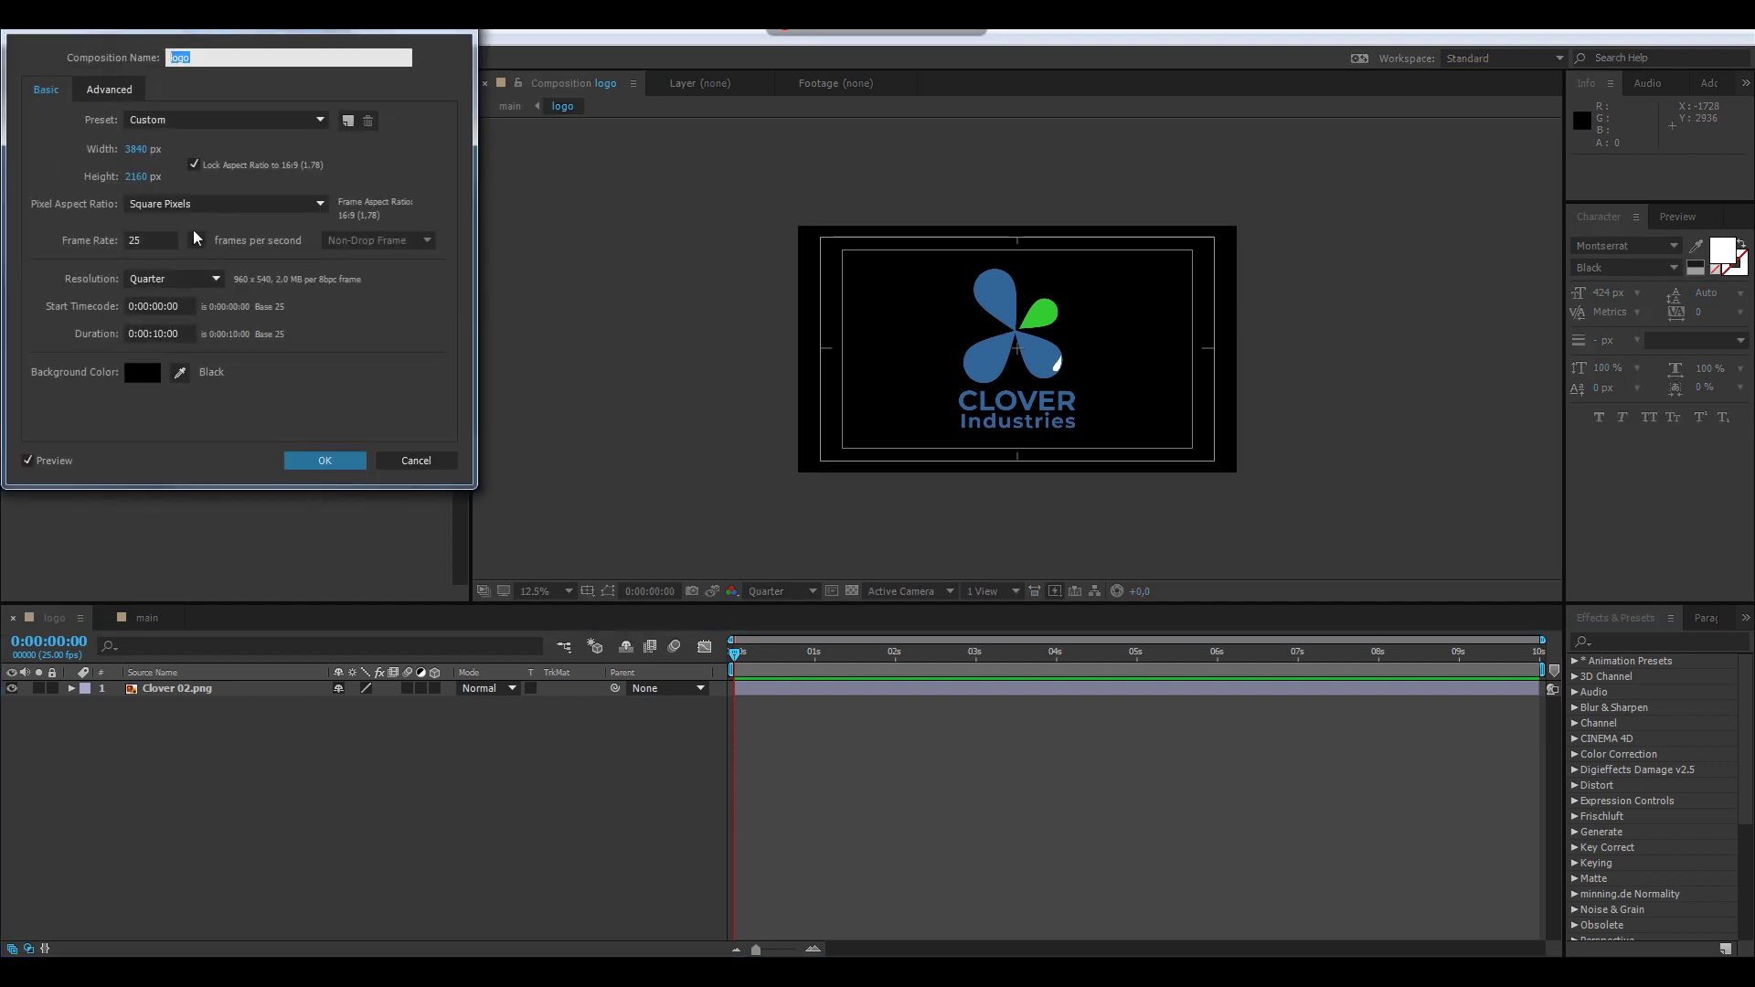
left_click(413, 460)
left_click(194, 690)
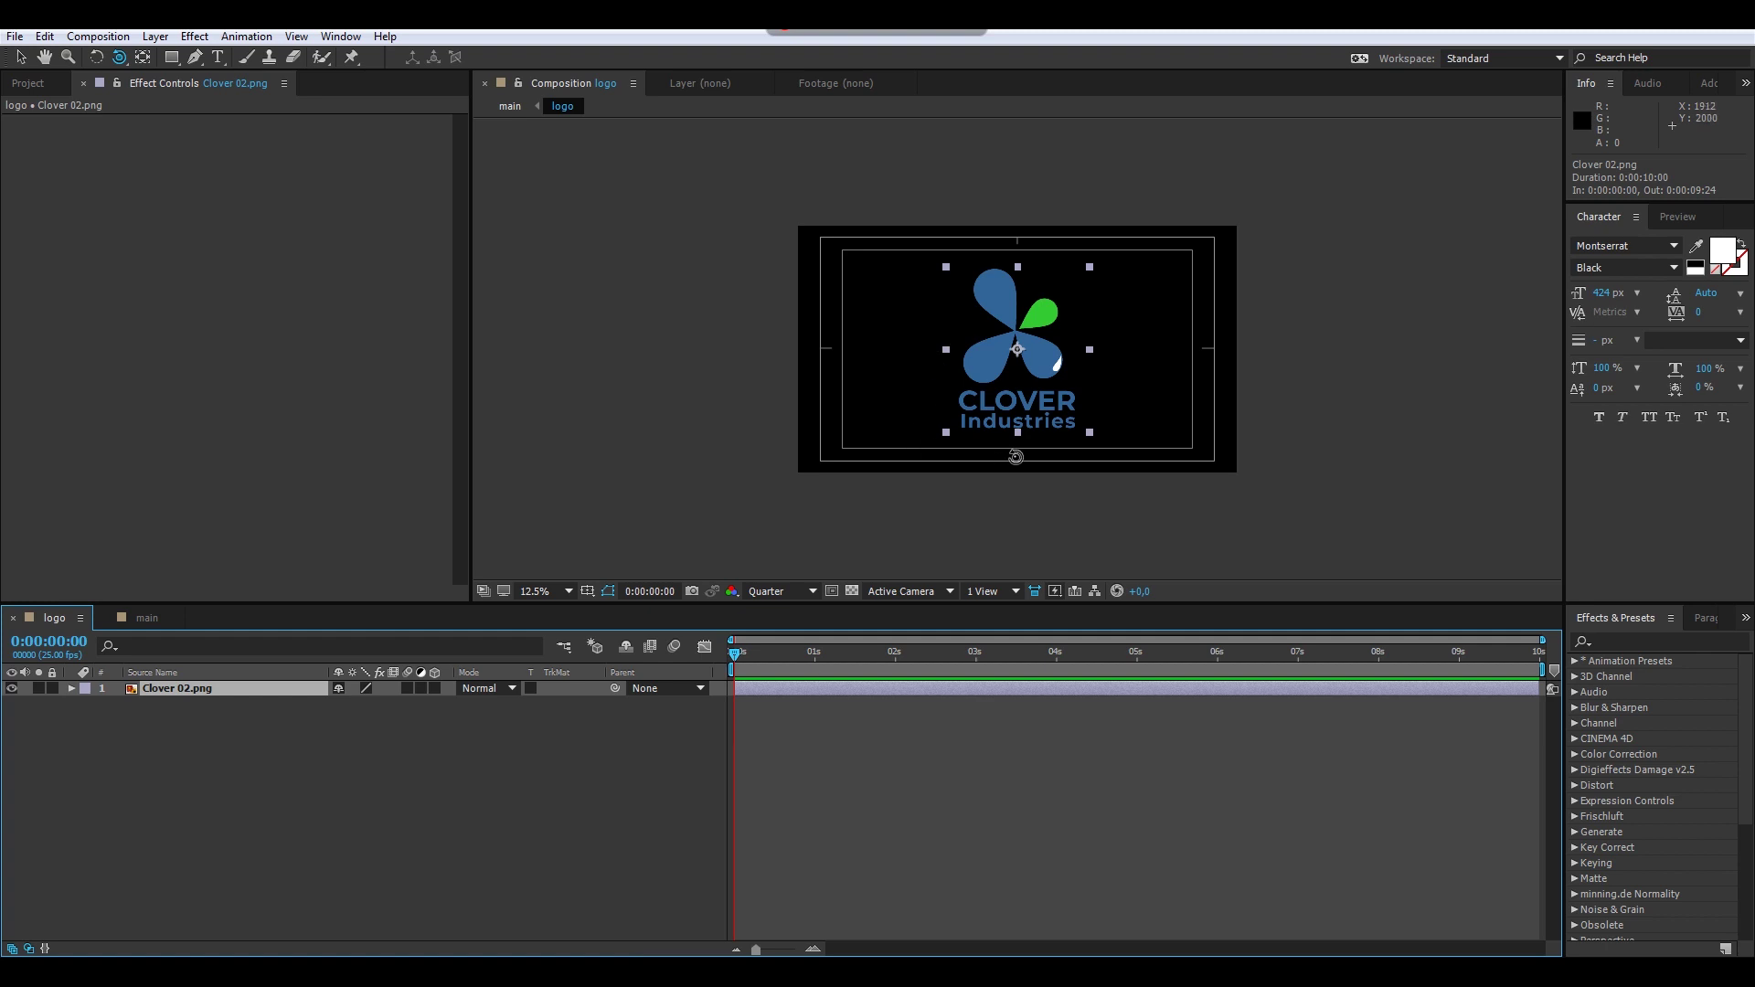
left_click(161, 731)
left_click(199, 685)
left_click(139, 616)
Step: Search Effects & Presets for 'tile' and apply CC RepeTile to the logo layer
left_click(250, 369)
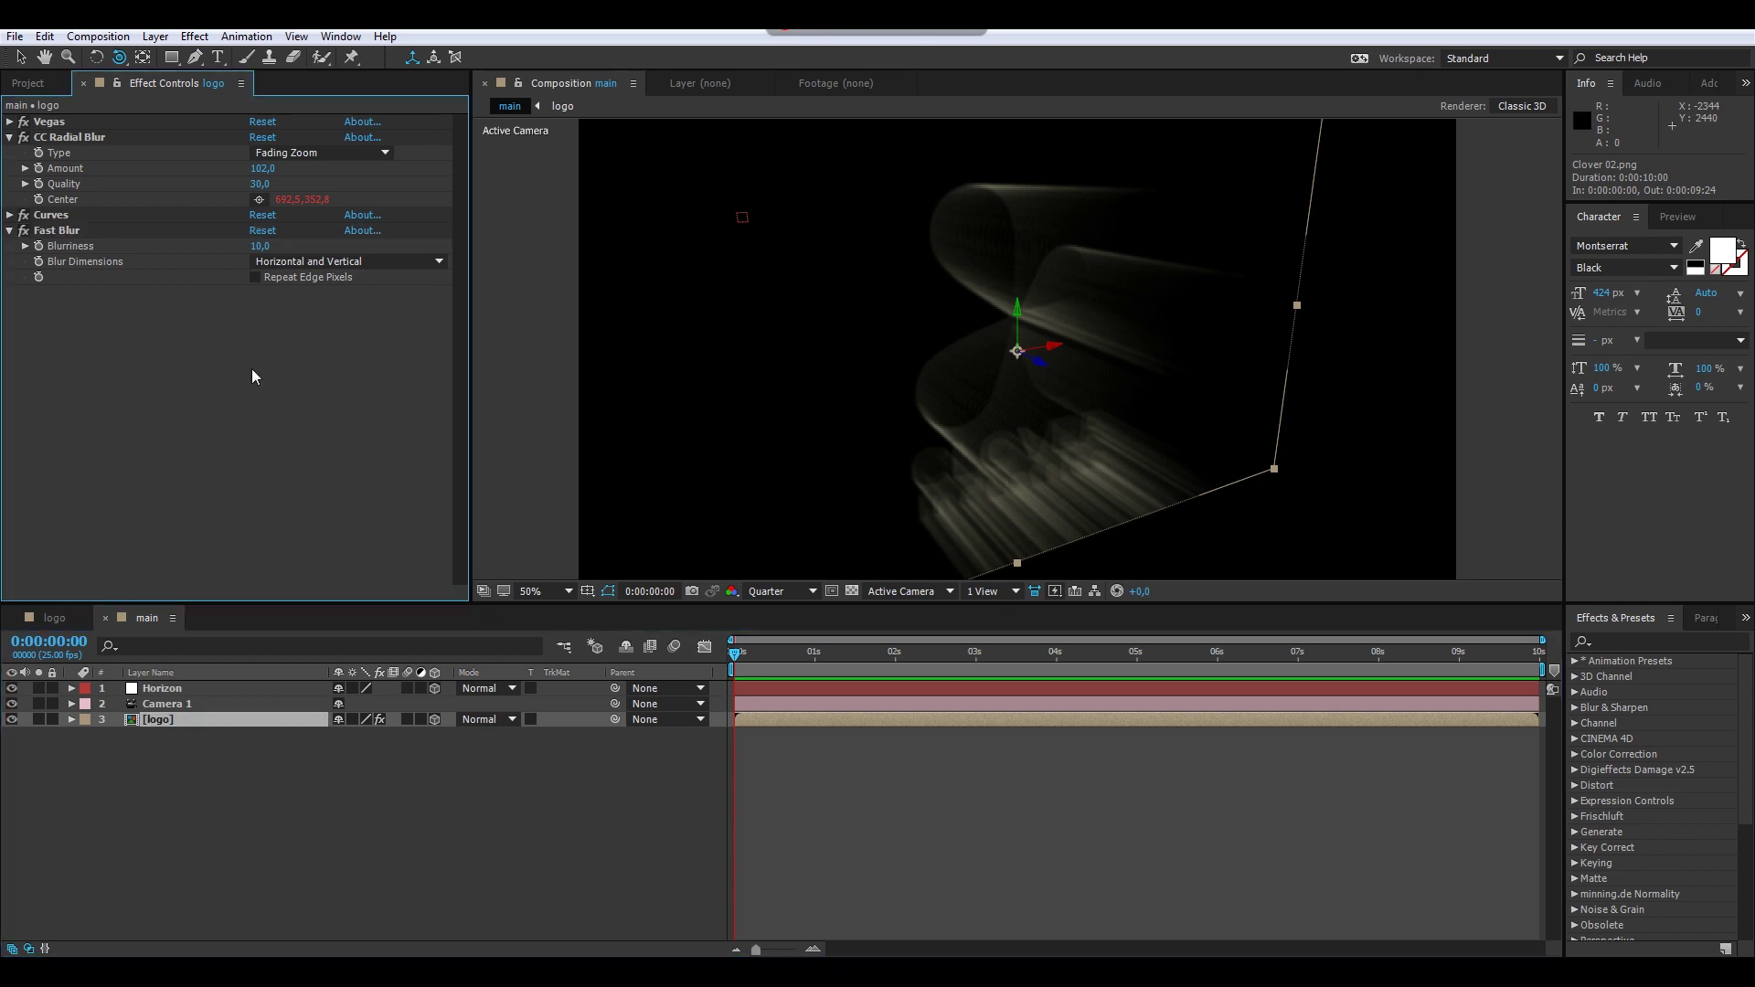
right_click(266, 369)
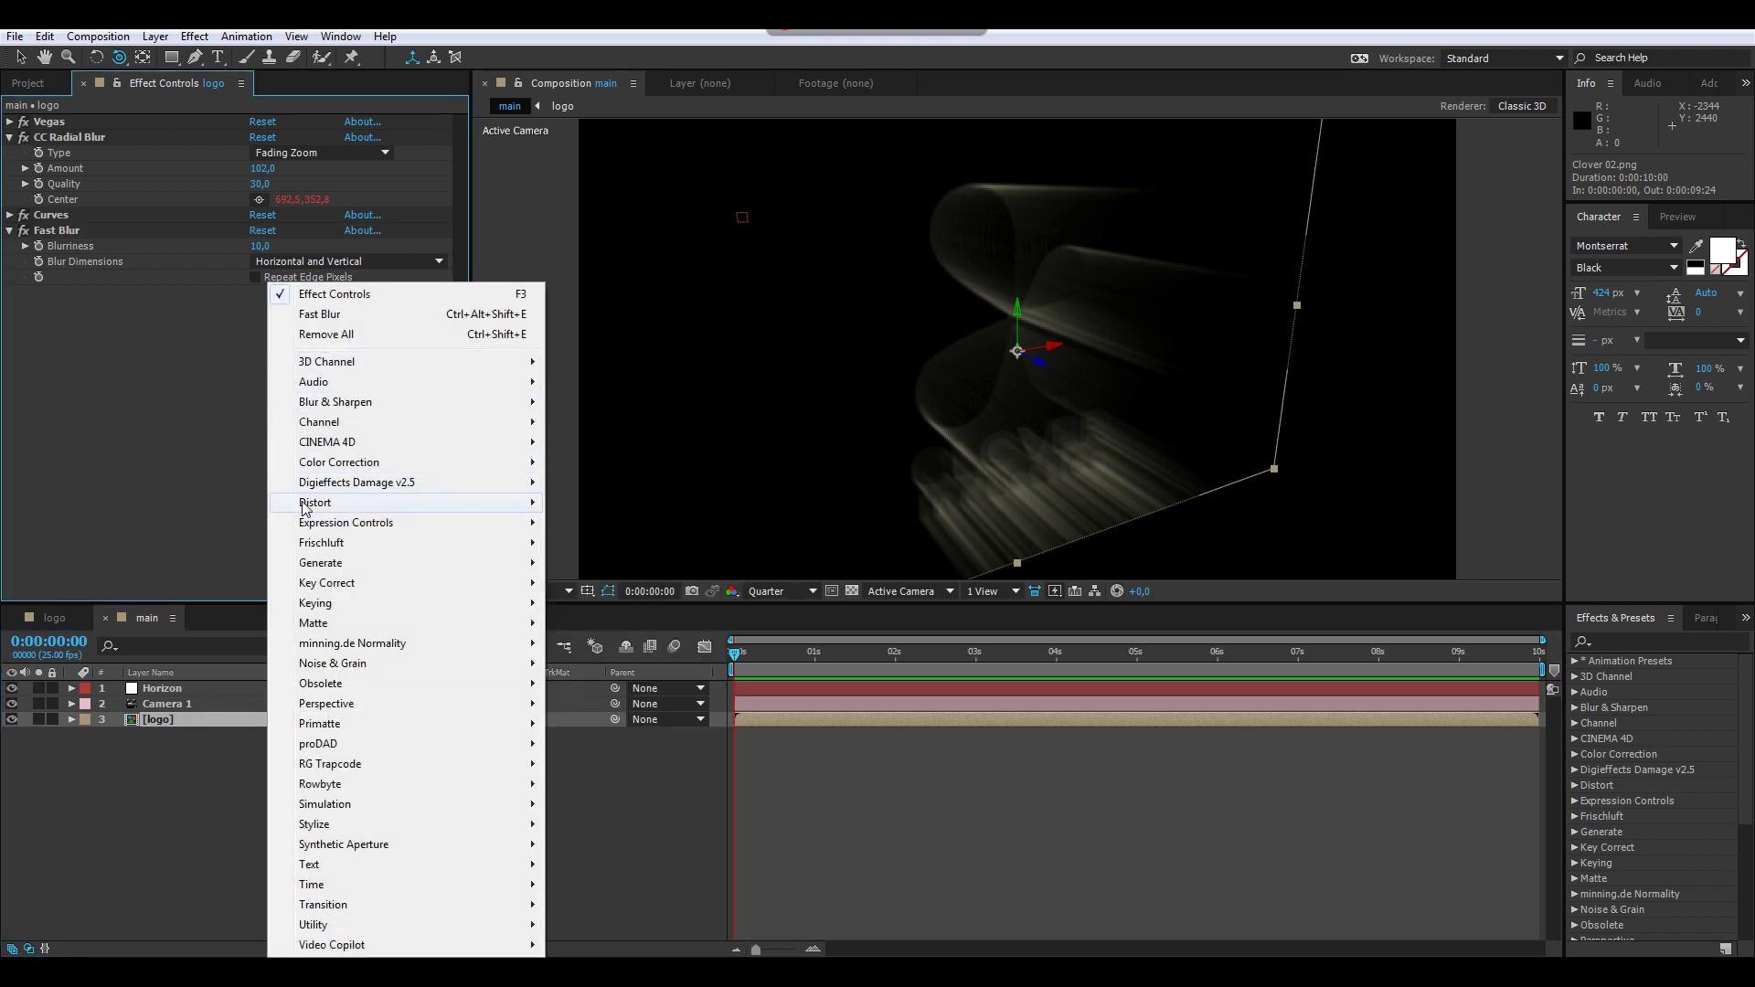
left_click(1624, 642)
type("tile")
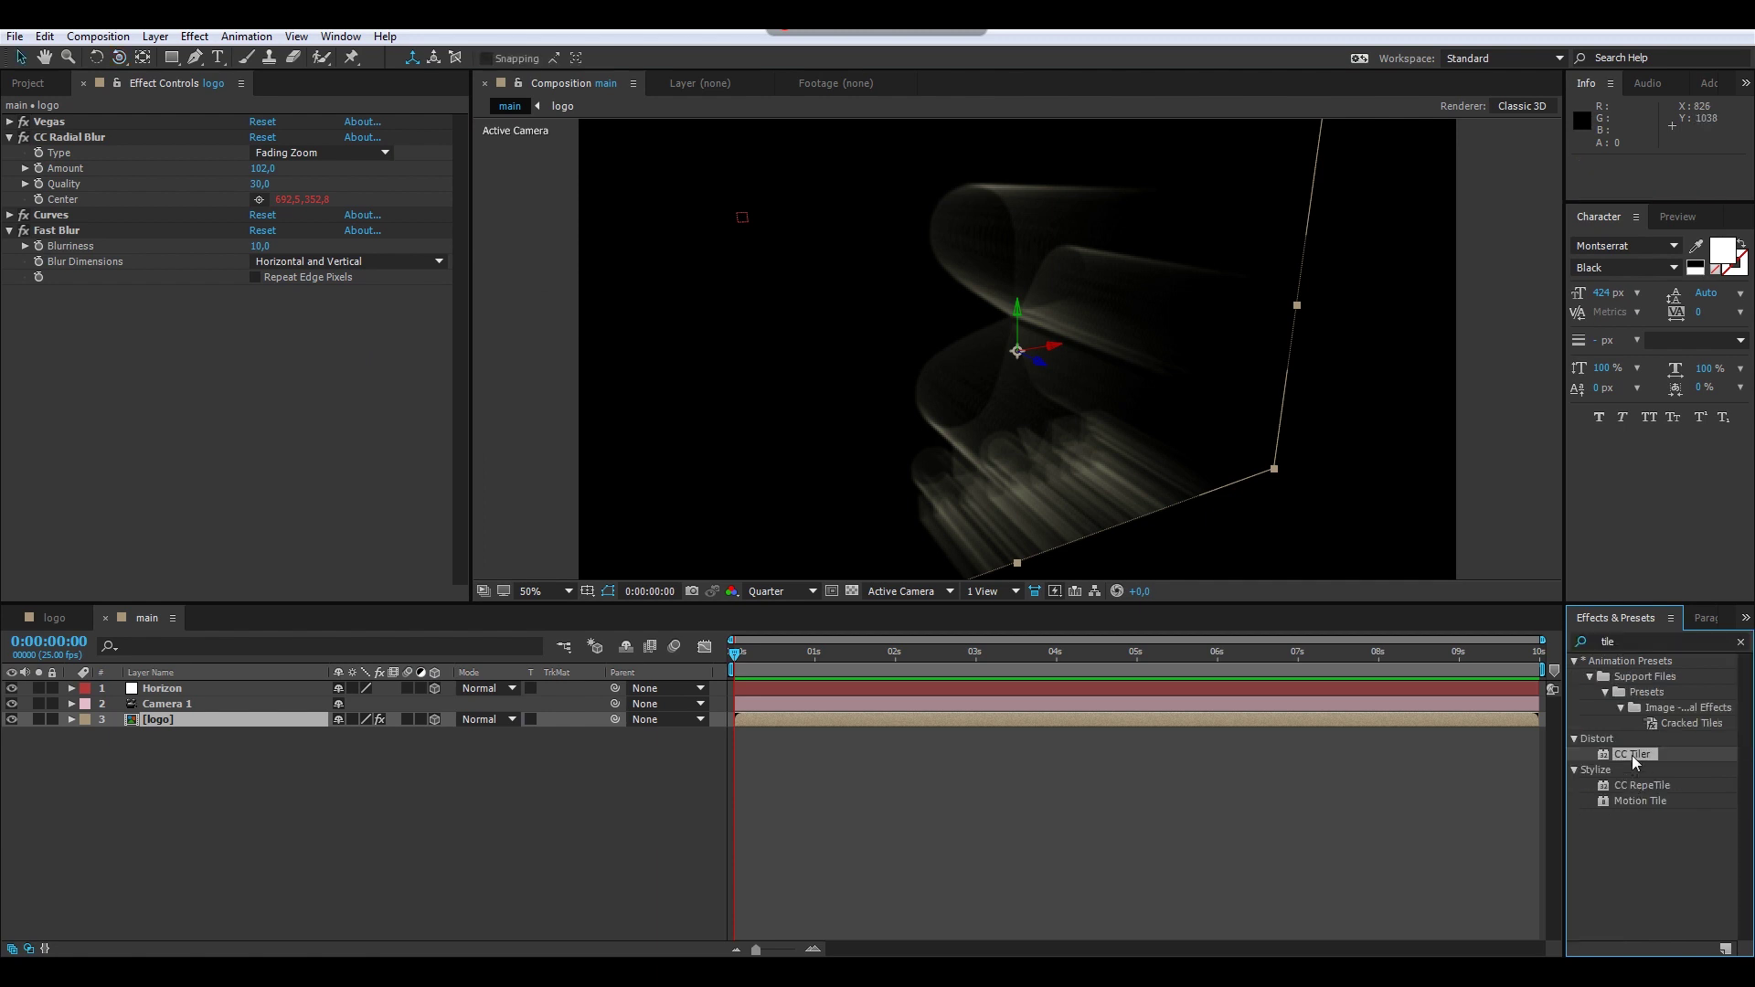
left_click_drag(1635, 785, 201, 426)
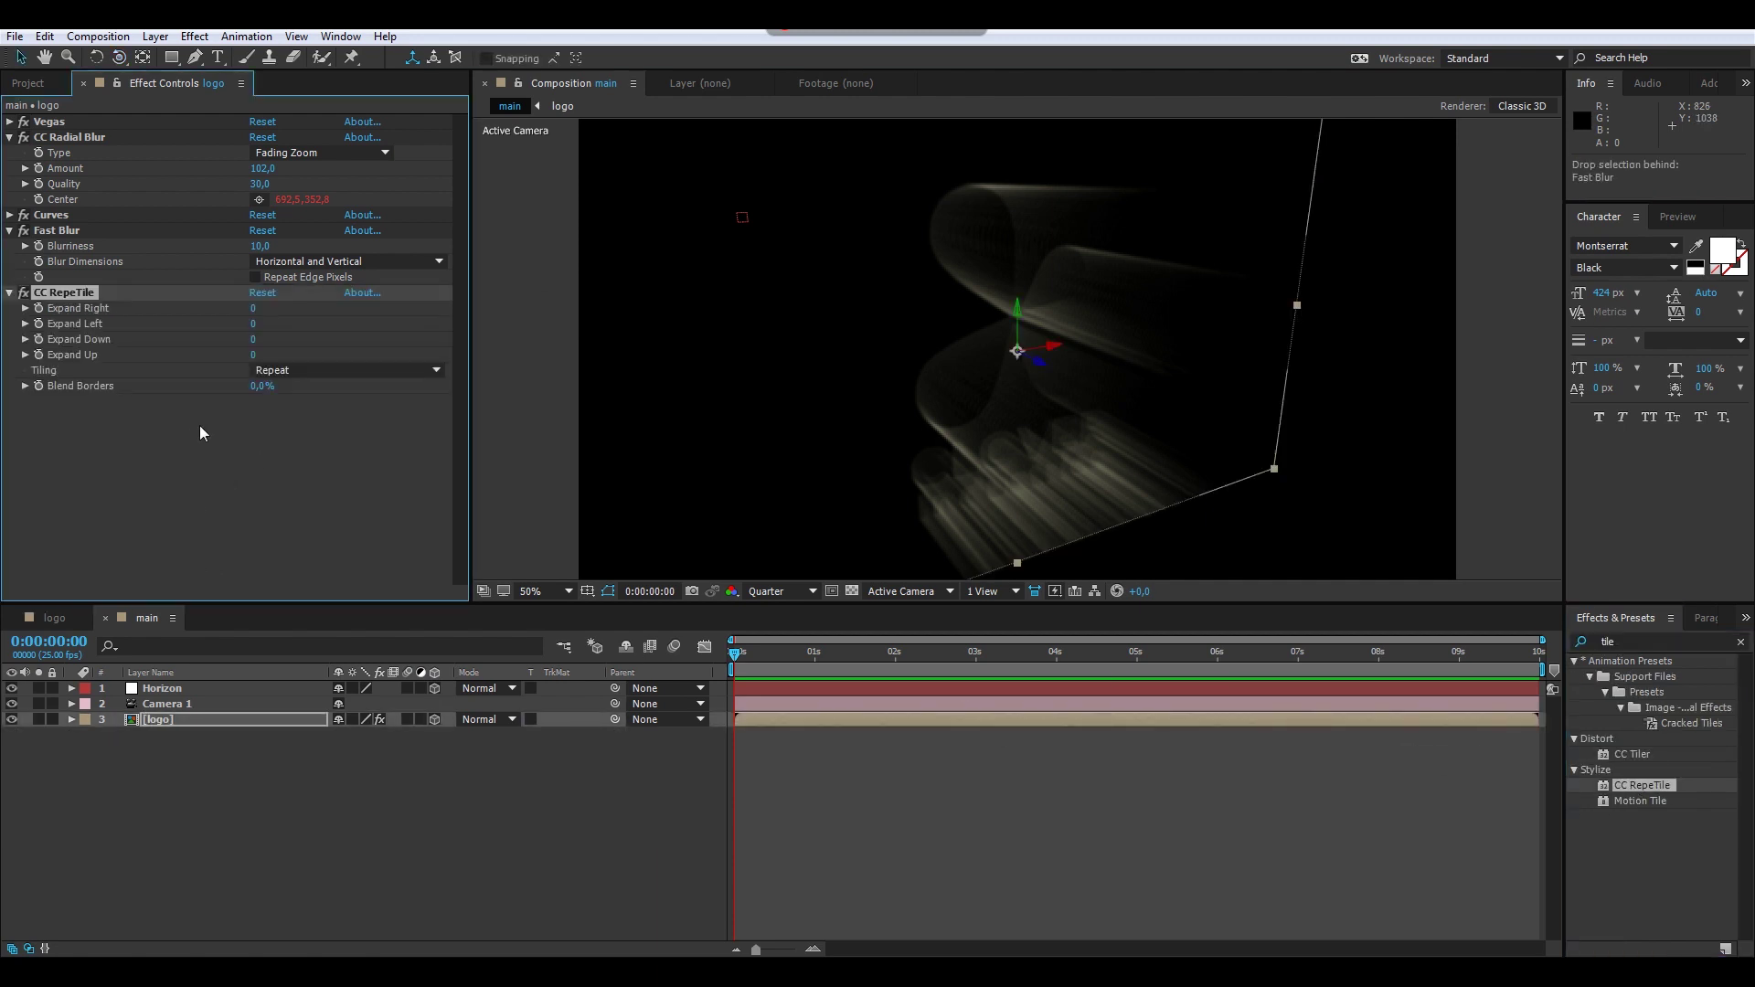
Step: Set CC RepeTile Tiling to None, extend Expand Down, and move it above Vegas
left_click(300, 370)
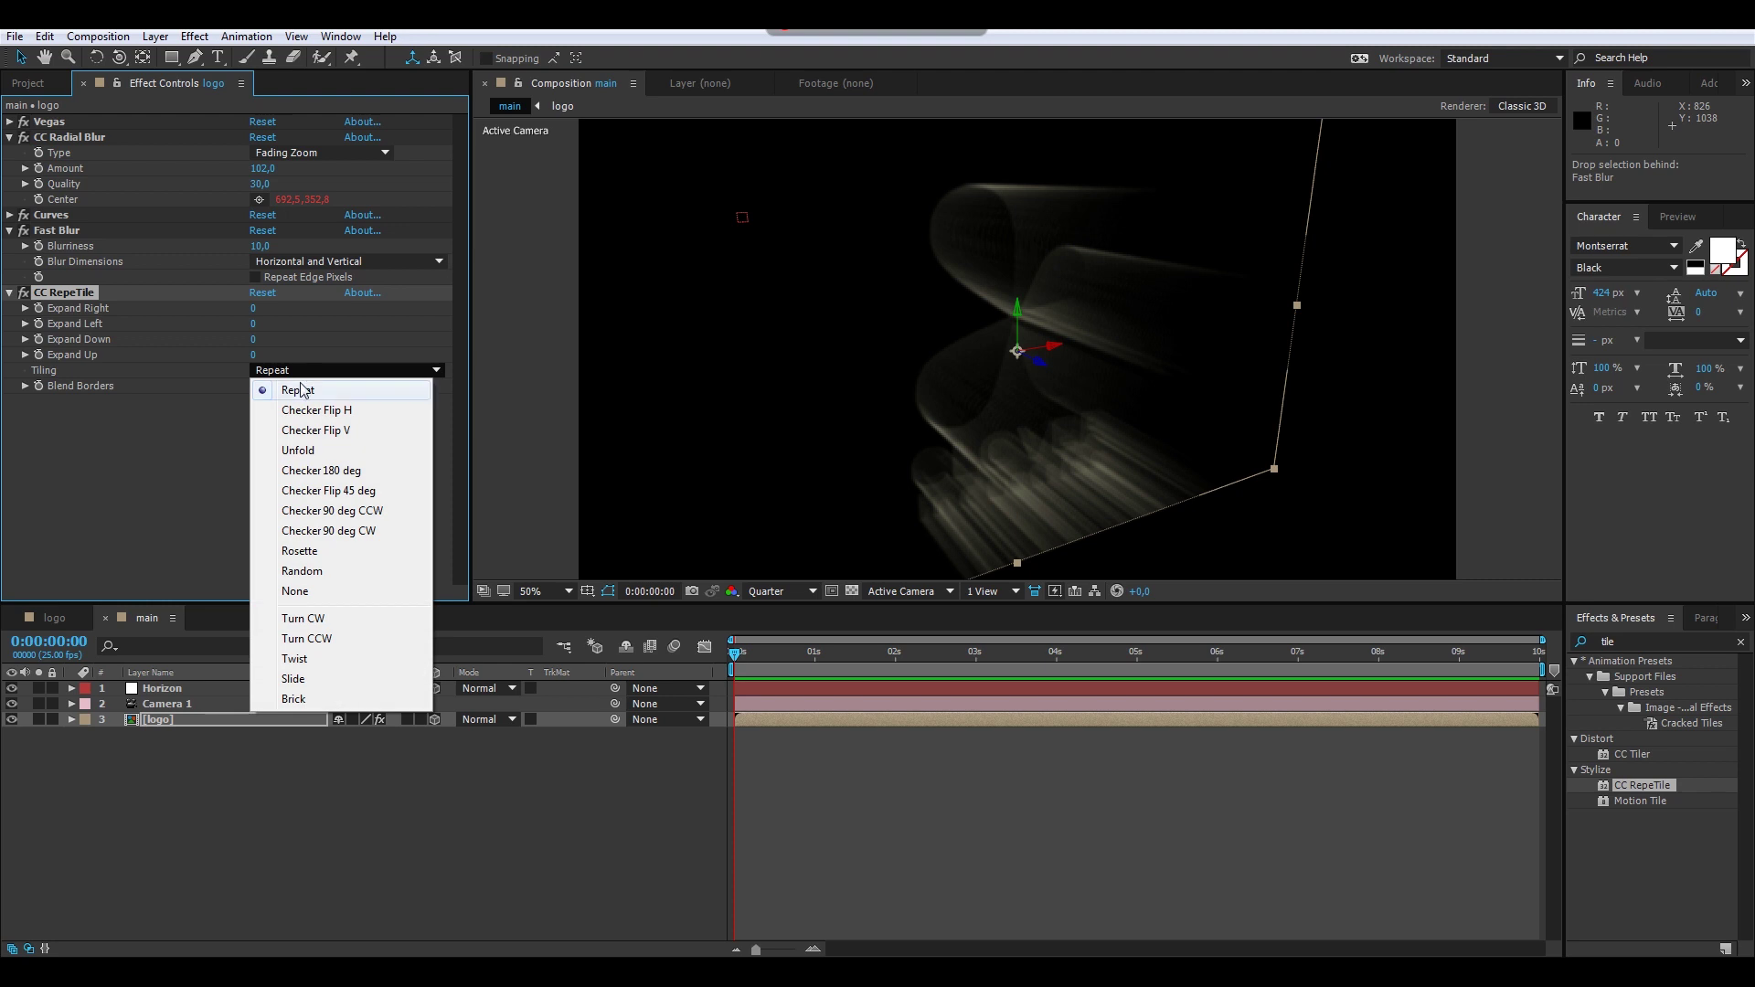
left_click(314, 596)
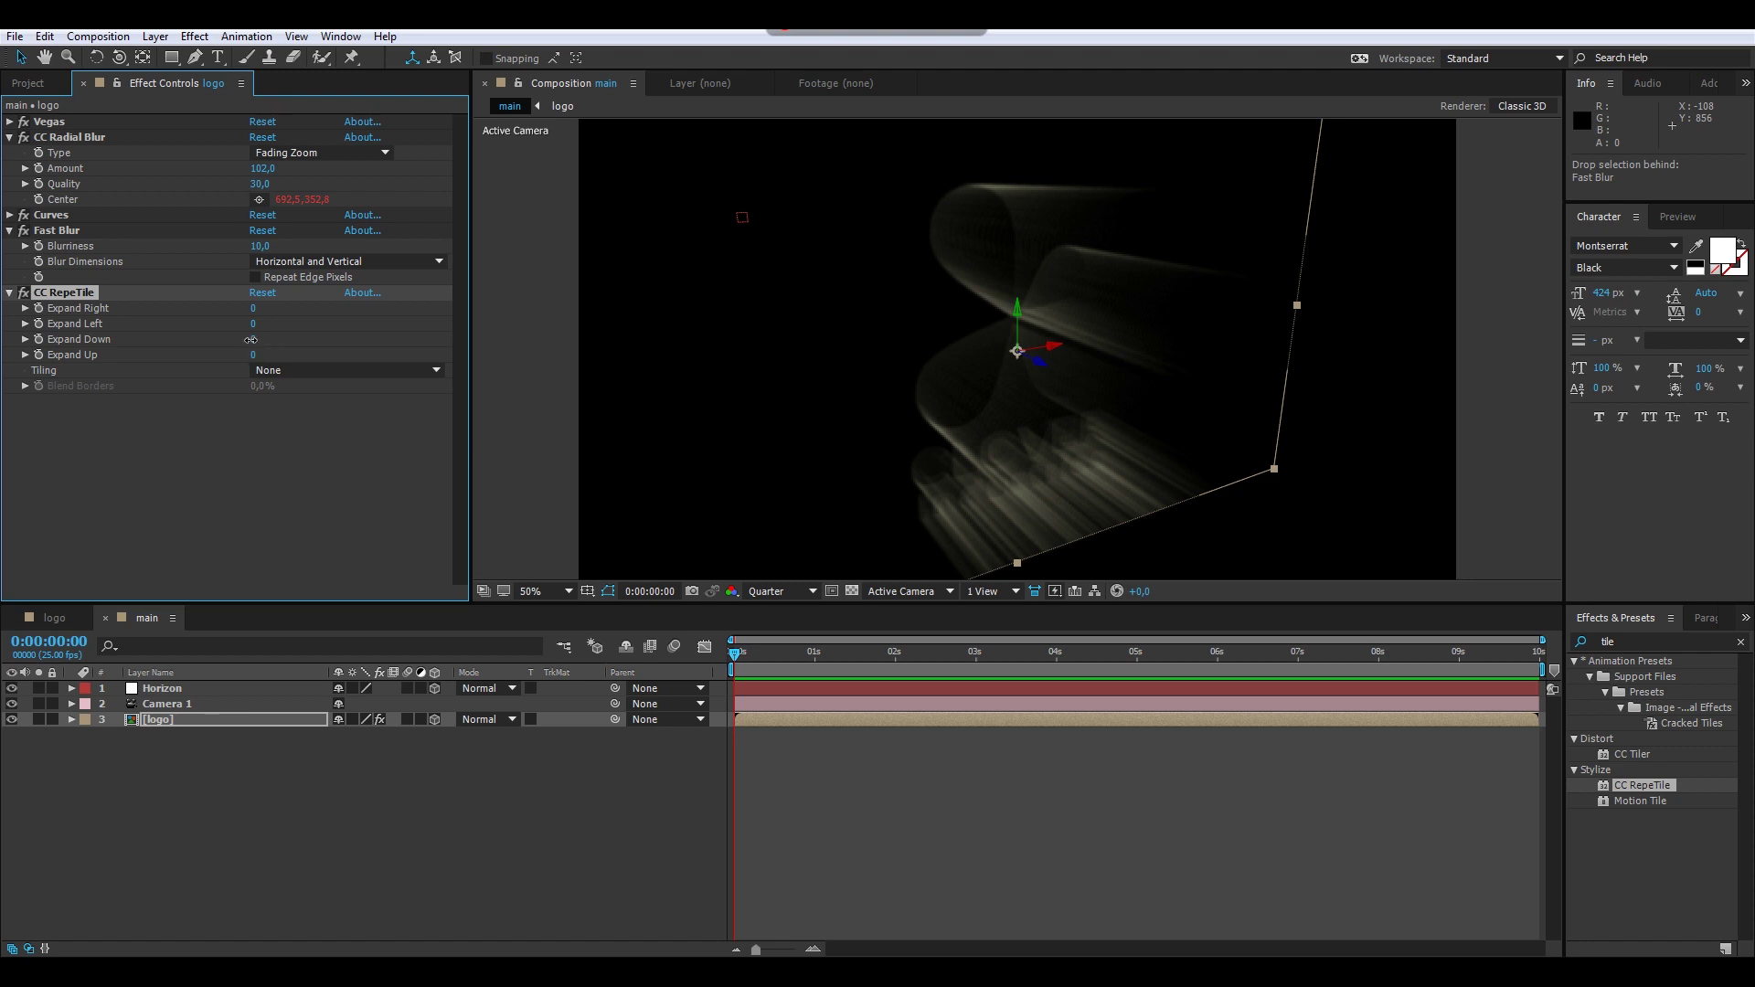
left_click_drag(250, 340, 274, 343)
left_click_drag(68, 296, 103, 121)
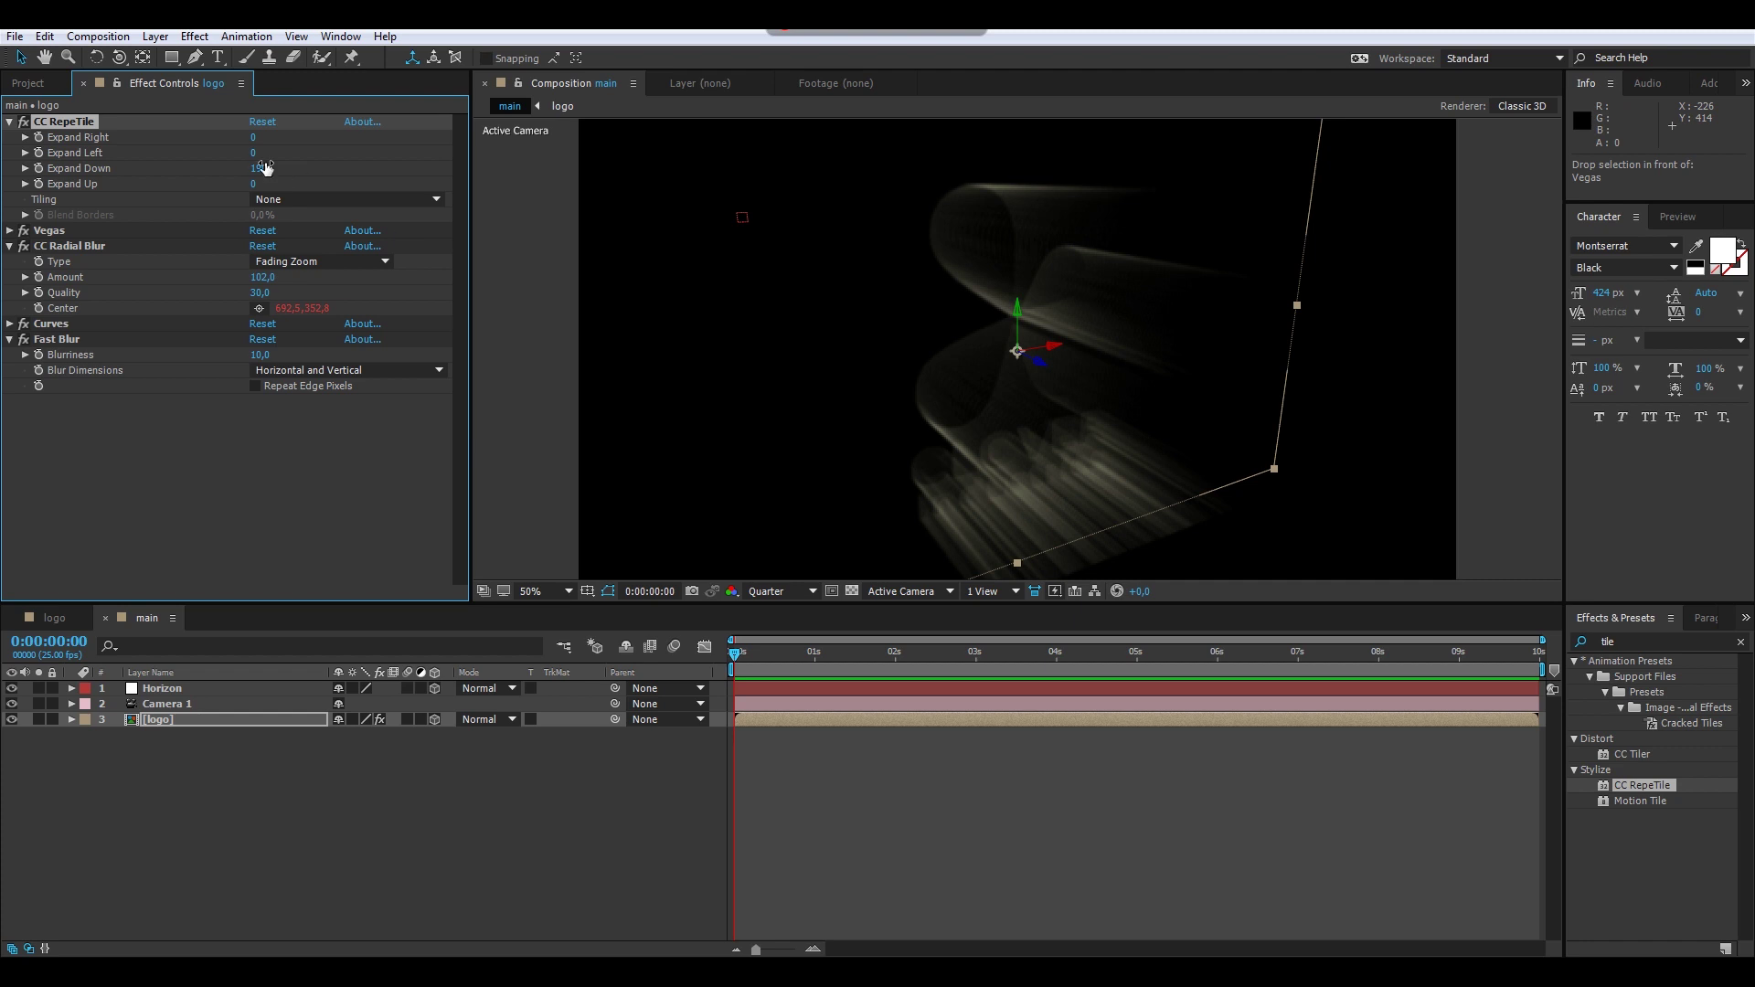
Step: Set CC RepeTile Expand Down to exactly 600
left_click_drag(330, 170, 397, 170)
left_click_drag(263, 168, 499, 177)
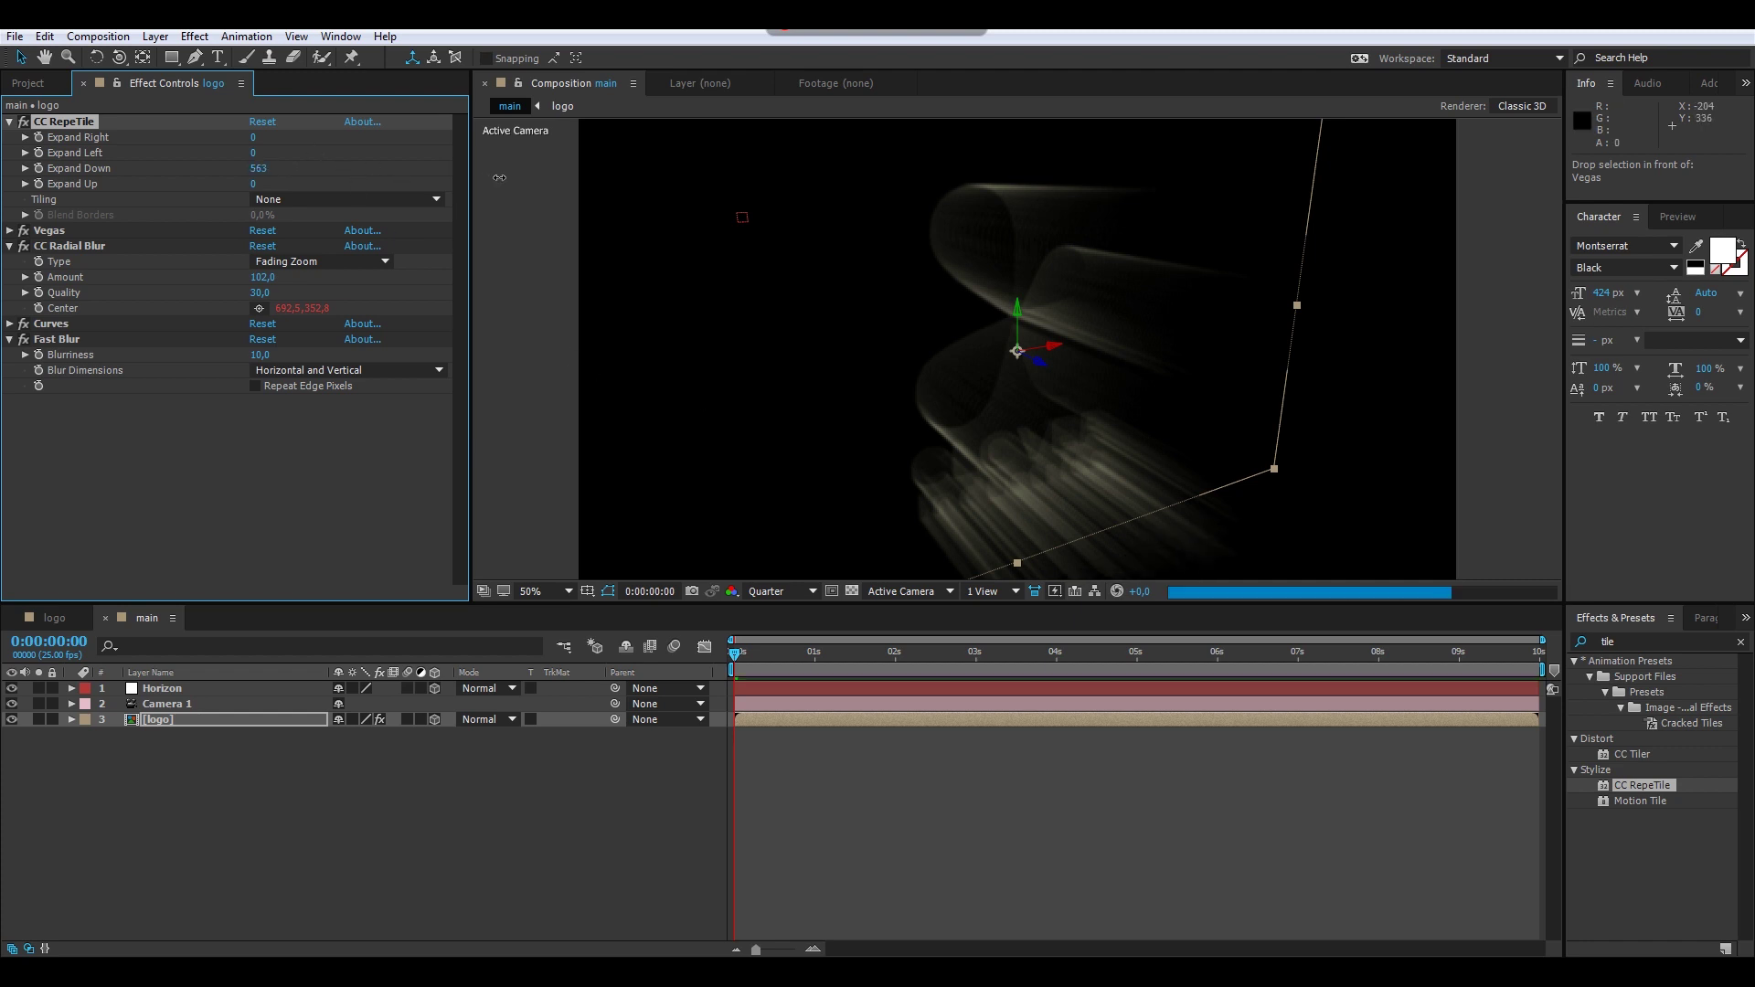
left_click(262, 168)
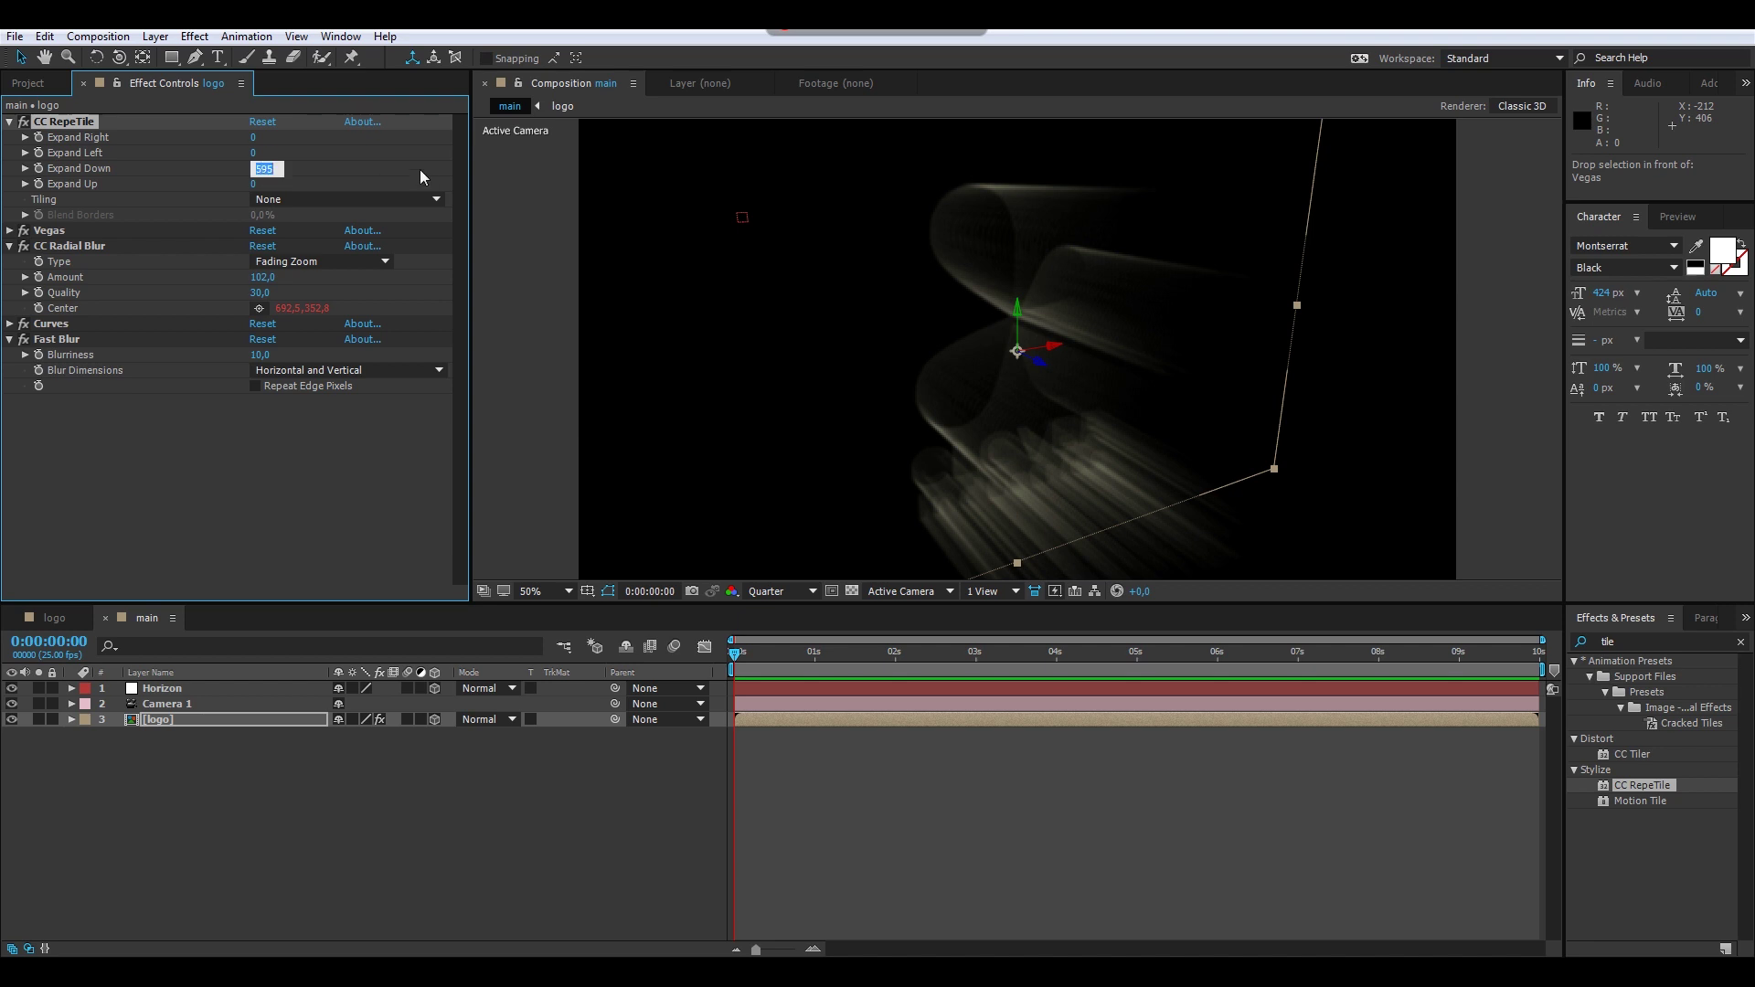
type("600")
key("Return")
Step: Set Expand Up to 600 and orbit the camera round to face the logo
left_click(257, 186)
key("c")
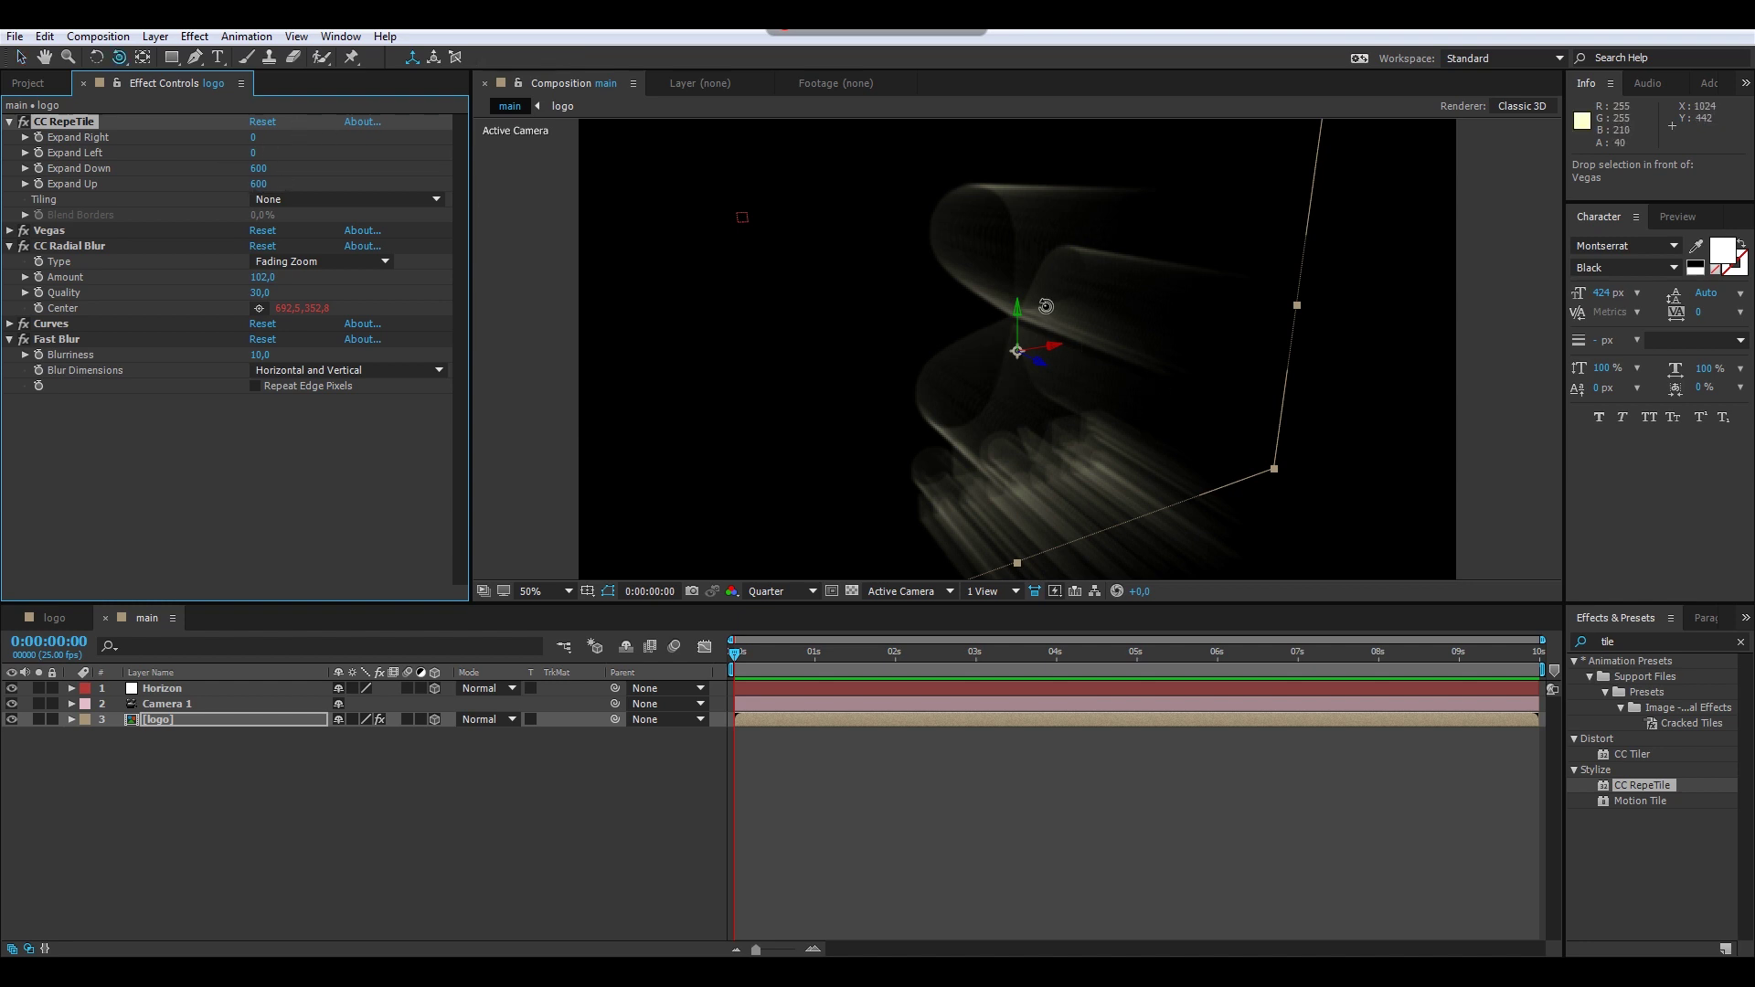
left_click_drag(1045, 321, 991, 347)
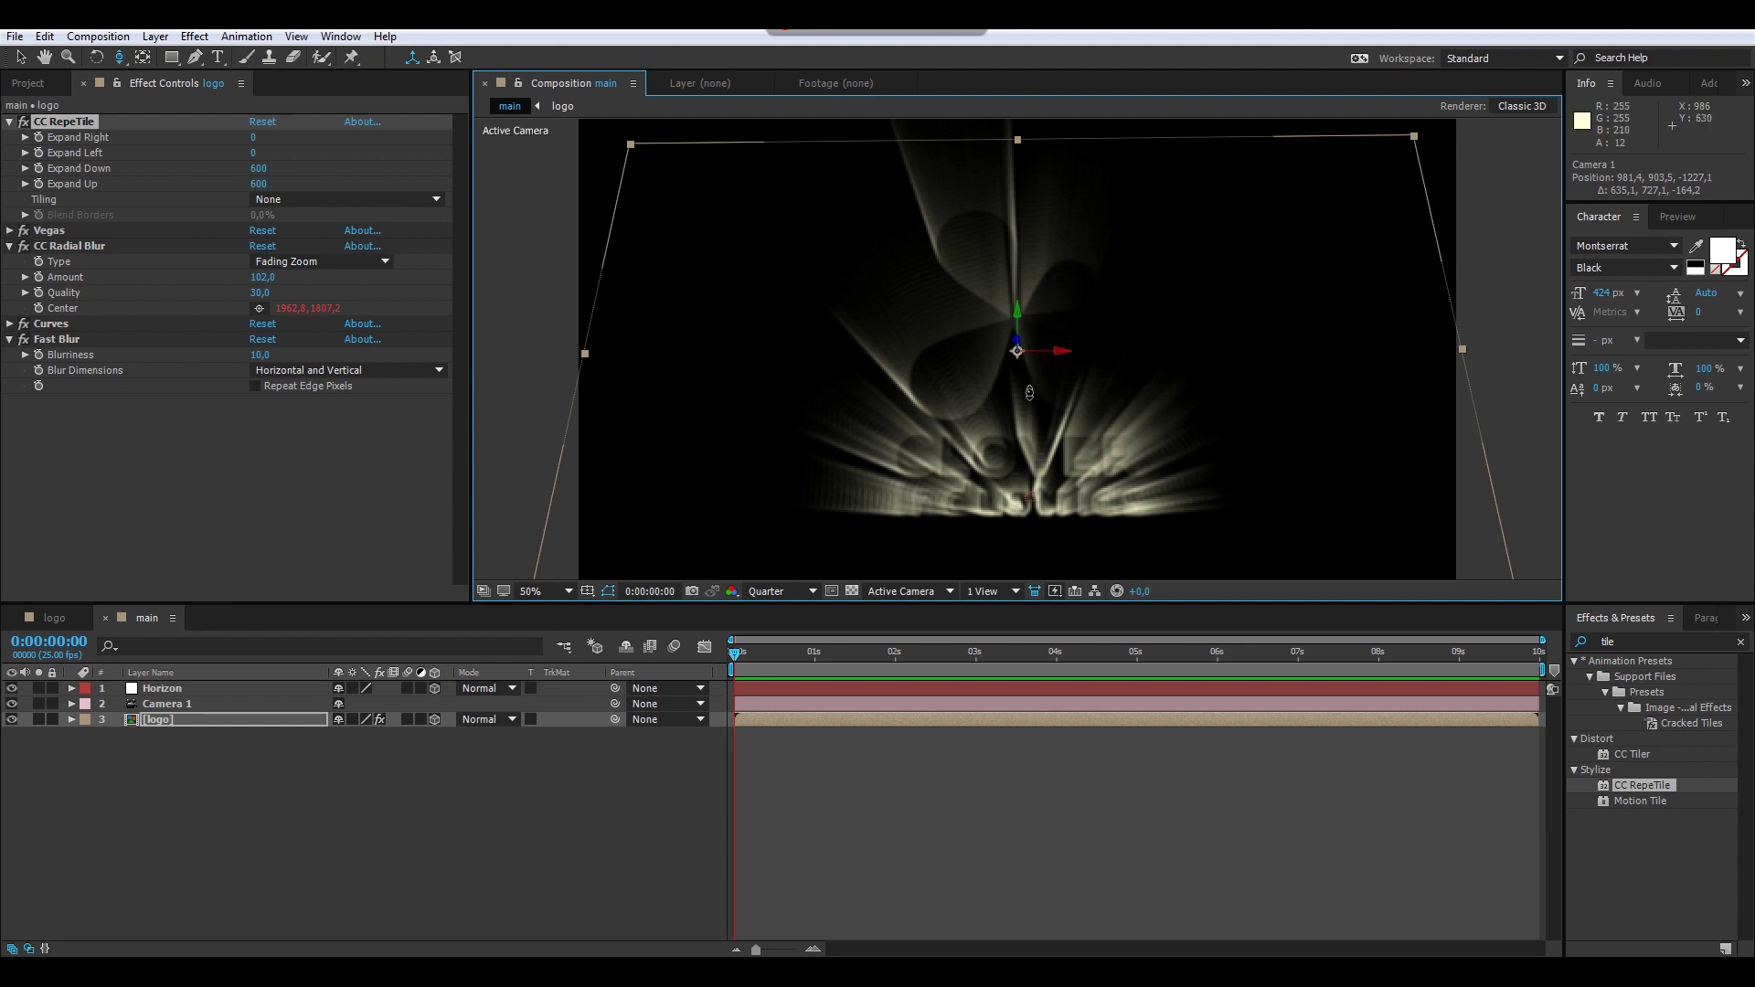
Step: Tilt the logo to -32° X Rotation and move the camera in among the rays
left_click_drag(1029, 393, 803, 548)
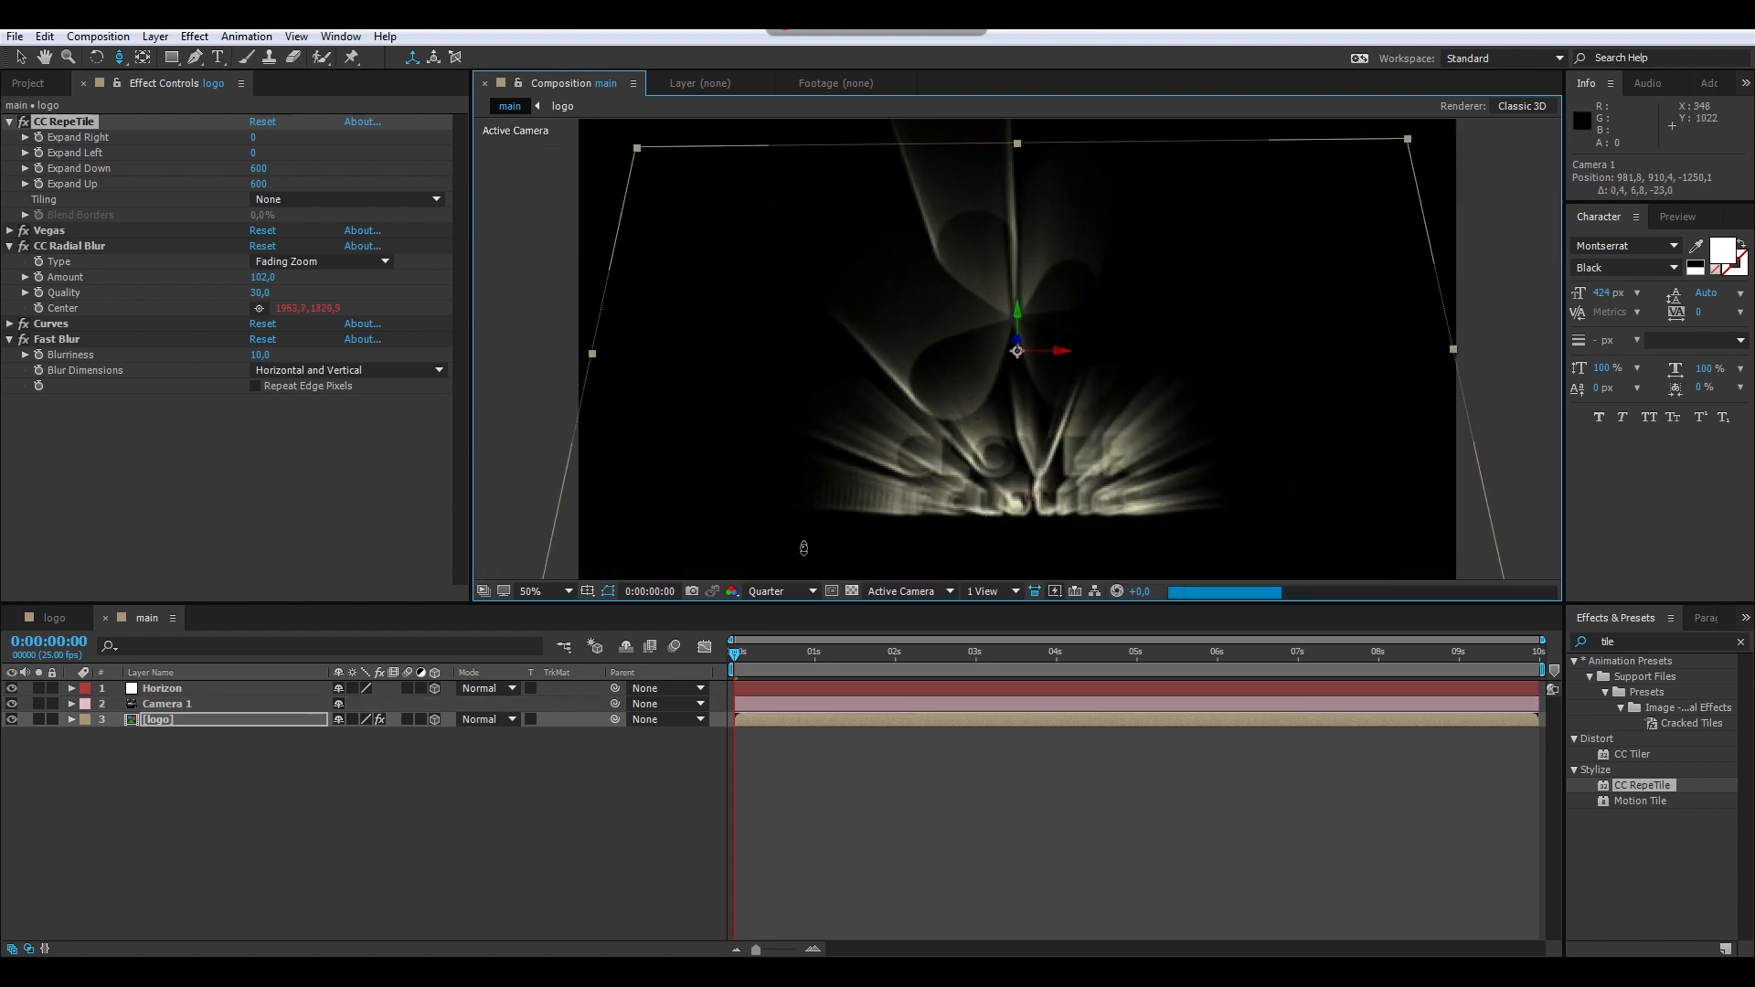
left_click(145, 722)
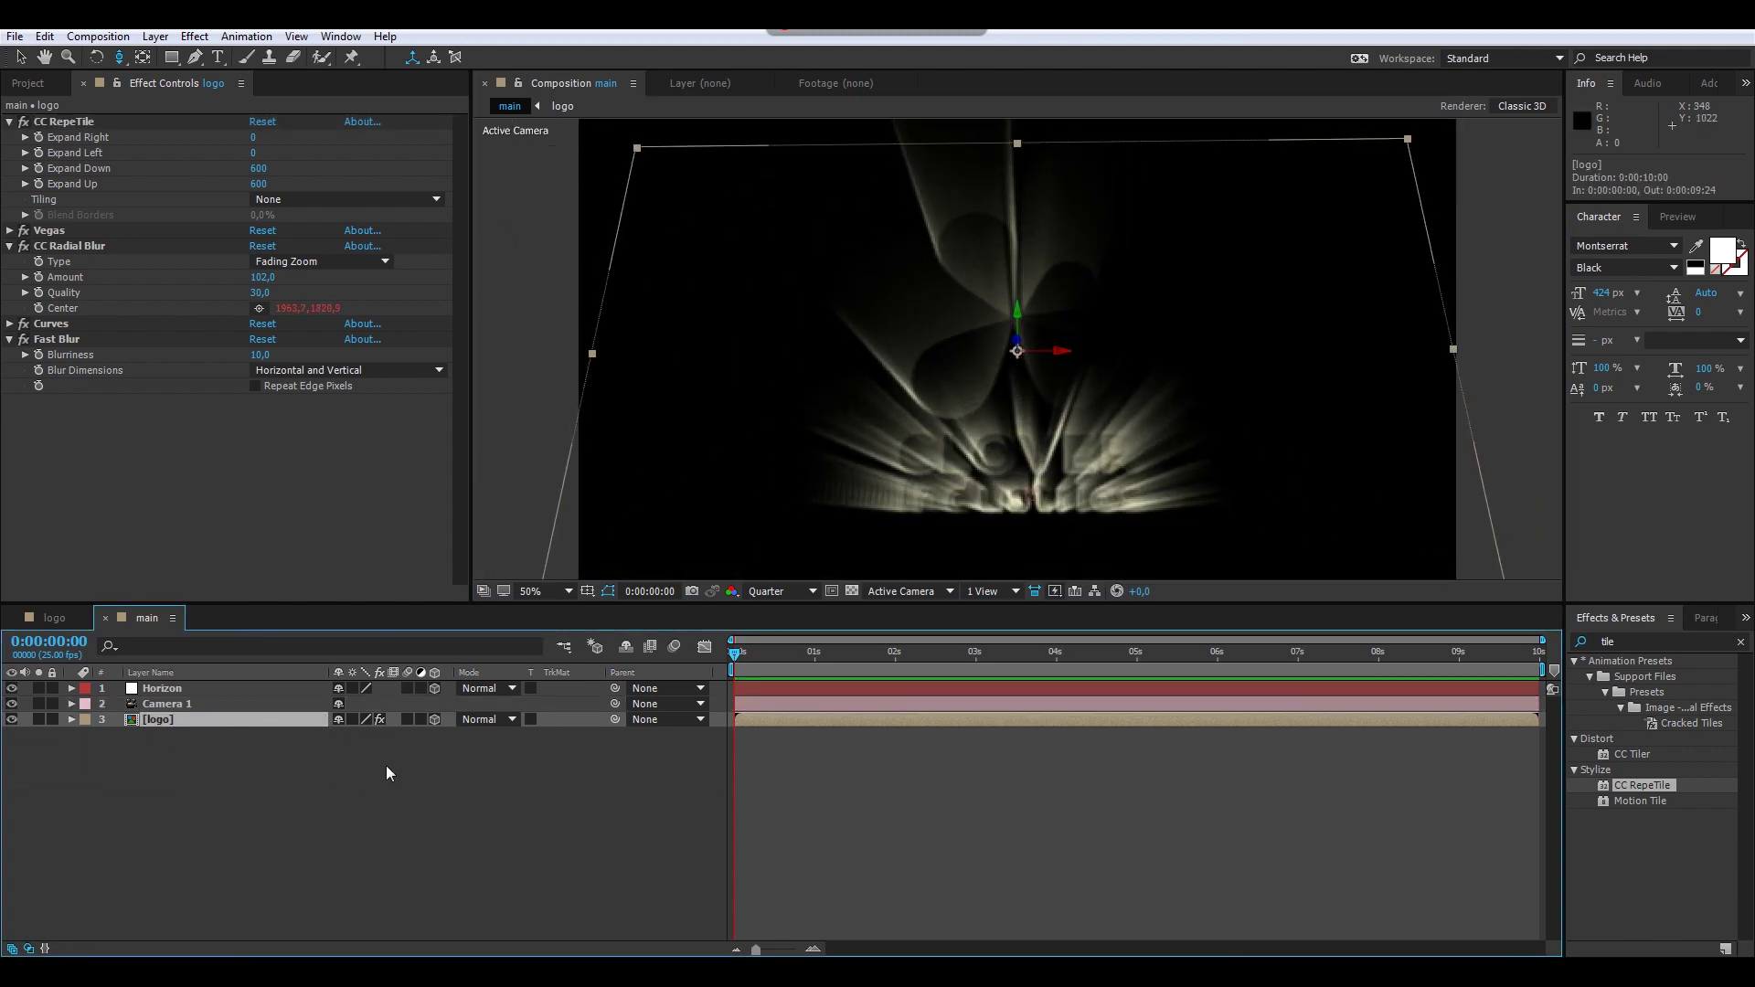
mouse_move(356, 752)
left_mouse_down()
mouse_move(379, 754)
mouse_move(350, 761)
left_mouse_up()
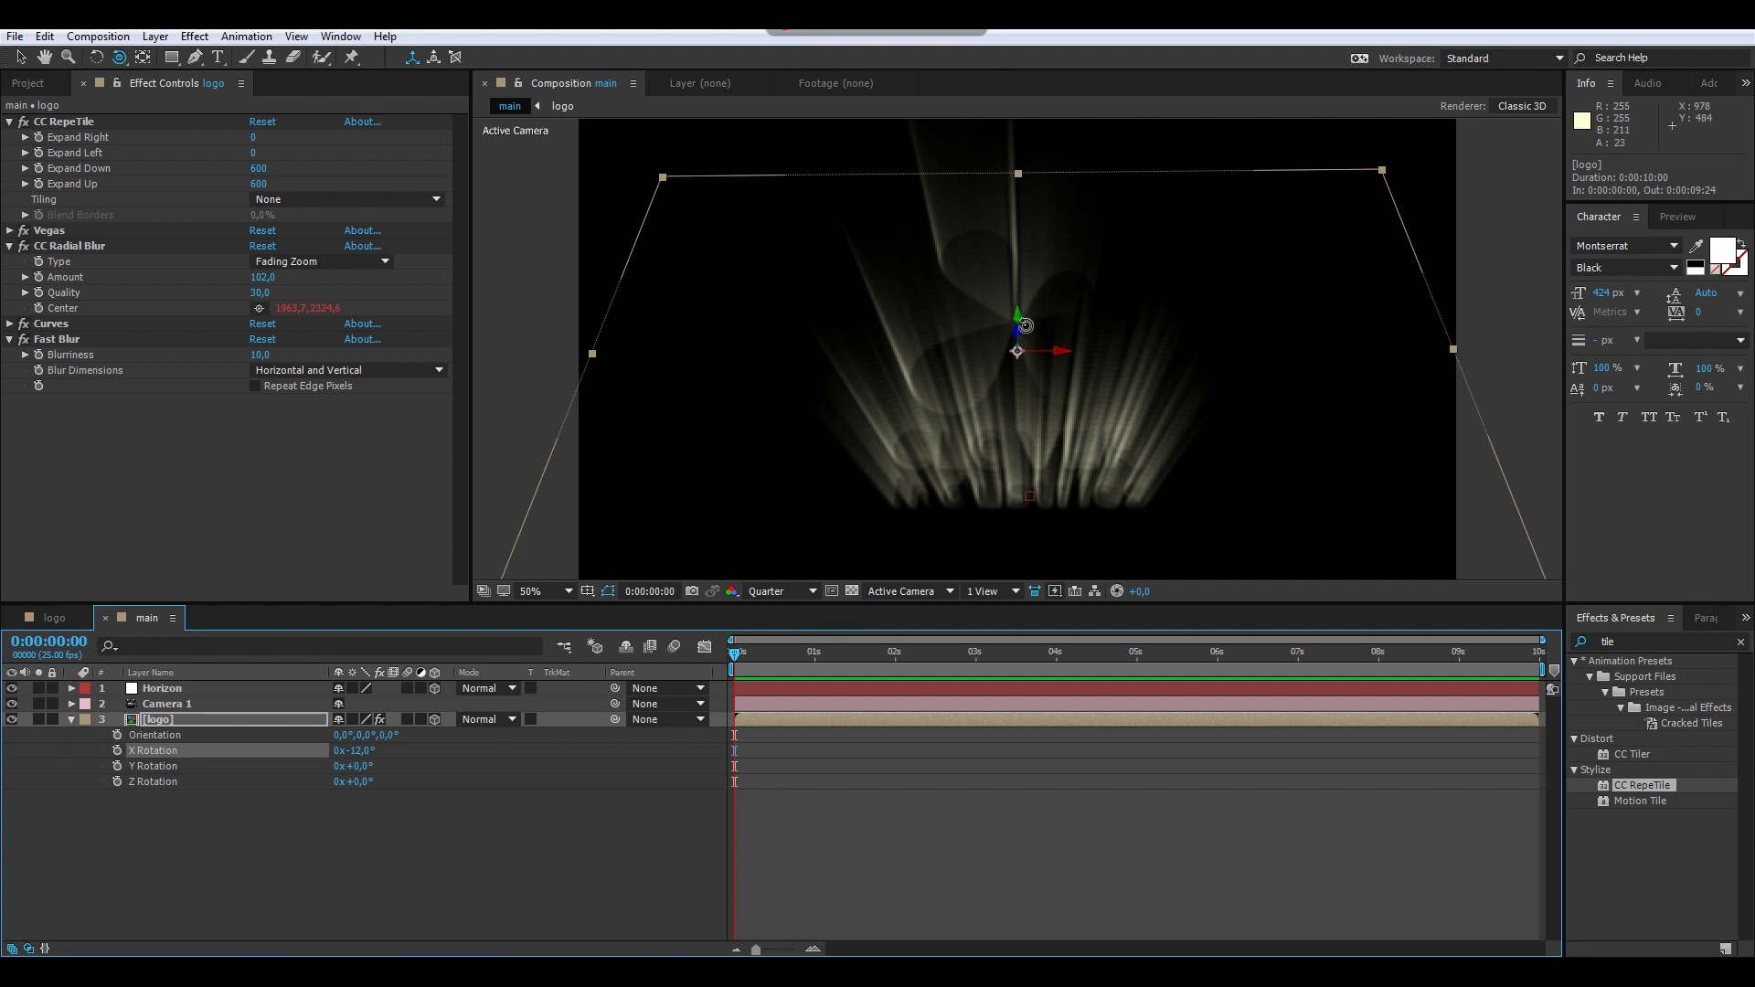
left_click_drag(1020, 344, 994, 513)
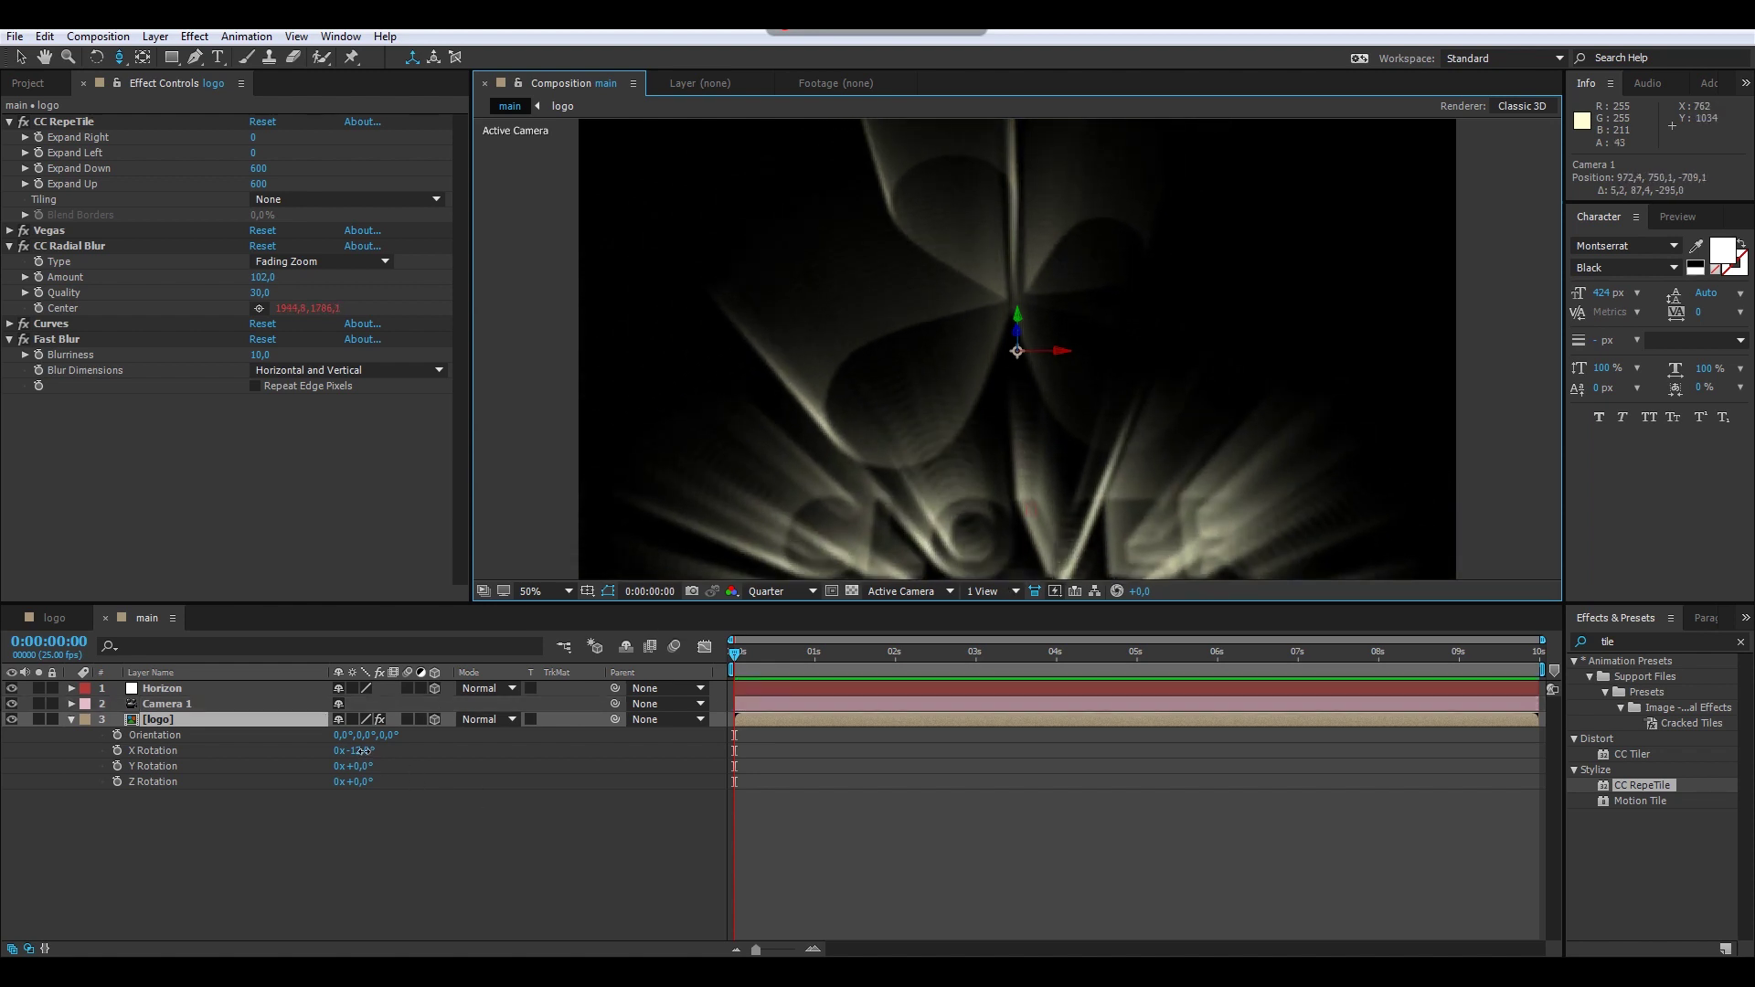
left_click_drag(364, 750, 341, 751)
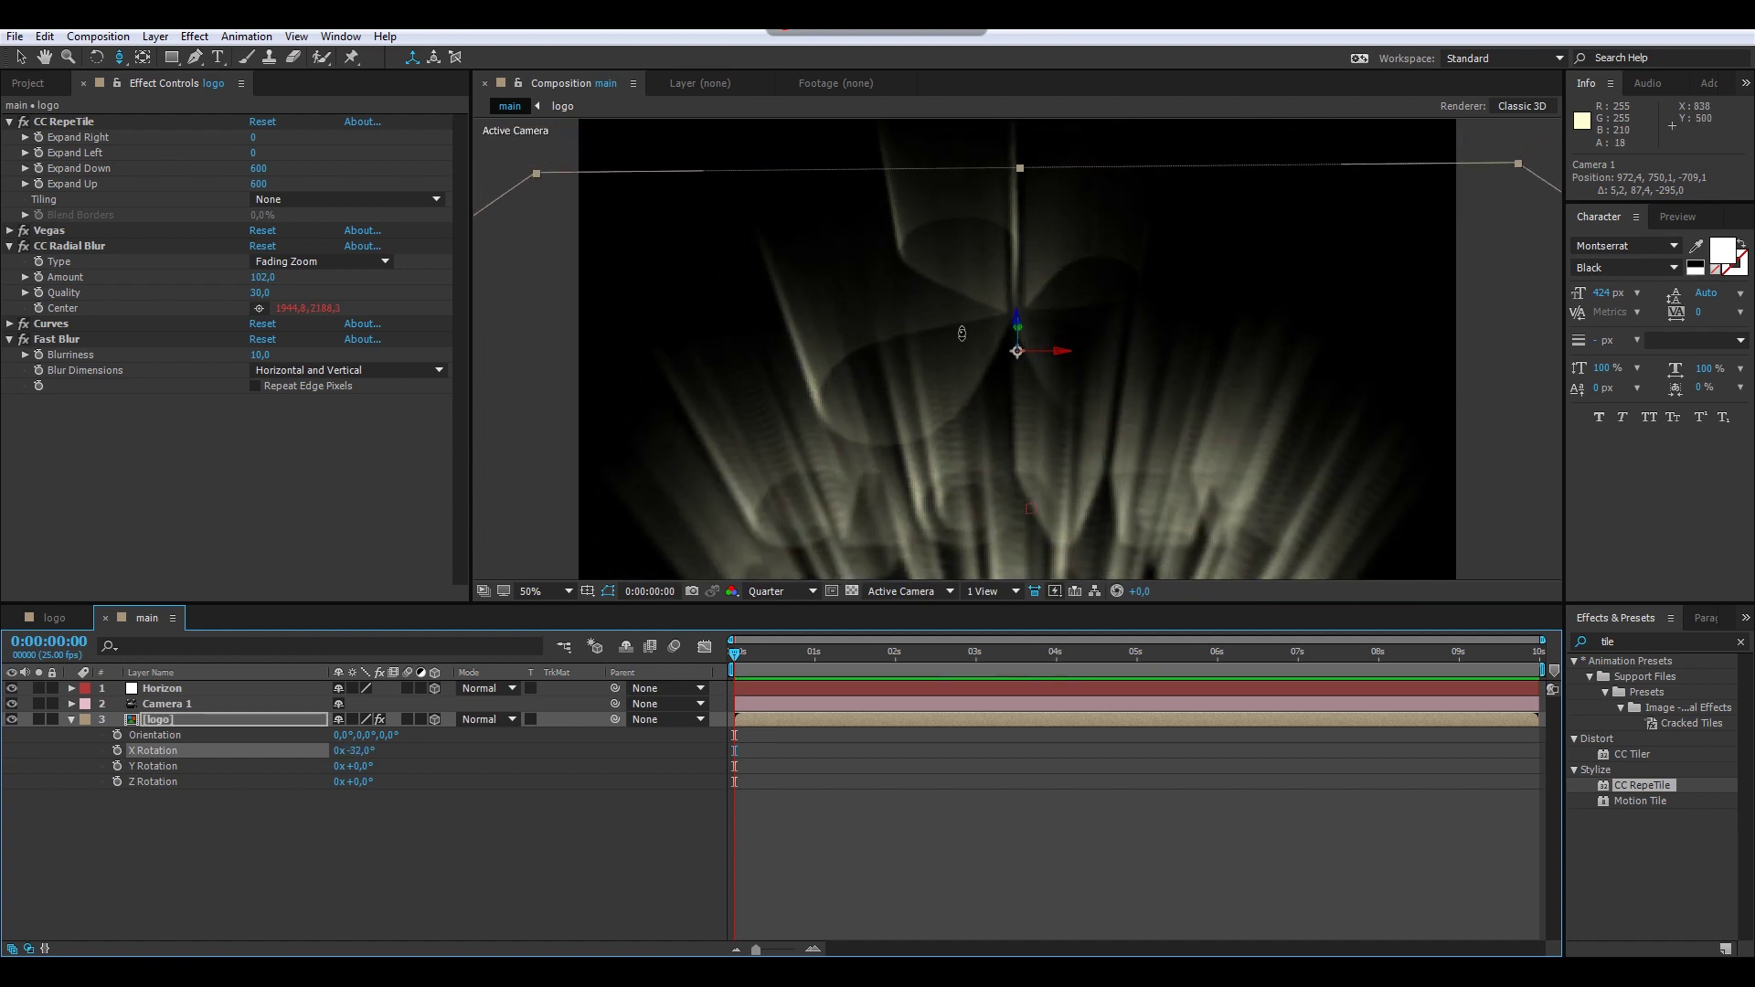
mouse_move(962, 332)
left_mouse_down()
mouse_move(956, 164)
mouse_move(951, 344)
left_mouse_up()
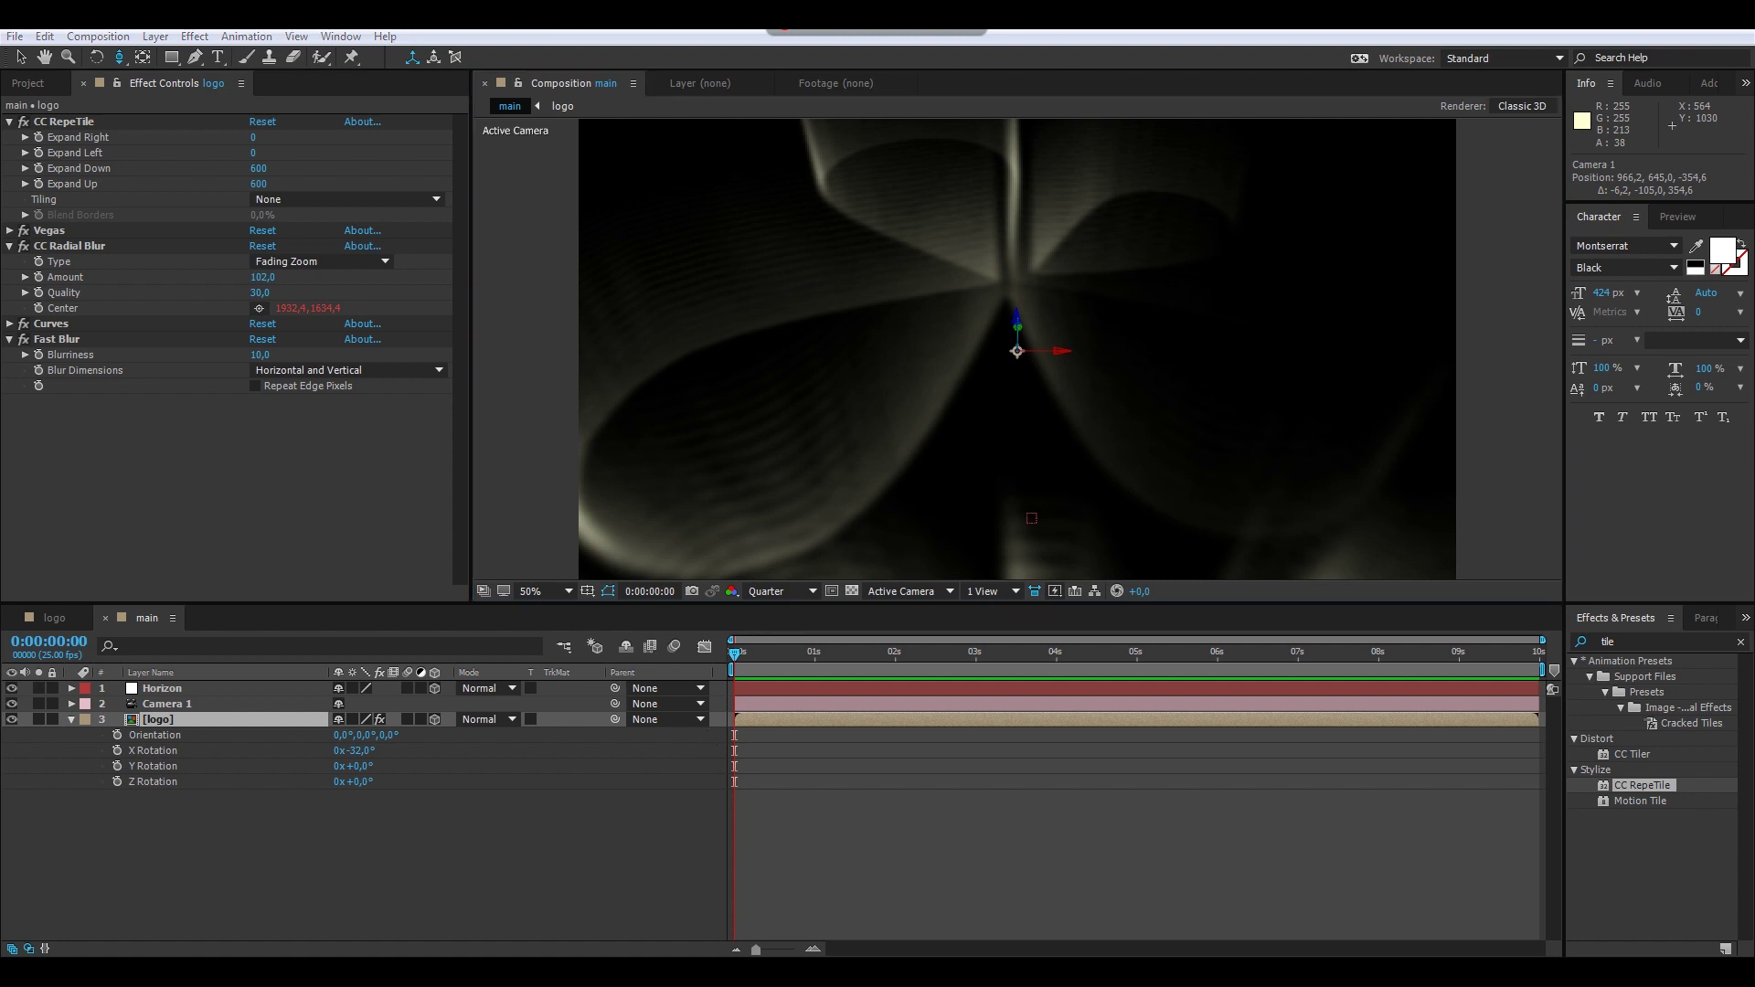
Step: Play the finished reference video in VLC from near the start, then return
key("alt+Tab")
left_click(291, 888)
key("space")
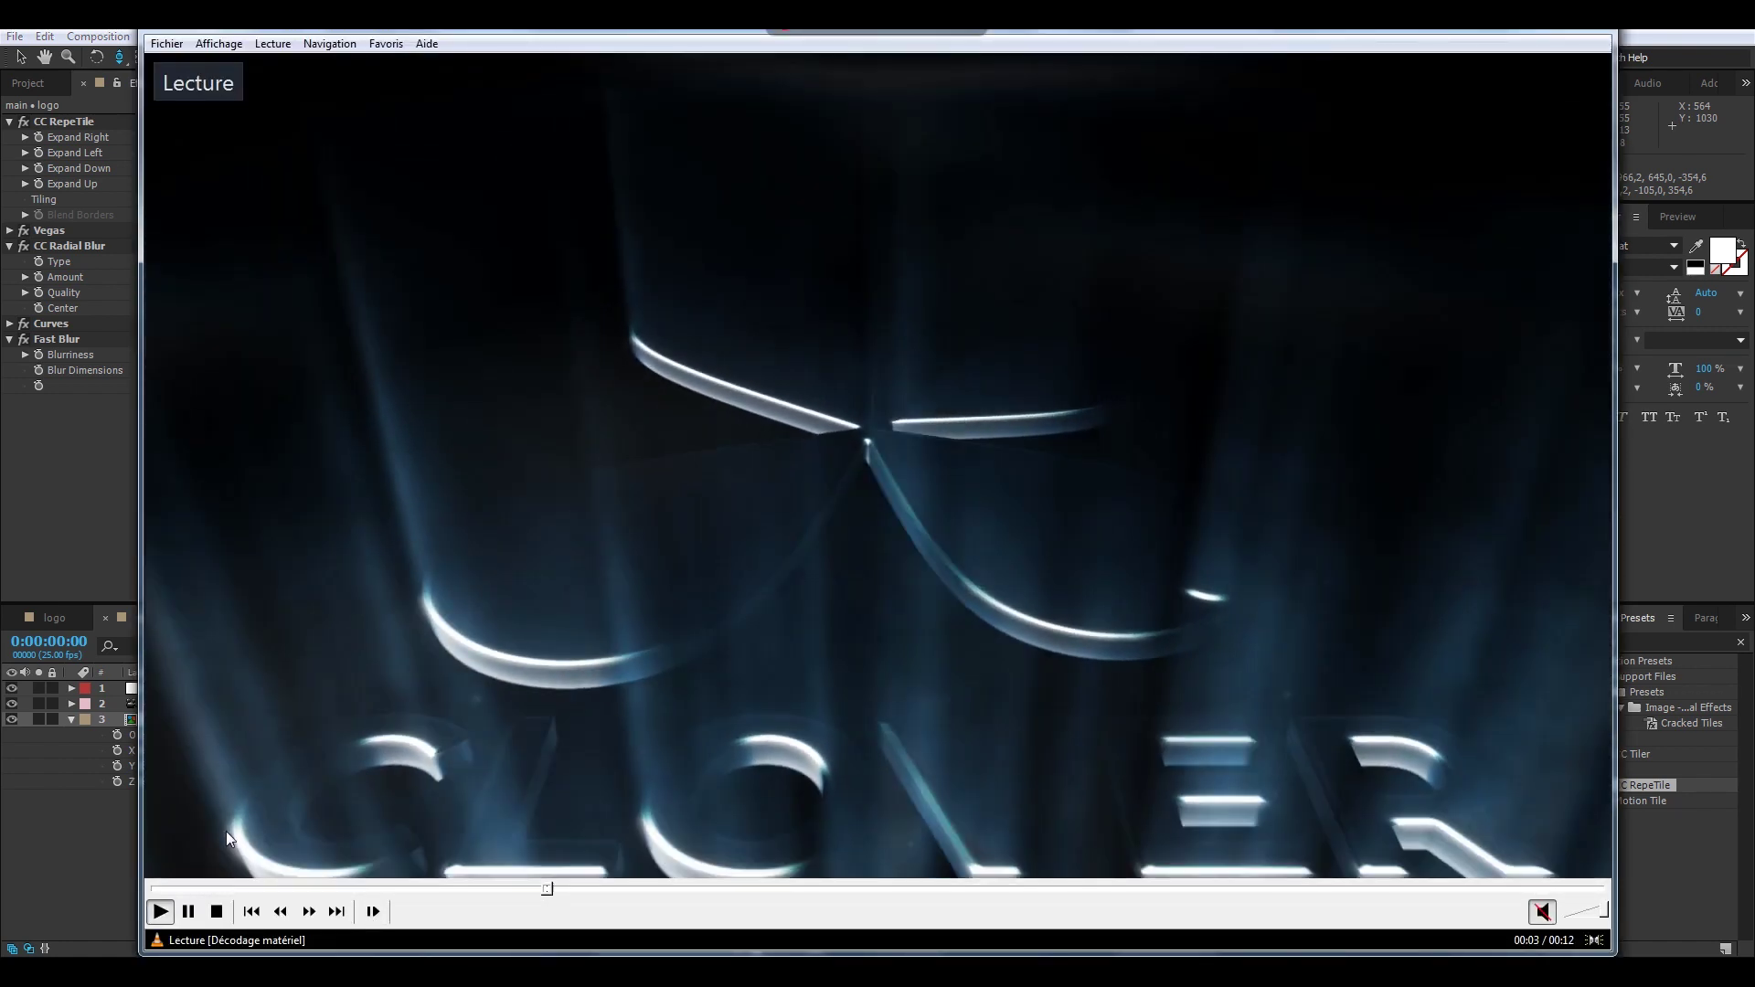
left_click(128, 882)
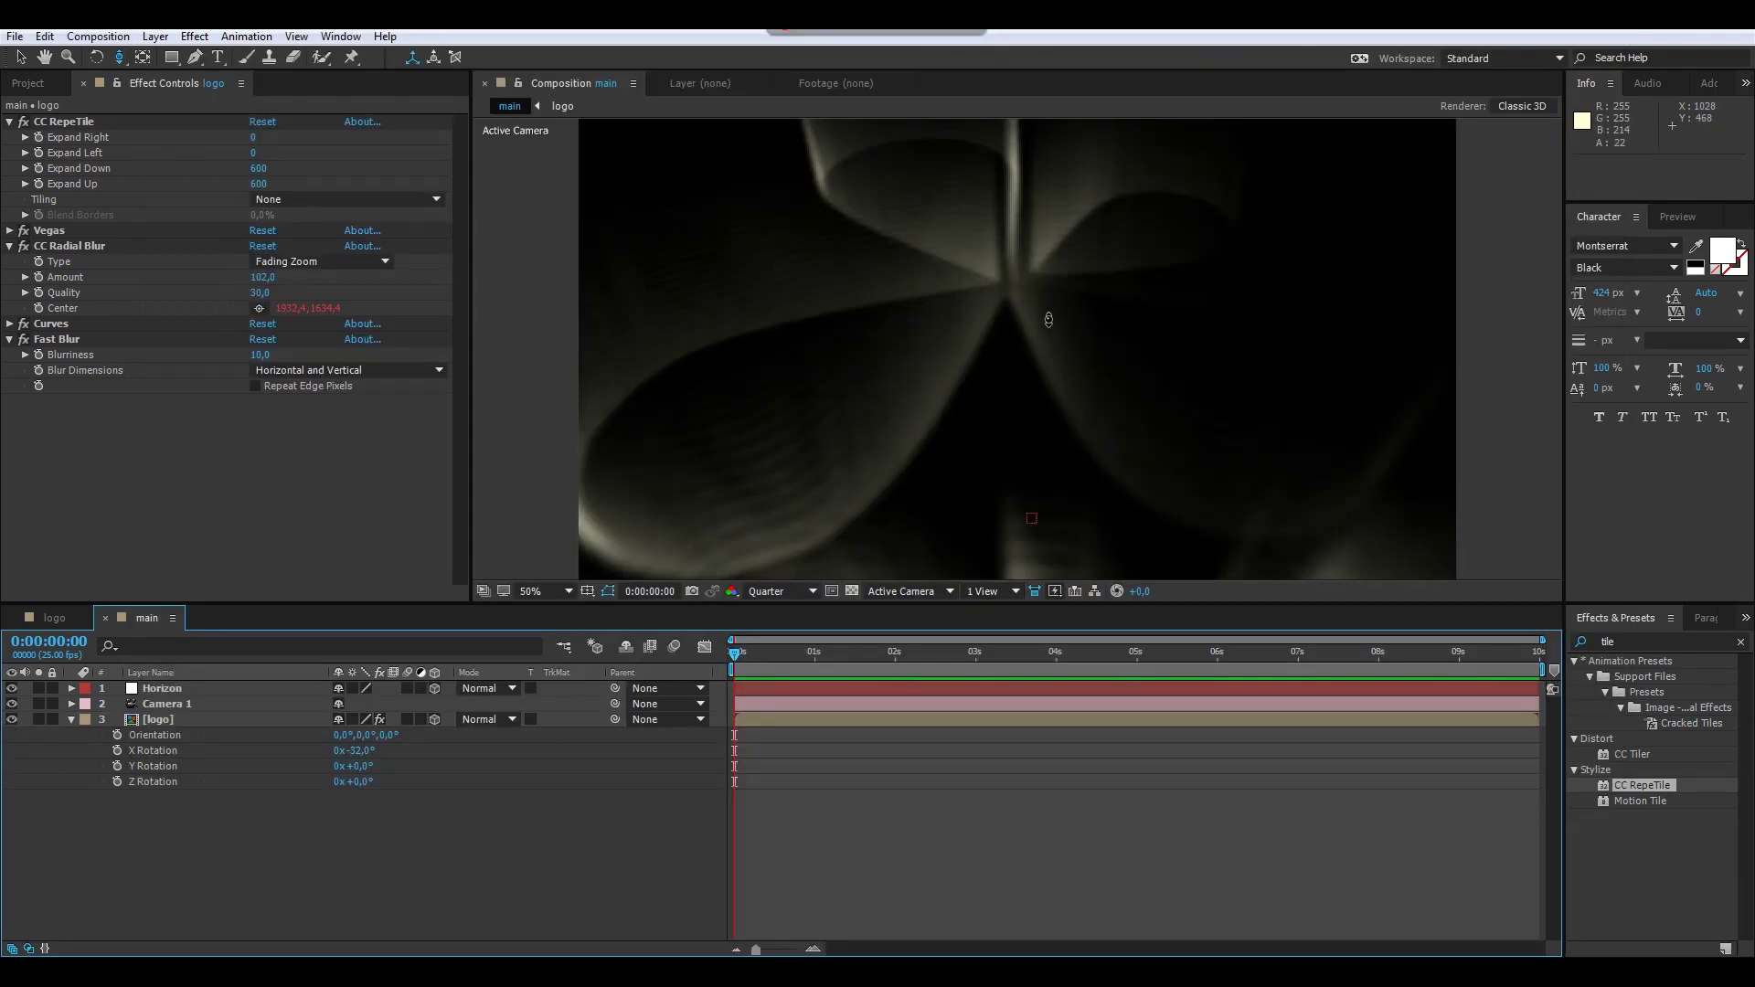
Step: Orbit the camera around the logo while trying the Half preview resolution
left_click_drag(1049, 319, 879, 480)
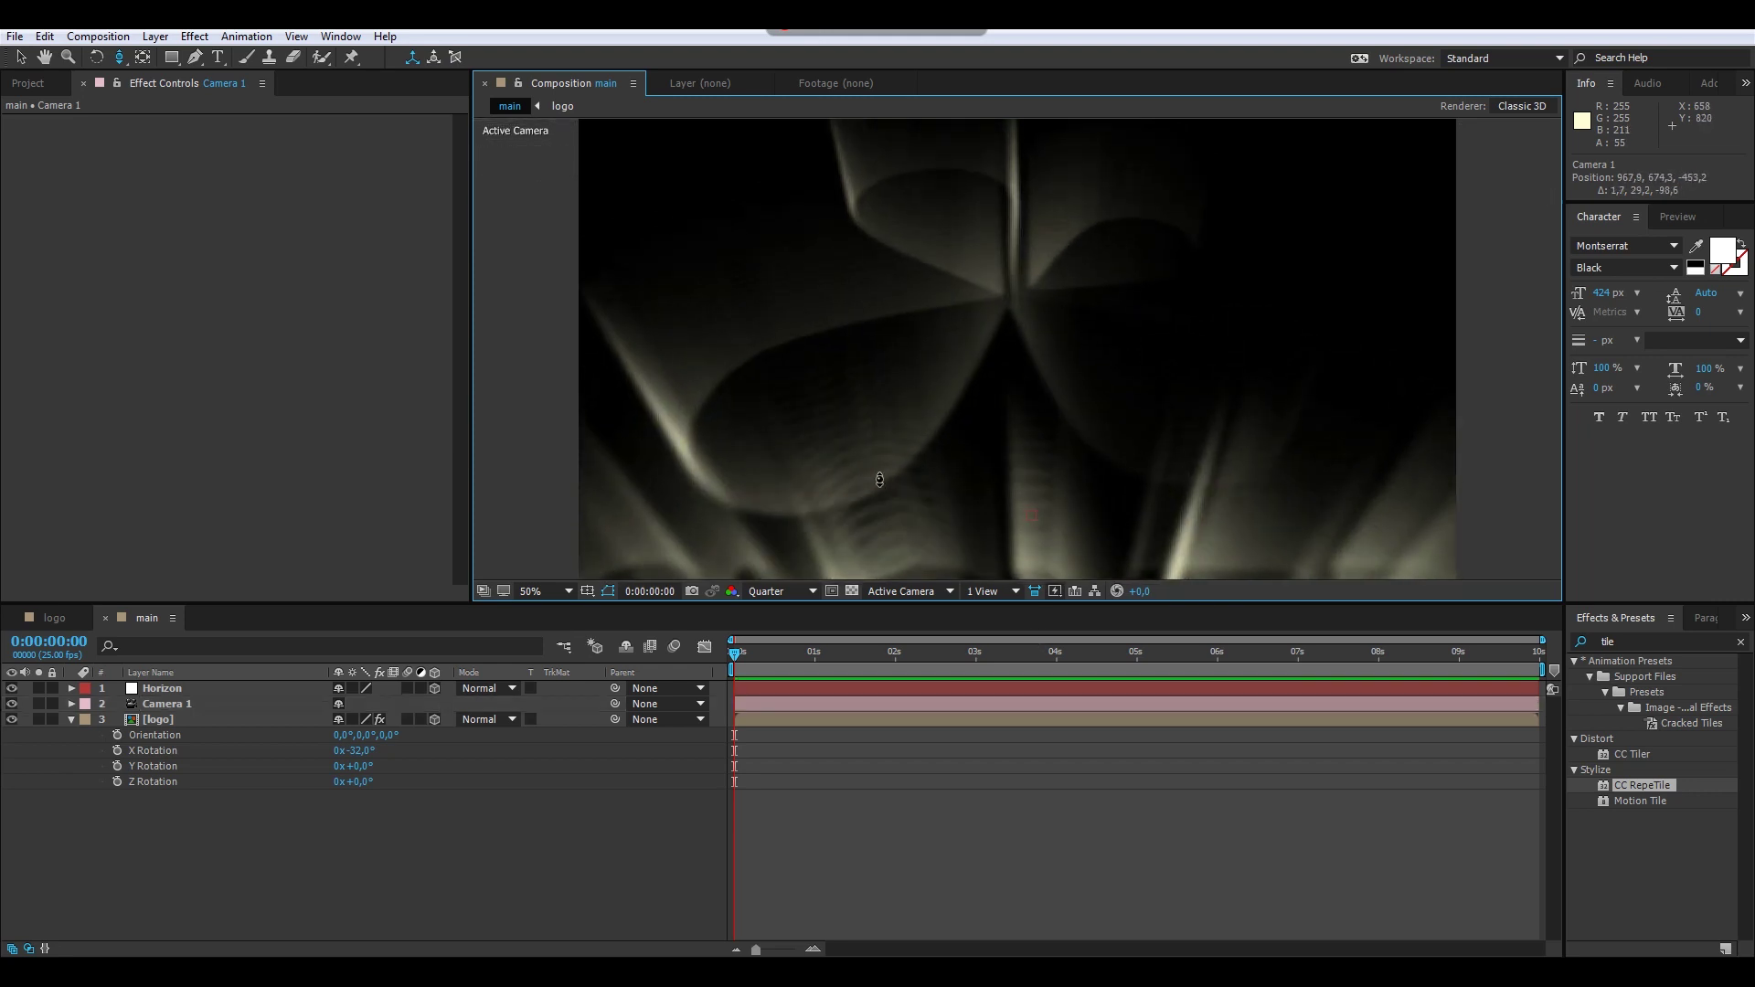
left_click(790, 594)
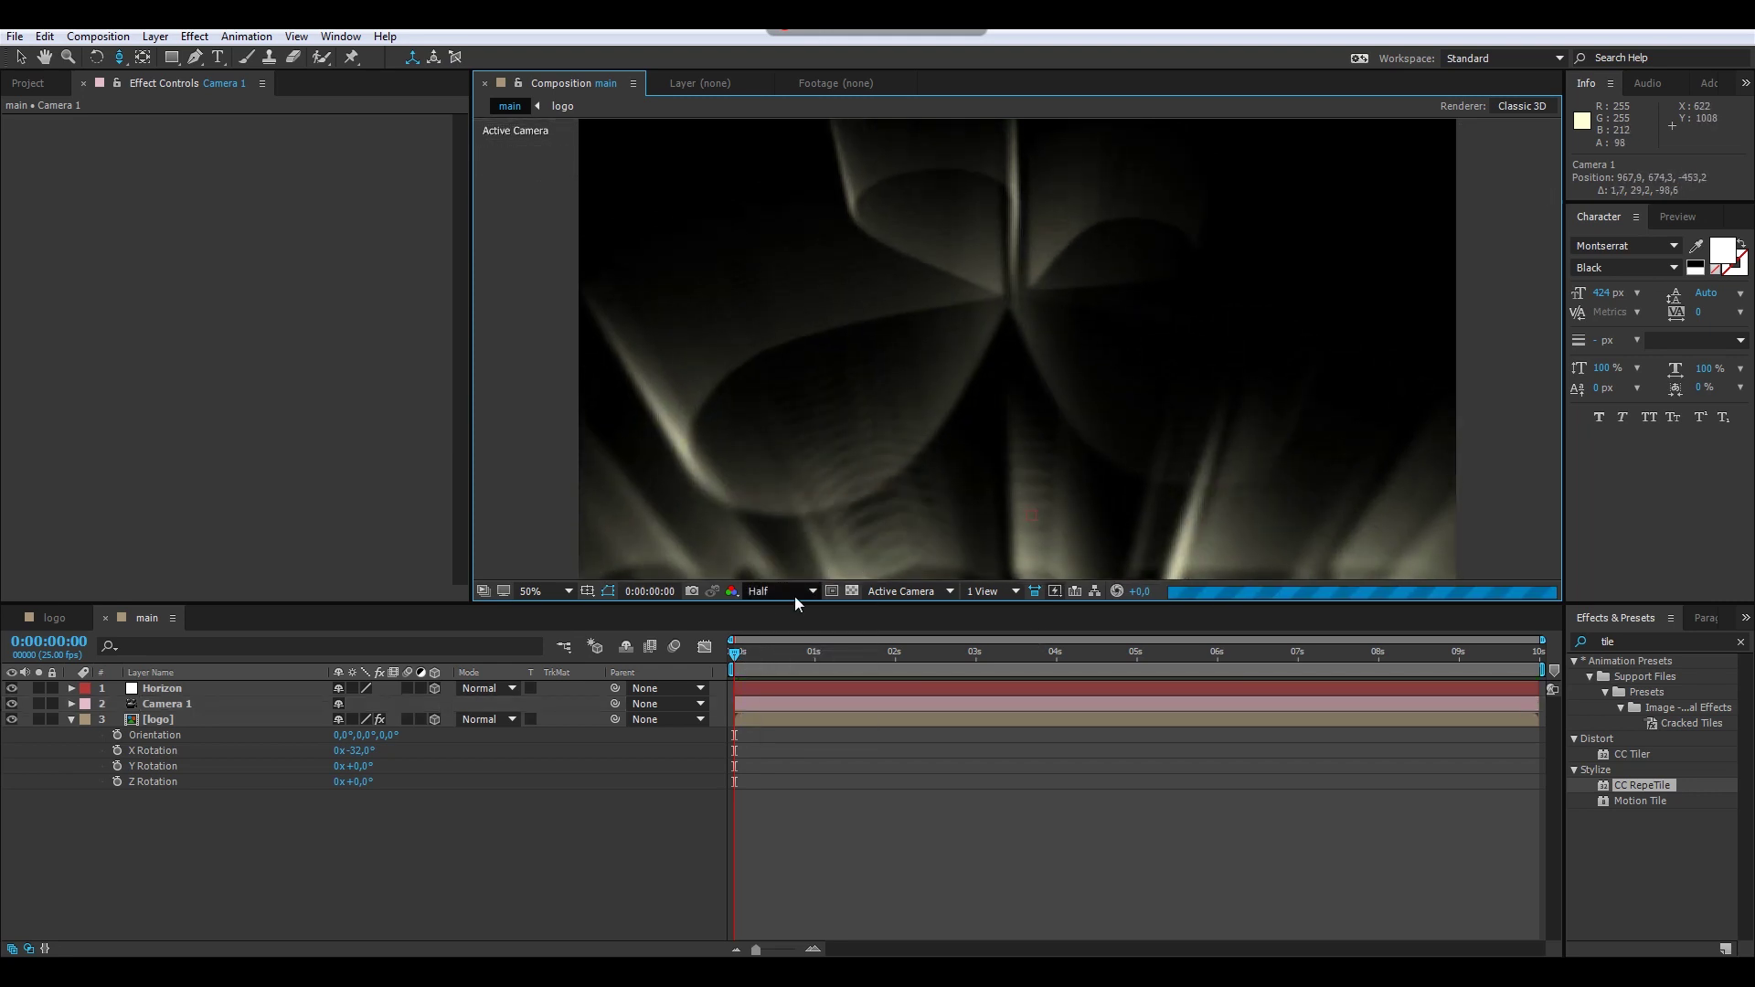
left_click(777, 592)
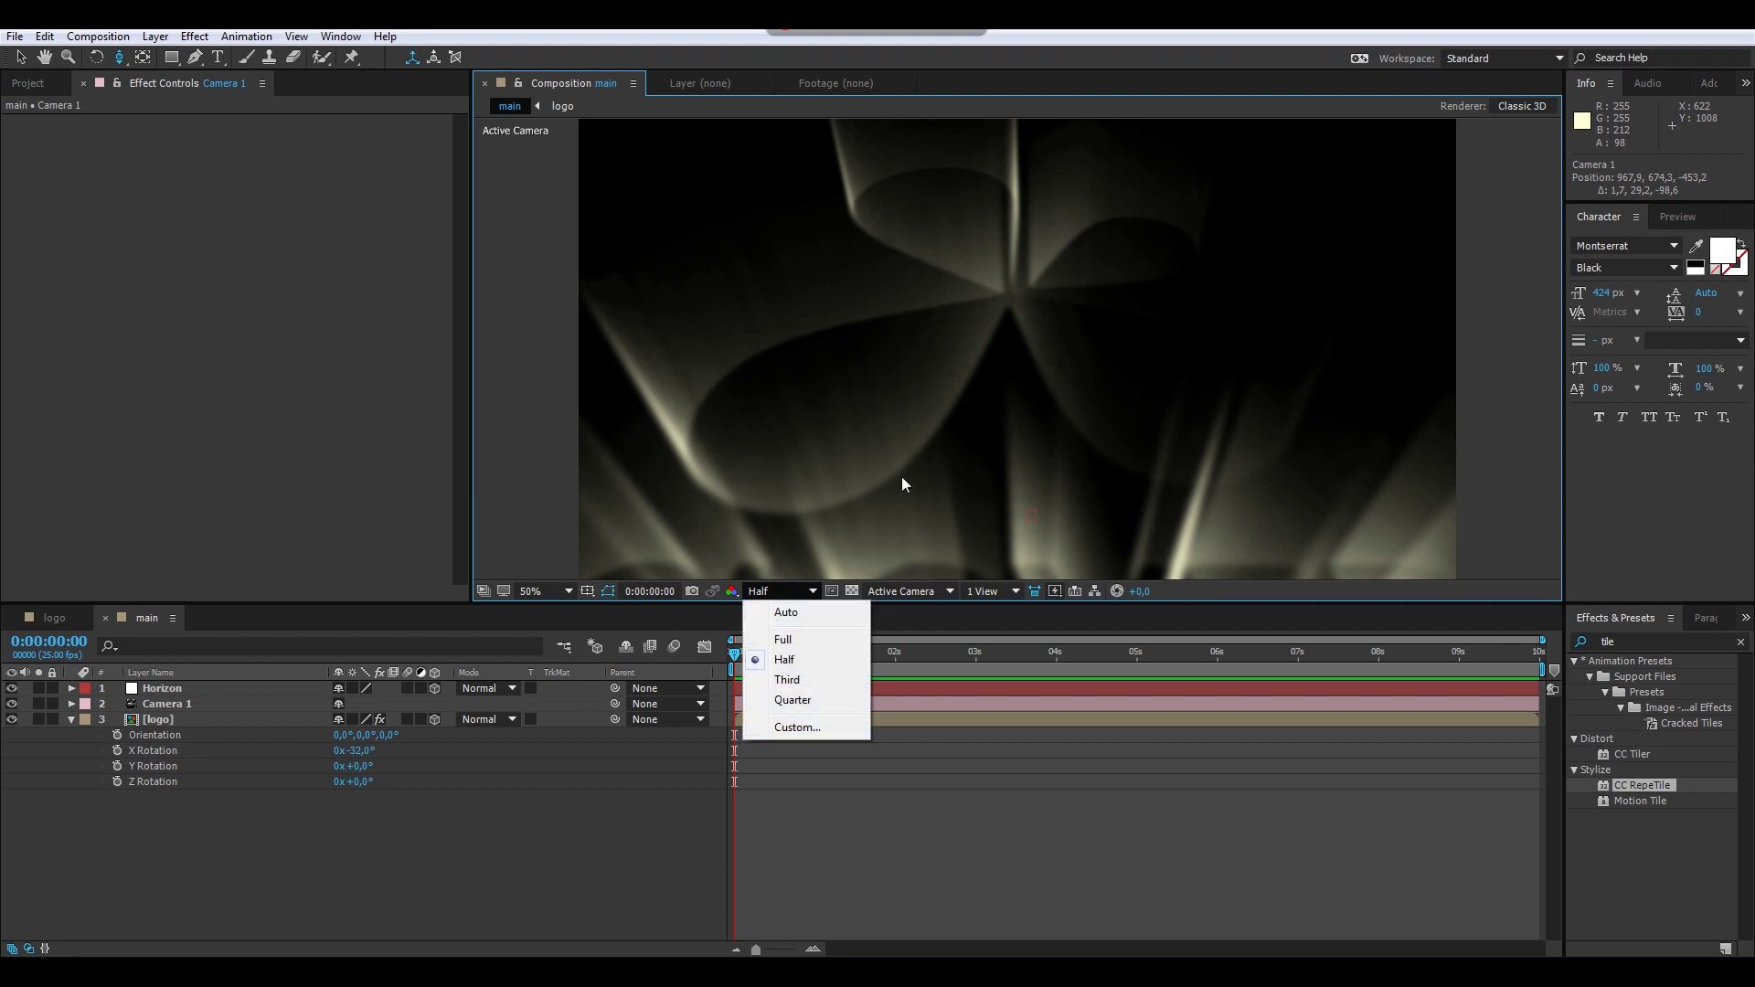
left_click(1012, 393)
left_click_drag(1013, 393, 1008, 486)
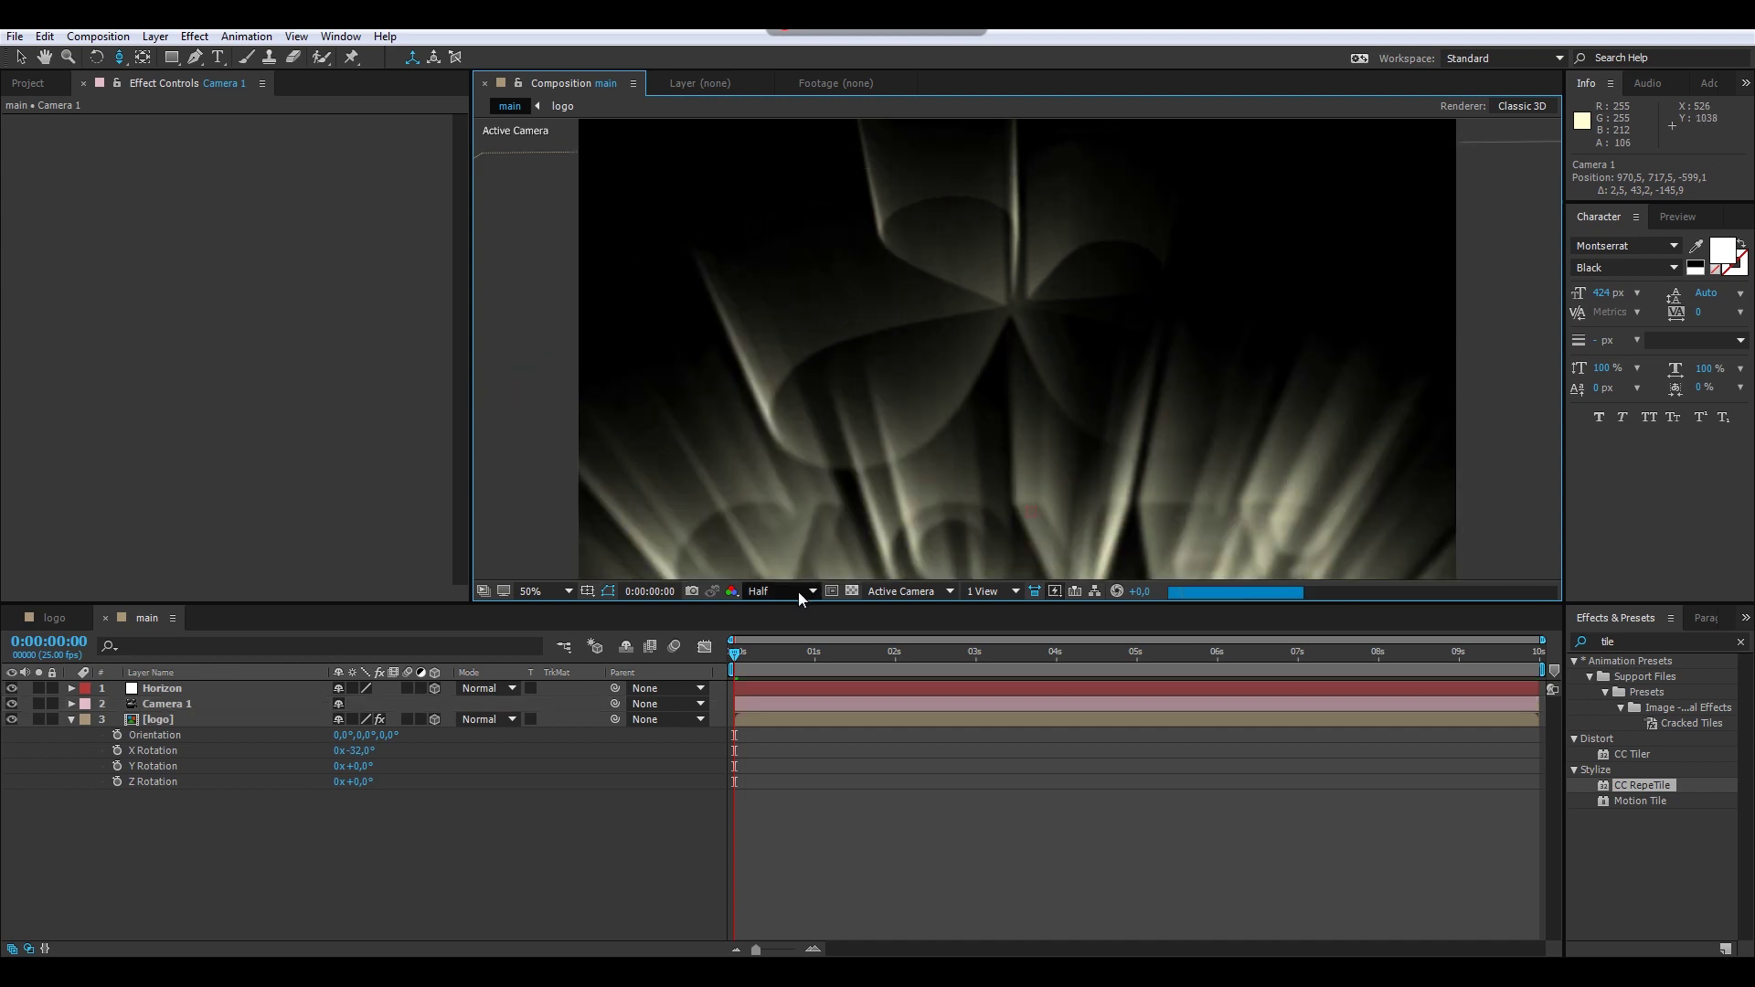
Step: Return the preview to Quarter resolution and angle the camera up at the logo
left_click(797, 591)
left_click(775, 701)
mouse_move(972, 429)
left_mouse_down()
mouse_move(974, 446)
mouse_move(985, 208)
mouse_move(985, 416)
left_mouse_up()
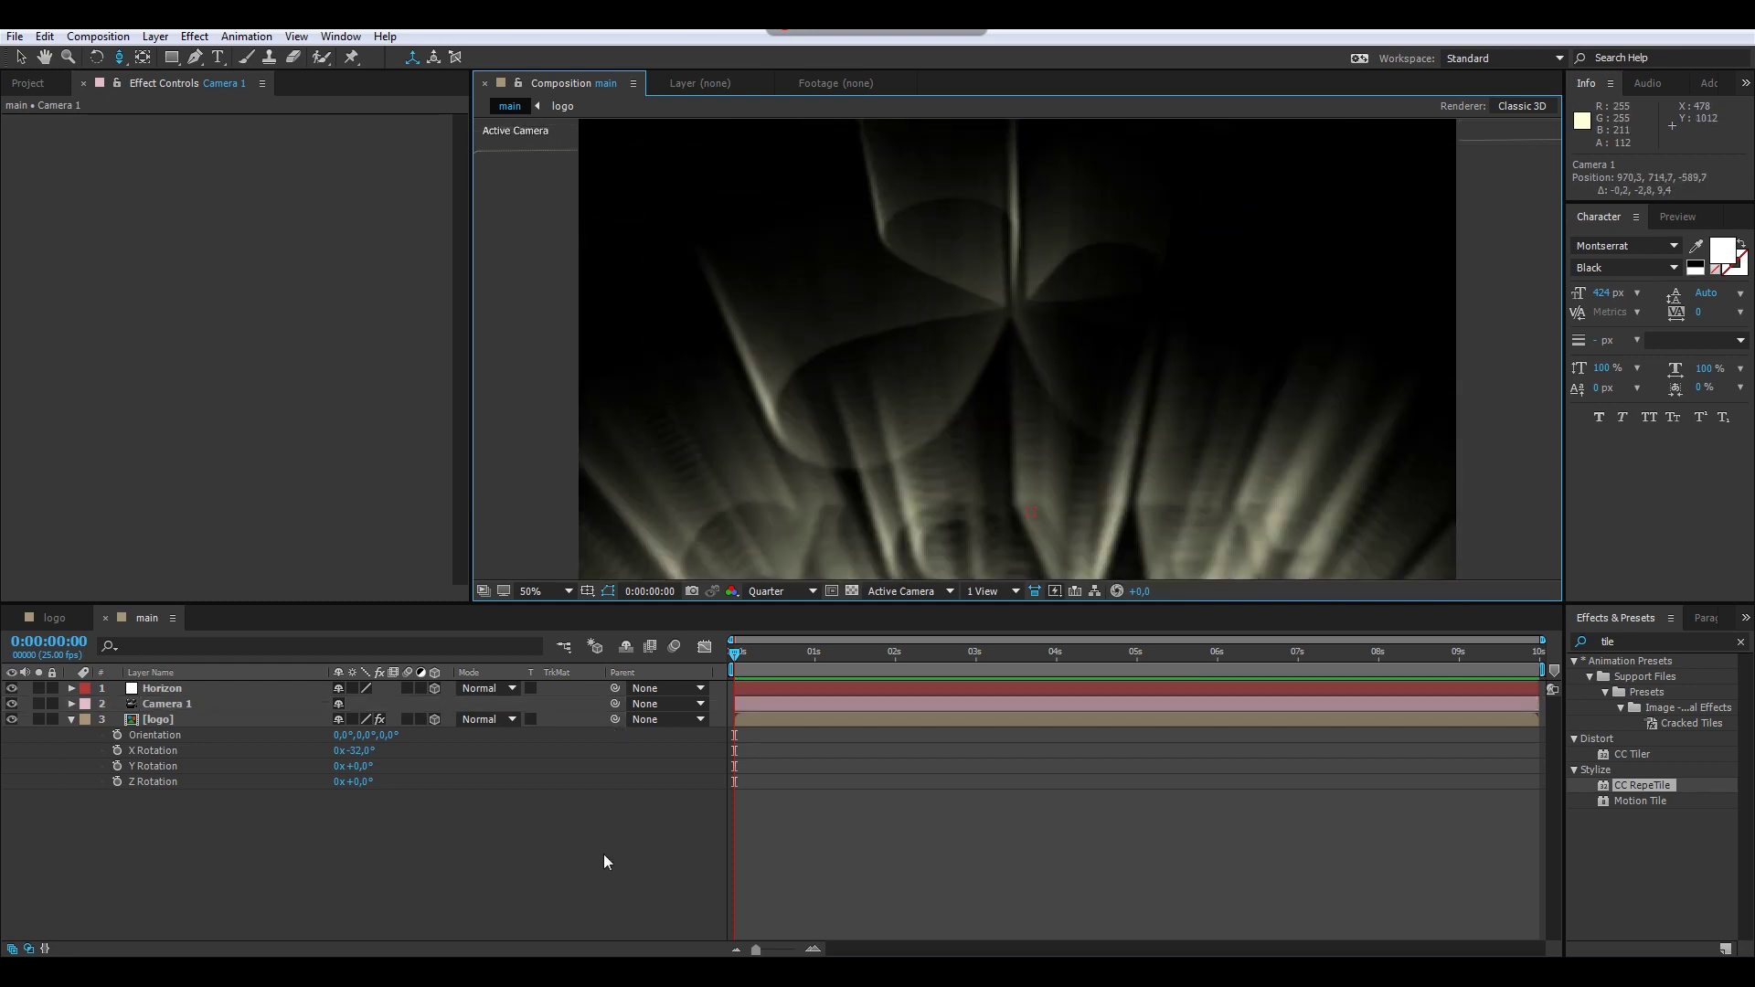
left_click(602, 874)
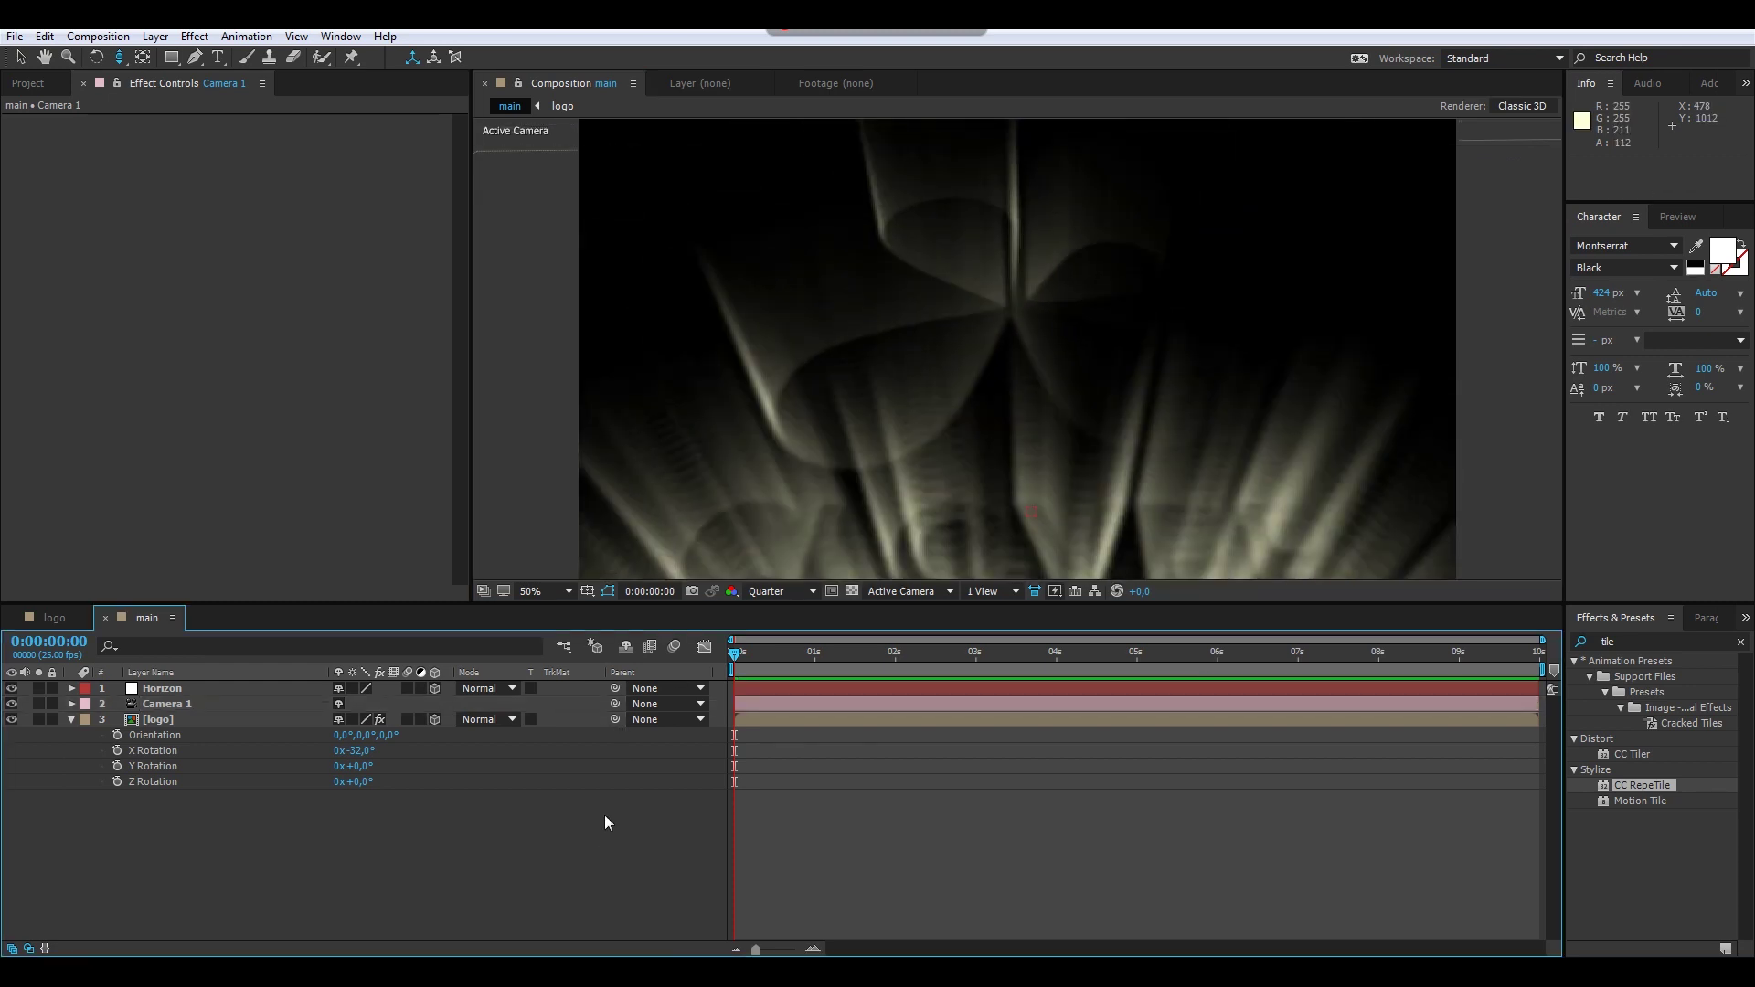